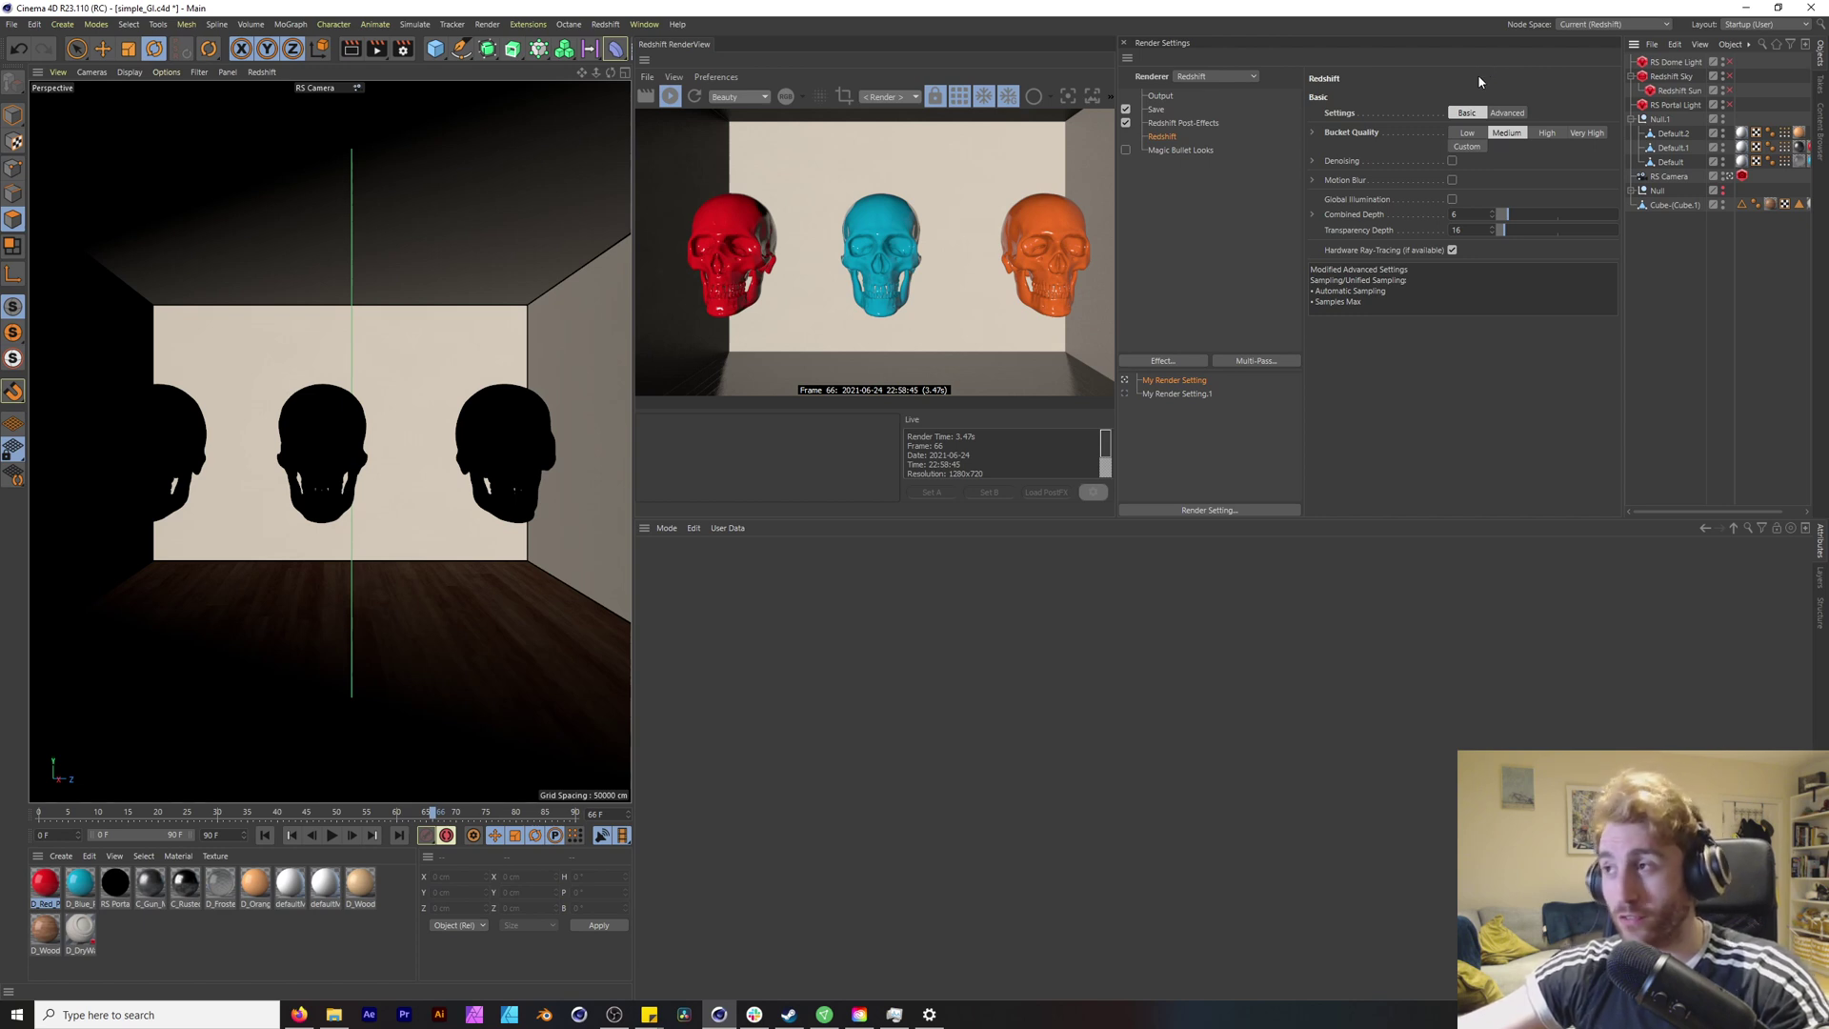
Step: Switch the Redshift render settings to Advanced and enable the Redshift Sky, Redshift Sun and RS Portal Light
{"action": "left_click", "coordinate": [1508, 113]}
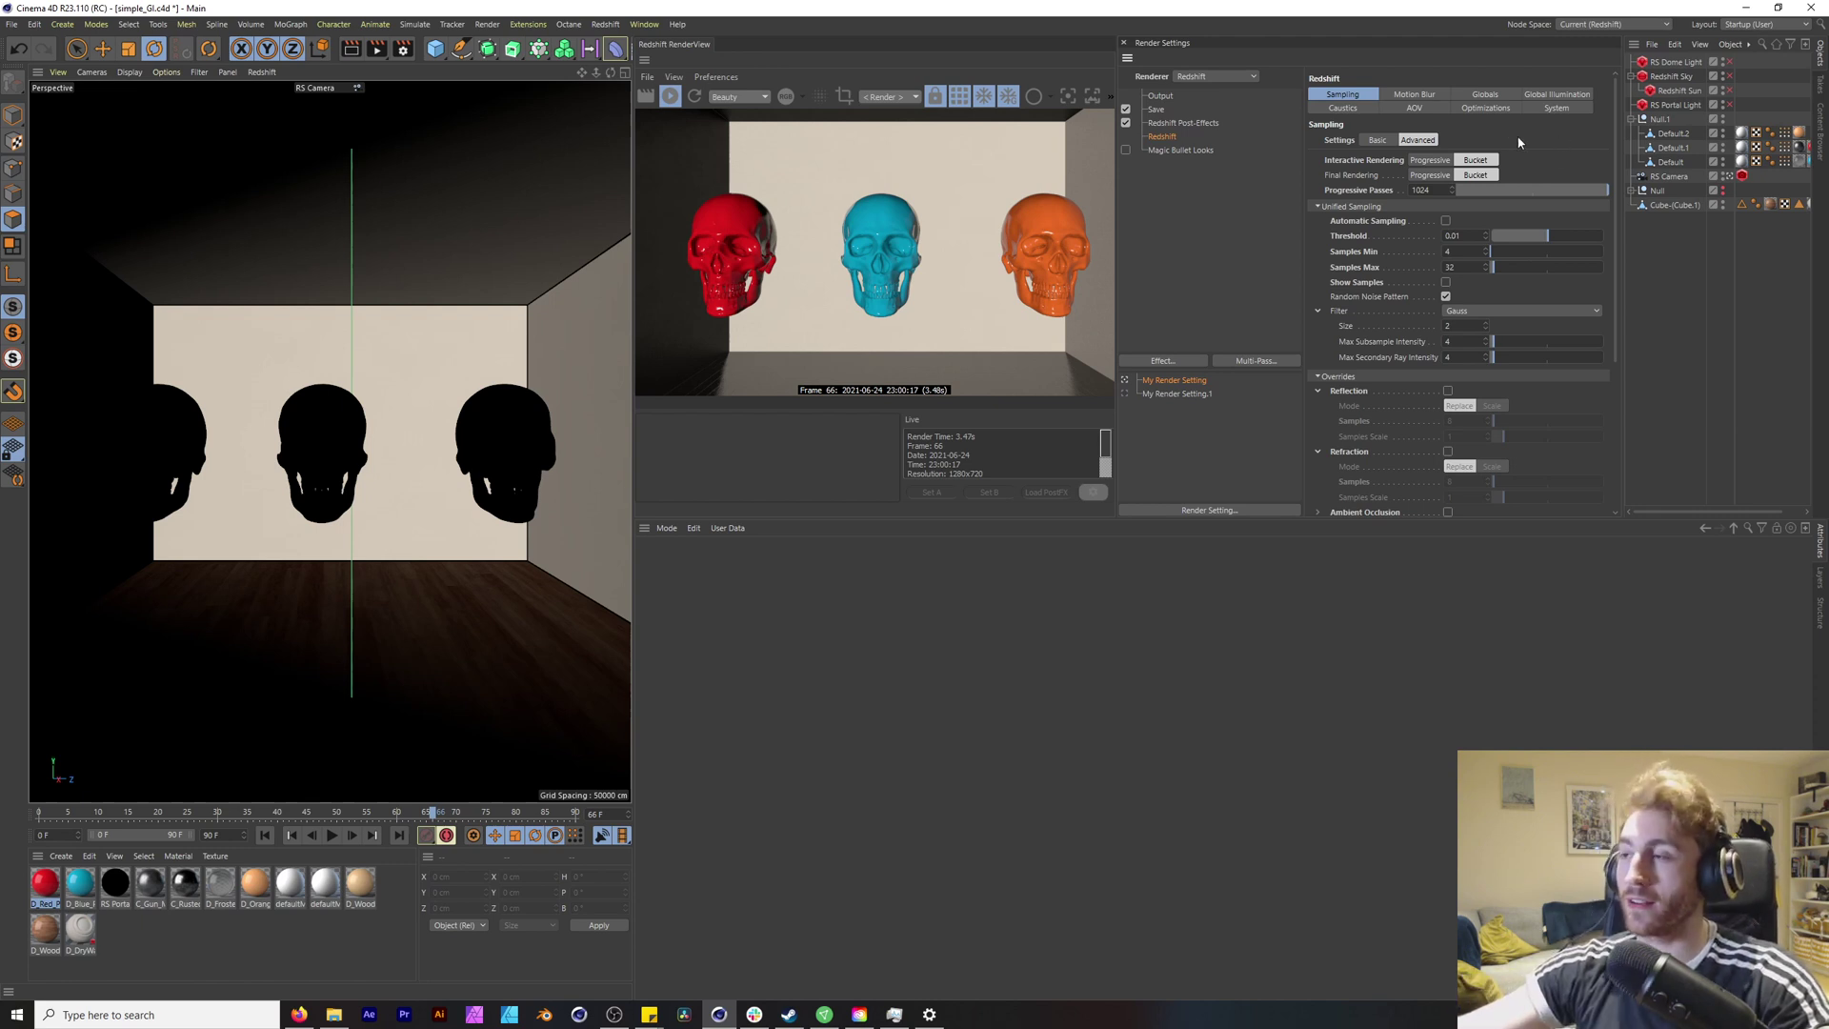
{"action": "left_click", "coordinate": [1731, 78]}
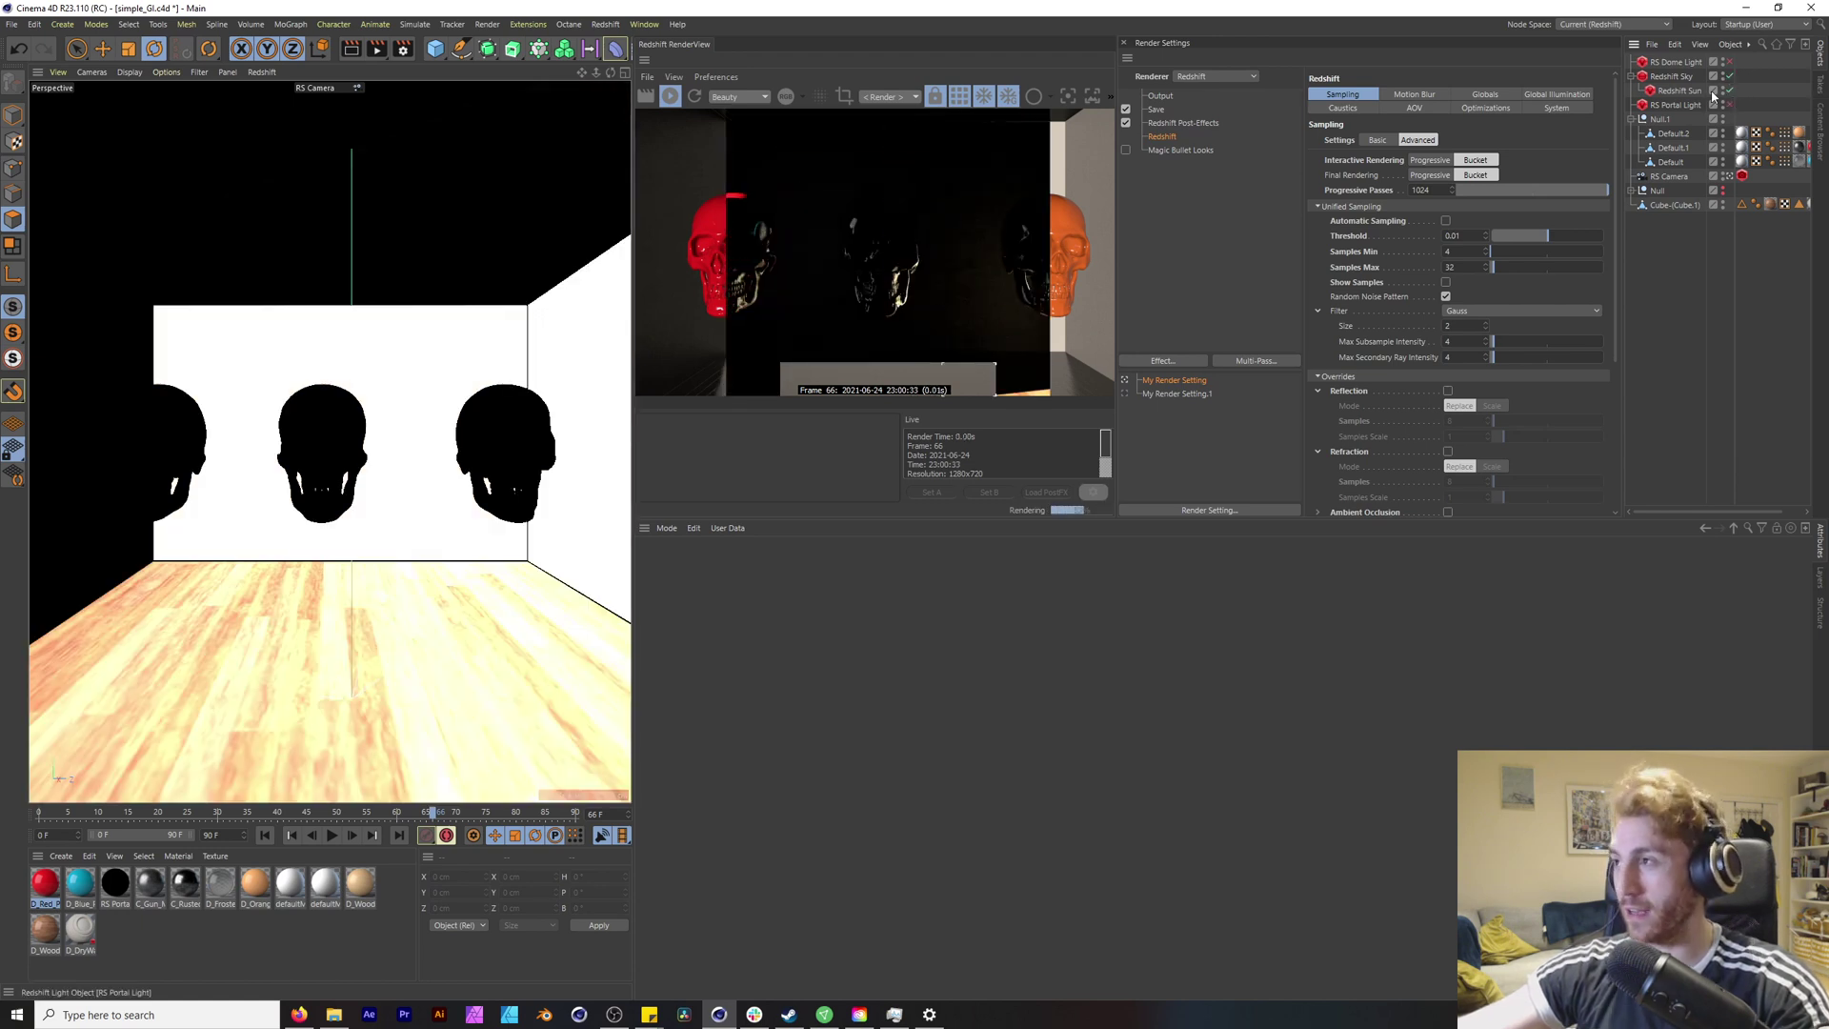
{"action": "left_click", "coordinate": [1729, 105]}
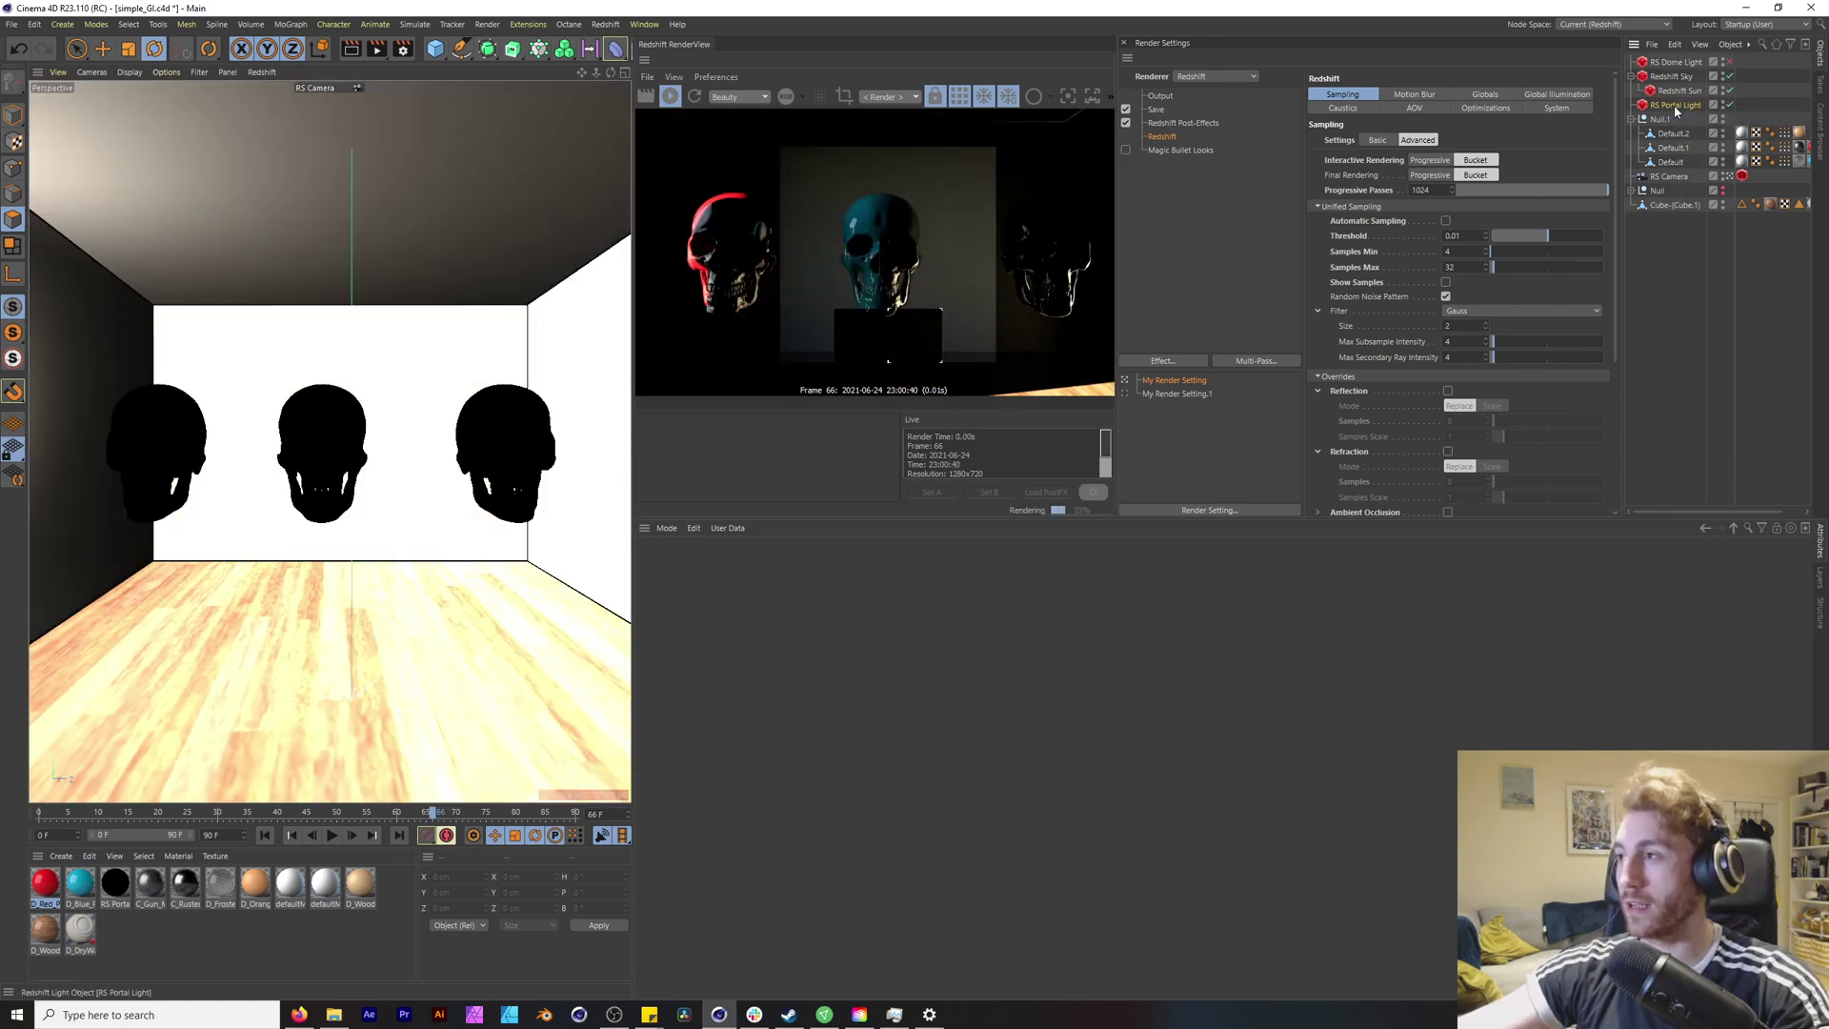
{"action": "left_click", "coordinate": [1676, 107]}
{"action": "left_click", "coordinate": [1729, 107]}
{"action": "left_click", "coordinate": [1728, 107]}
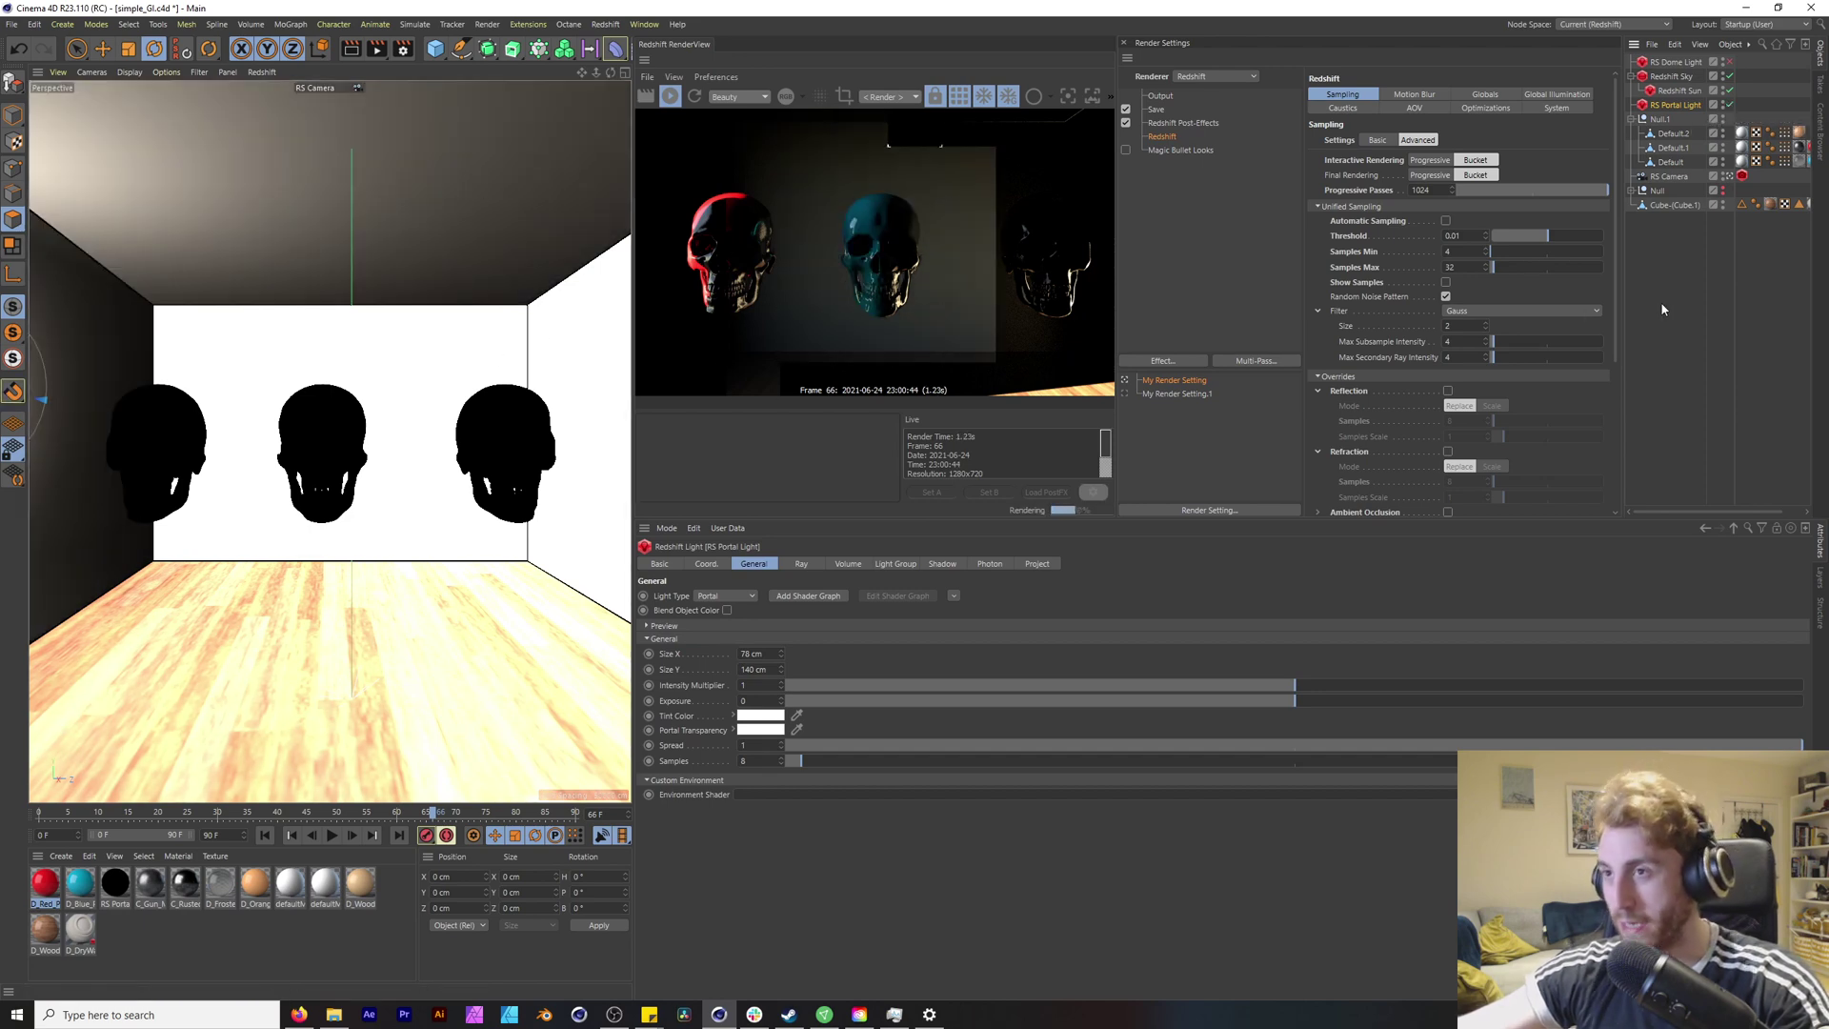
Step: Inspect the room and its window opening from outside in a four-view layout, and return to the RS Camera view
{"action": "key", "text": "F5"}
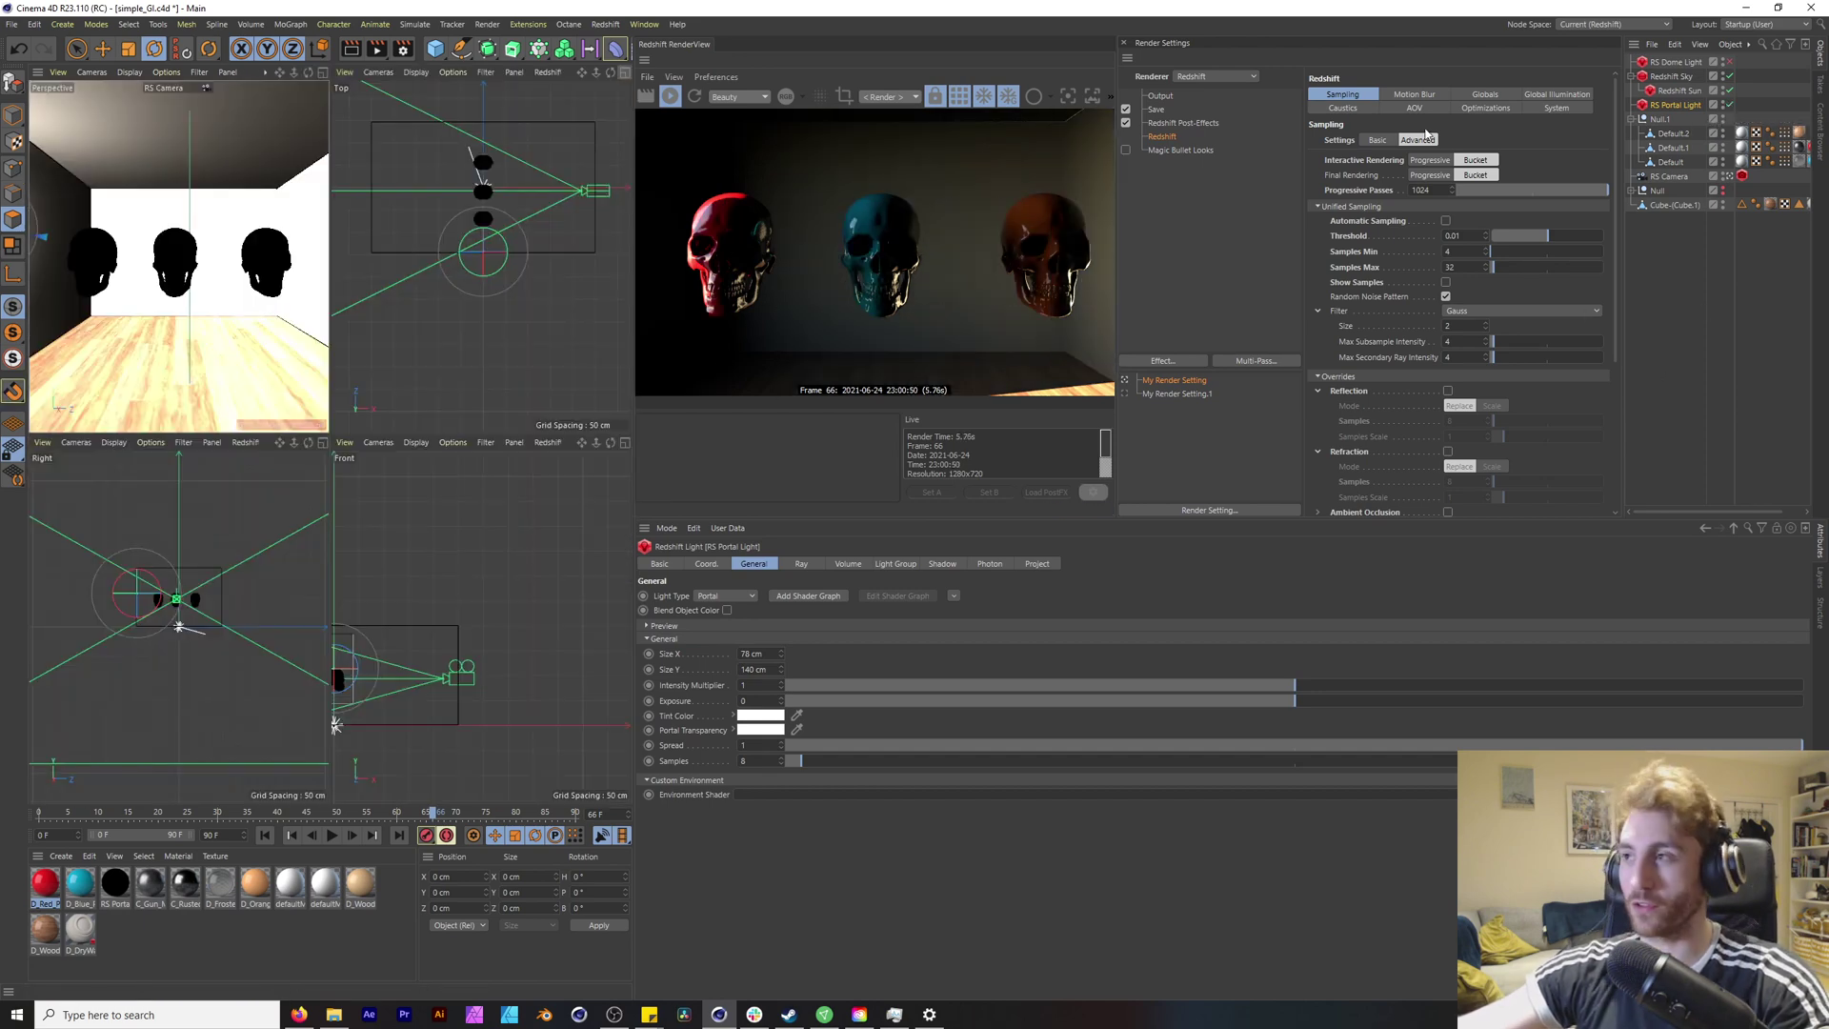
{"action": "left_click", "coordinate": [1729, 177]}
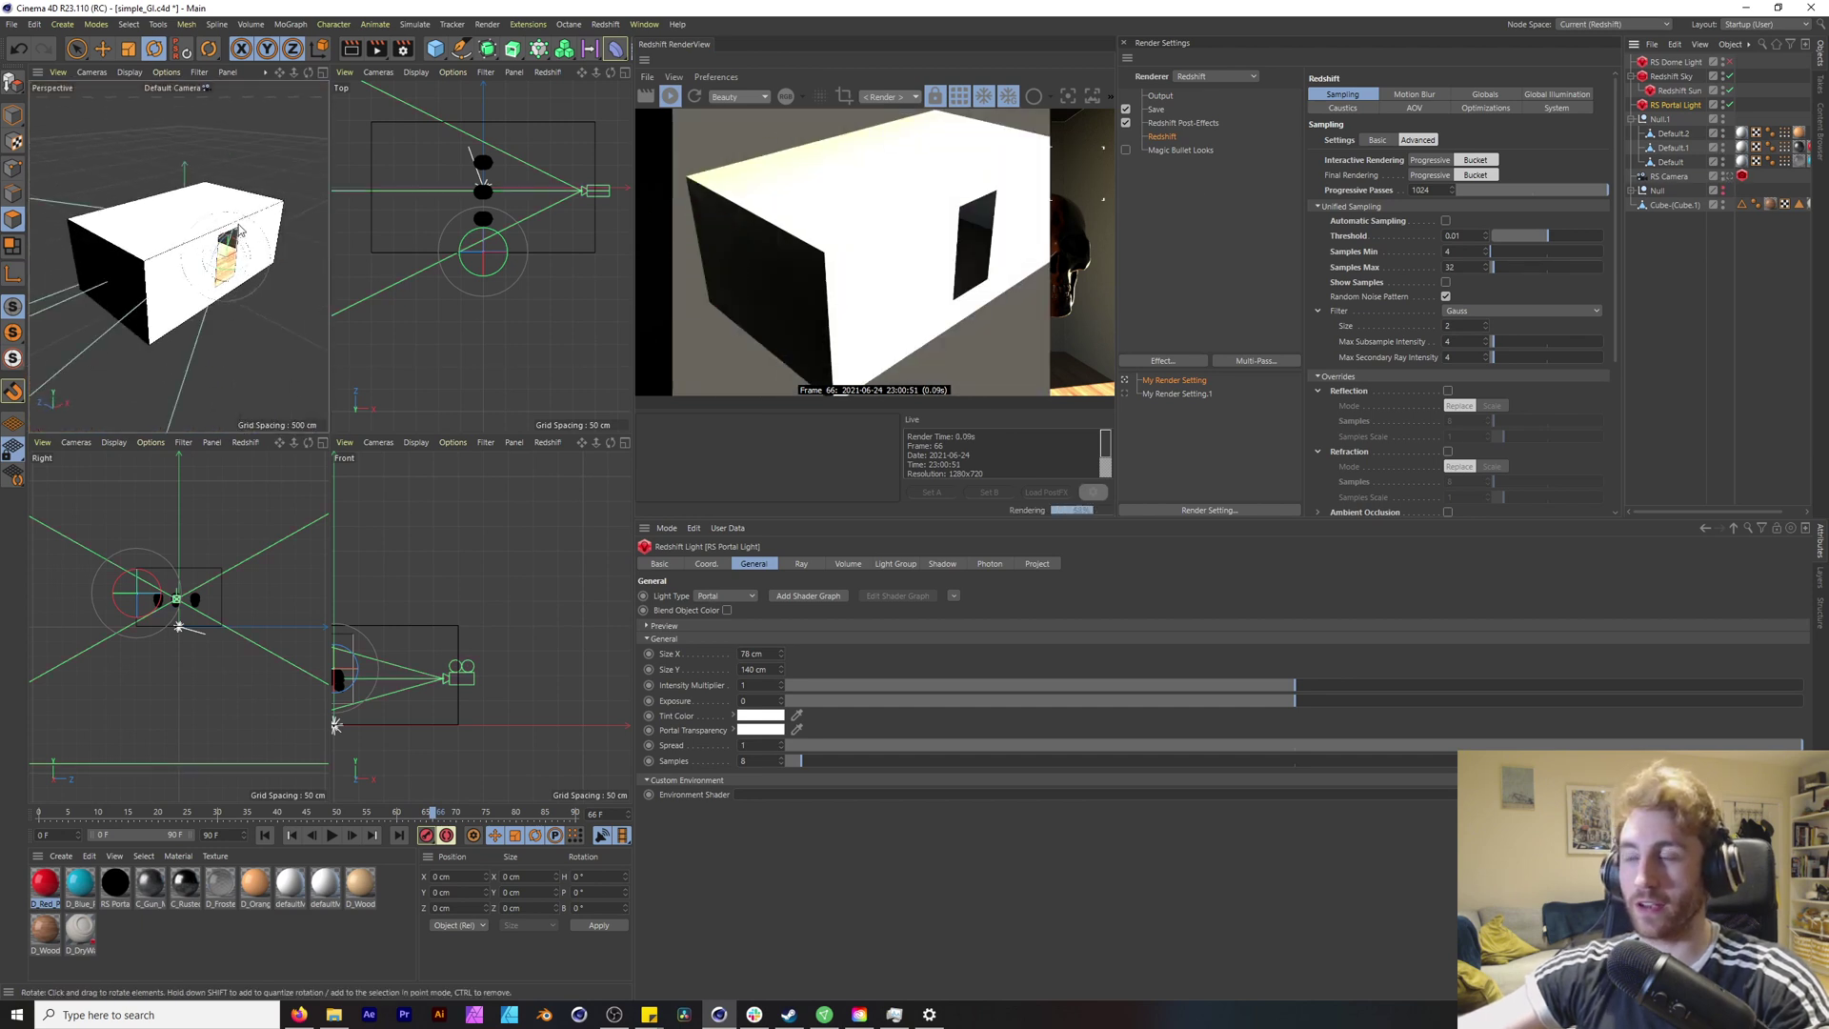
{"action": "left_click_drag", "start_coordinate": [235, 270], "coordinate": [271, 289], "text": "alt"}
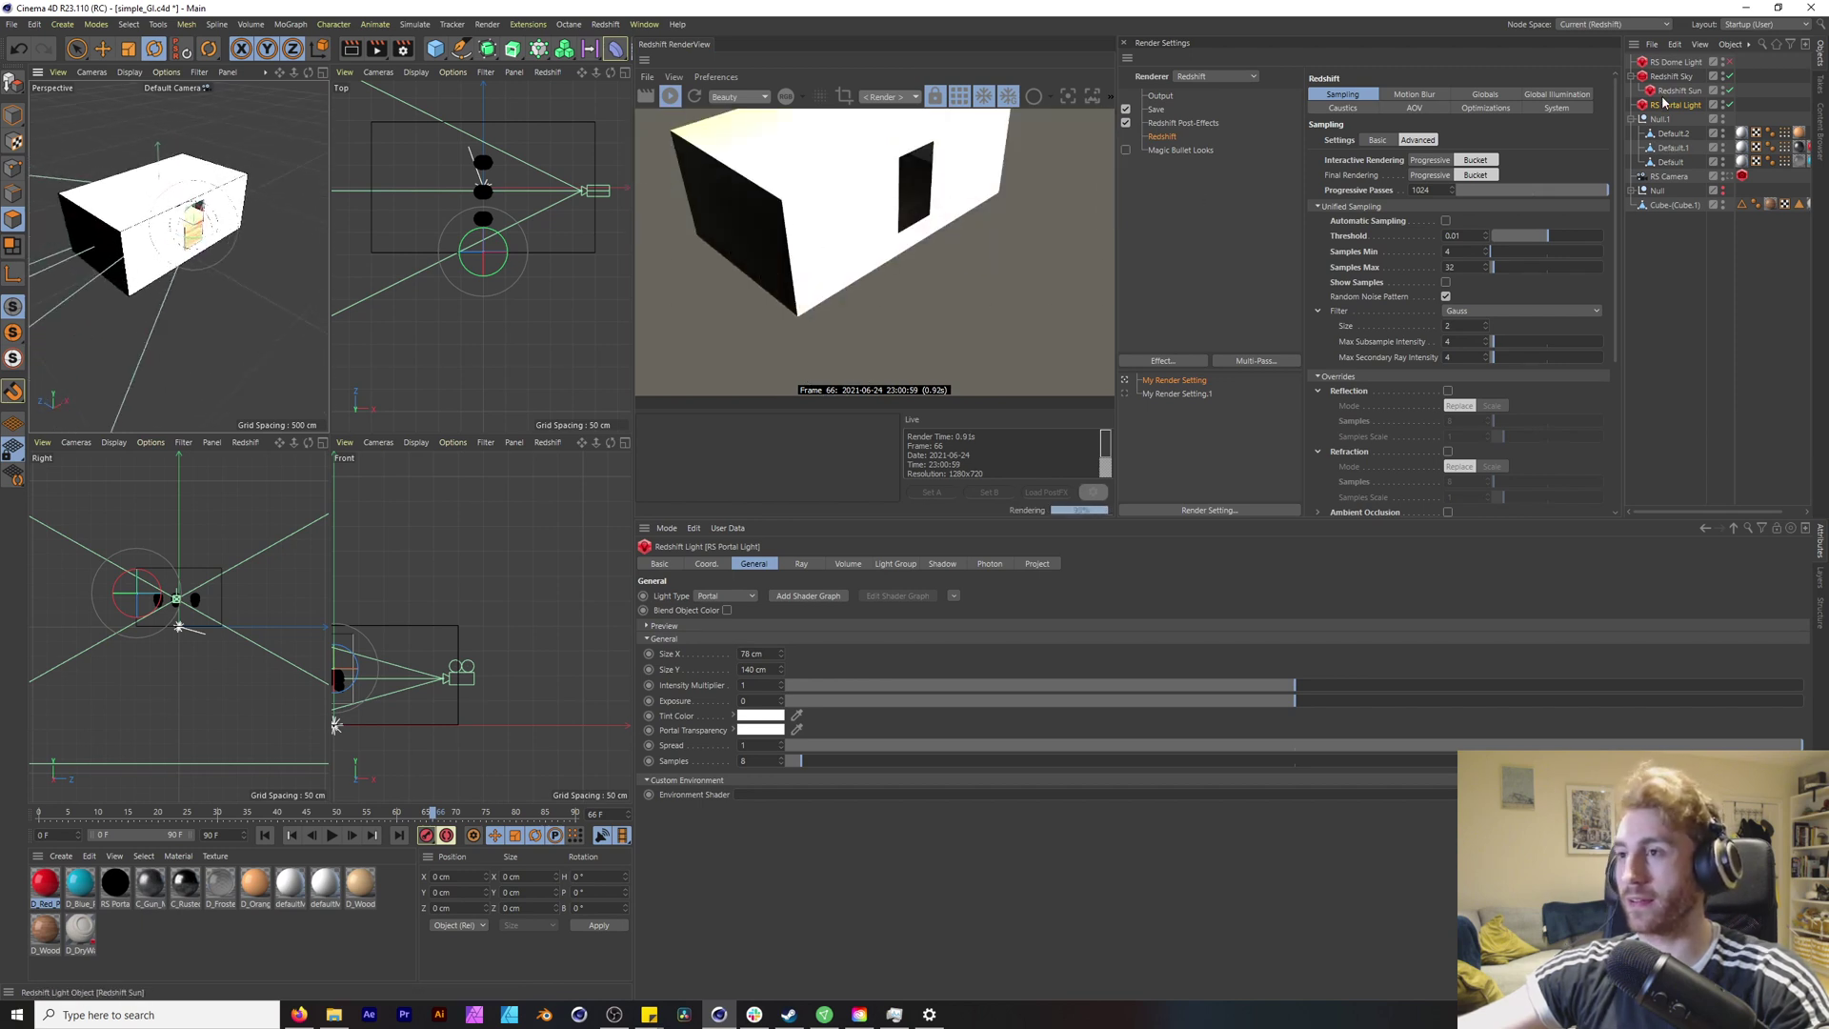
{"action": "left_click", "coordinate": [1728, 178]}
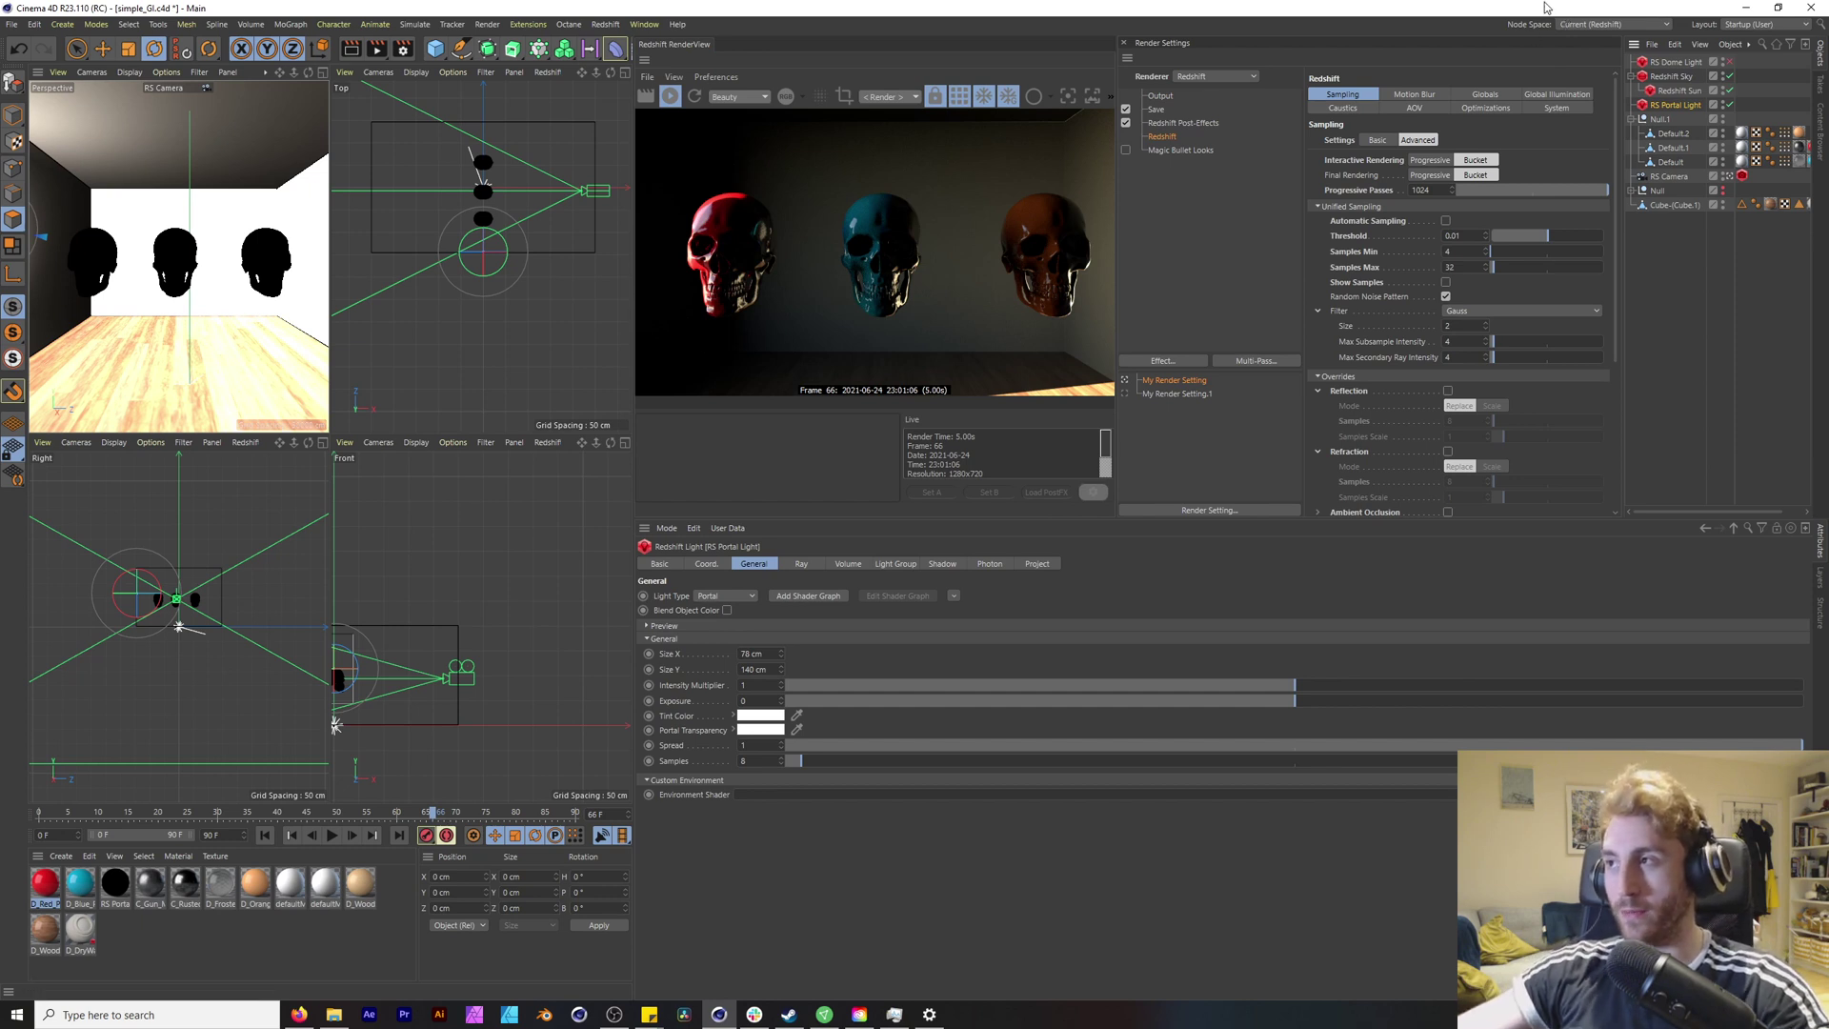
Step: Enable global illumination and set the Brute Force GI rays to 32
{"action": "left_click", "coordinate": [1557, 94]}
{"action": "left_click", "coordinate": [1434, 160]}
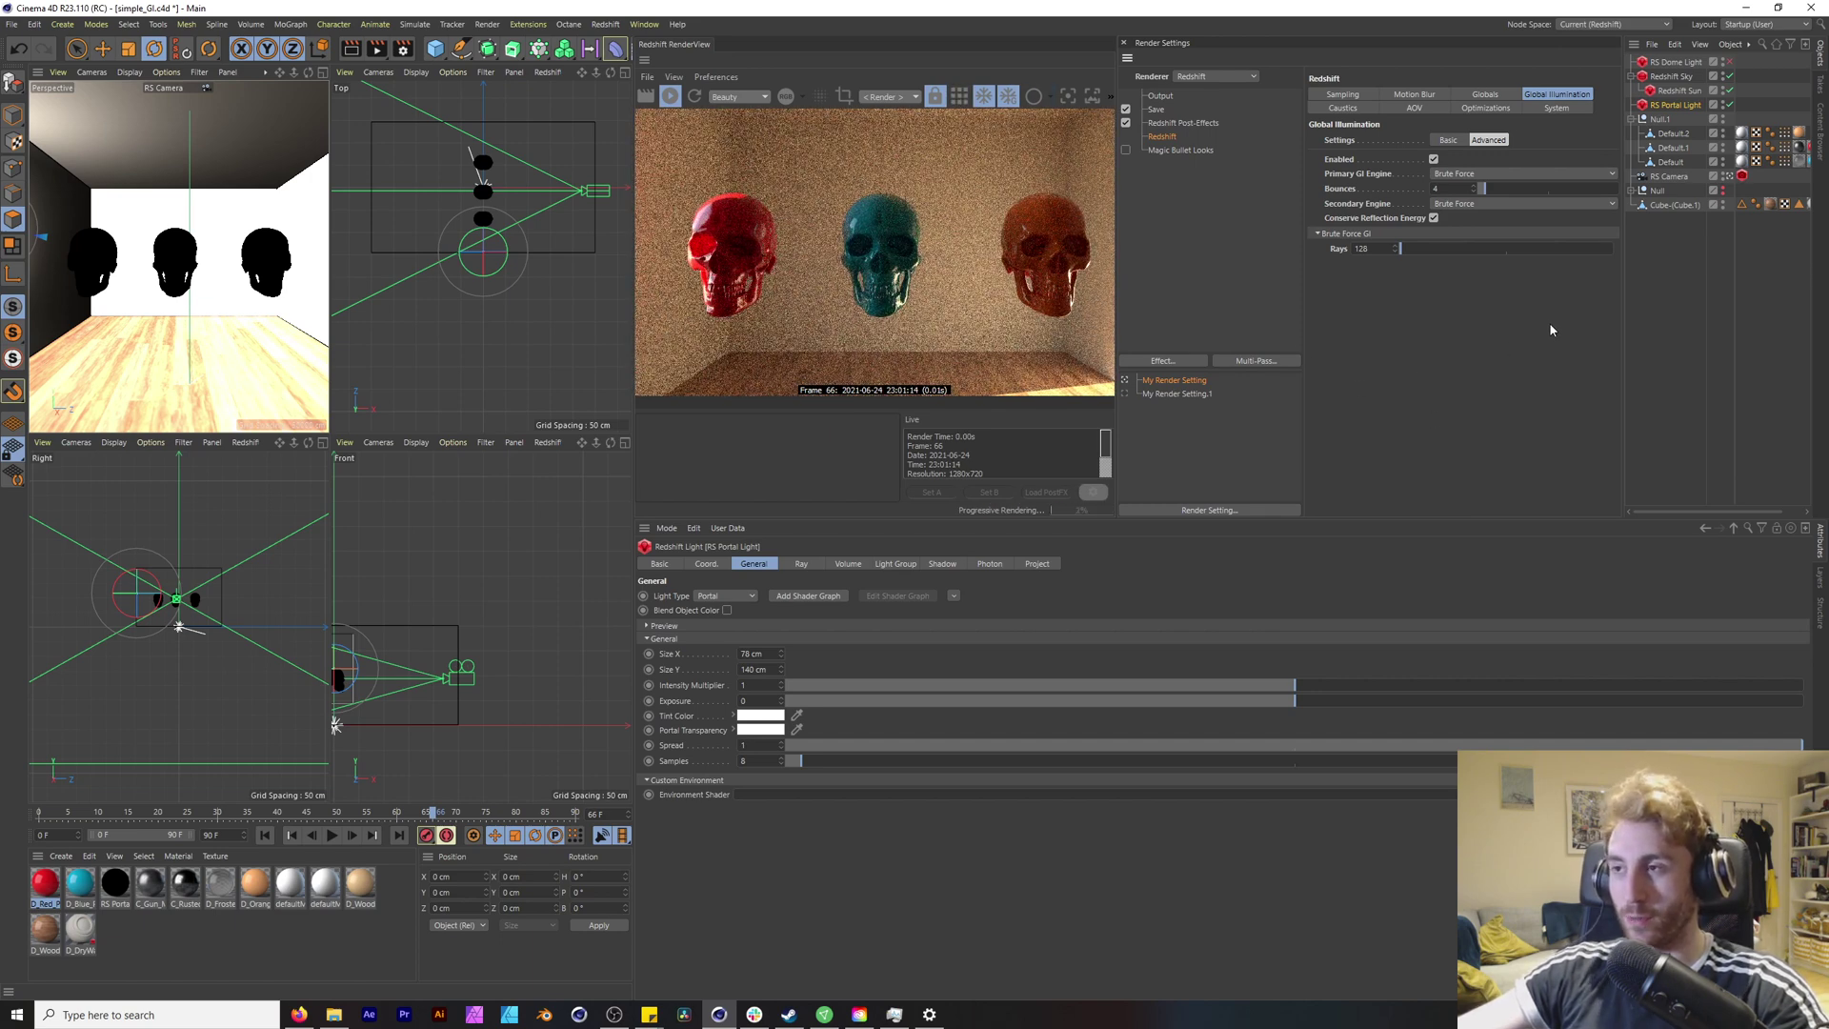
{"action": "left_click_drag", "start_coordinate": [1376, 248], "coordinate": [1215, 252]}
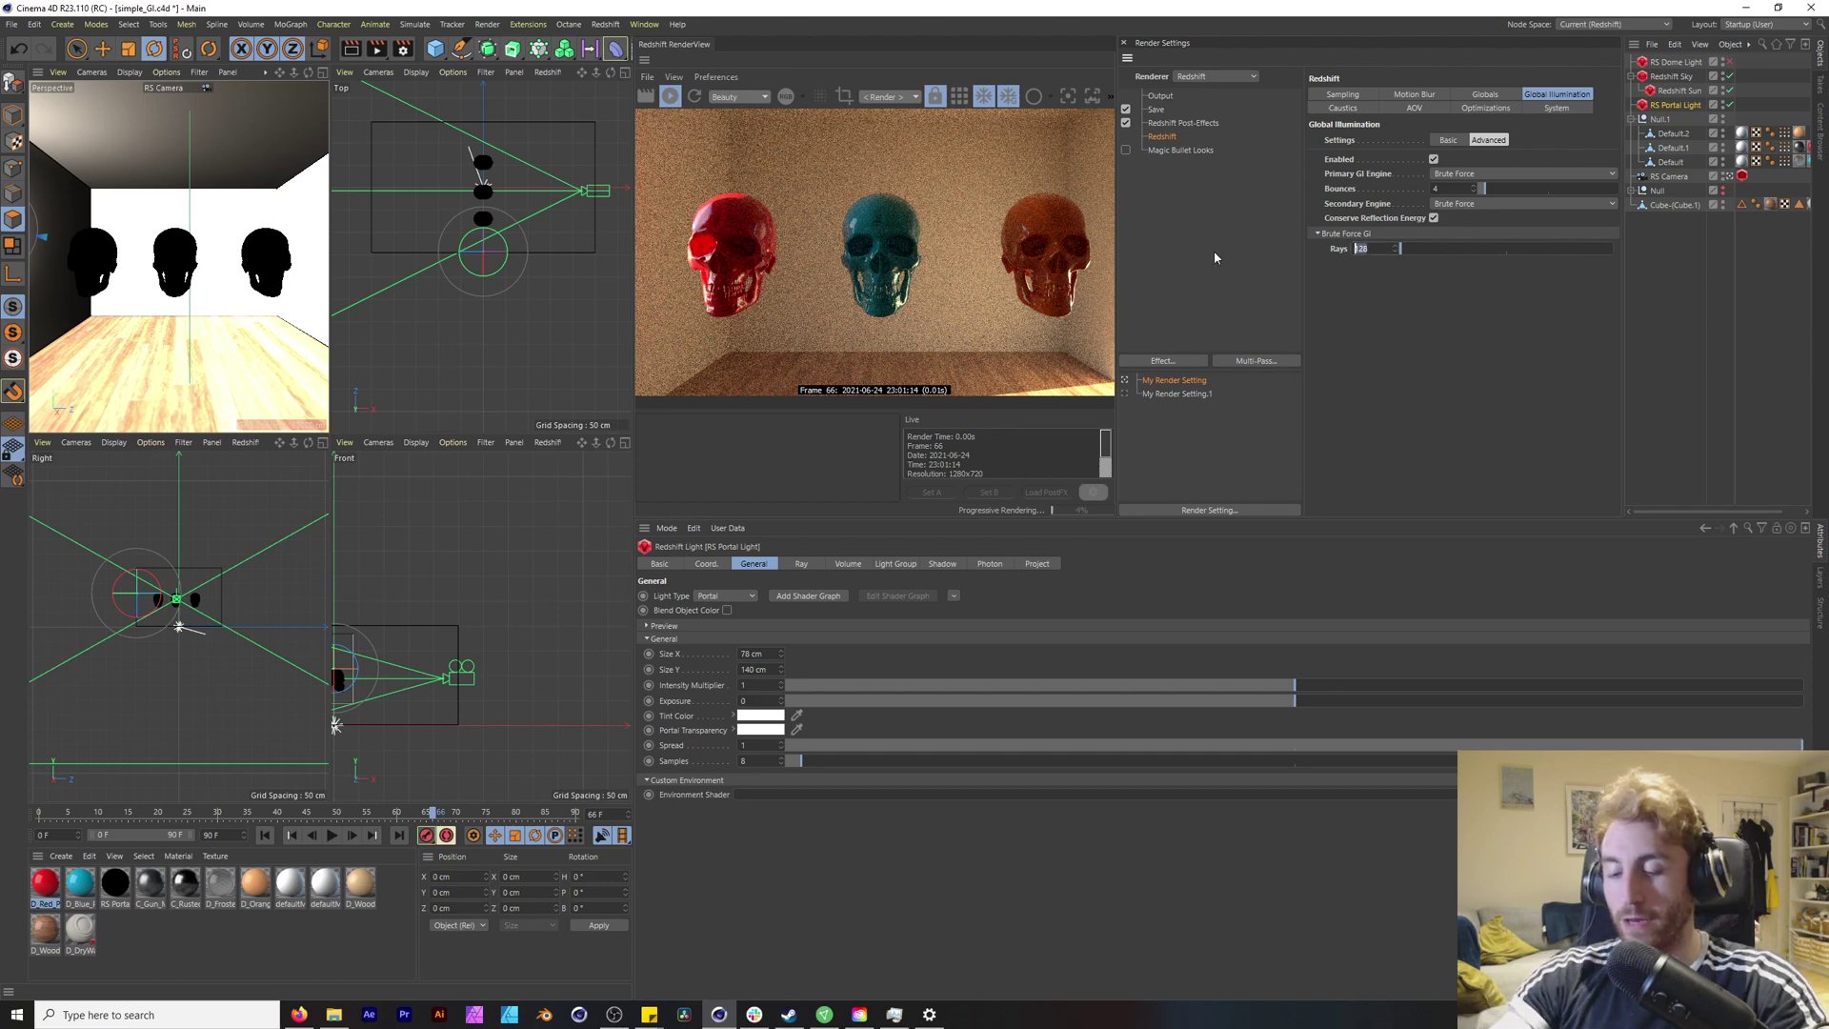
{"action": "type", "text": "32"}
{"action": "key", "text": "Return"}
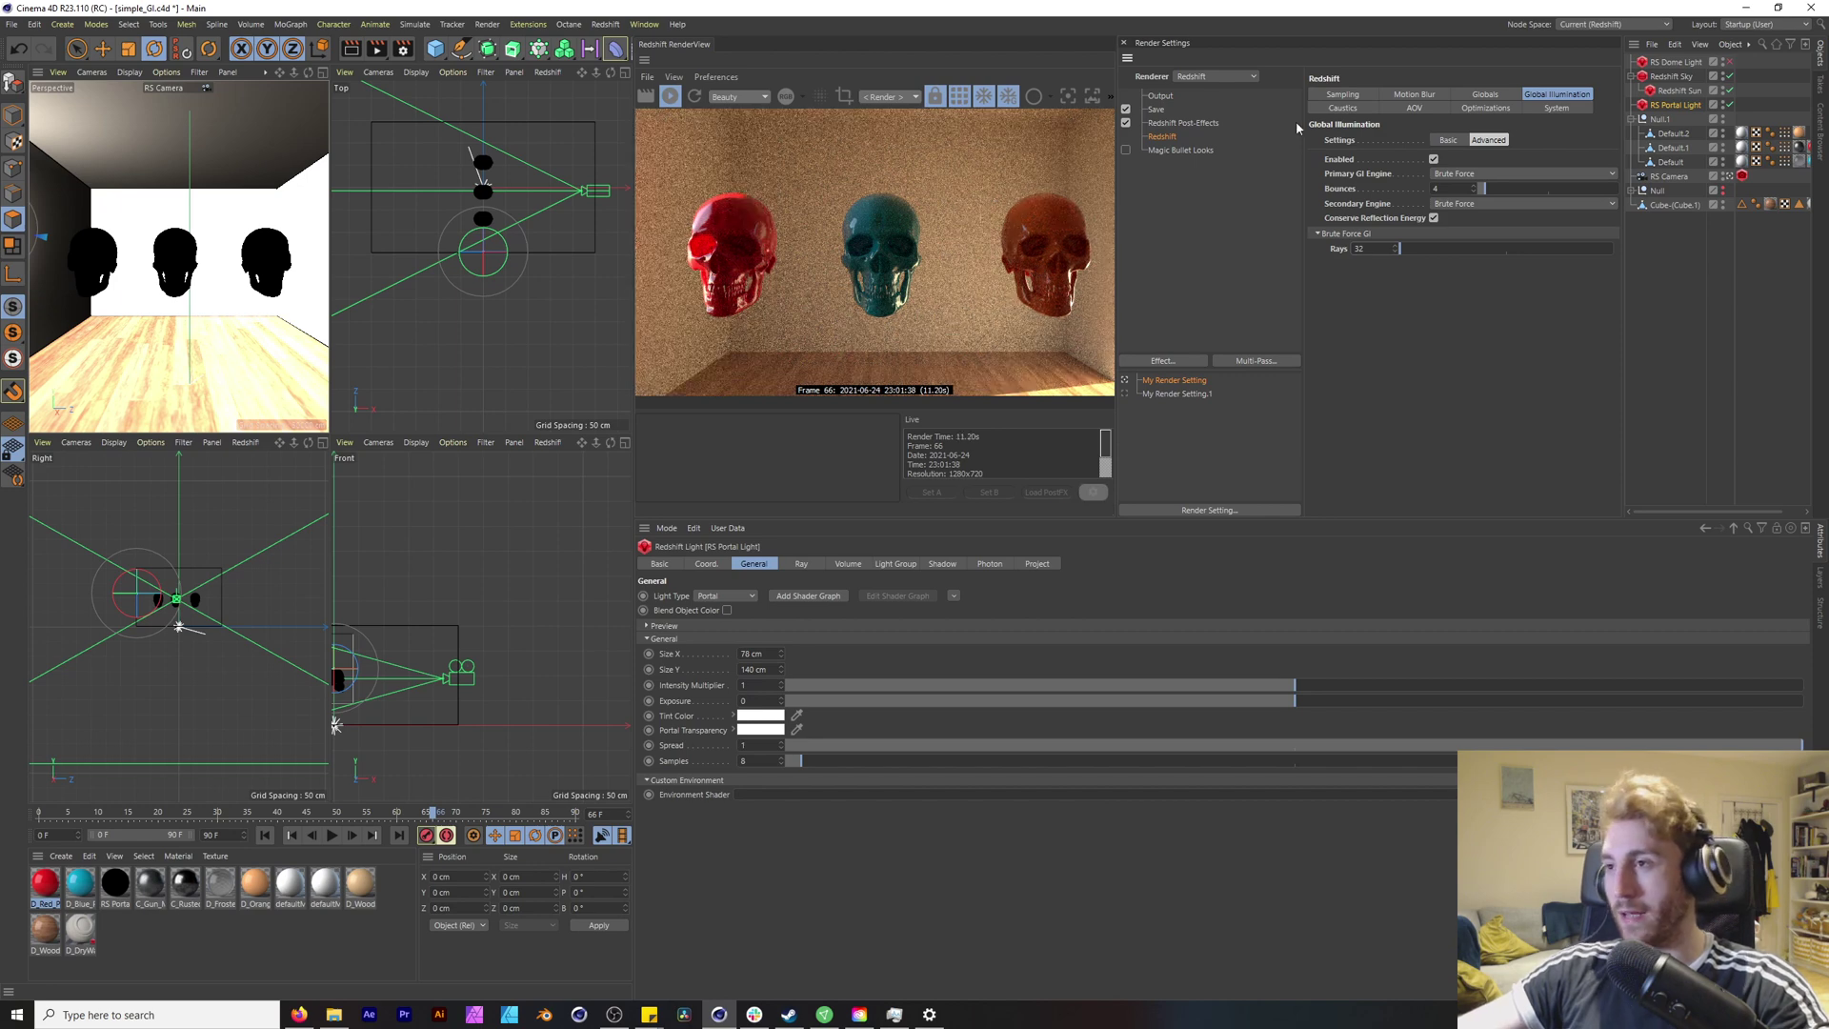
Step: Store a snapshot of the current render in the Redshift RenderView
{"action": "left_click", "coordinate": [1111, 96]}
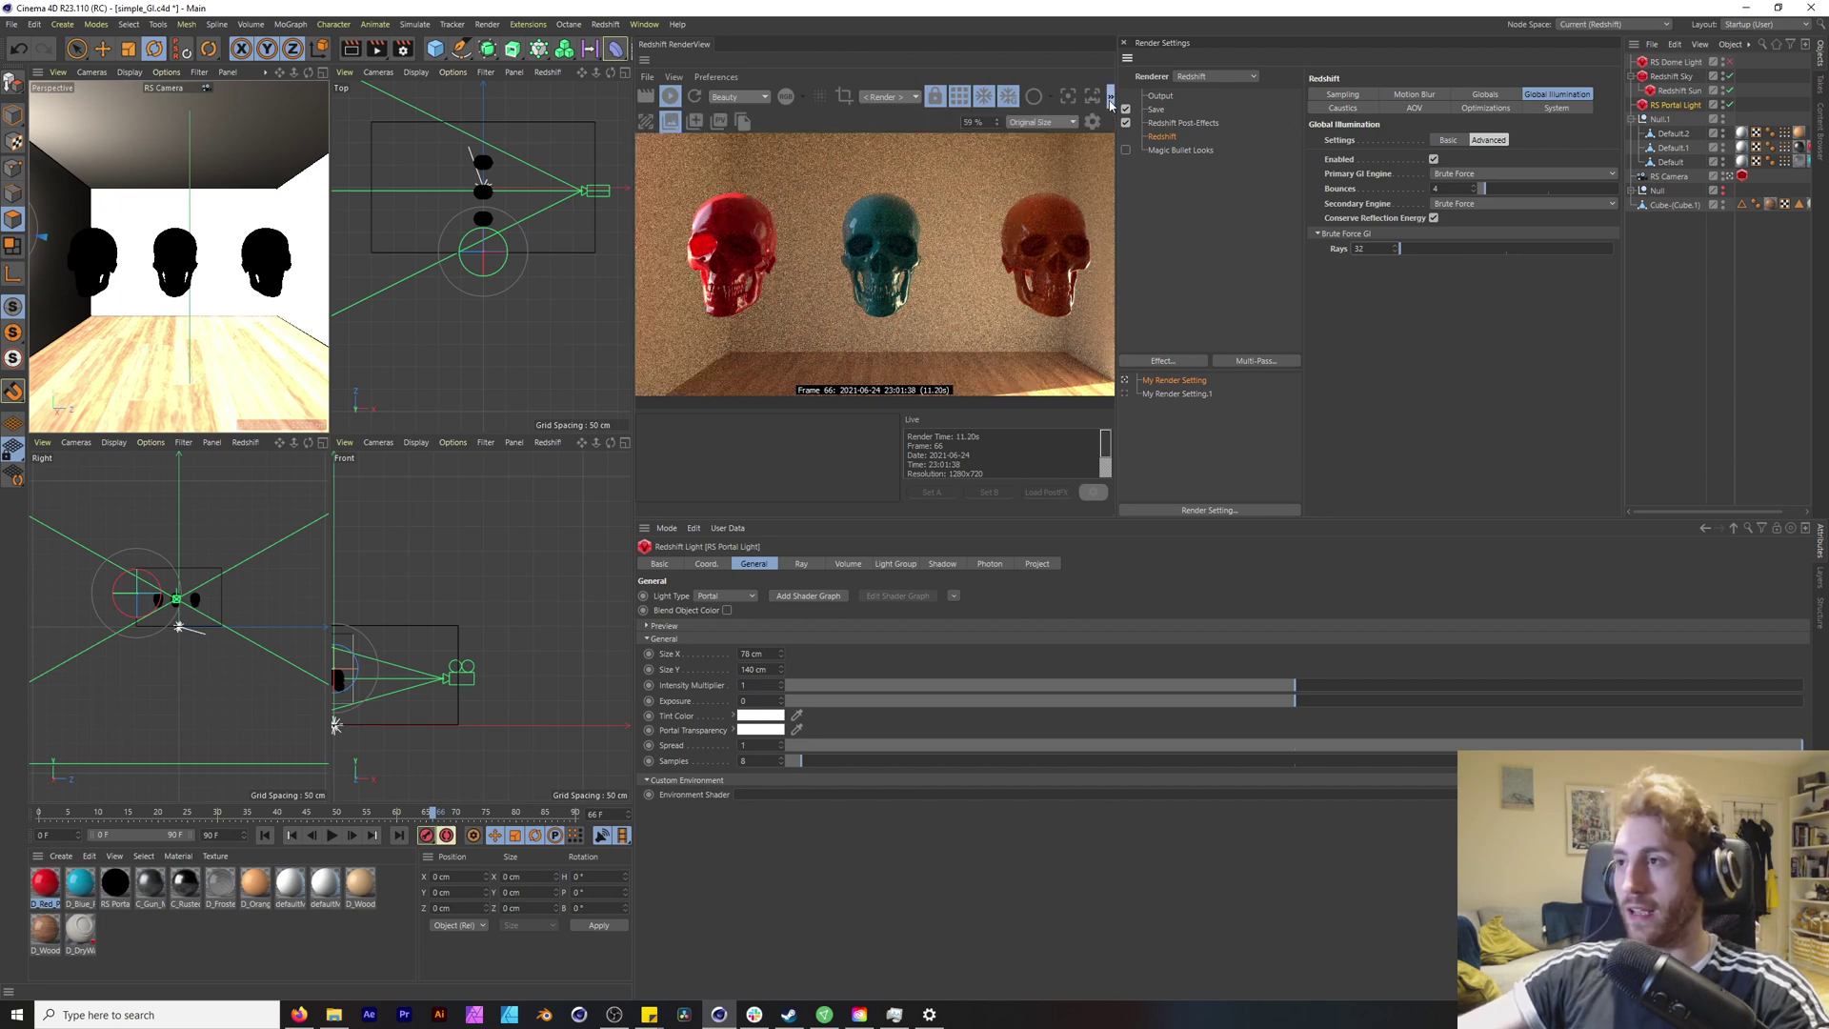
{"action": "left_click", "coordinate": [743, 122]}
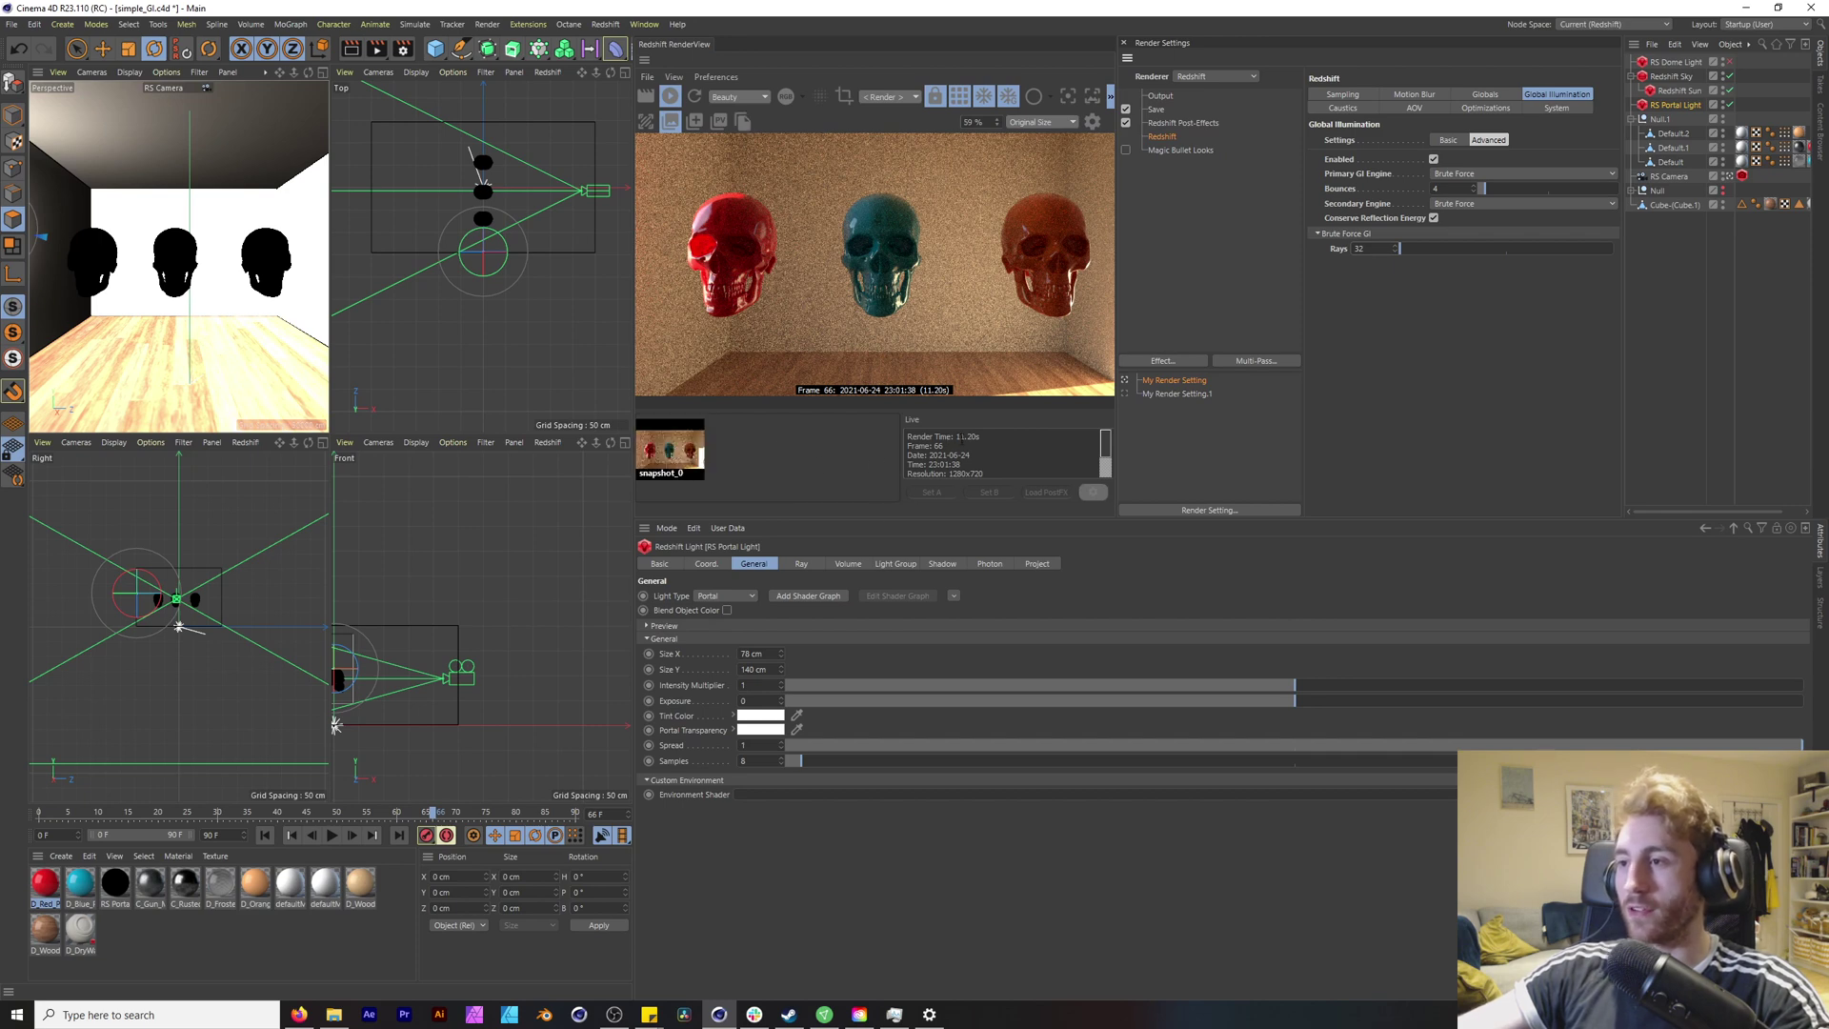
{"action": "left_click_drag", "start_coordinate": [960, 437], "coordinate": [1067, 438]}
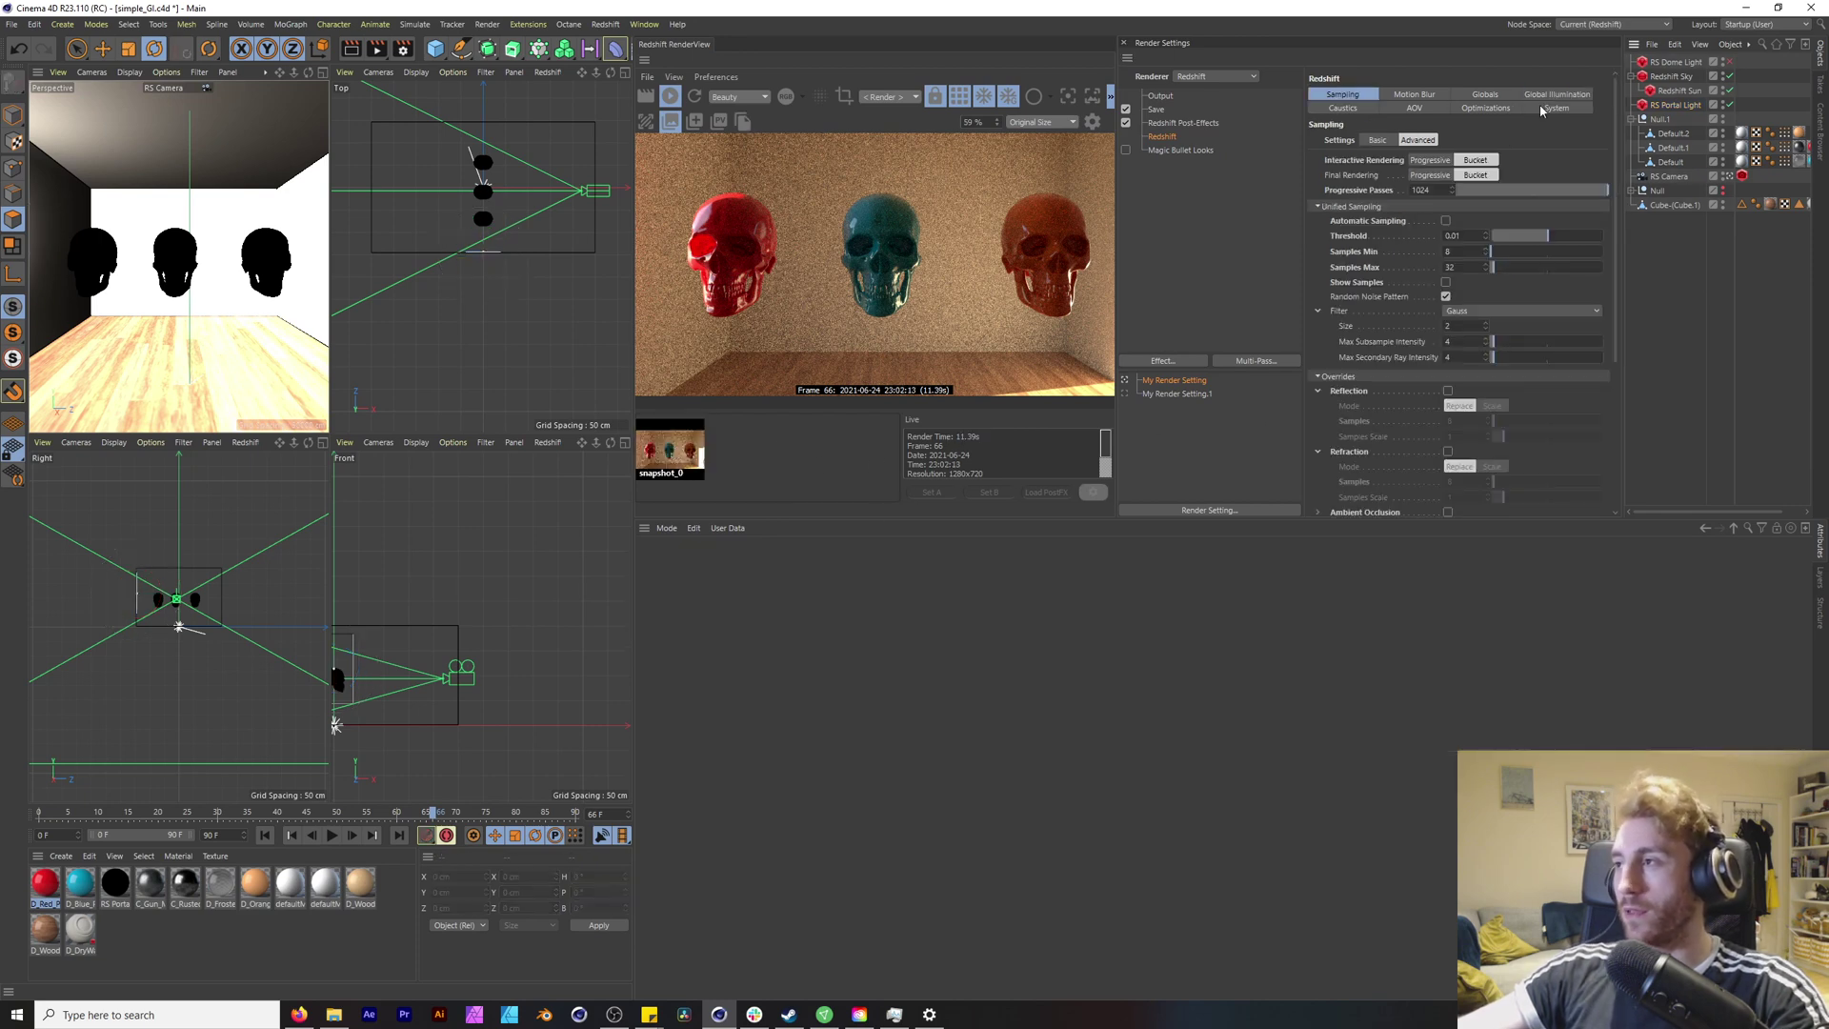
Step: Set the Brute Force GI rays to 128 in the global illumination settings
{"action": "left_click", "coordinate": [1541, 96]}
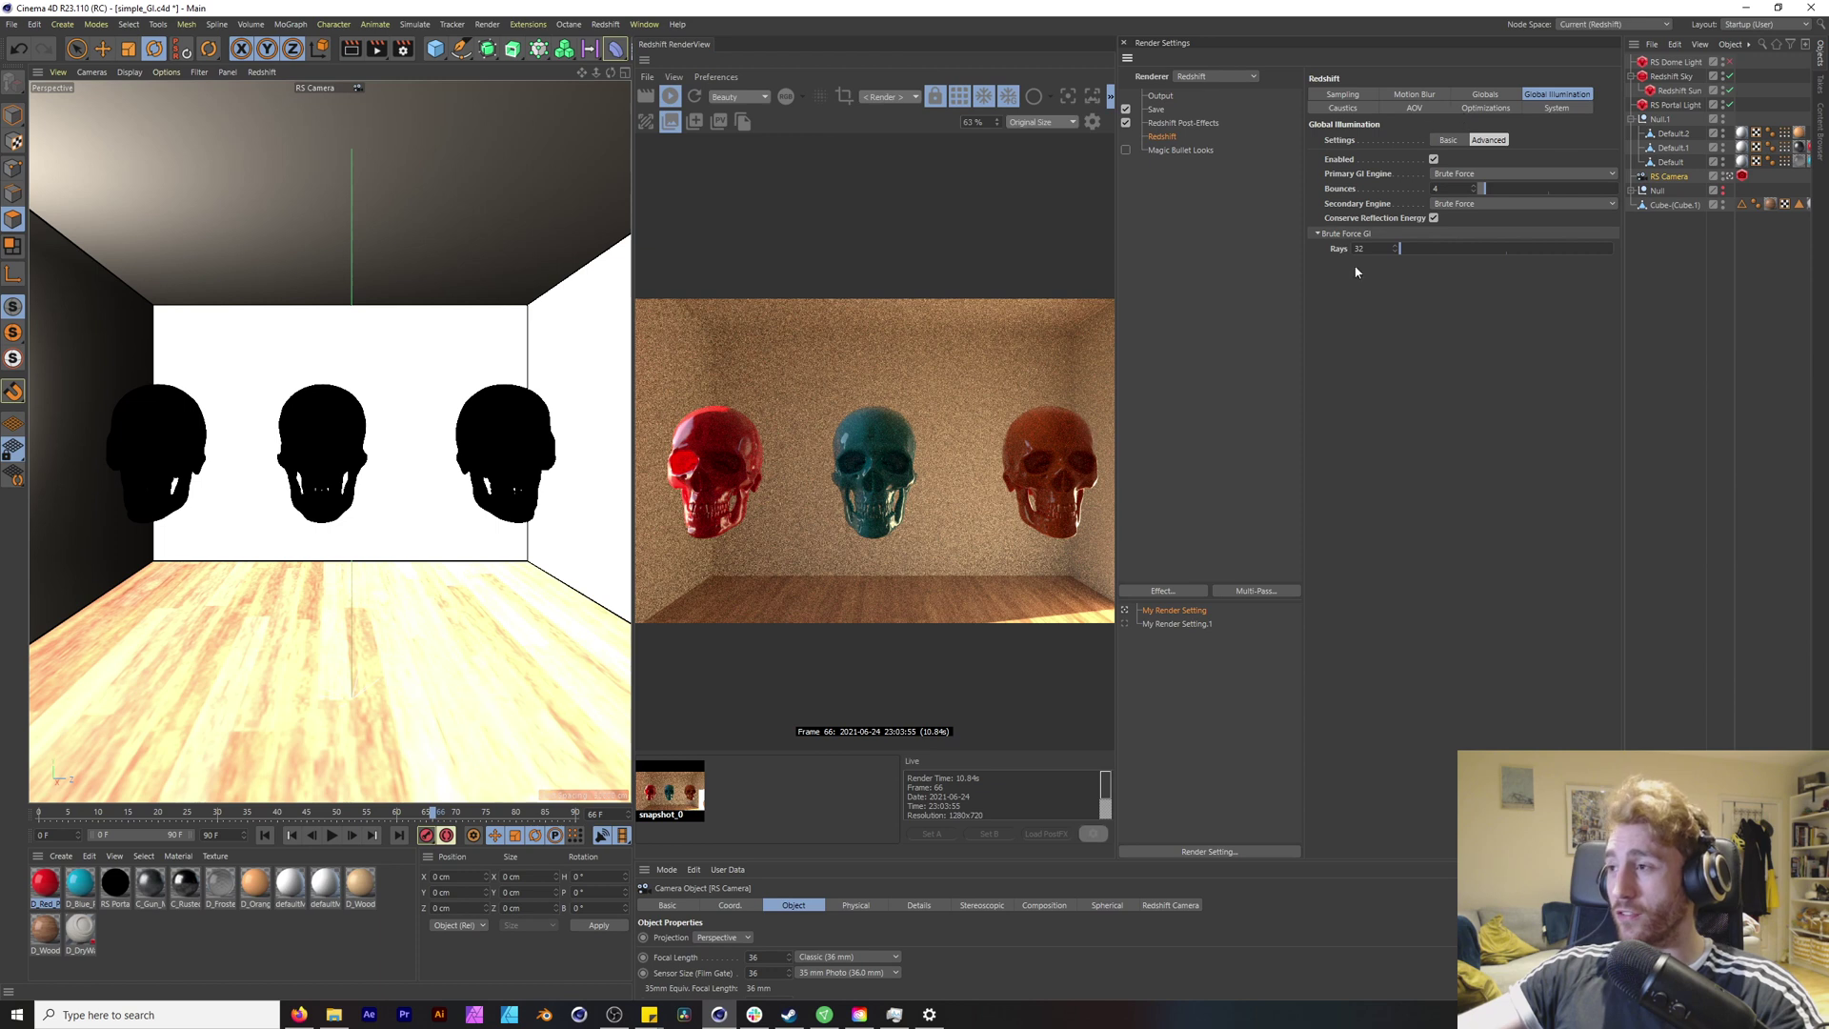
{"action": "left_click_drag", "start_coordinate": [1367, 250], "coordinate": [1288, 250]}
{"action": "type", "text": "128"}
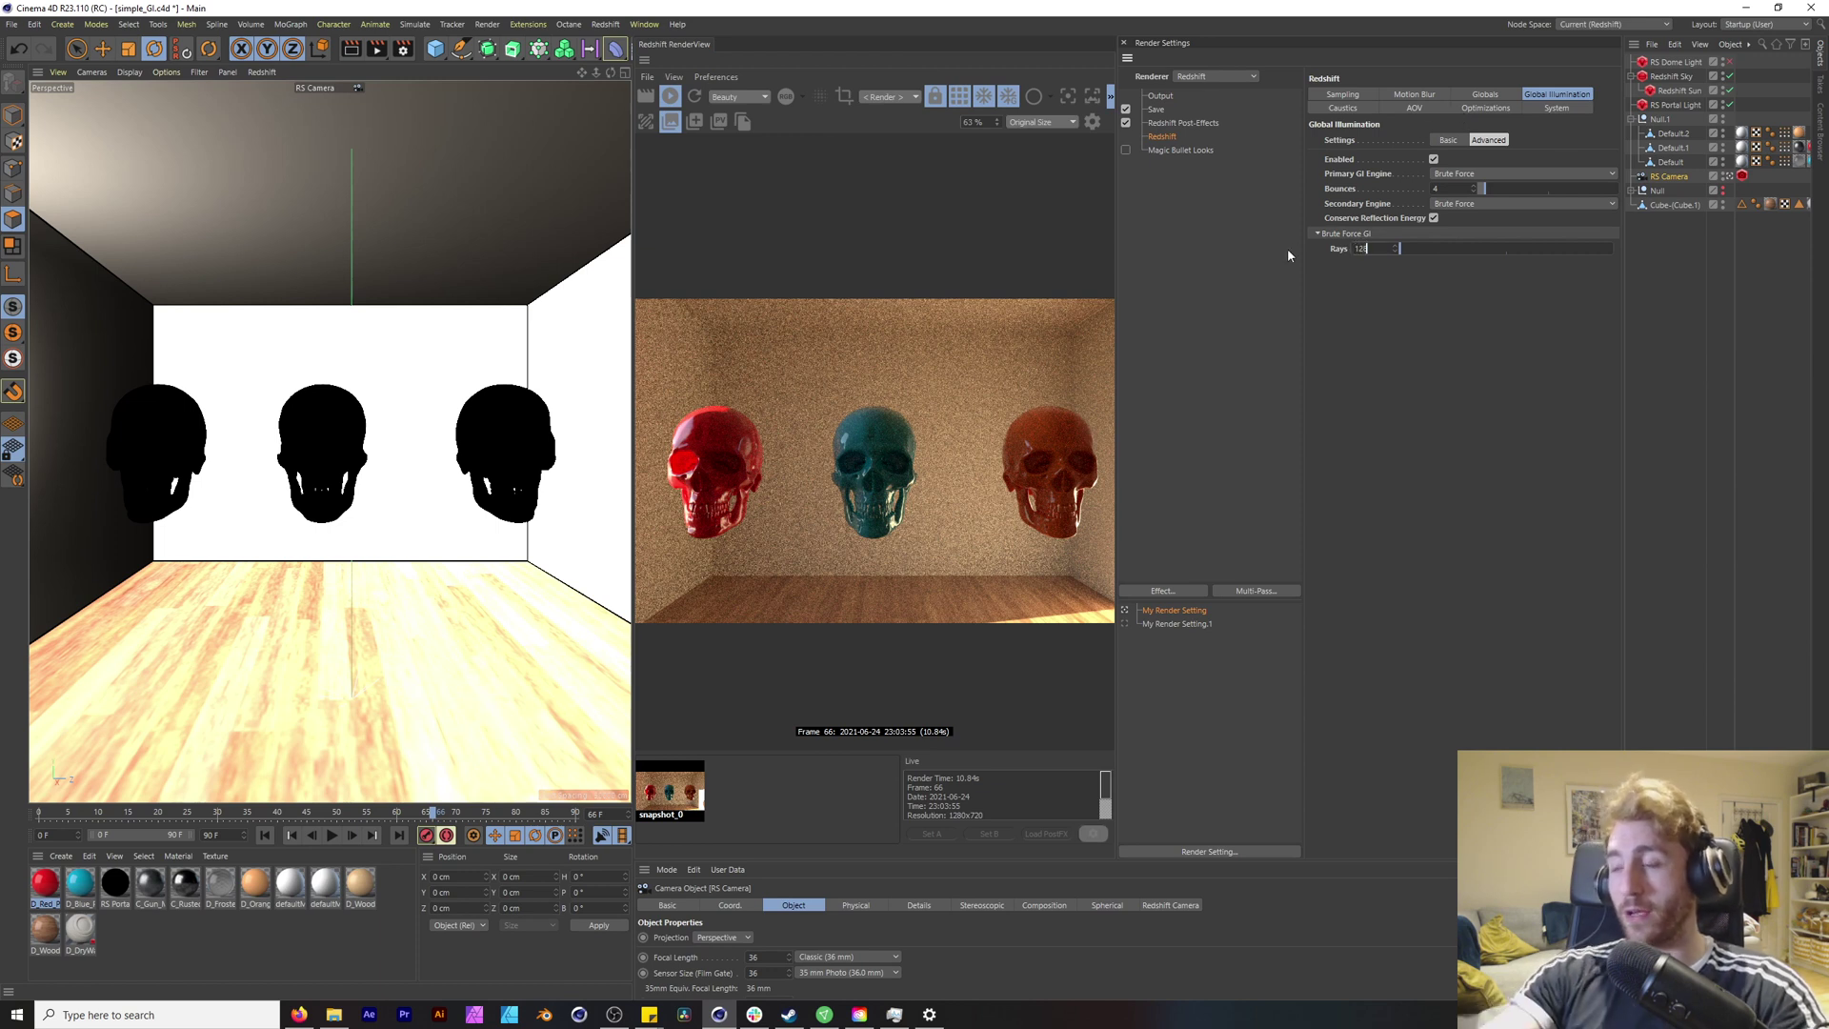
{"action": "key", "text": "Return"}
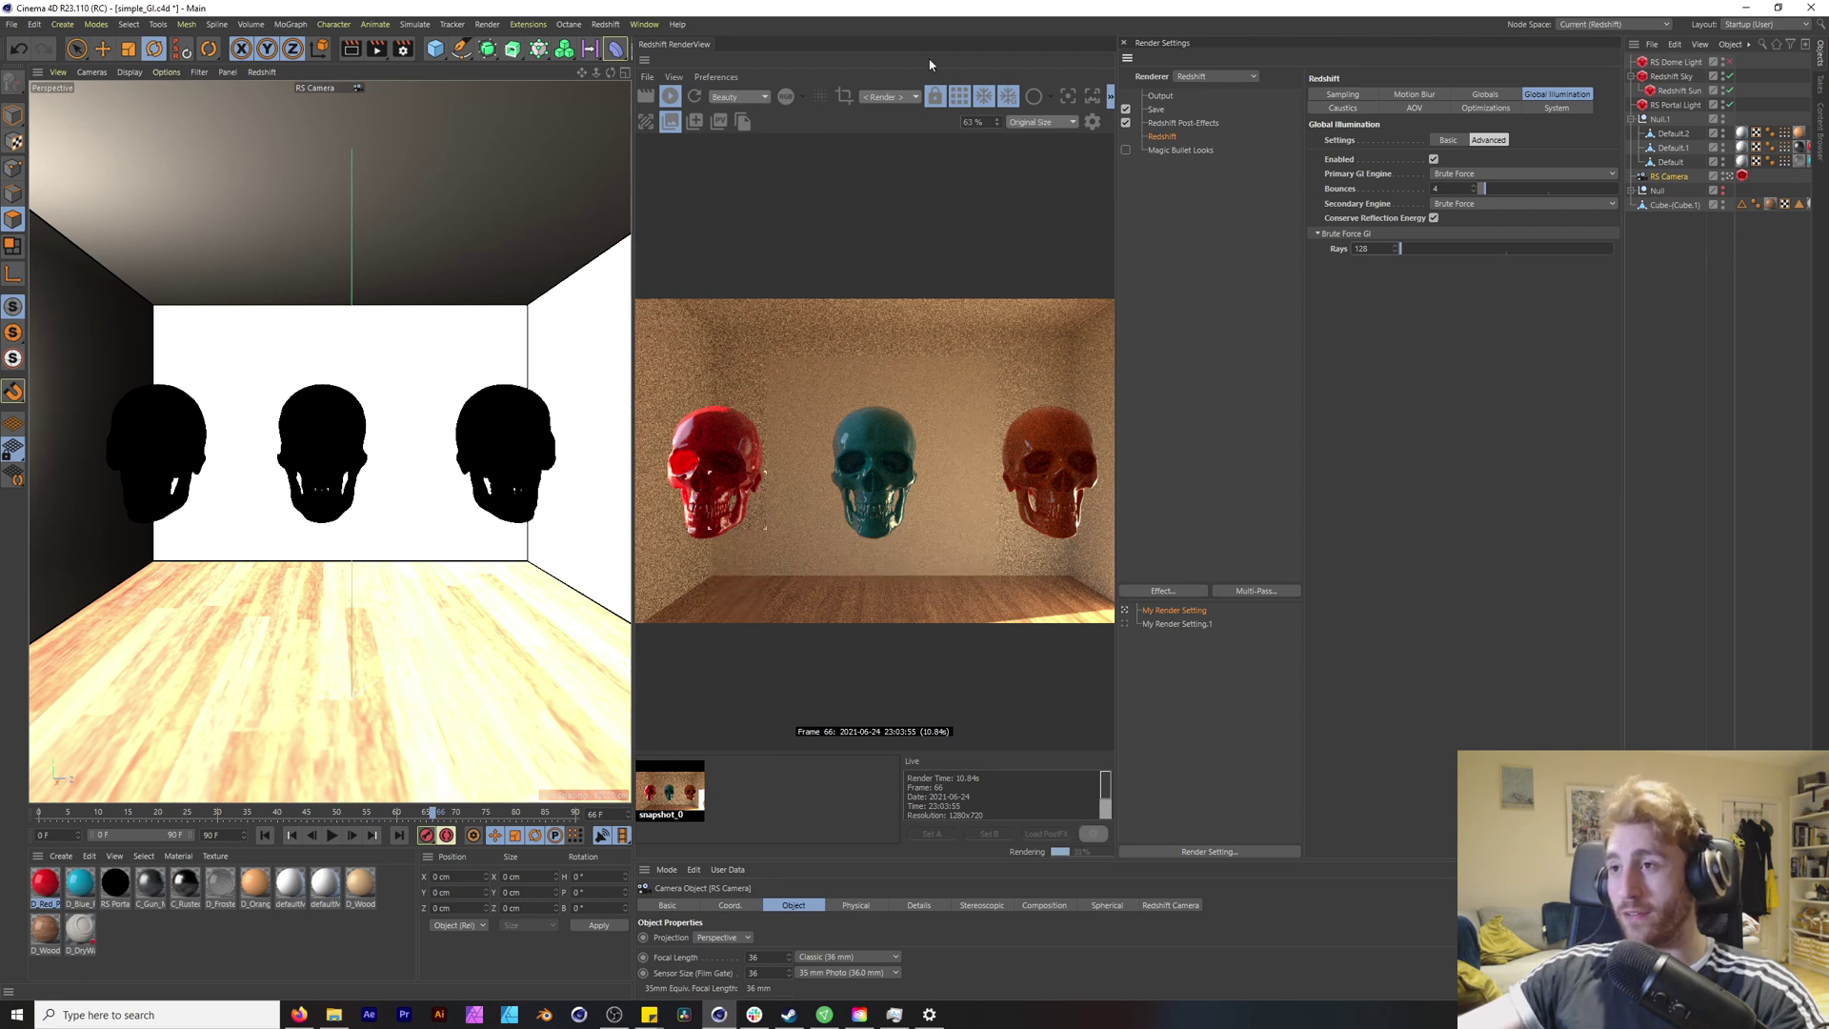
Step: Limit the preview render to a region around the middle skull and set the GI bounces to 8
{"action": "left_click", "coordinate": [844, 96]}
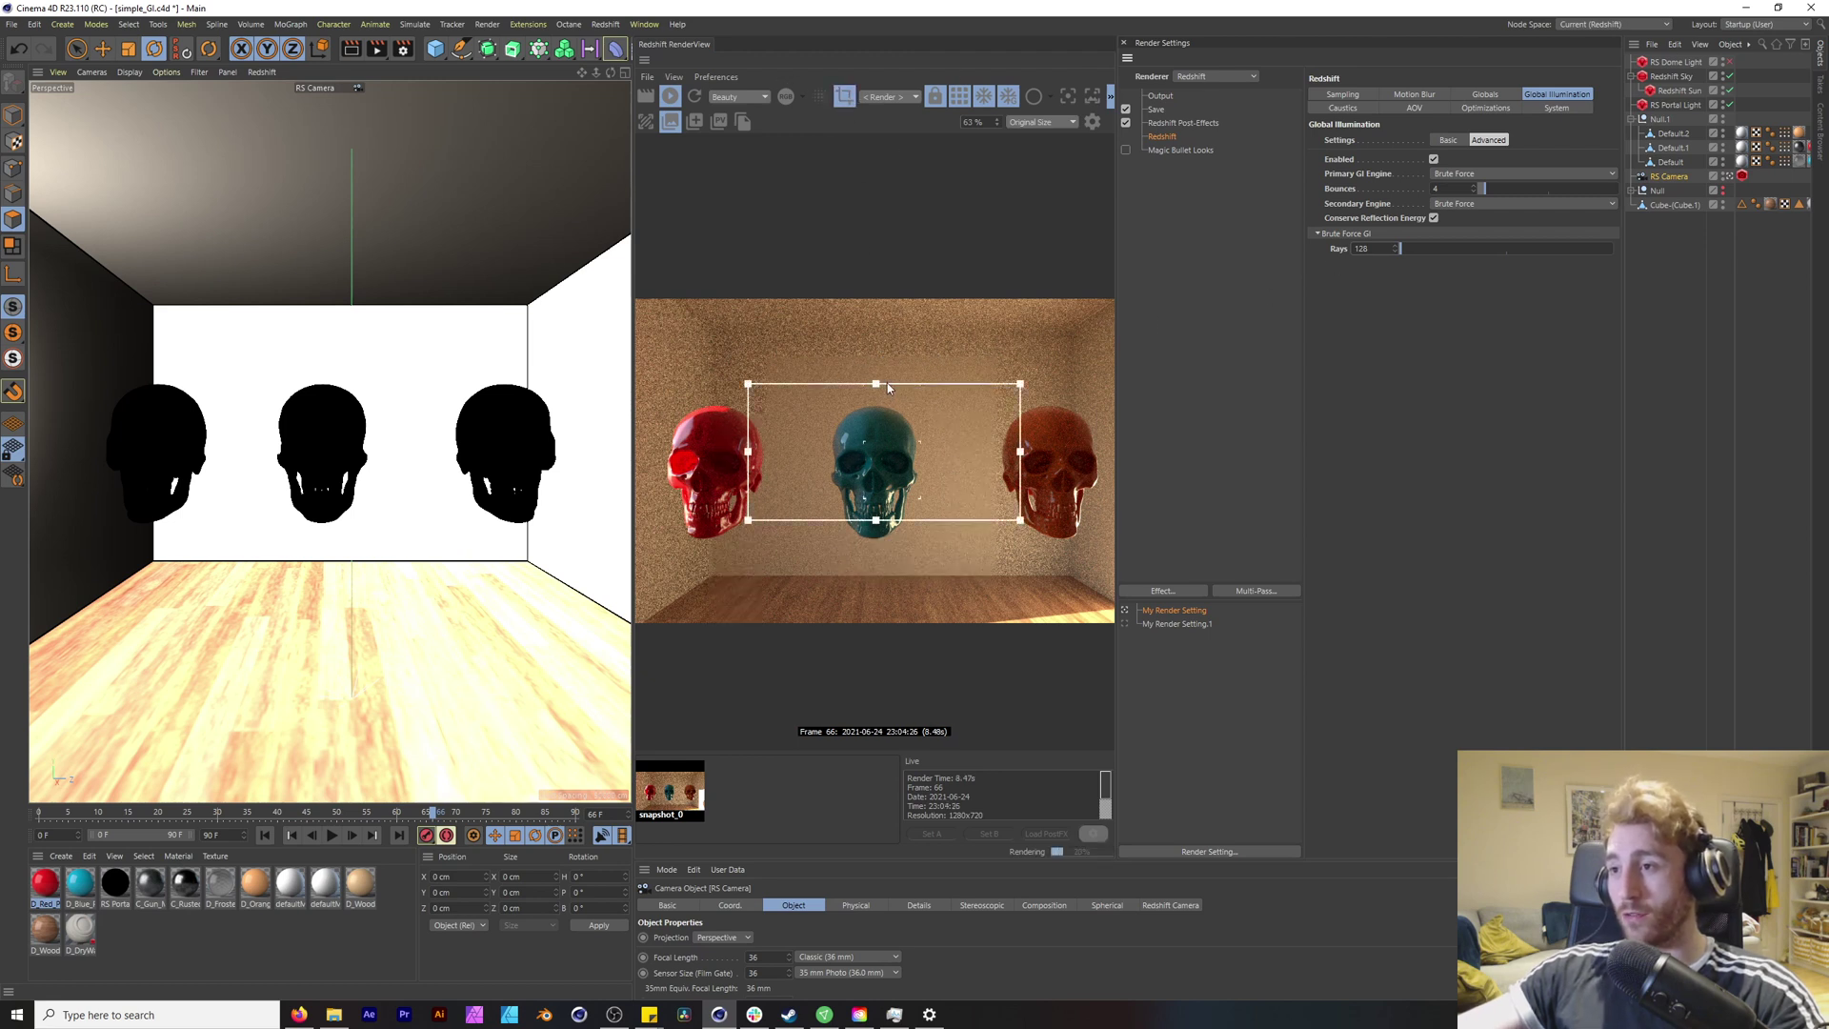
{"action": "left_click_drag", "start_coordinate": [879, 383], "coordinate": [883, 305]}
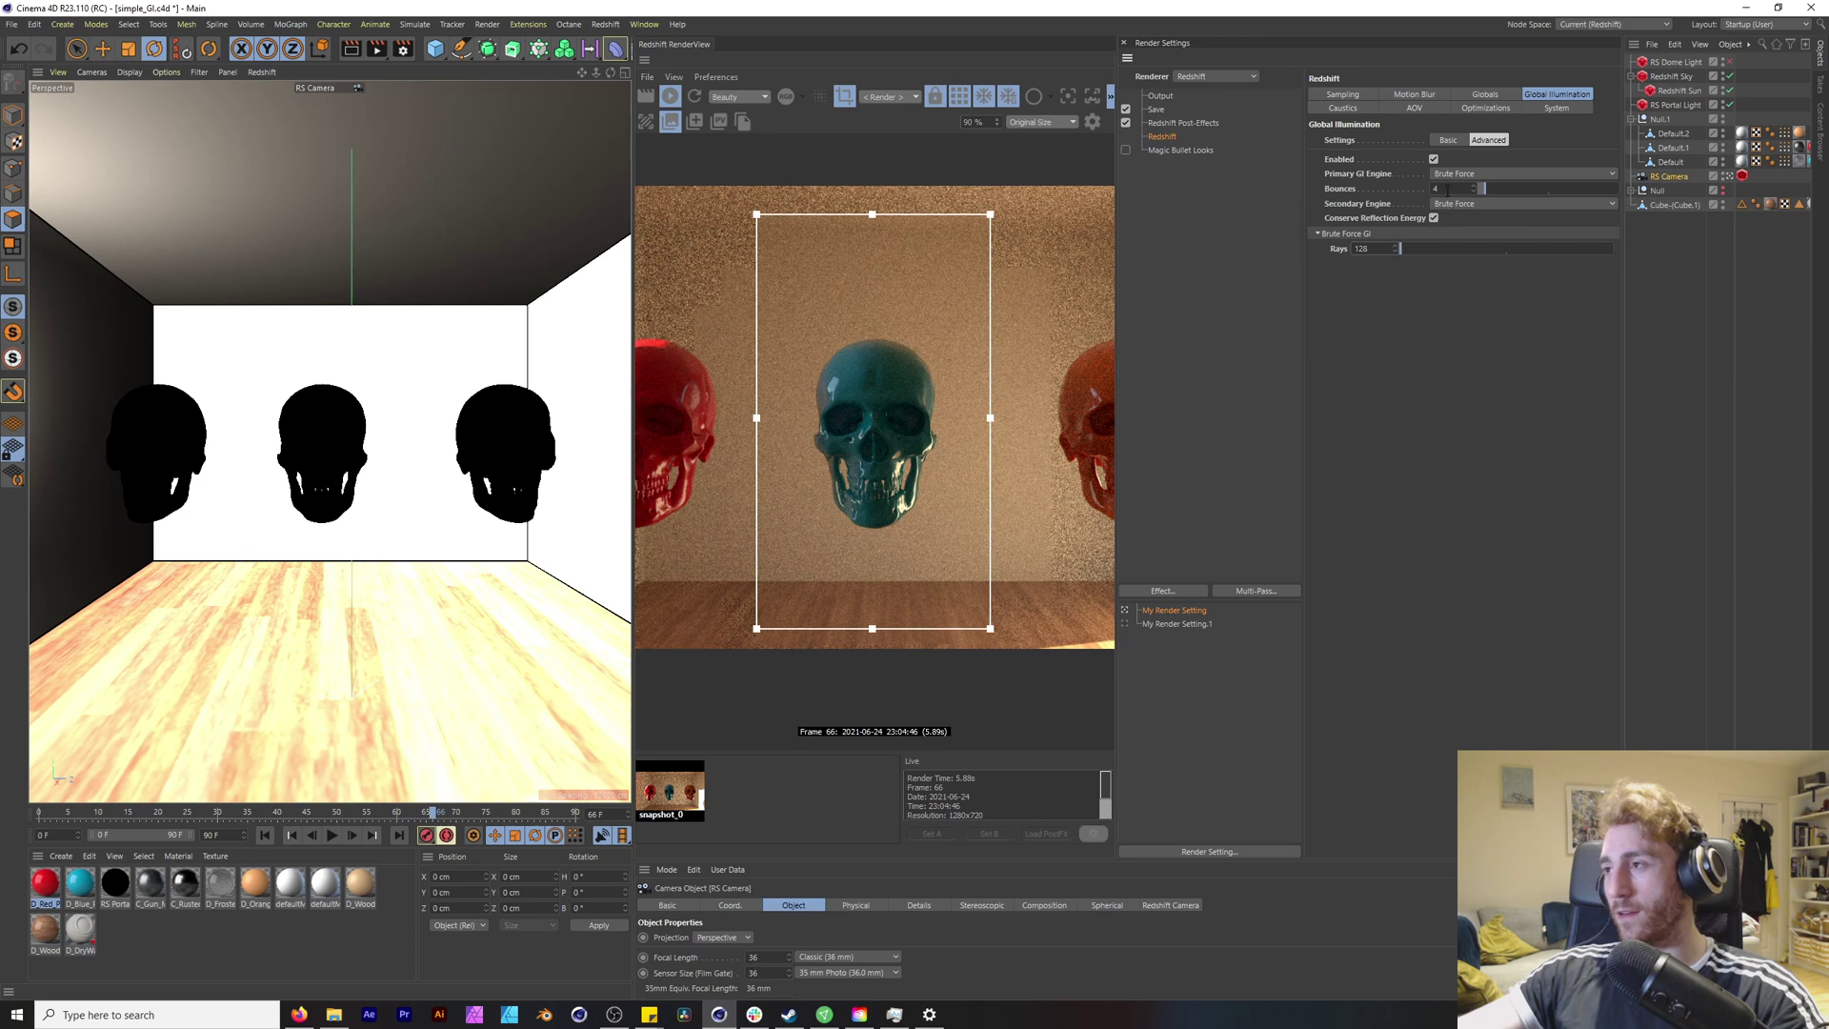
{"action": "left_click_drag", "start_coordinate": [1447, 190], "coordinate": [1368, 195]}
{"action": "type", "text": "8"}
{"action": "key", "text": "Return"}
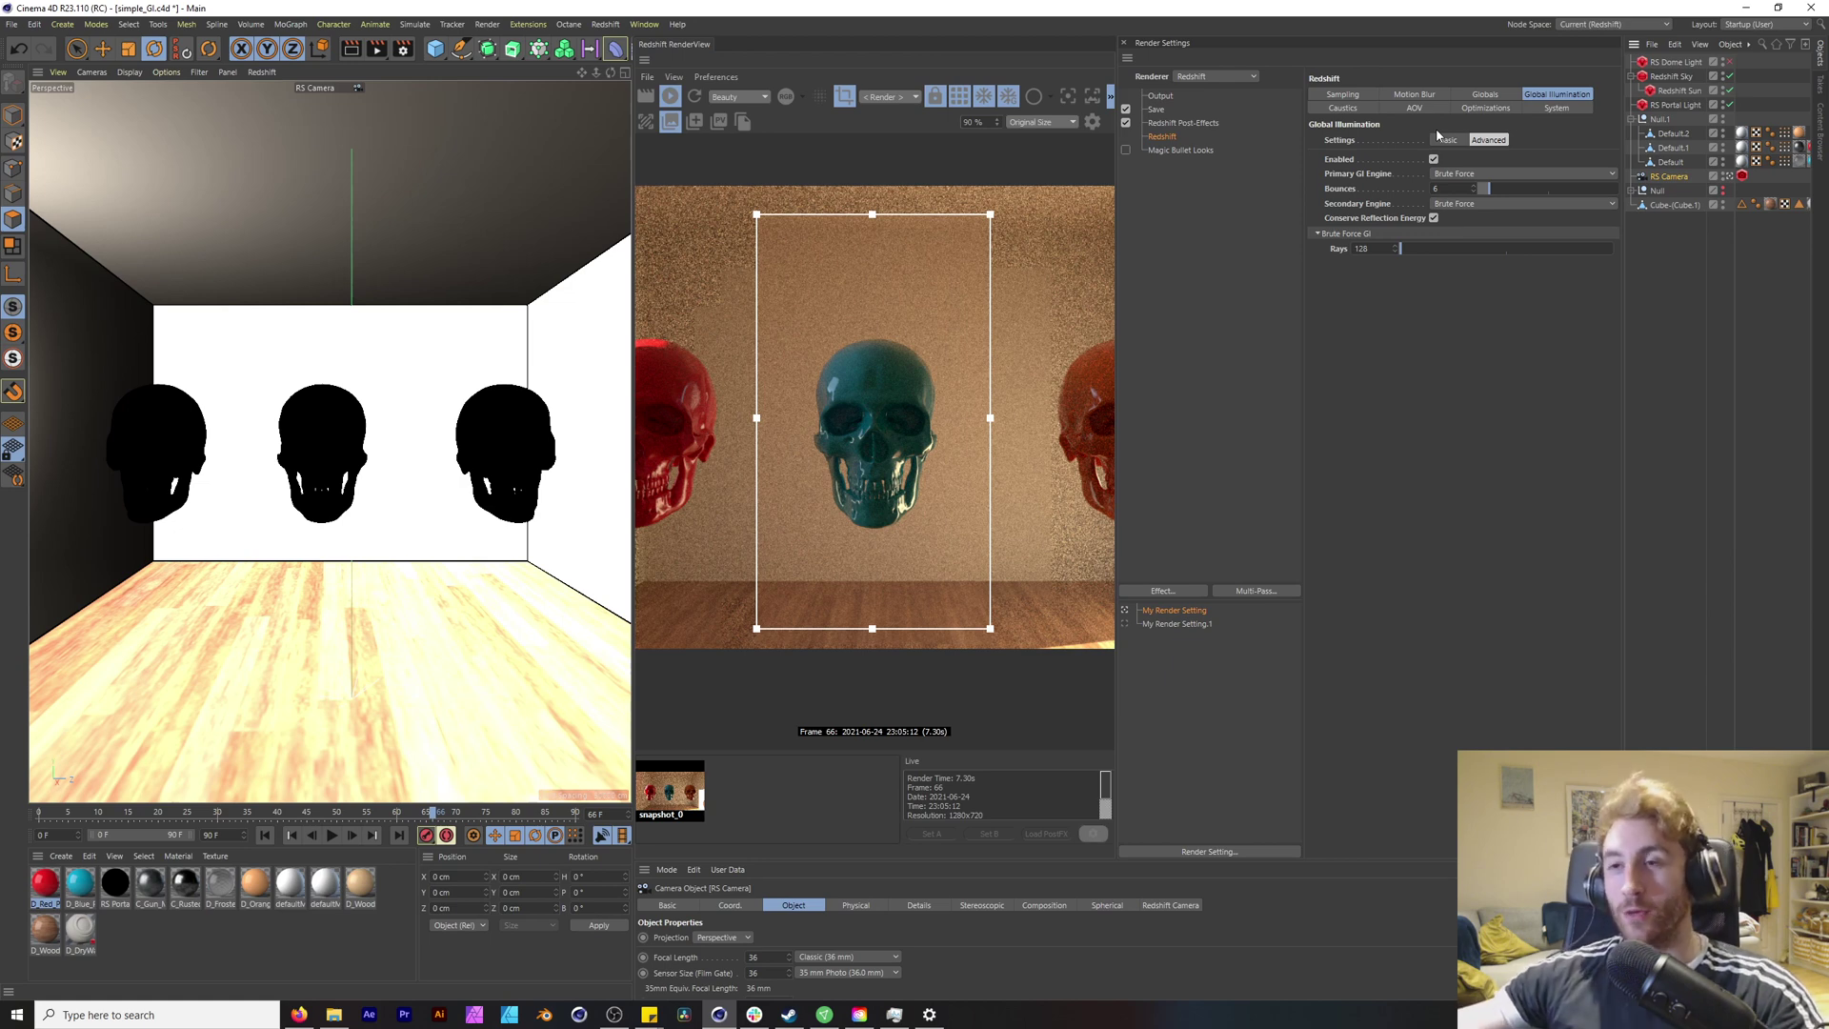
Step: Set the GI bounces to 1 to compare the lighting, and return them to 8
{"action": "double_click", "coordinate": [1436, 189]}
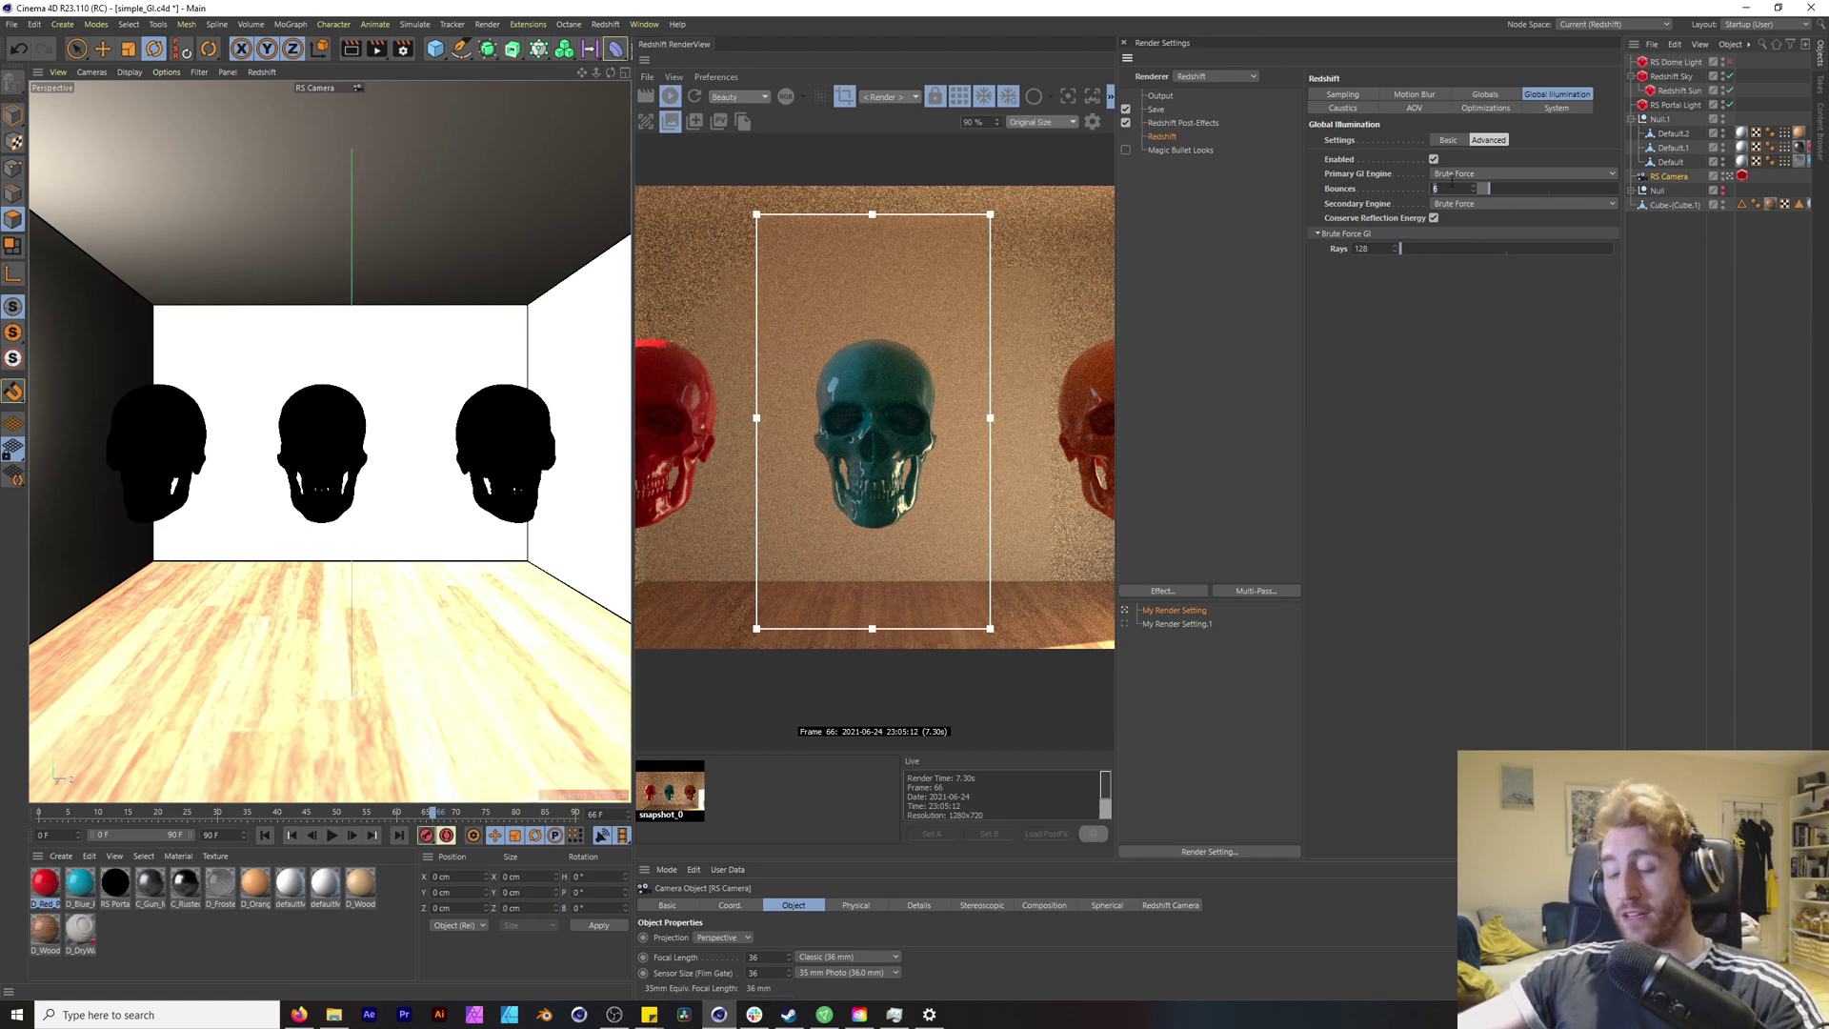
{"action": "type", "text": "1"}
{"action": "key", "text": "Return"}
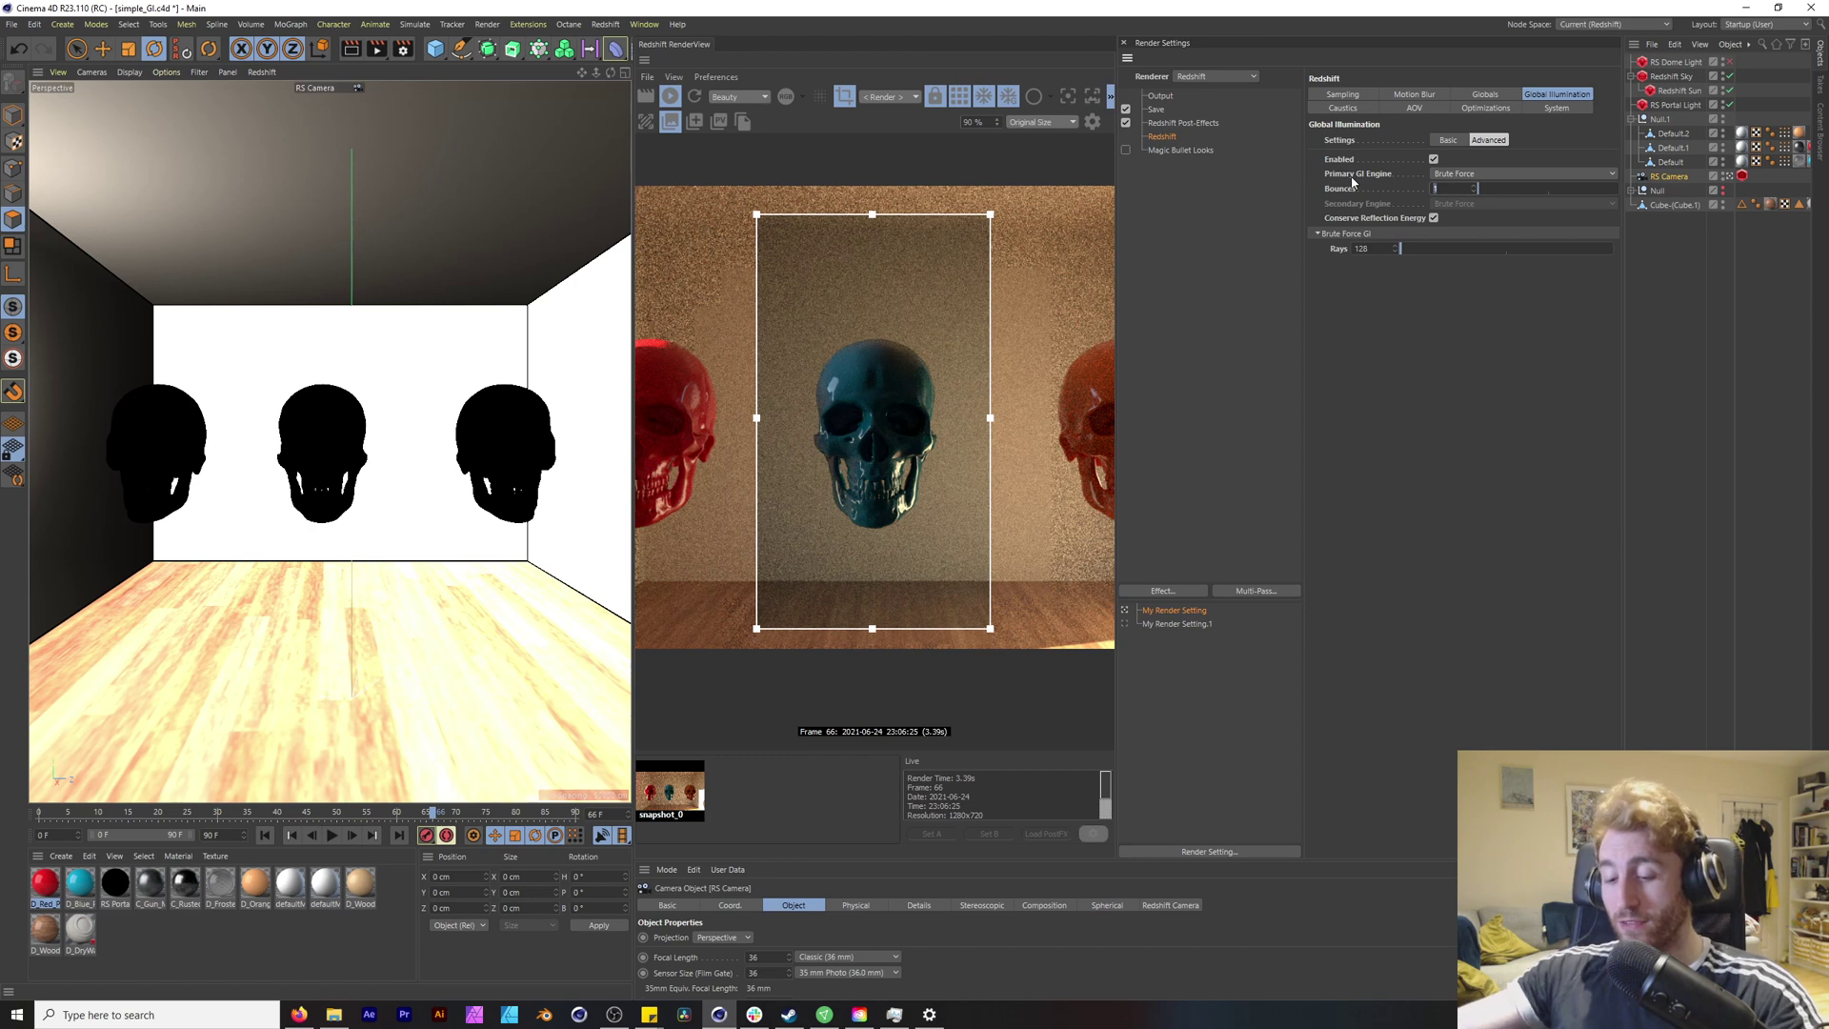
{"action": "key", "text": "Return"}
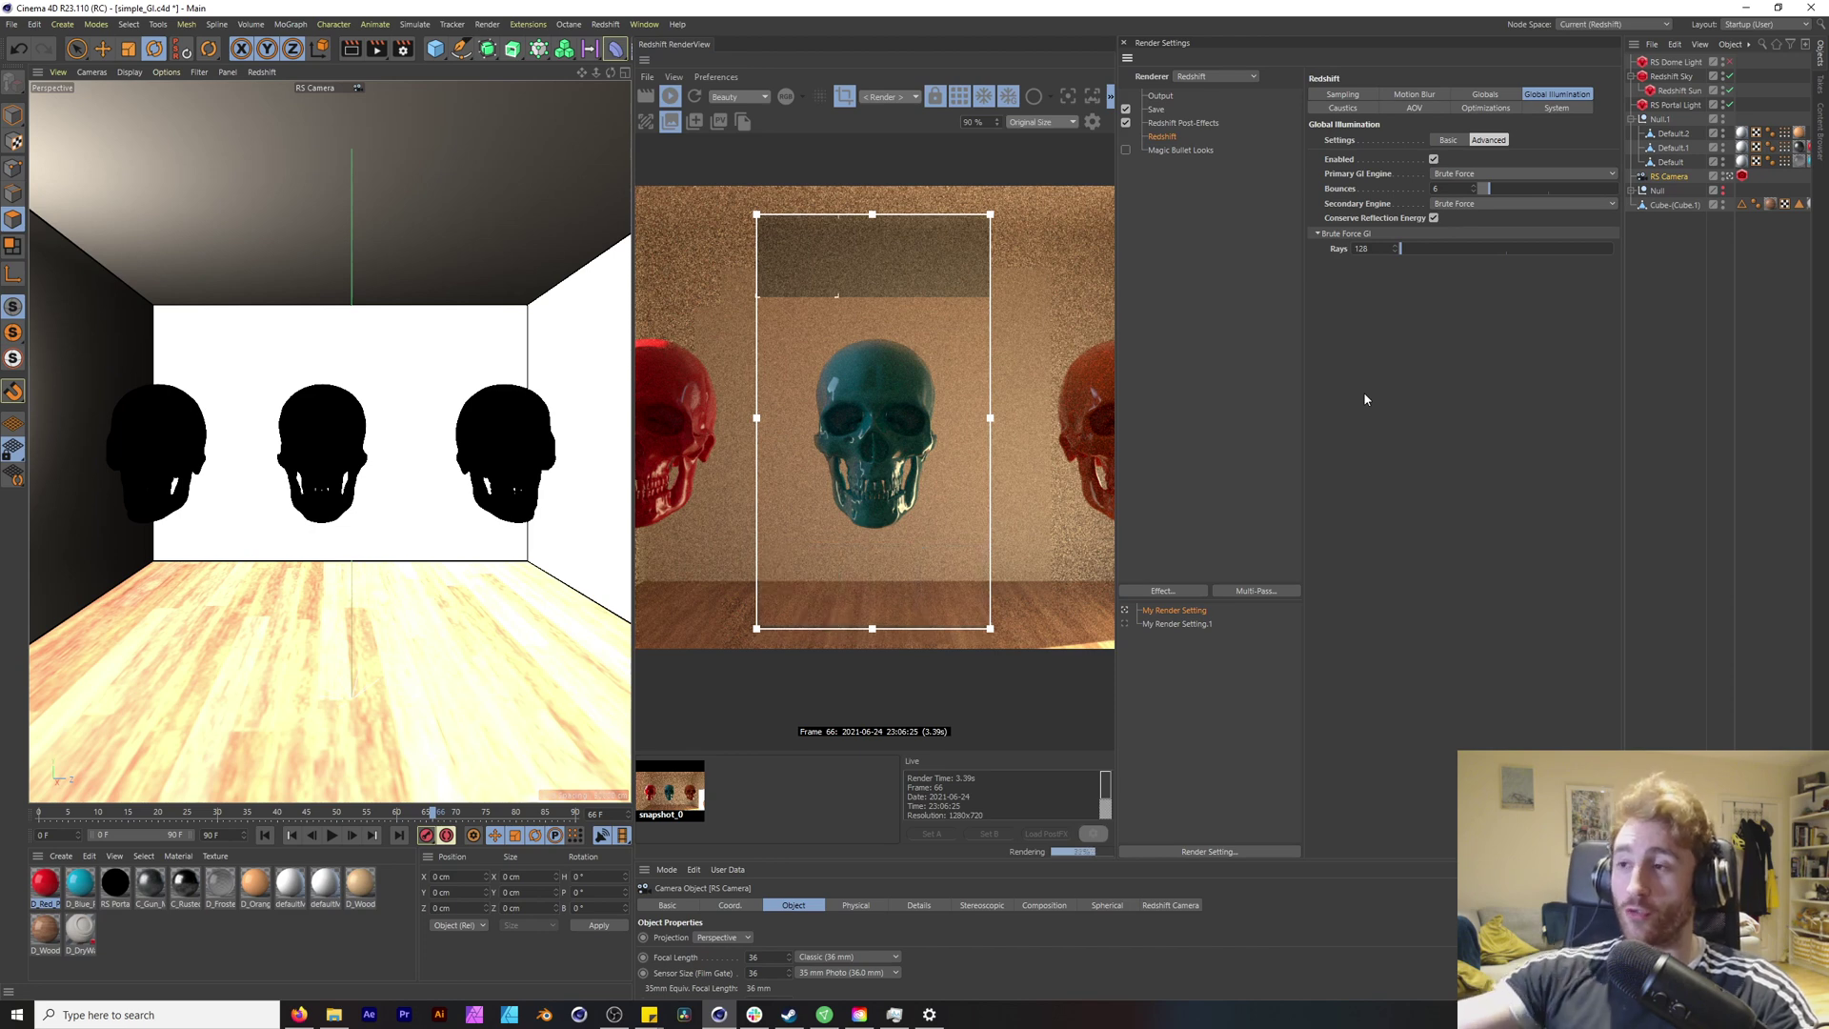
Step: Set the secondary GI engine to Irradiance Point Cloud with a screen radius of 64, and the Brute Force GI rays to 256
{"action": "left_click", "coordinate": [1472, 218]}
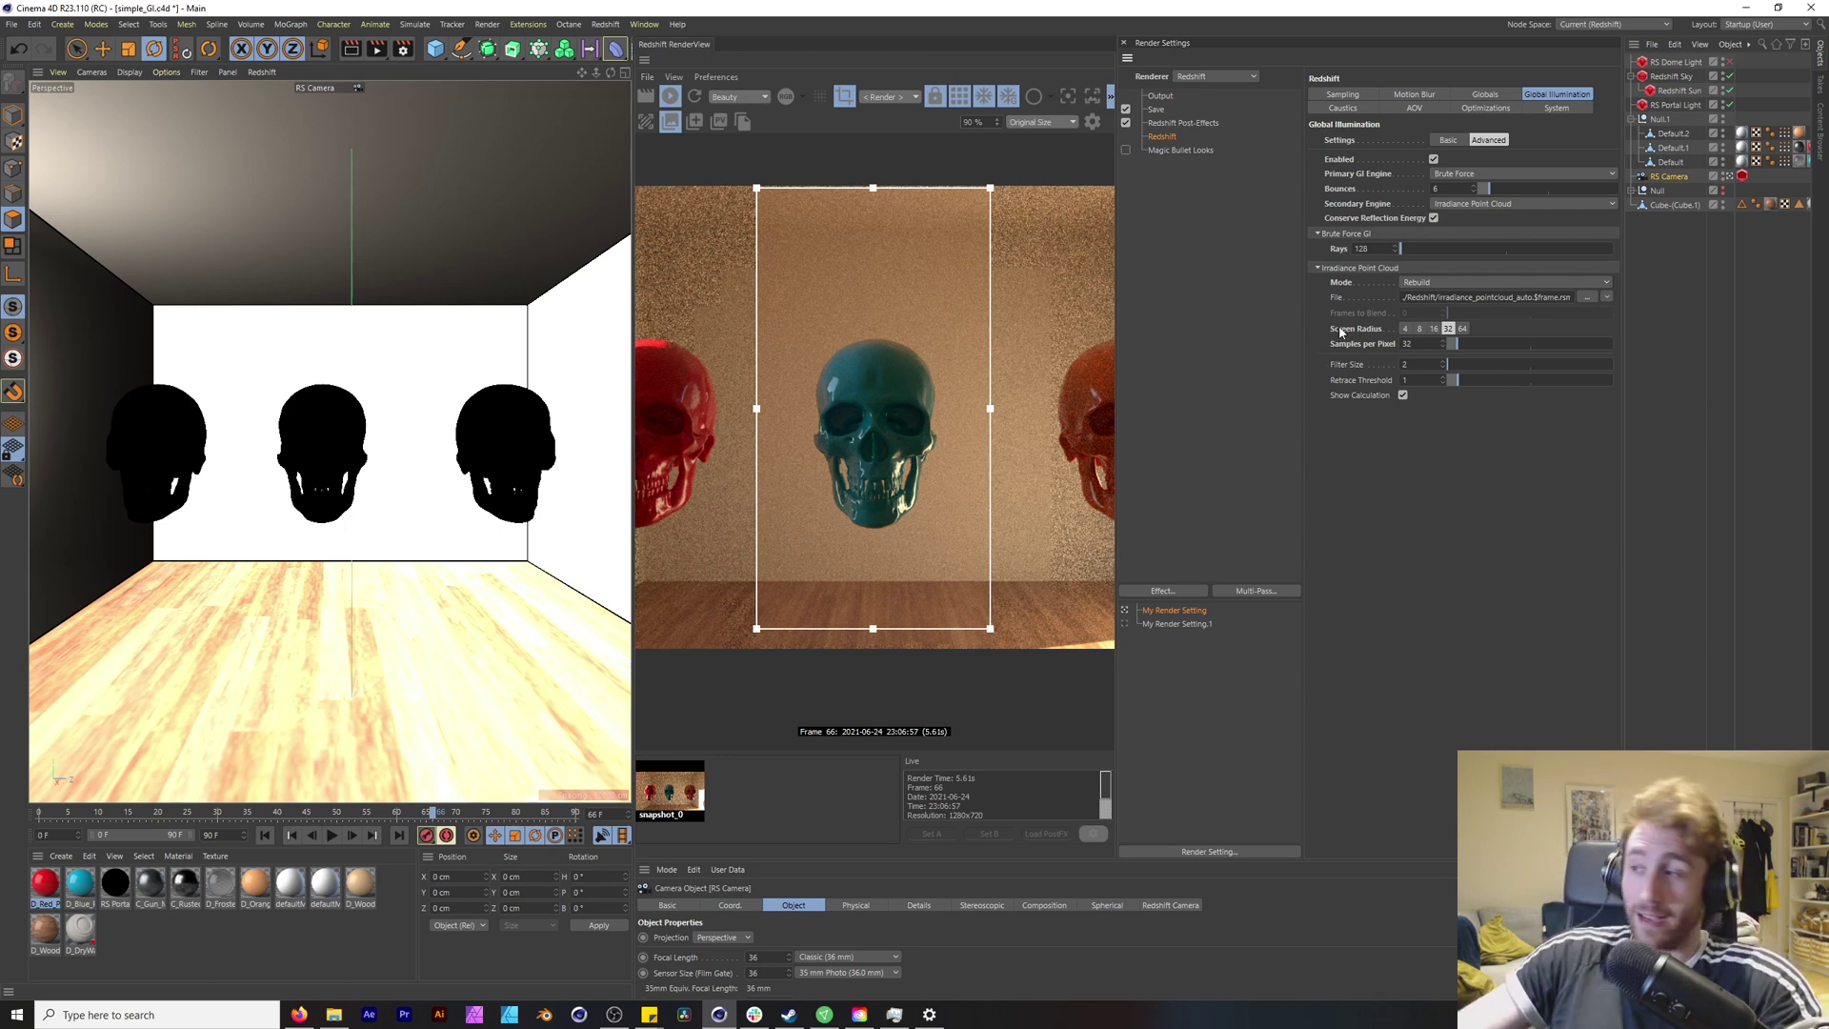
{"action": "left_click", "coordinate": [1462, 328]}
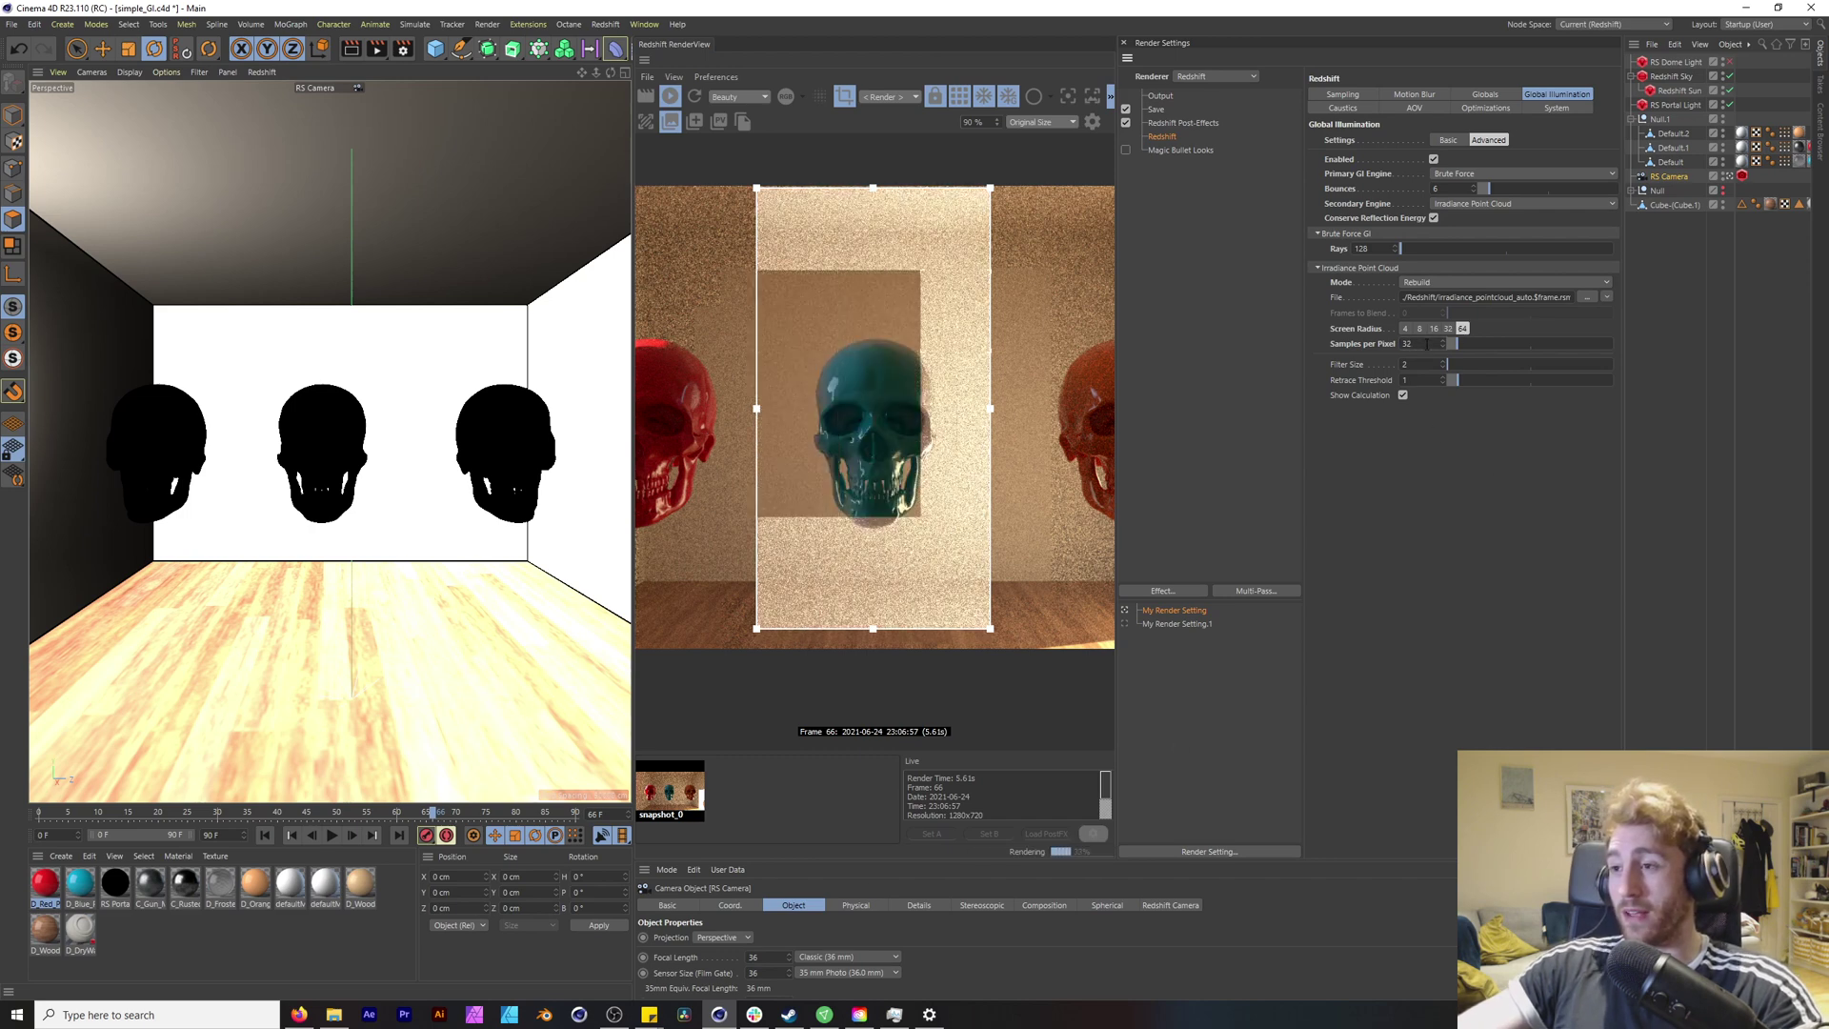
{"action": "double_click", "coordinate": [1363, 248]}
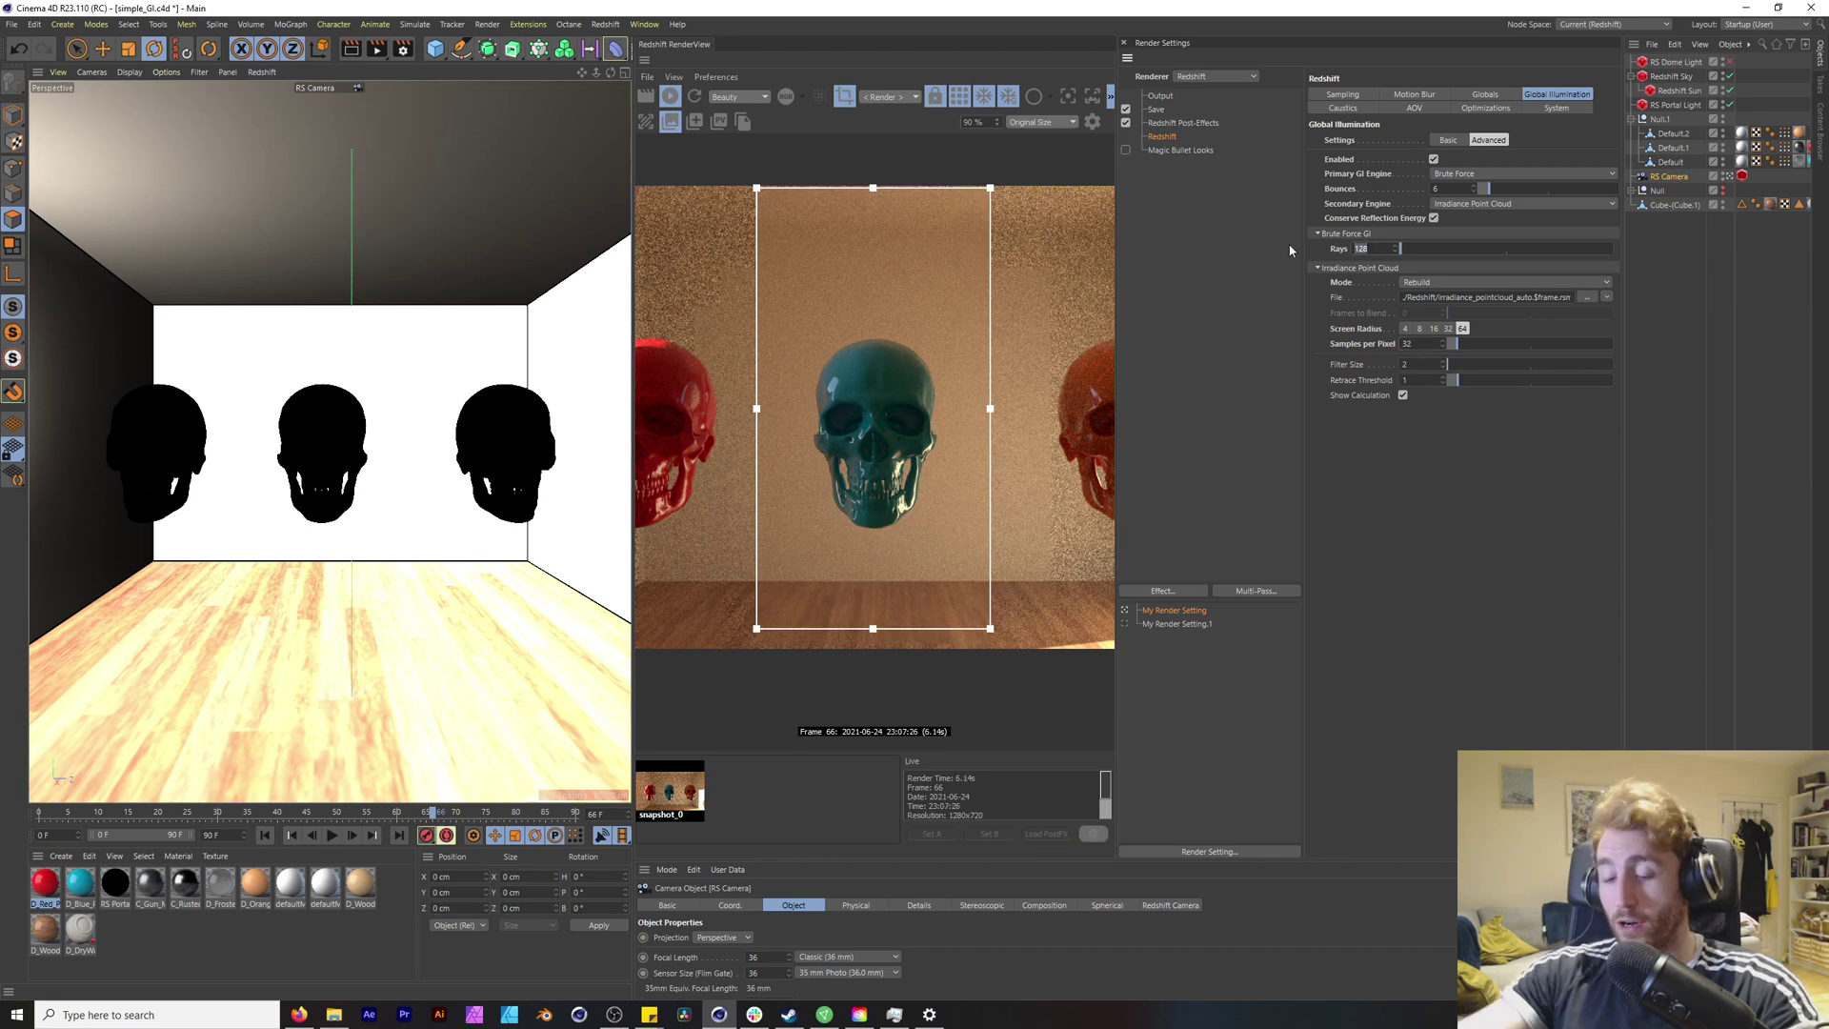
{"action": "type", "text": "256"}
{"action": "key", "text": "Return"}
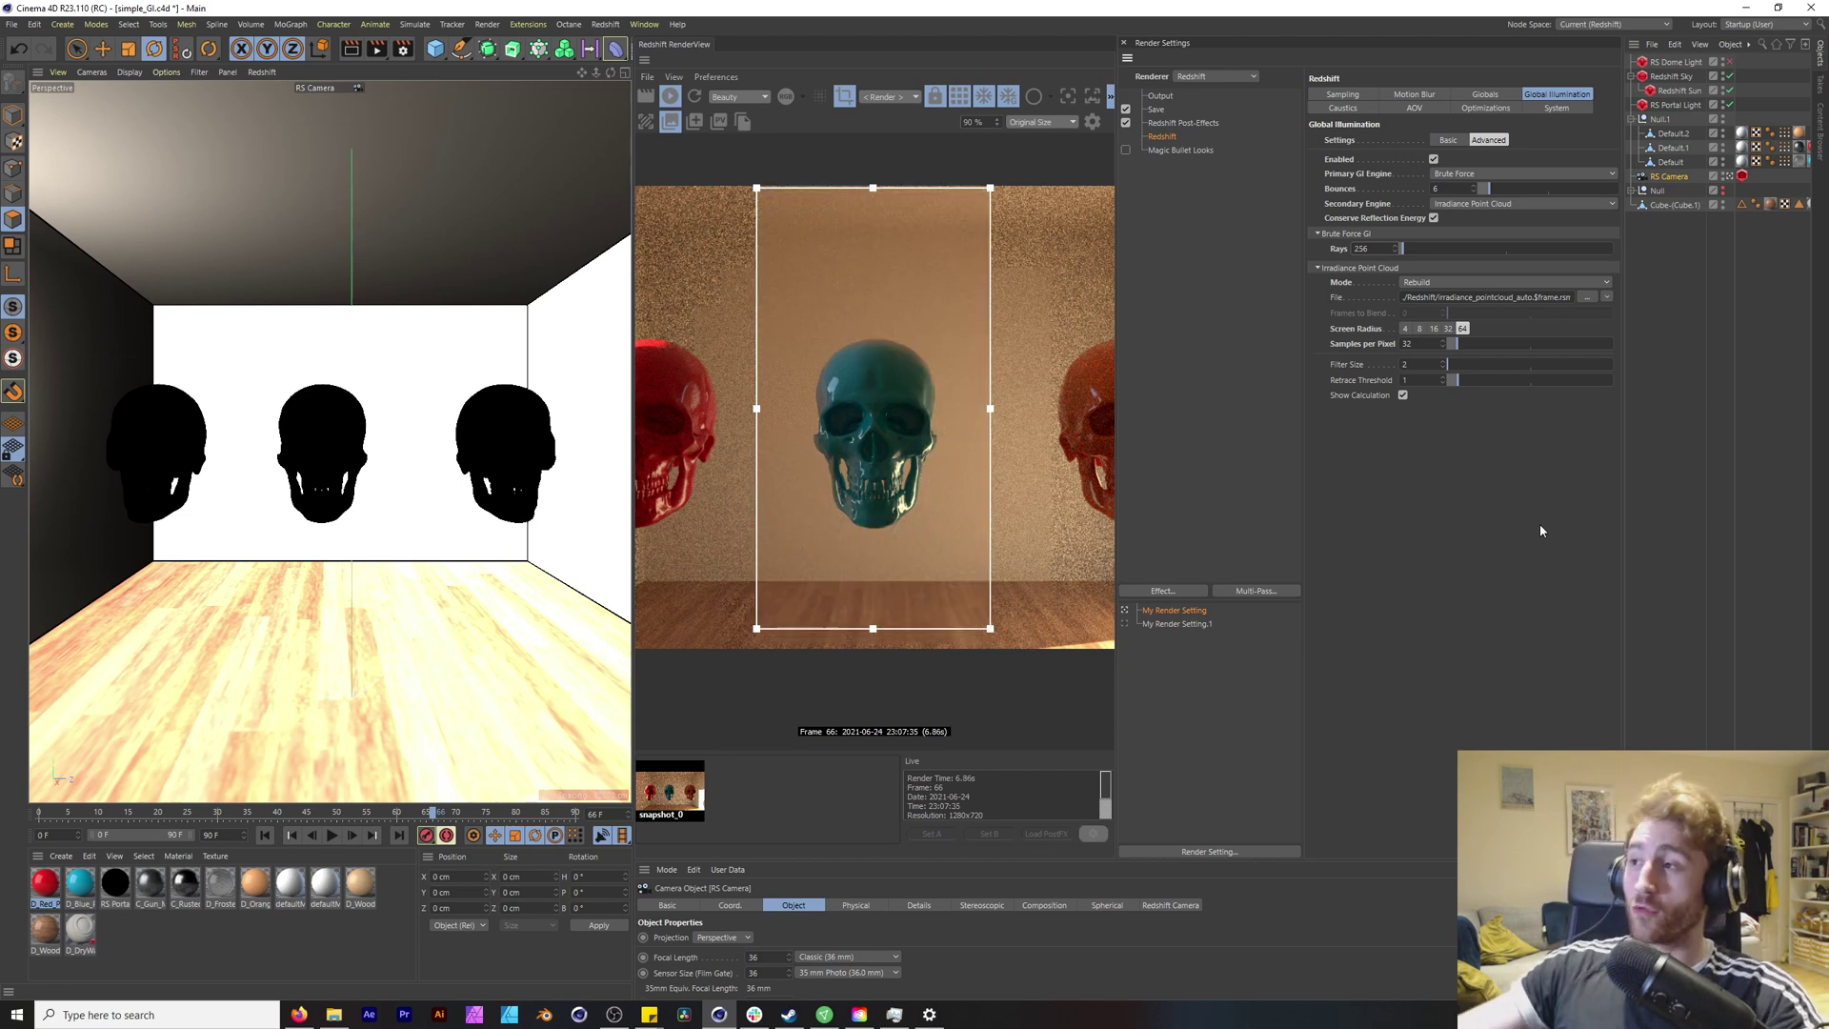
{"action": "left_click", "coordinate": [1376, 248]}
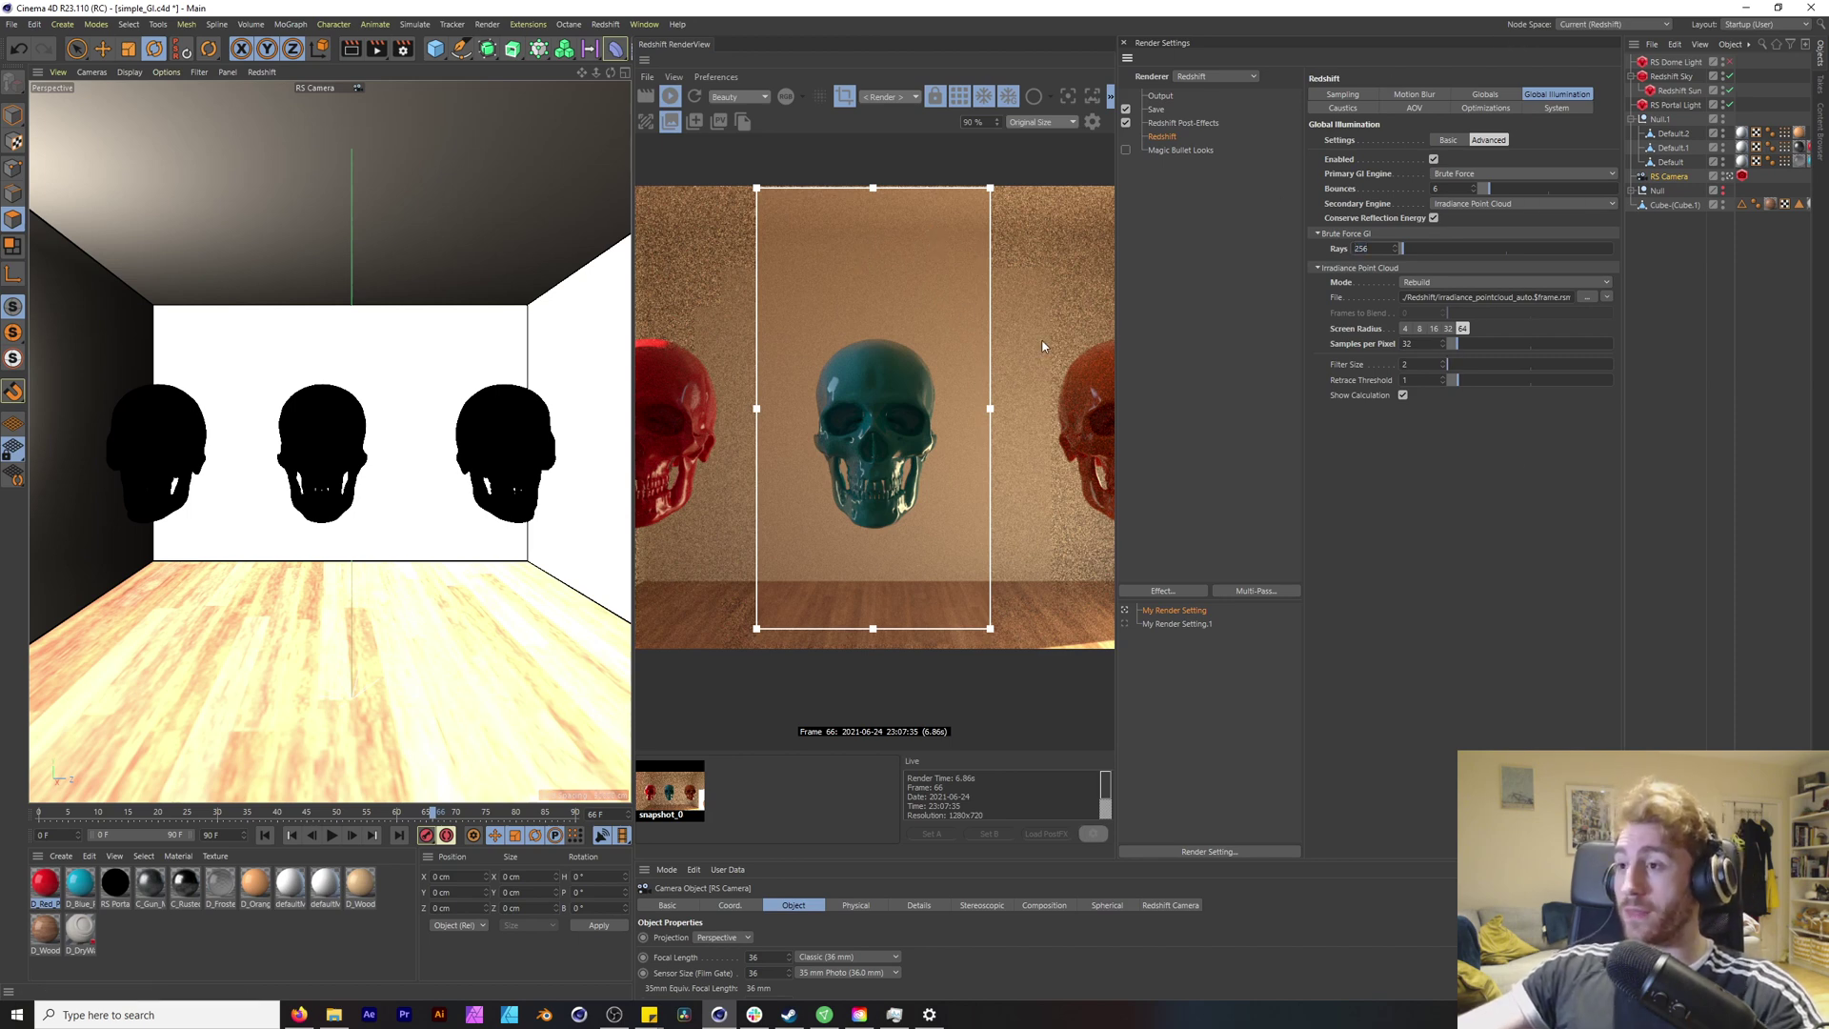
Step: Enable the reflection sampling override in Replace mode and set its samples to 128
{"action": "scroll", "coordinate": [905, 283], "scroll_direction": "up", "scroll_amount": 4}
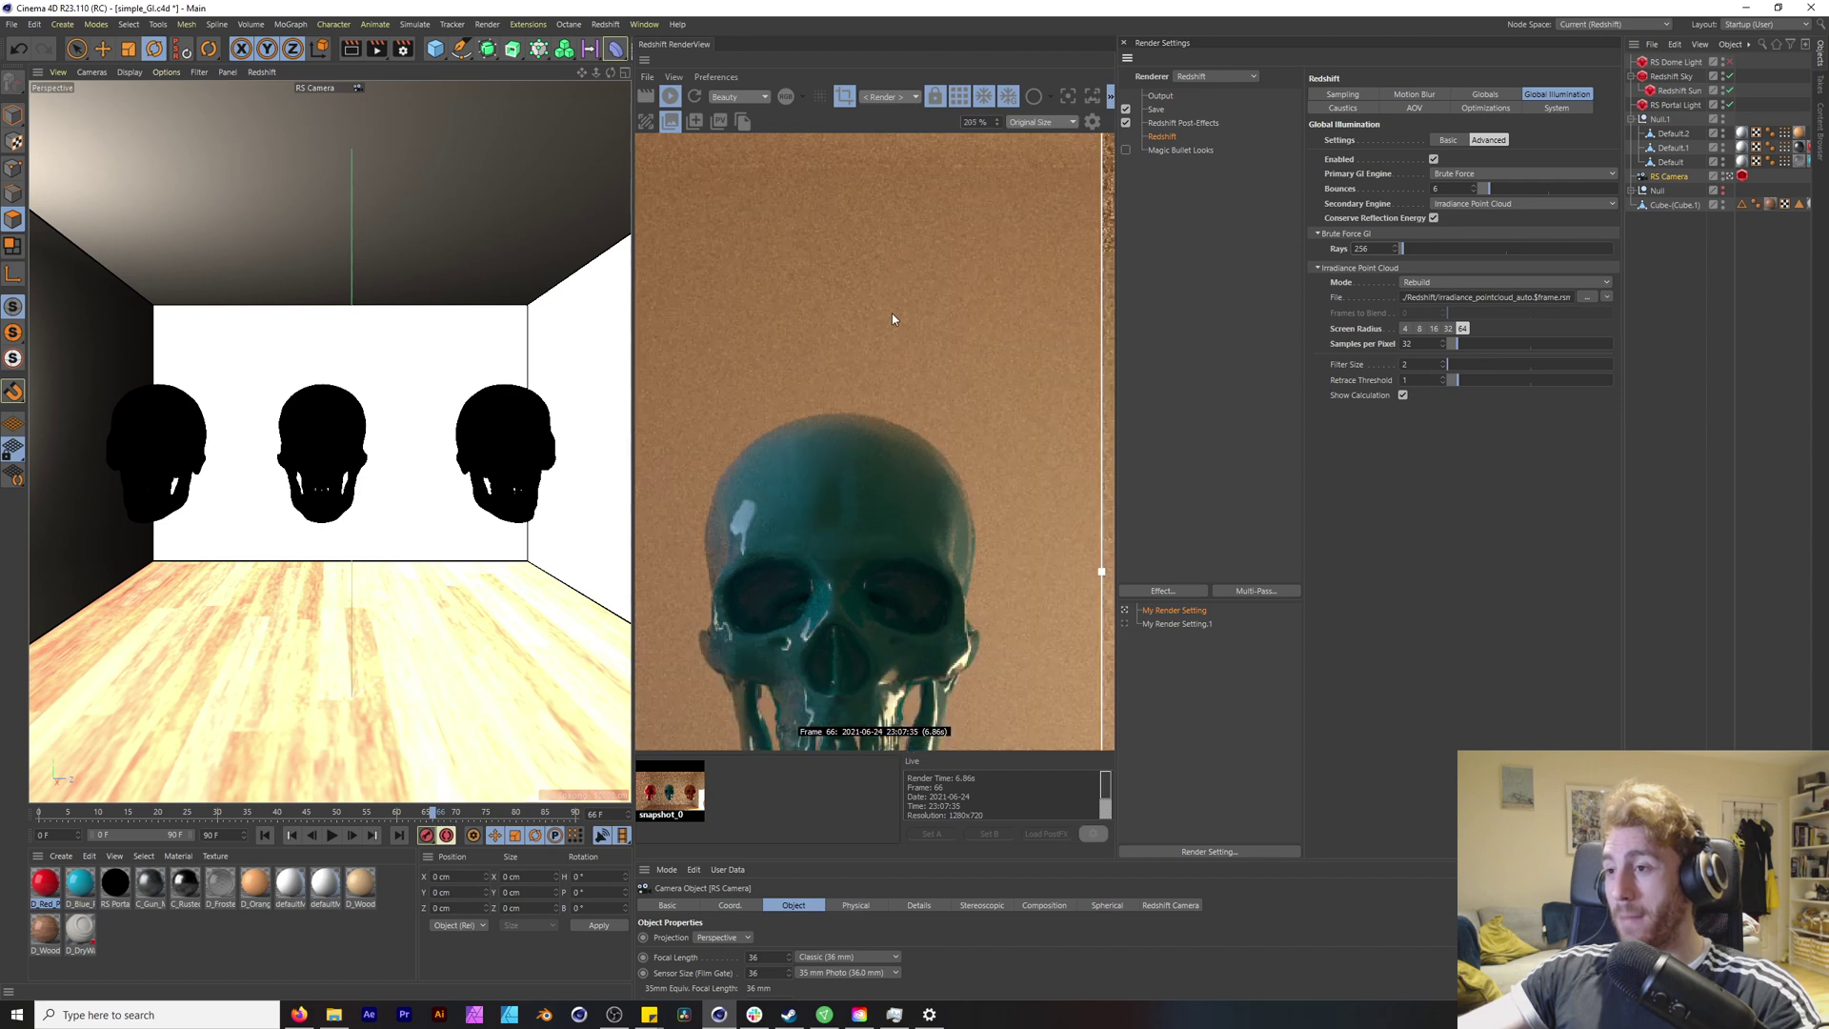
{"action": "left_click", "coordinate": [1344, 94]}
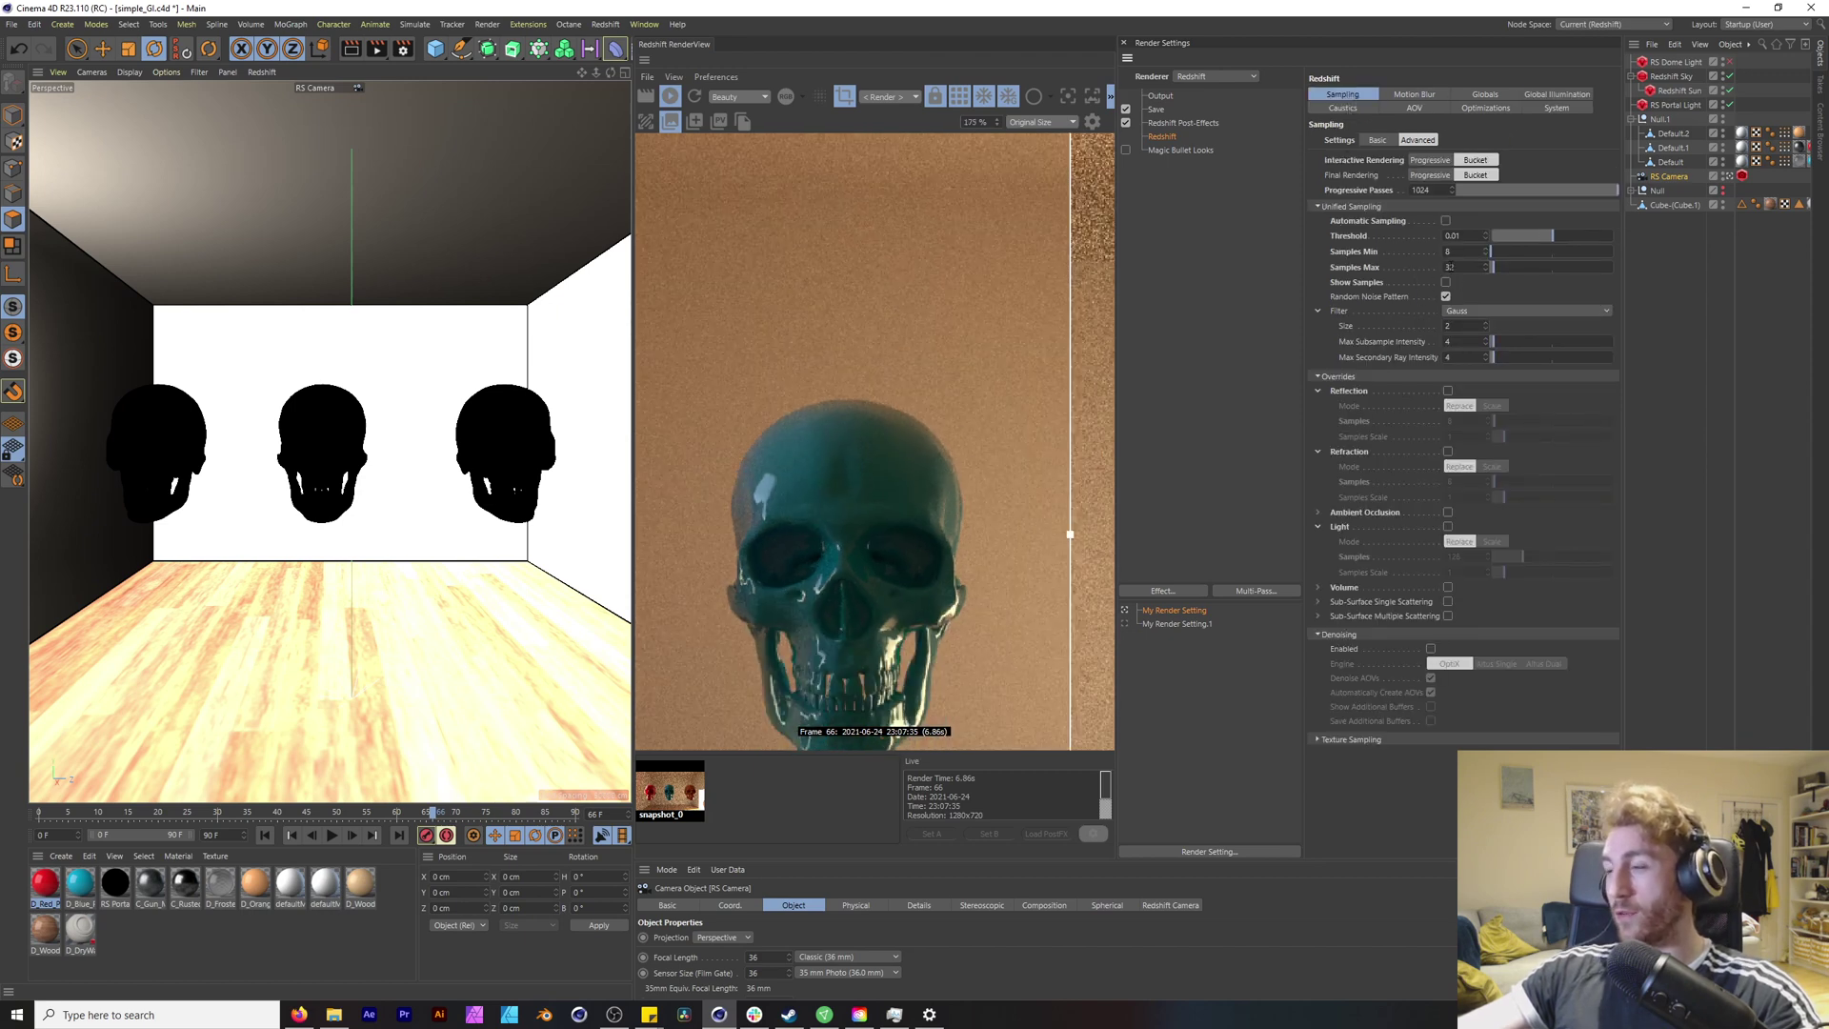
{"action": "left_click", "coordinate": [1447, 390]}
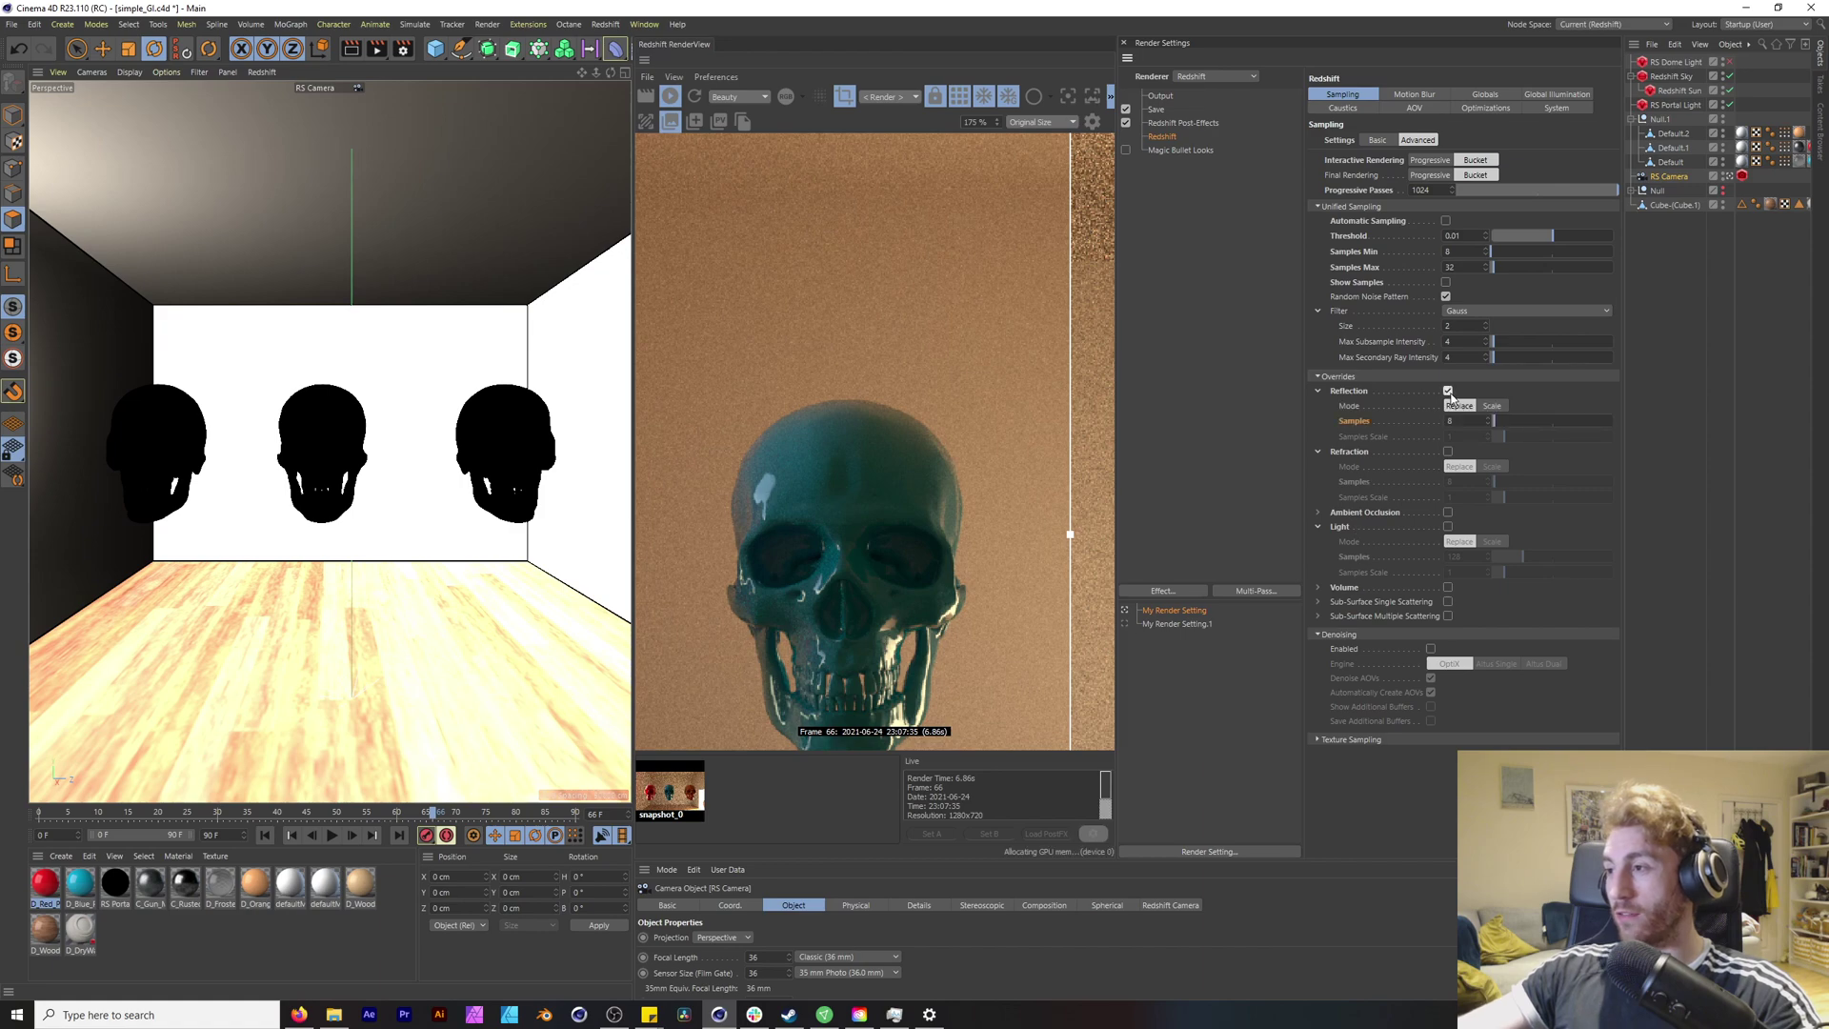
{"action": "type", "text": "1"}
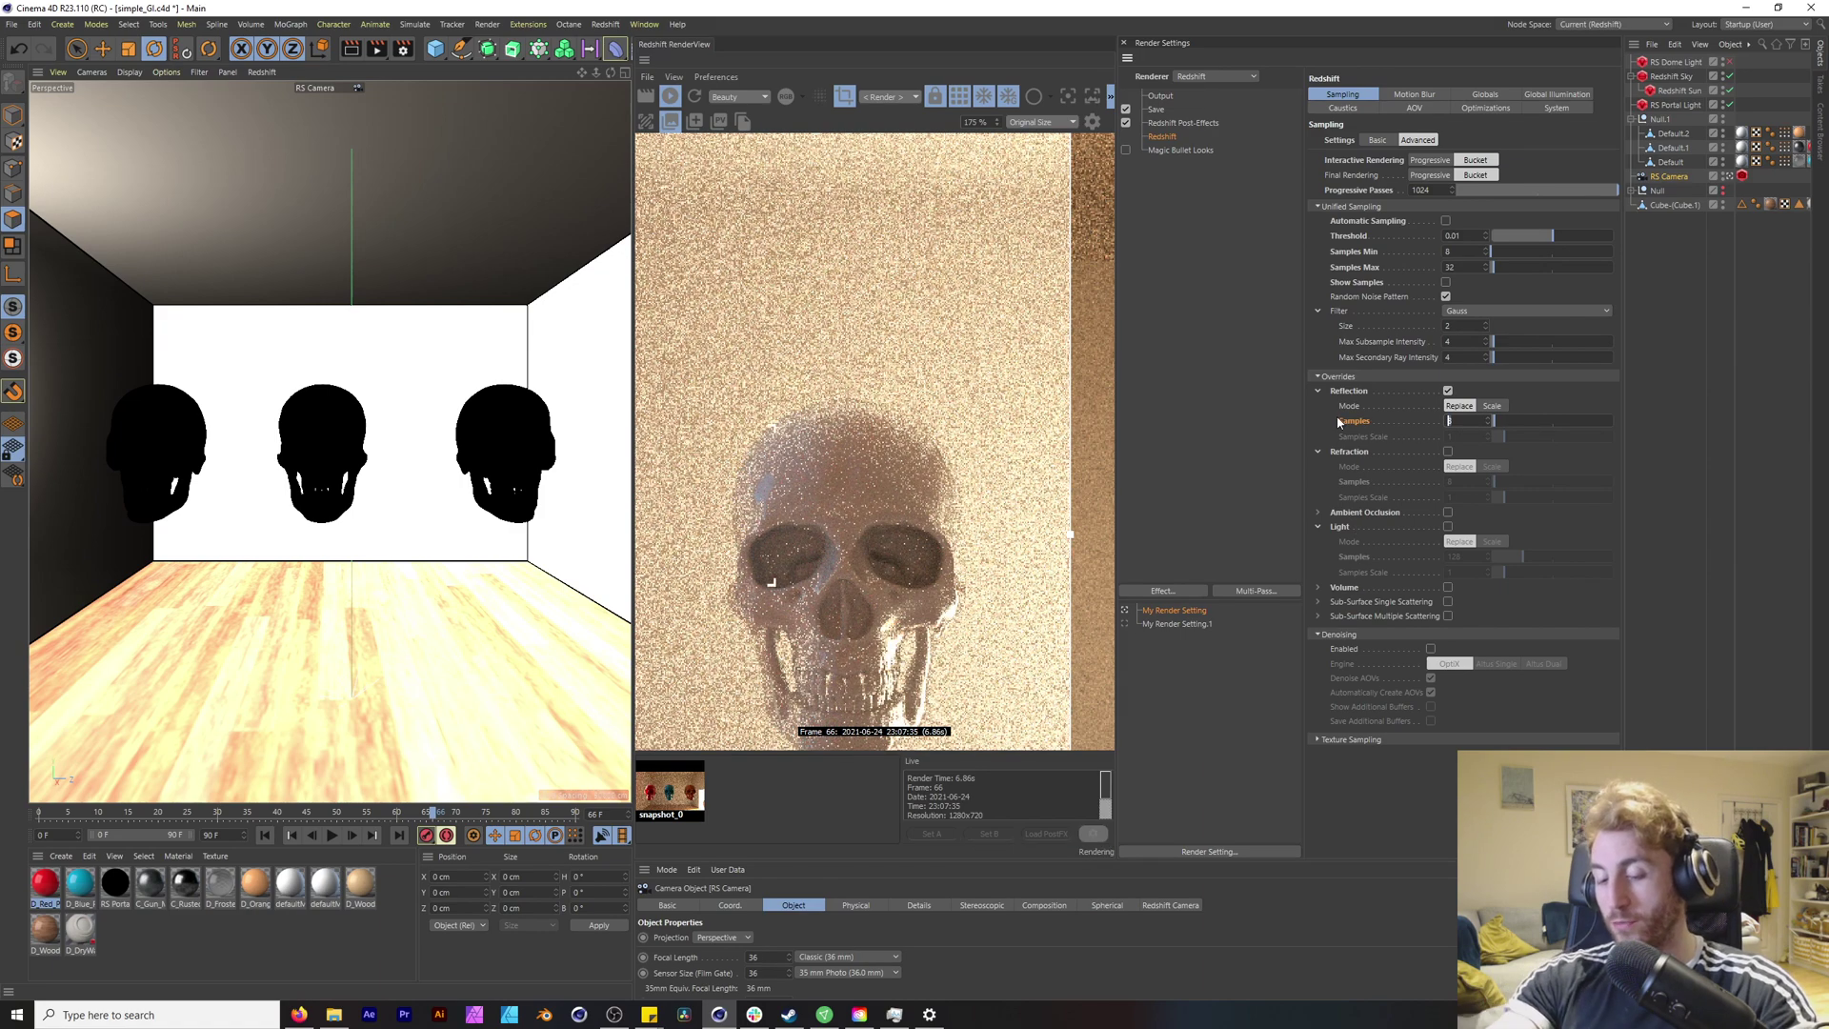
{"action": "type", "text": "28"}
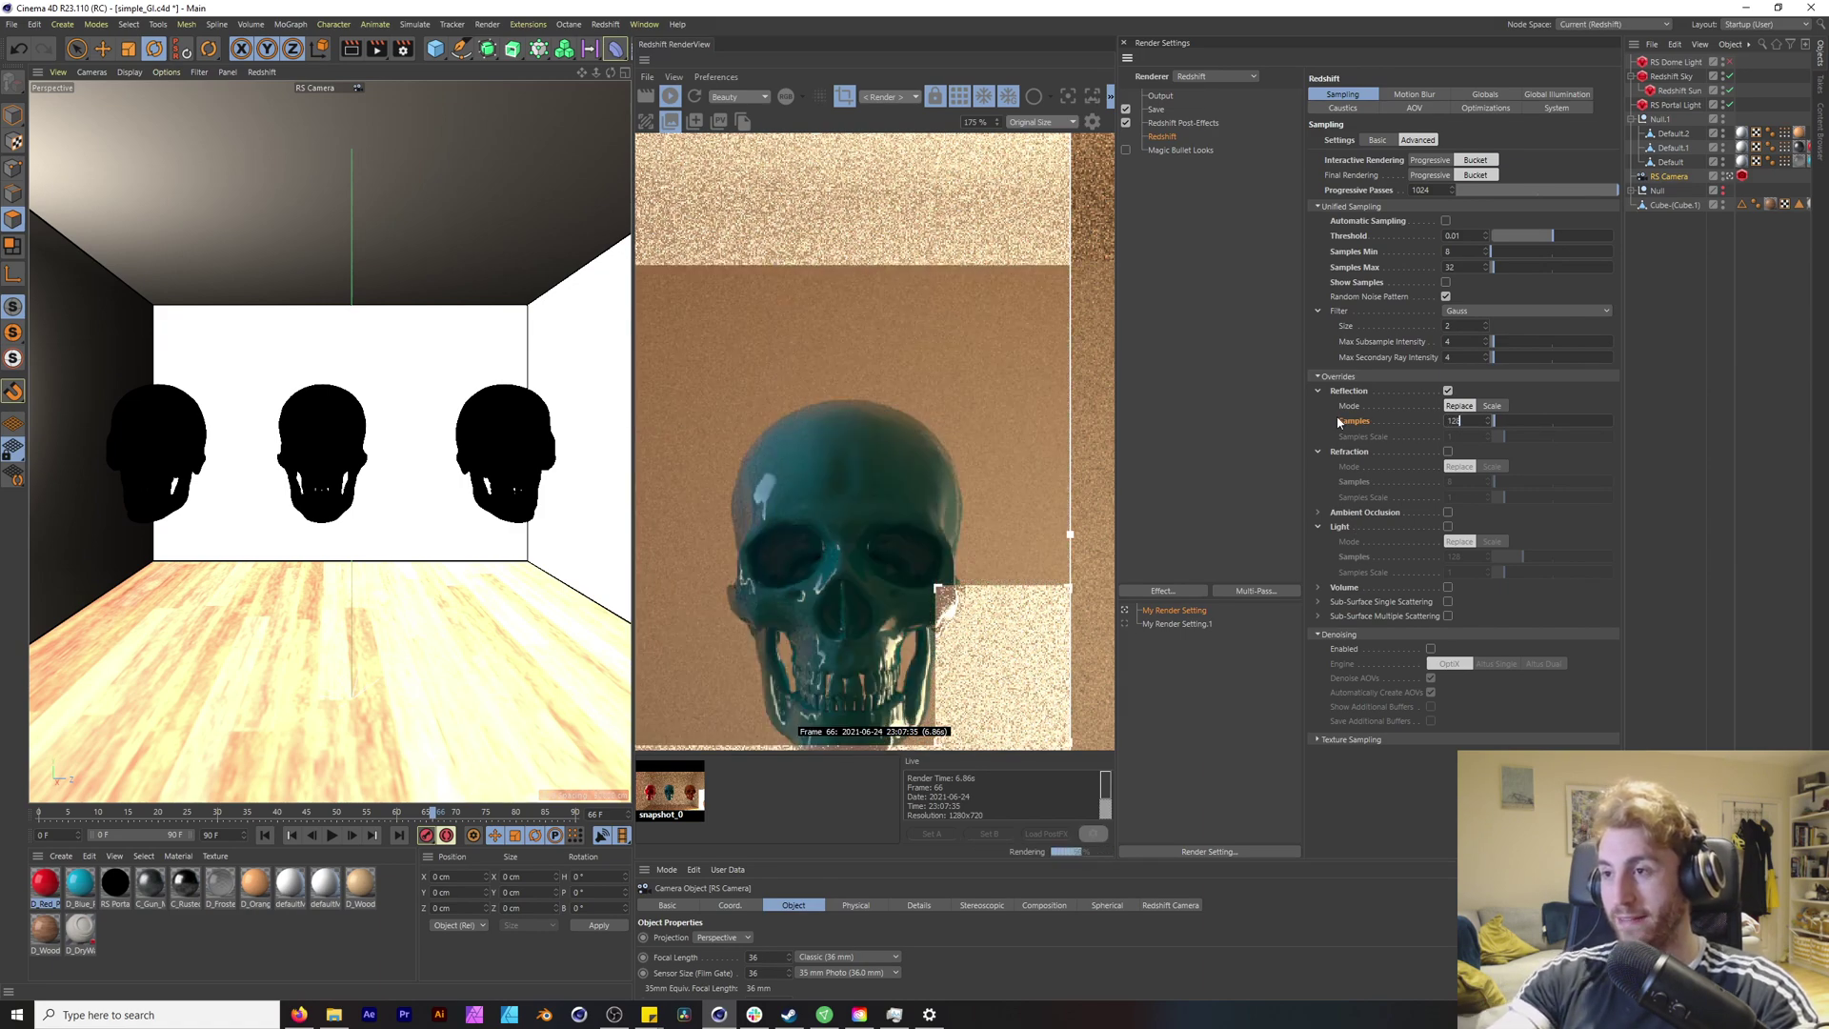
{"action": "key", "text": "Return"}
{"action": "scroll", "coordinate": [825, 433], "scroll_direction": "down", "scroll_amount": 3}
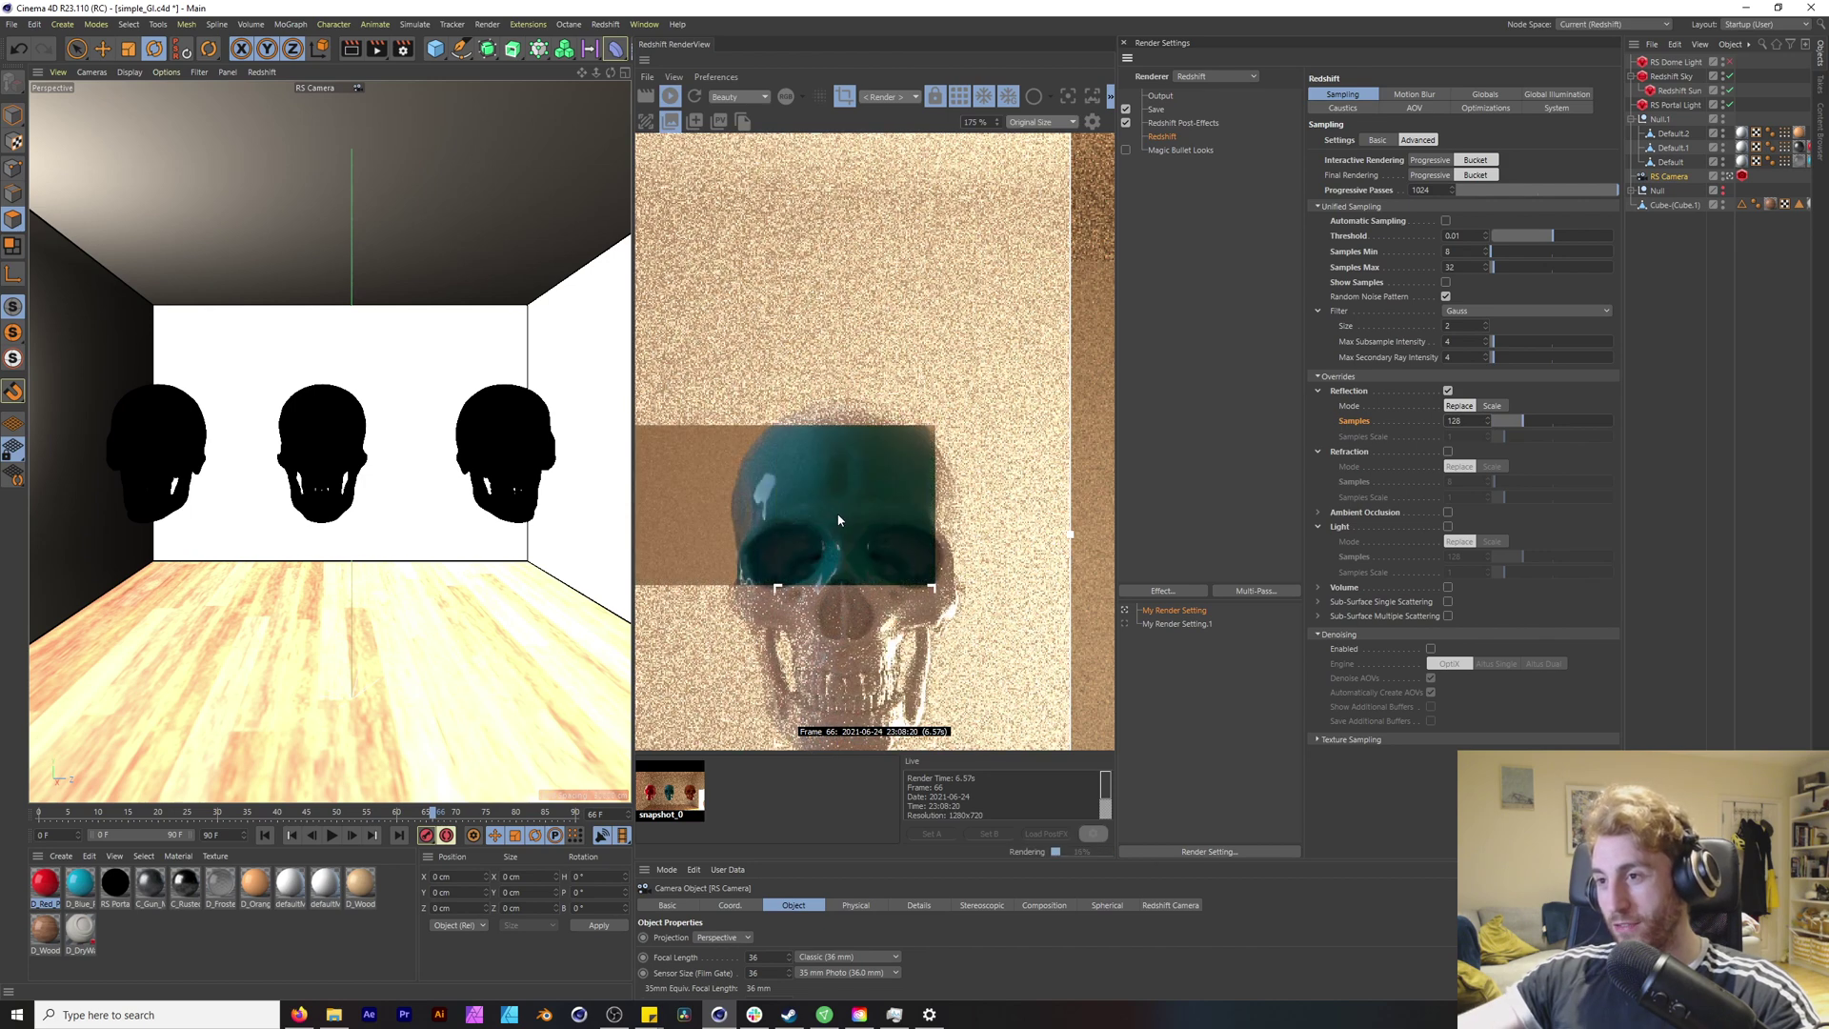
Step: Set the reflection override samples to 8 and turn off the region limit so the whole frame renders
{"action": "double_click", "coordinate": [1455, 420]}
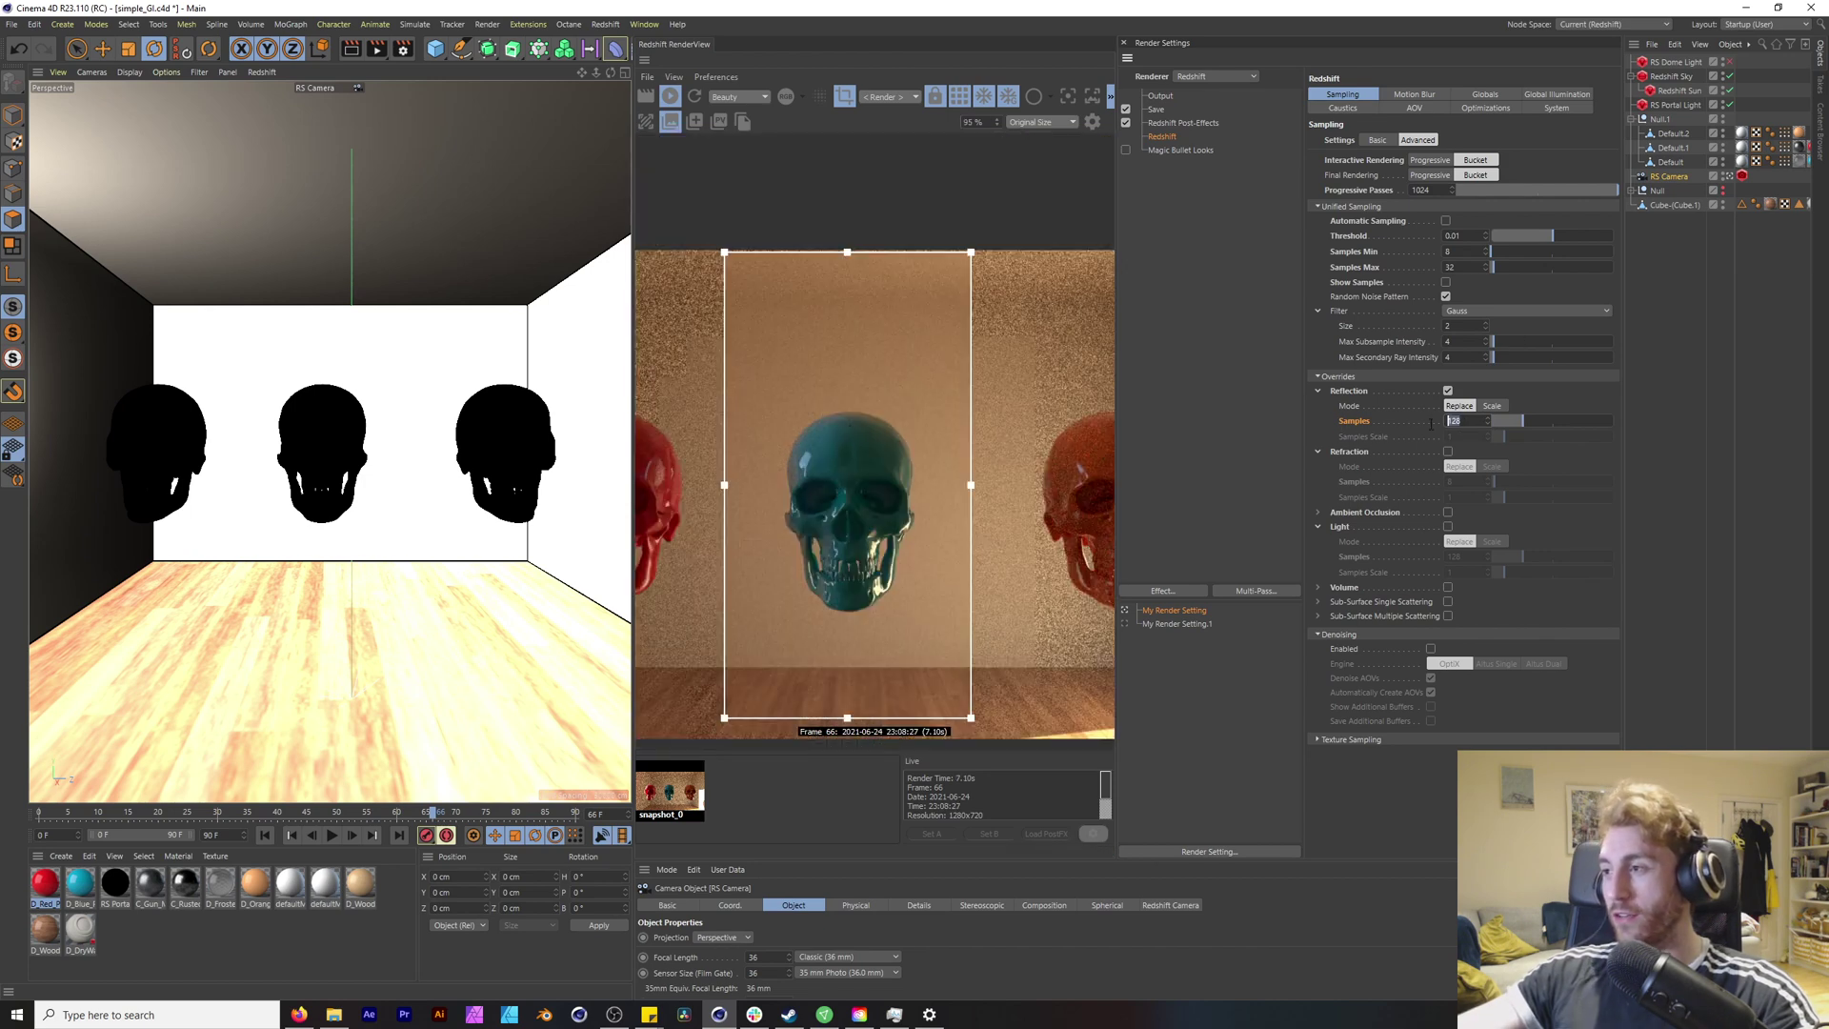
{"action": "type", "text": "8"}
{"action": "key", "text": "Return"}
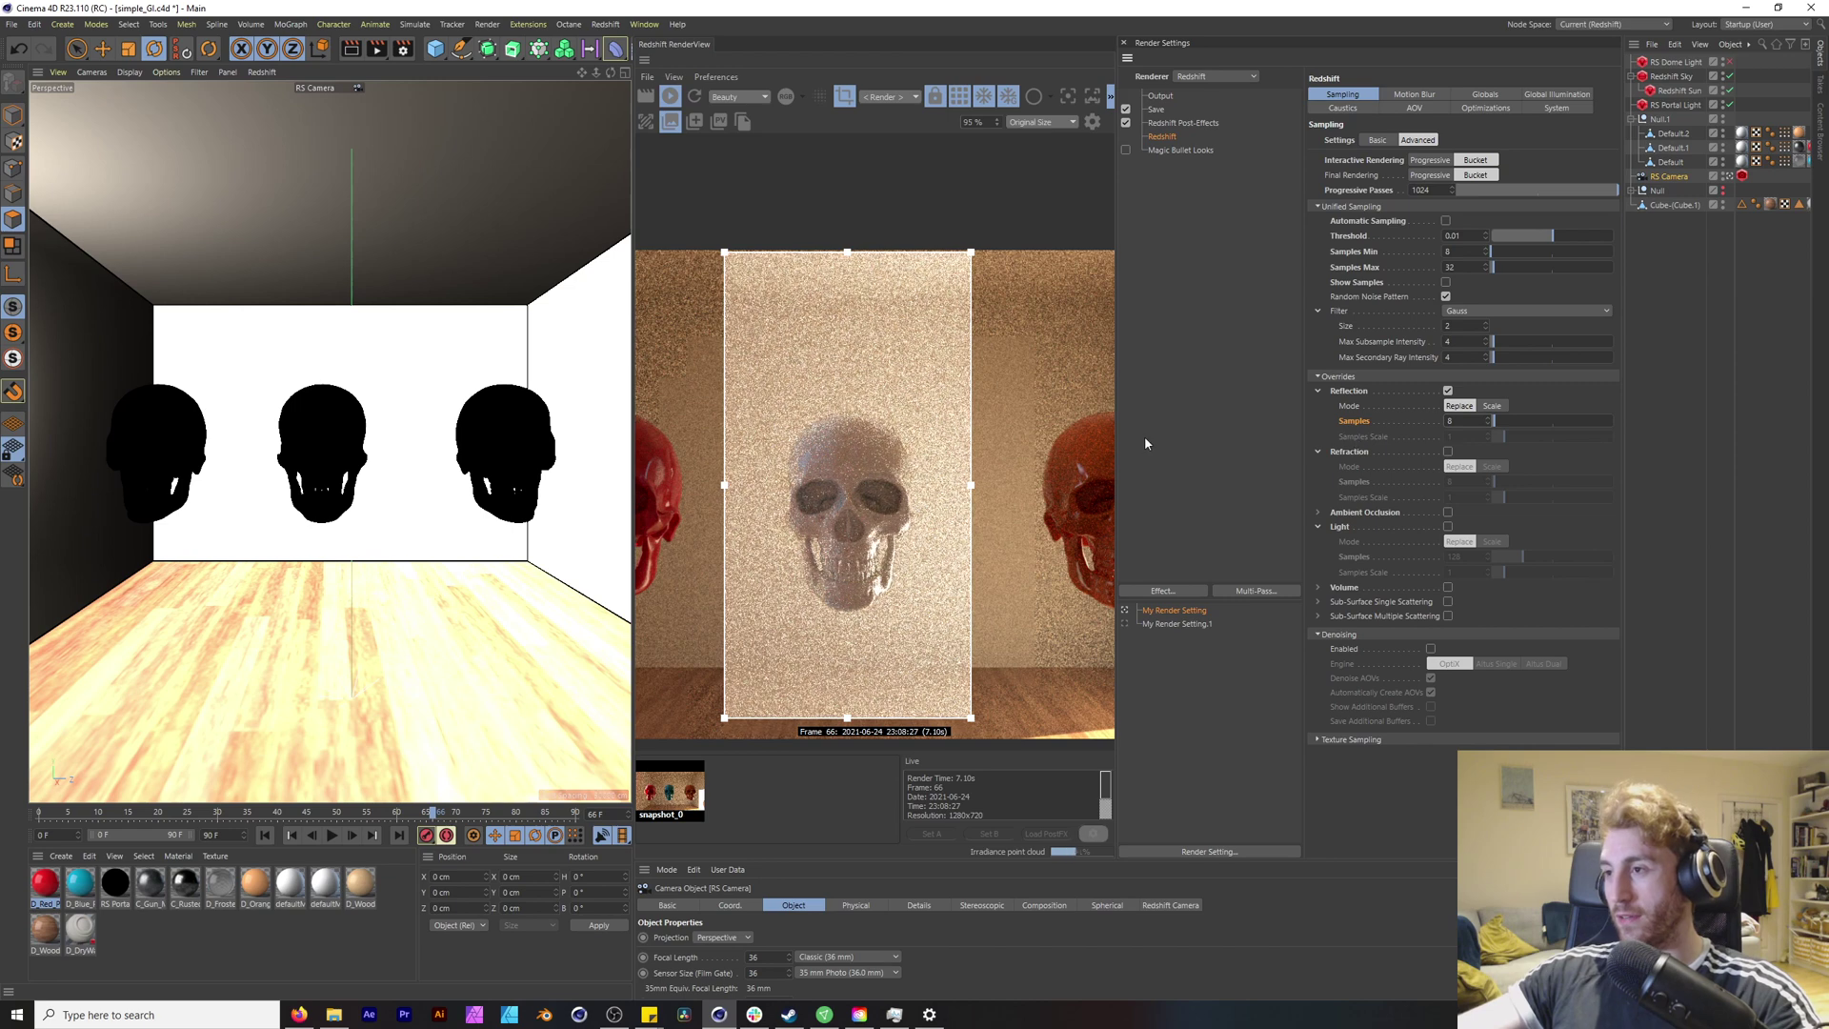
{"action": "left_click", "coordinate": [844, 98]}
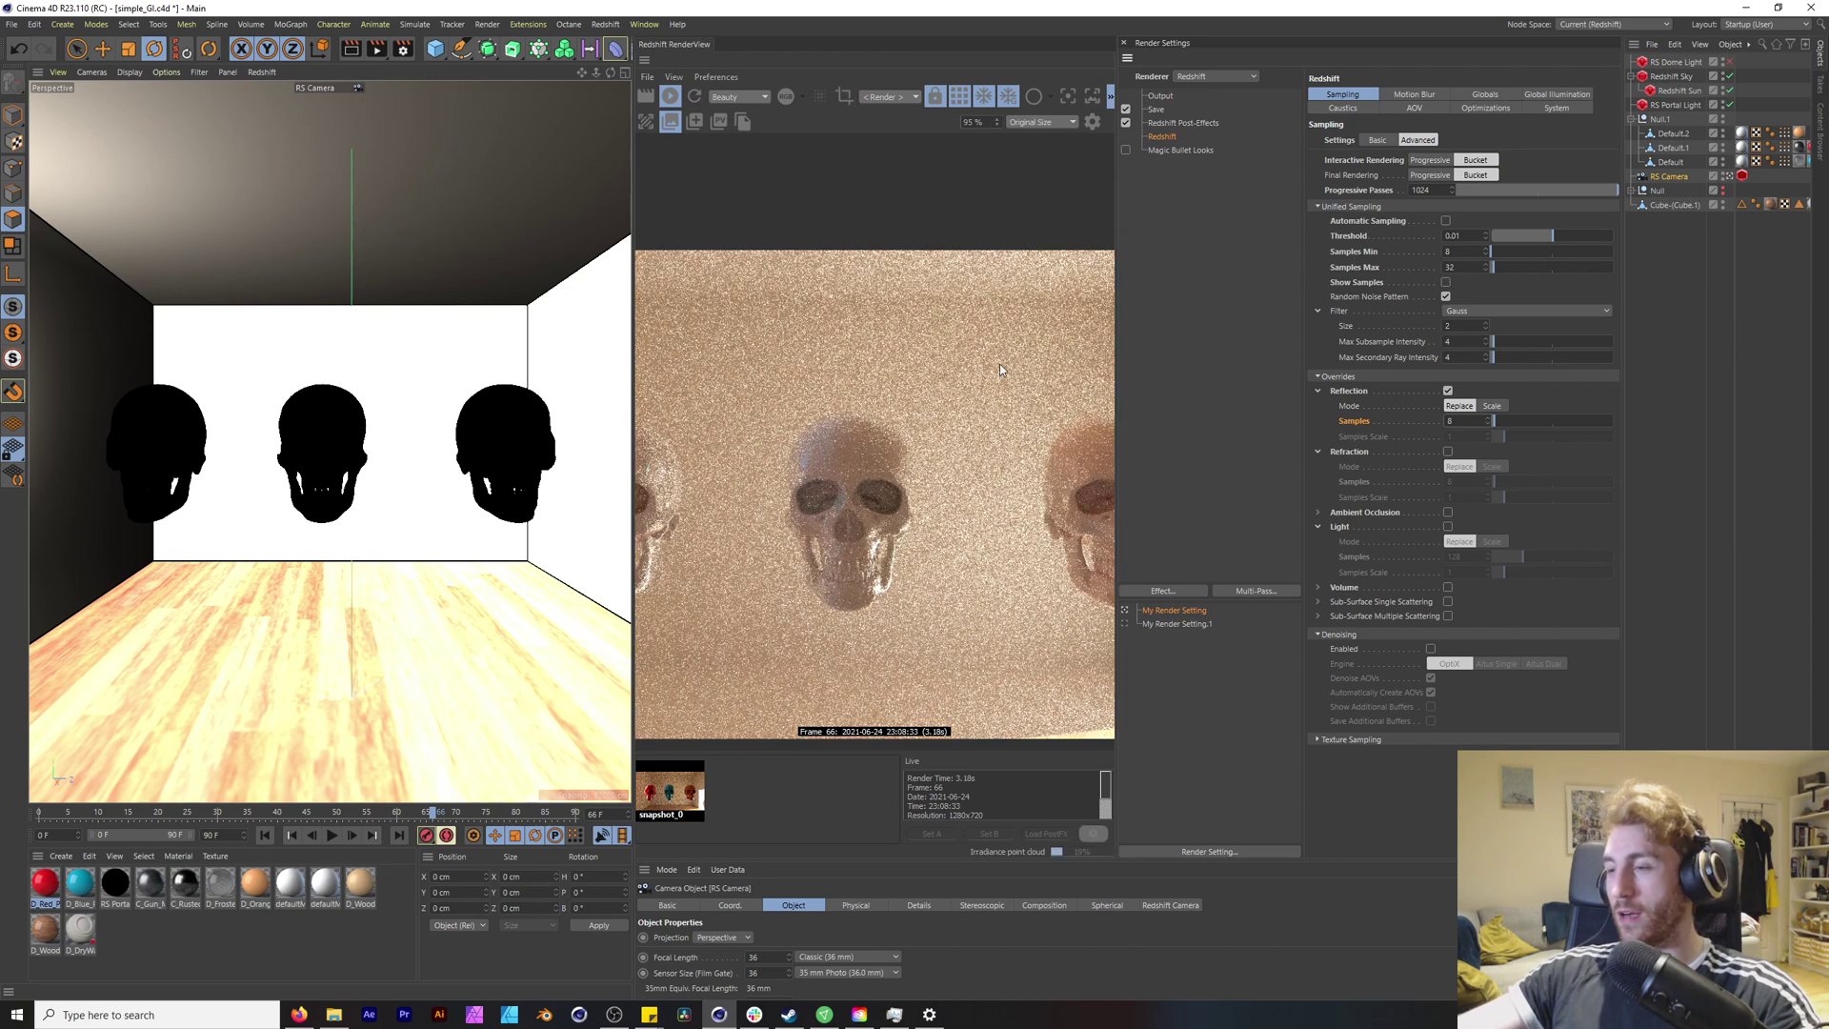
Step: Open the stored full-frame snapshot and examine the noise on the middle and red skulls up close
{"action": "left_click", "coordinate": [694, 803]}
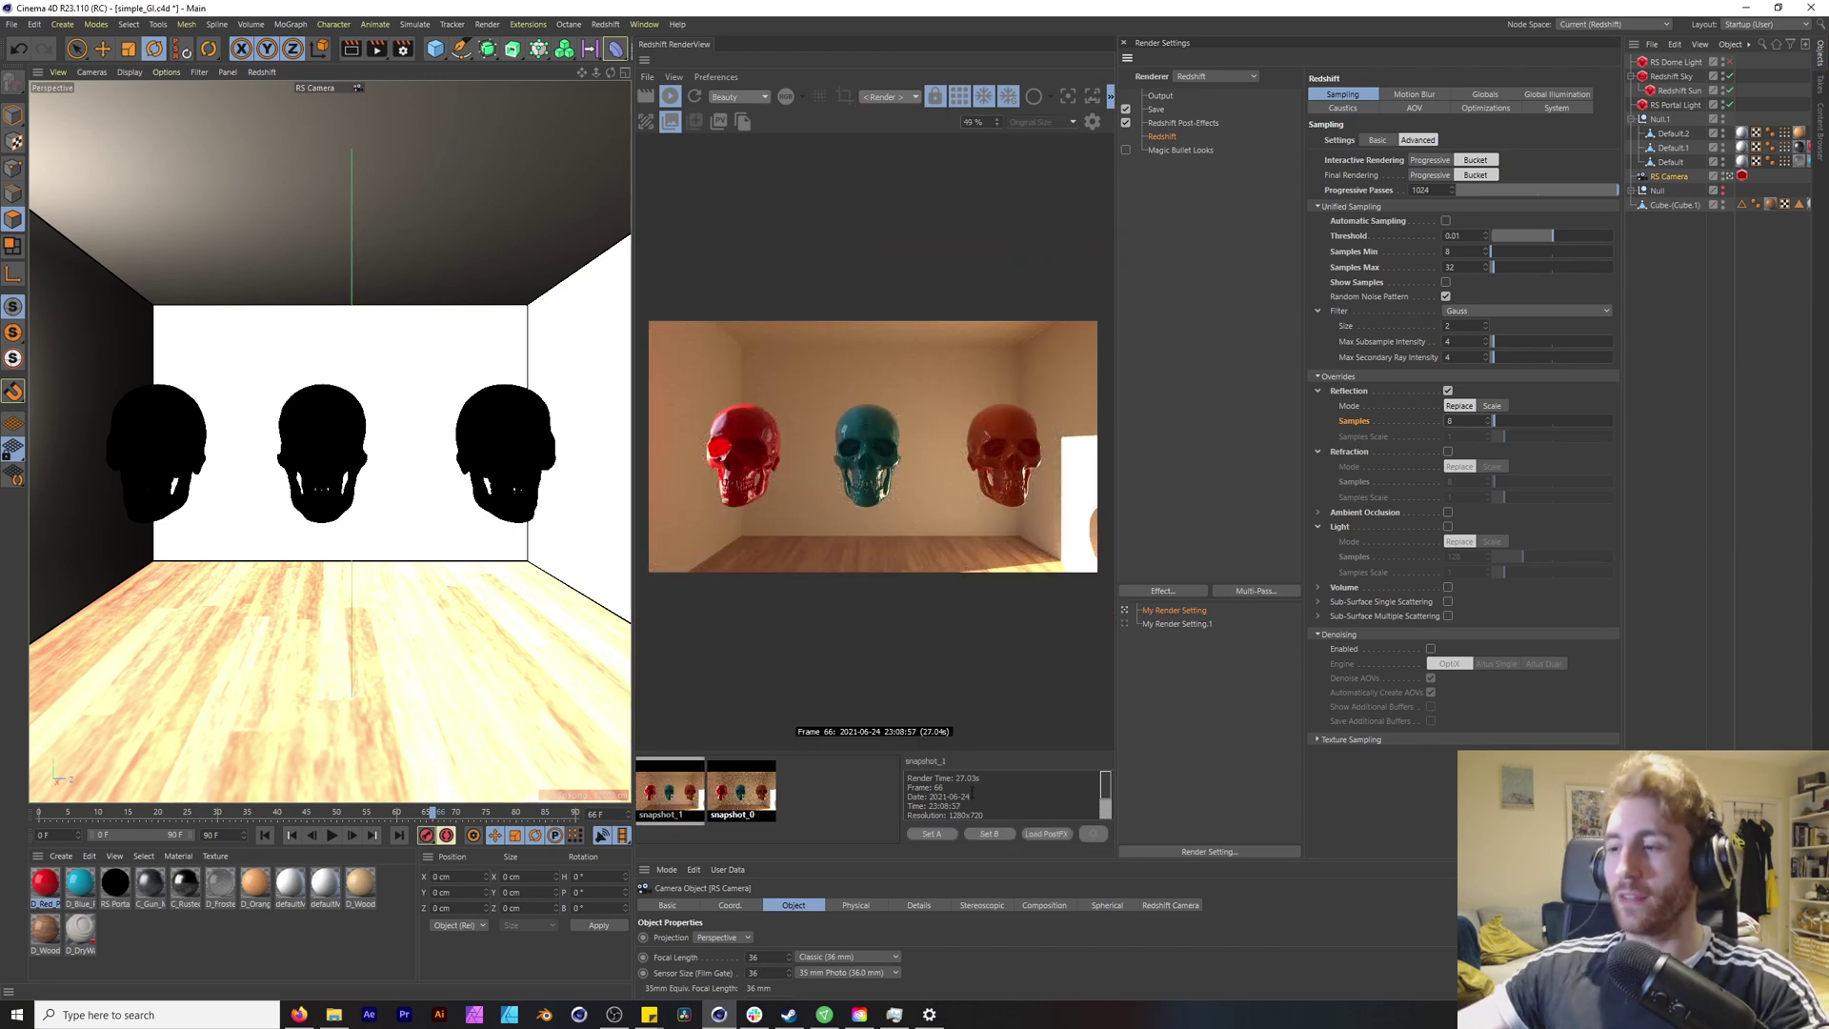
{"action": "scroll", "coordinate": [924, 417], "scroll_direction": "up", "scroll_amount": 6}
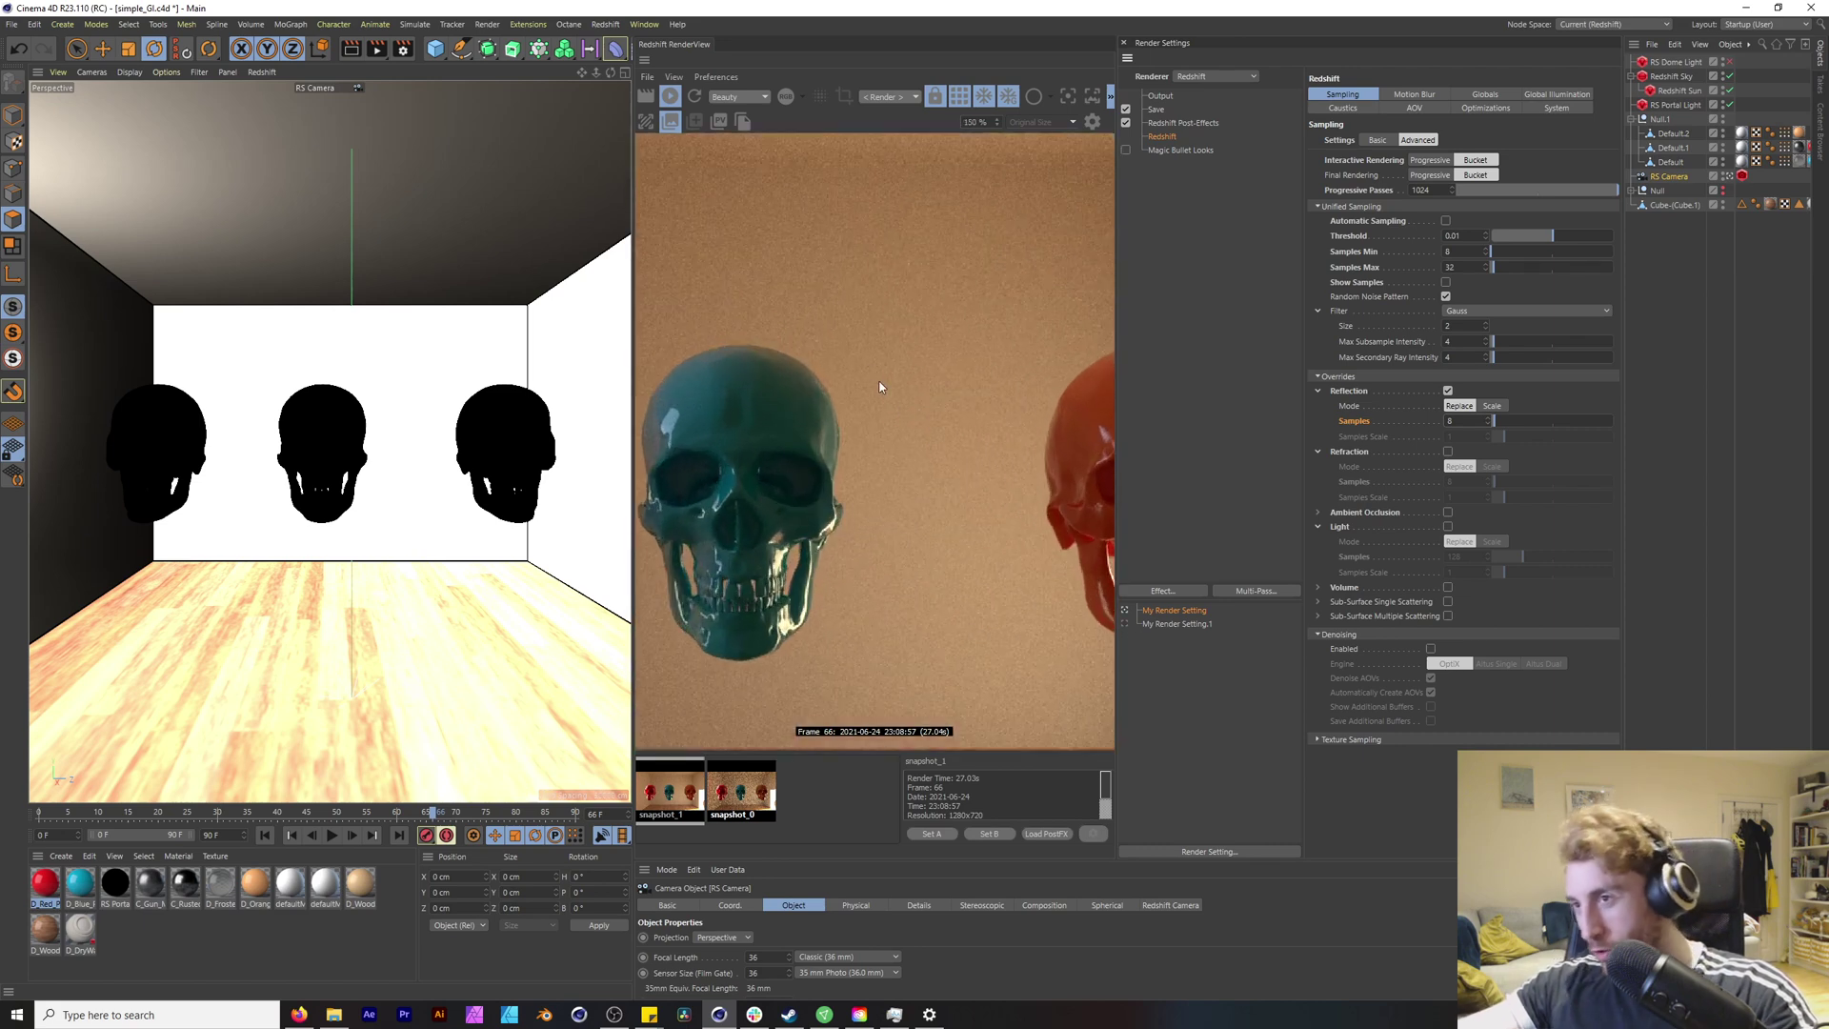
{"action": "scroll", "coordinate": [869, 371], "scroll_direction": "up", "scroll_amount": 2}
{"action": "middle_click_drag", "start_coordinate": [865, 384], "coordinate": [1208, 429]}
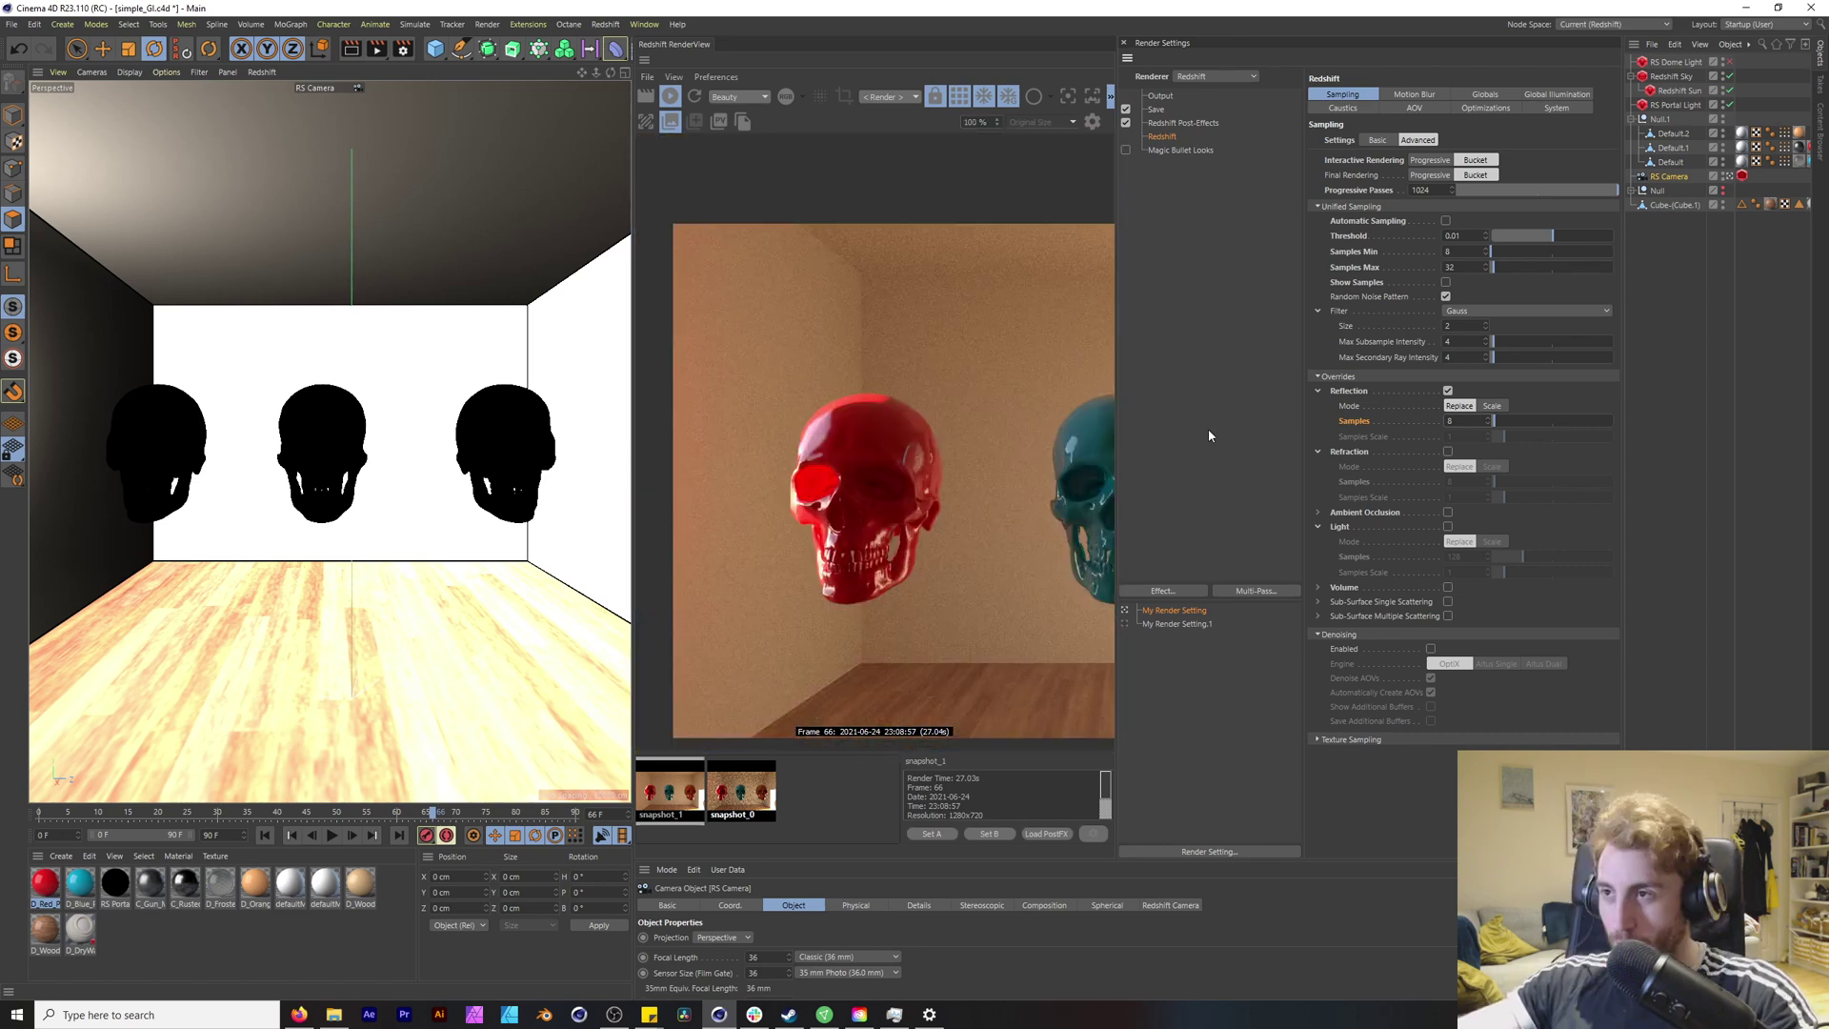
{"action": "scroll", "coordinate": [916, 495], "scroll_direction": "down", "scroll_amount": 3}
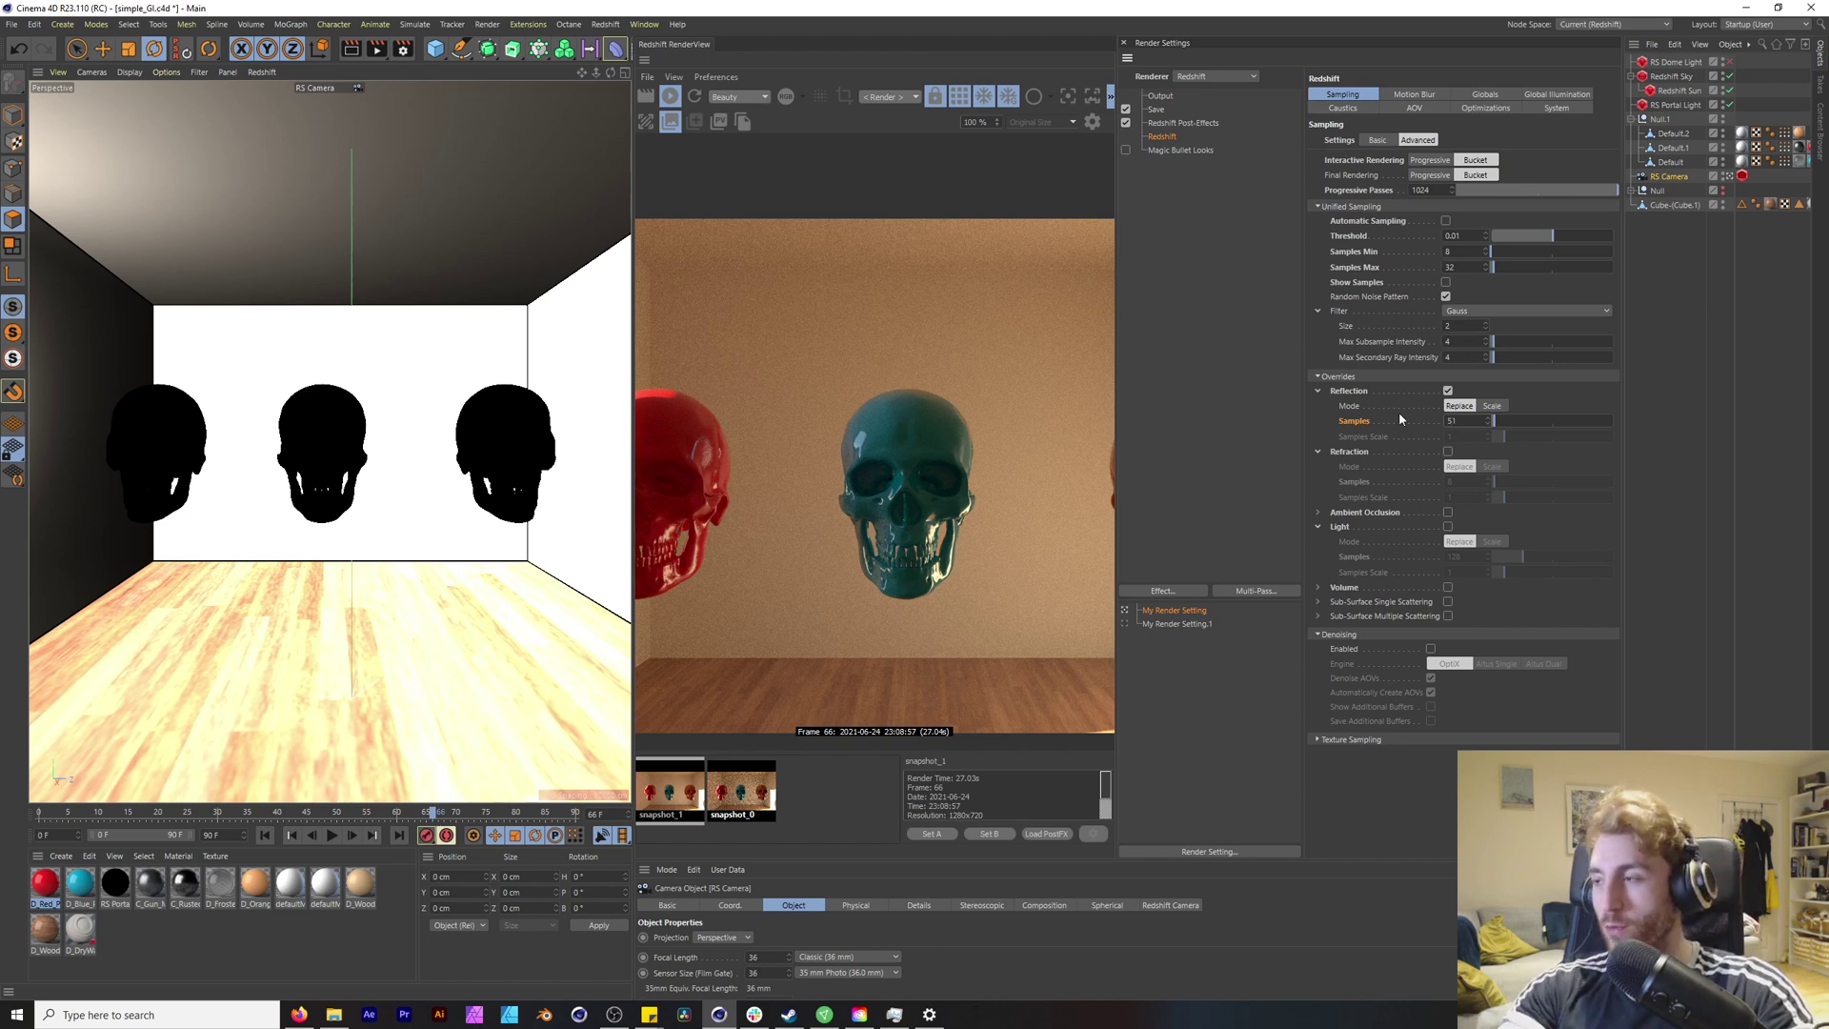
Step: Set the reflection override samples to 512 and re-render around the middle skull
{"action": "key", "text": "Return"}
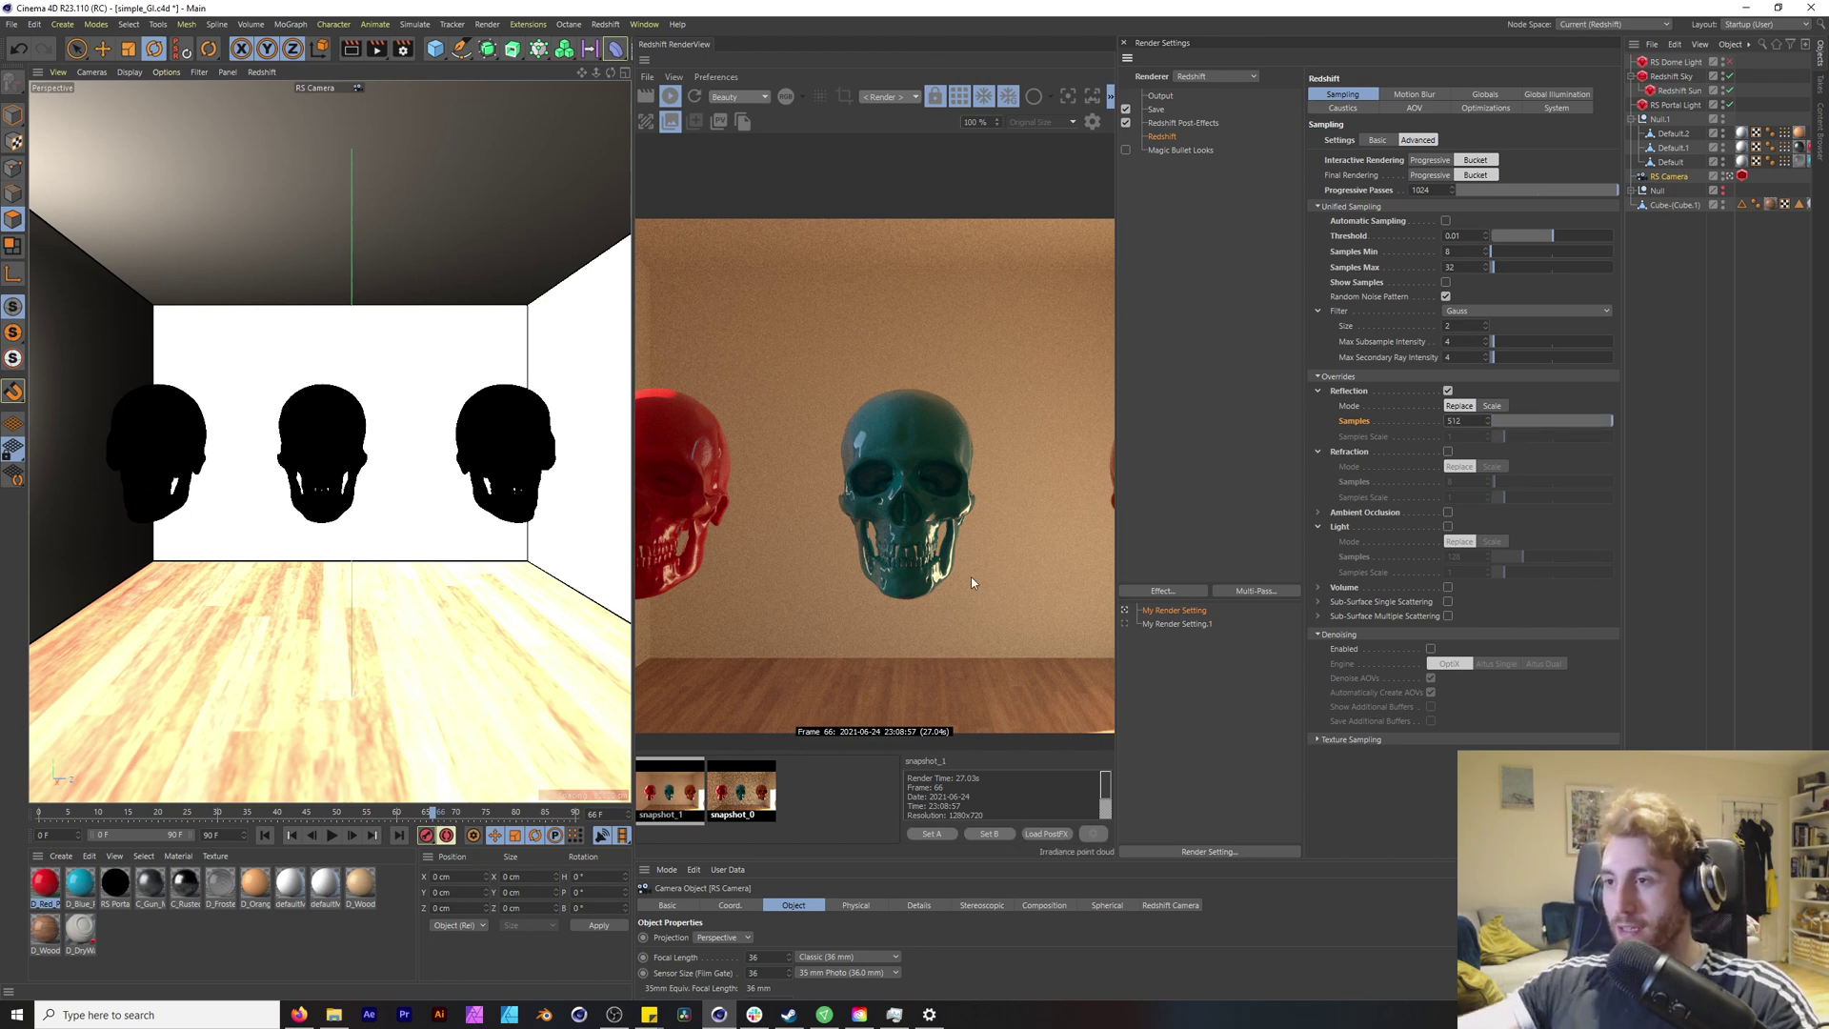
{"action": "scroll", "coordinate": [970, 575], "scroll_direction": "down", "scroll_amount": 4}
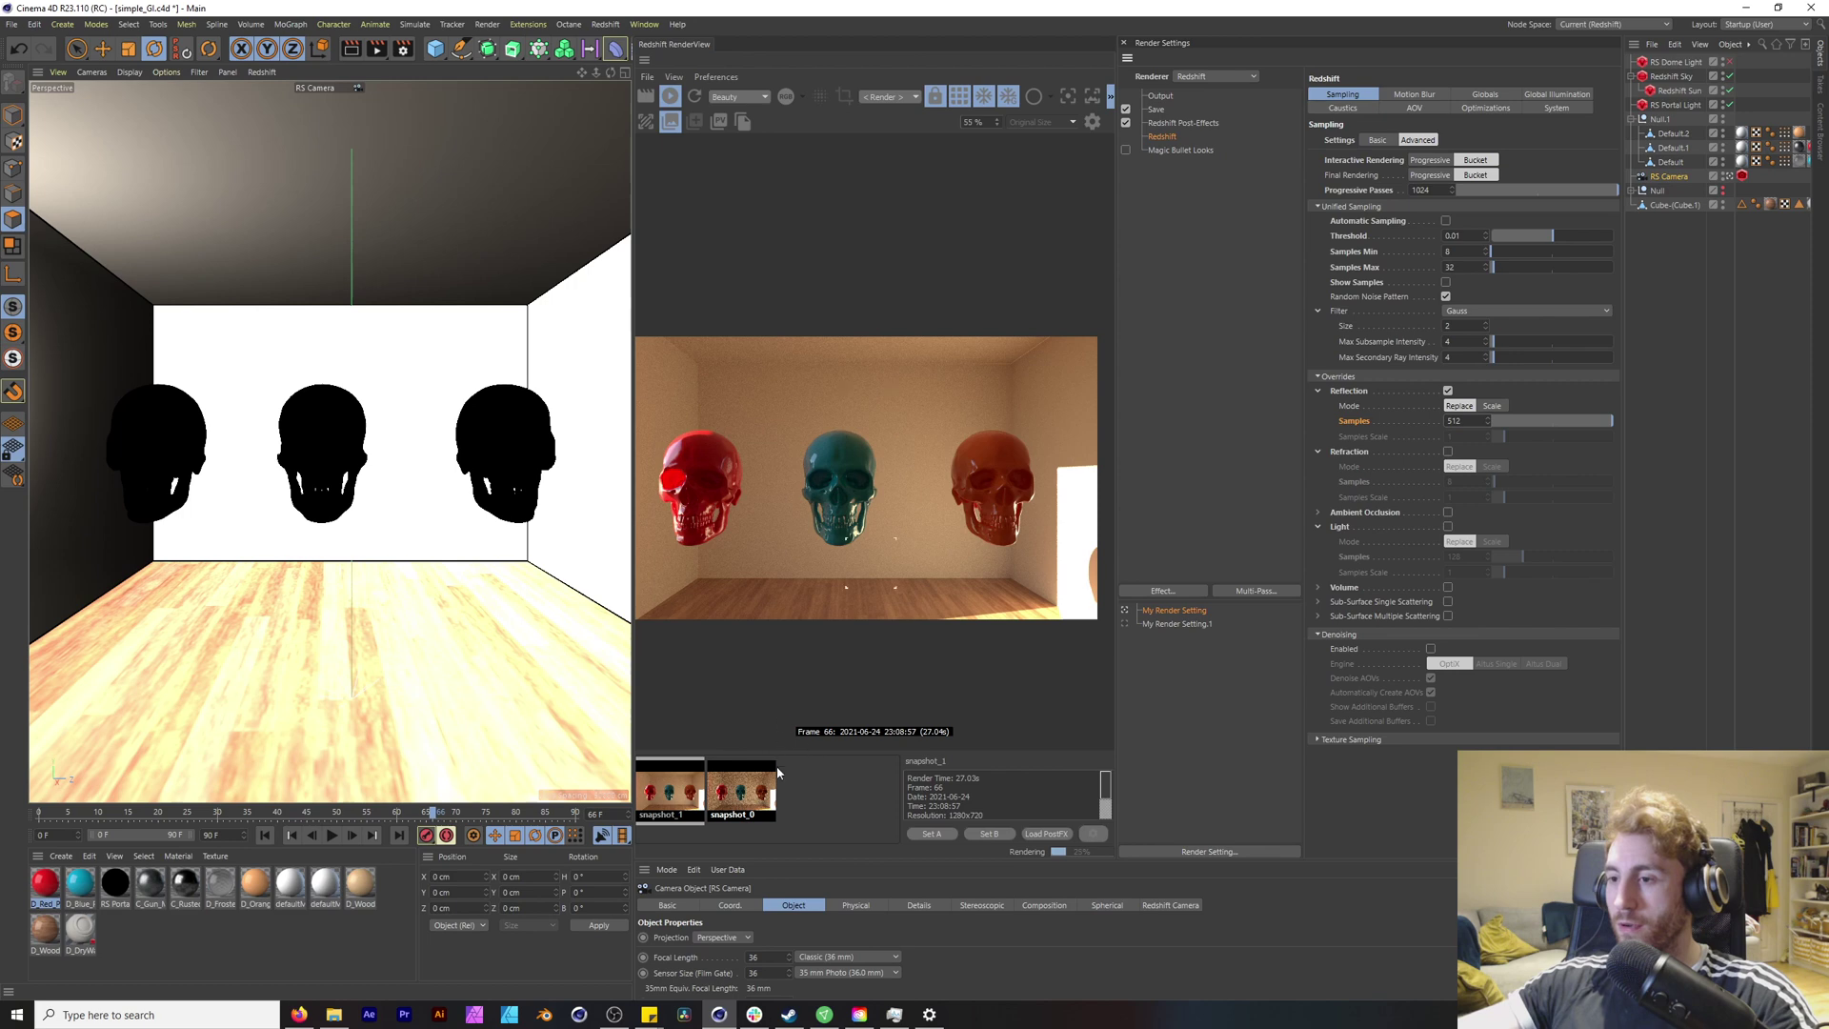
{"action": "scroll", "coordinate": [833, 427], "scroll_direction": "up", "scroll_amount": 3}
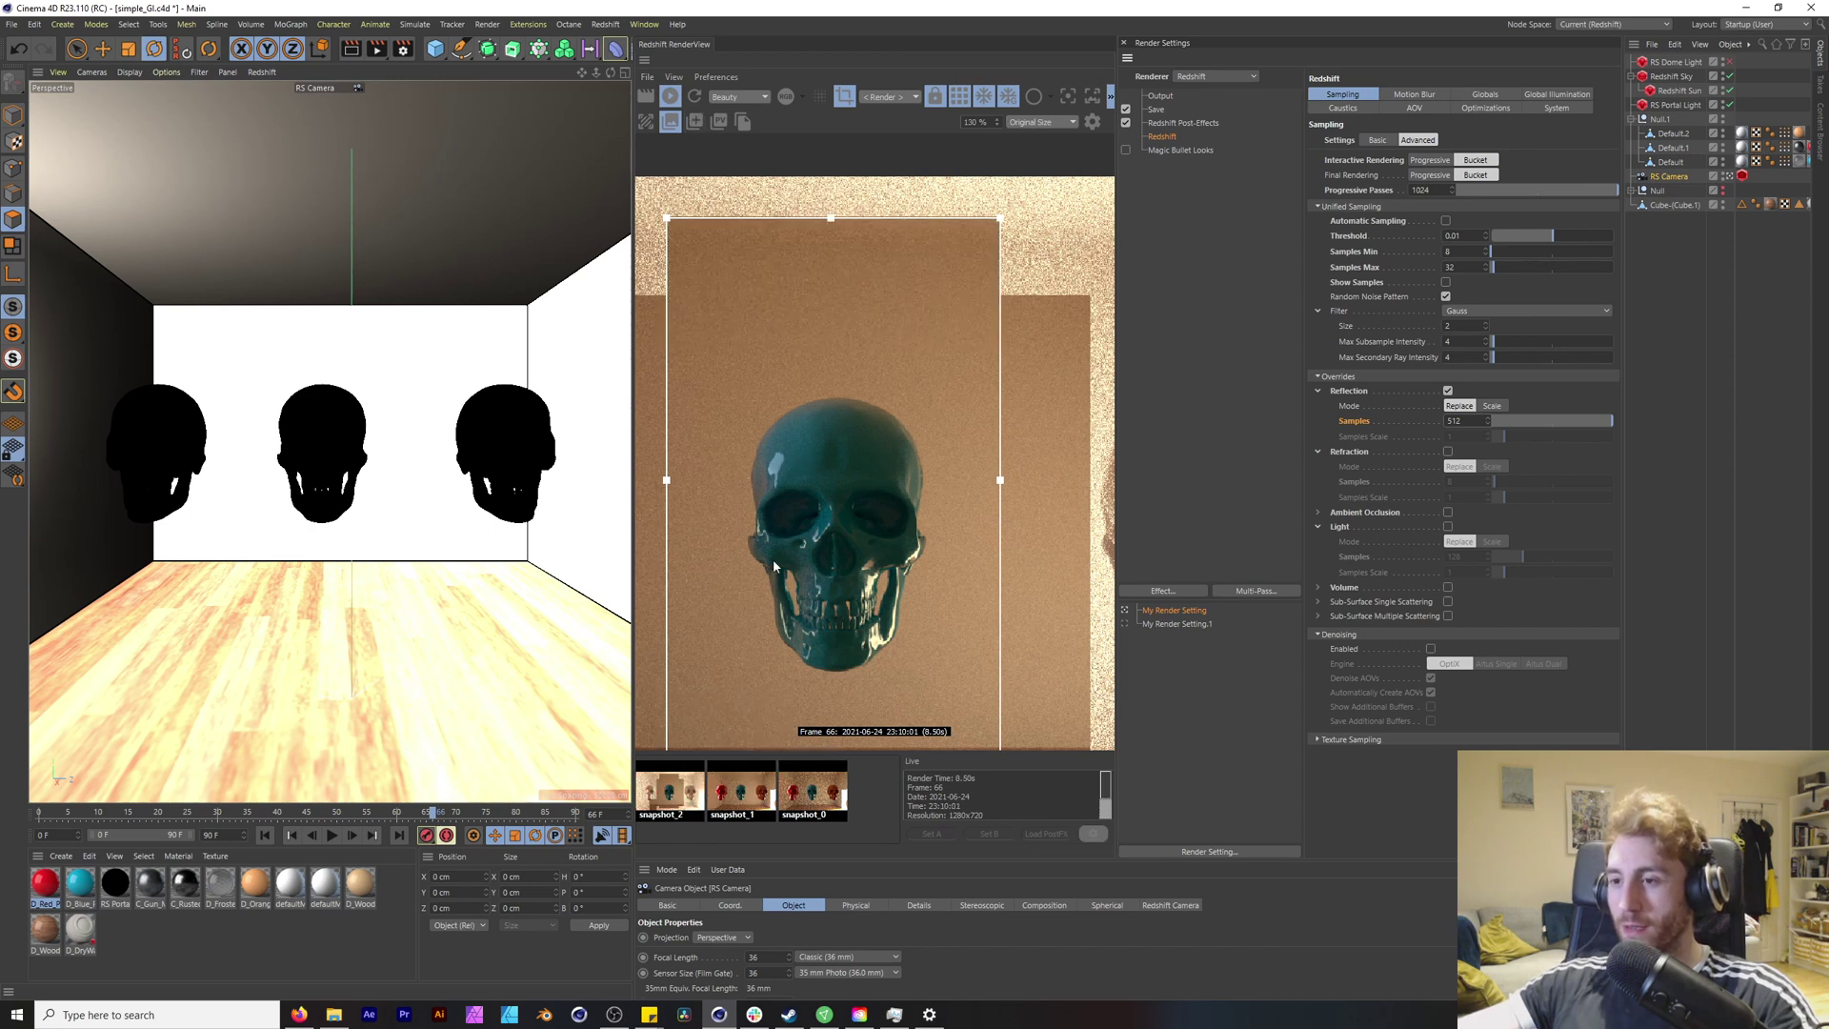
Step: Compare snapshot_1 with snapshot_2 up close on the middle skull's forehead to judge the reflection noise
{"action": "left_click", "coordinate": [739, 790]}
{"action": "scroll", "coordinate": [827, 448], "scroll_direction": "up", "scroll_amount": 5}
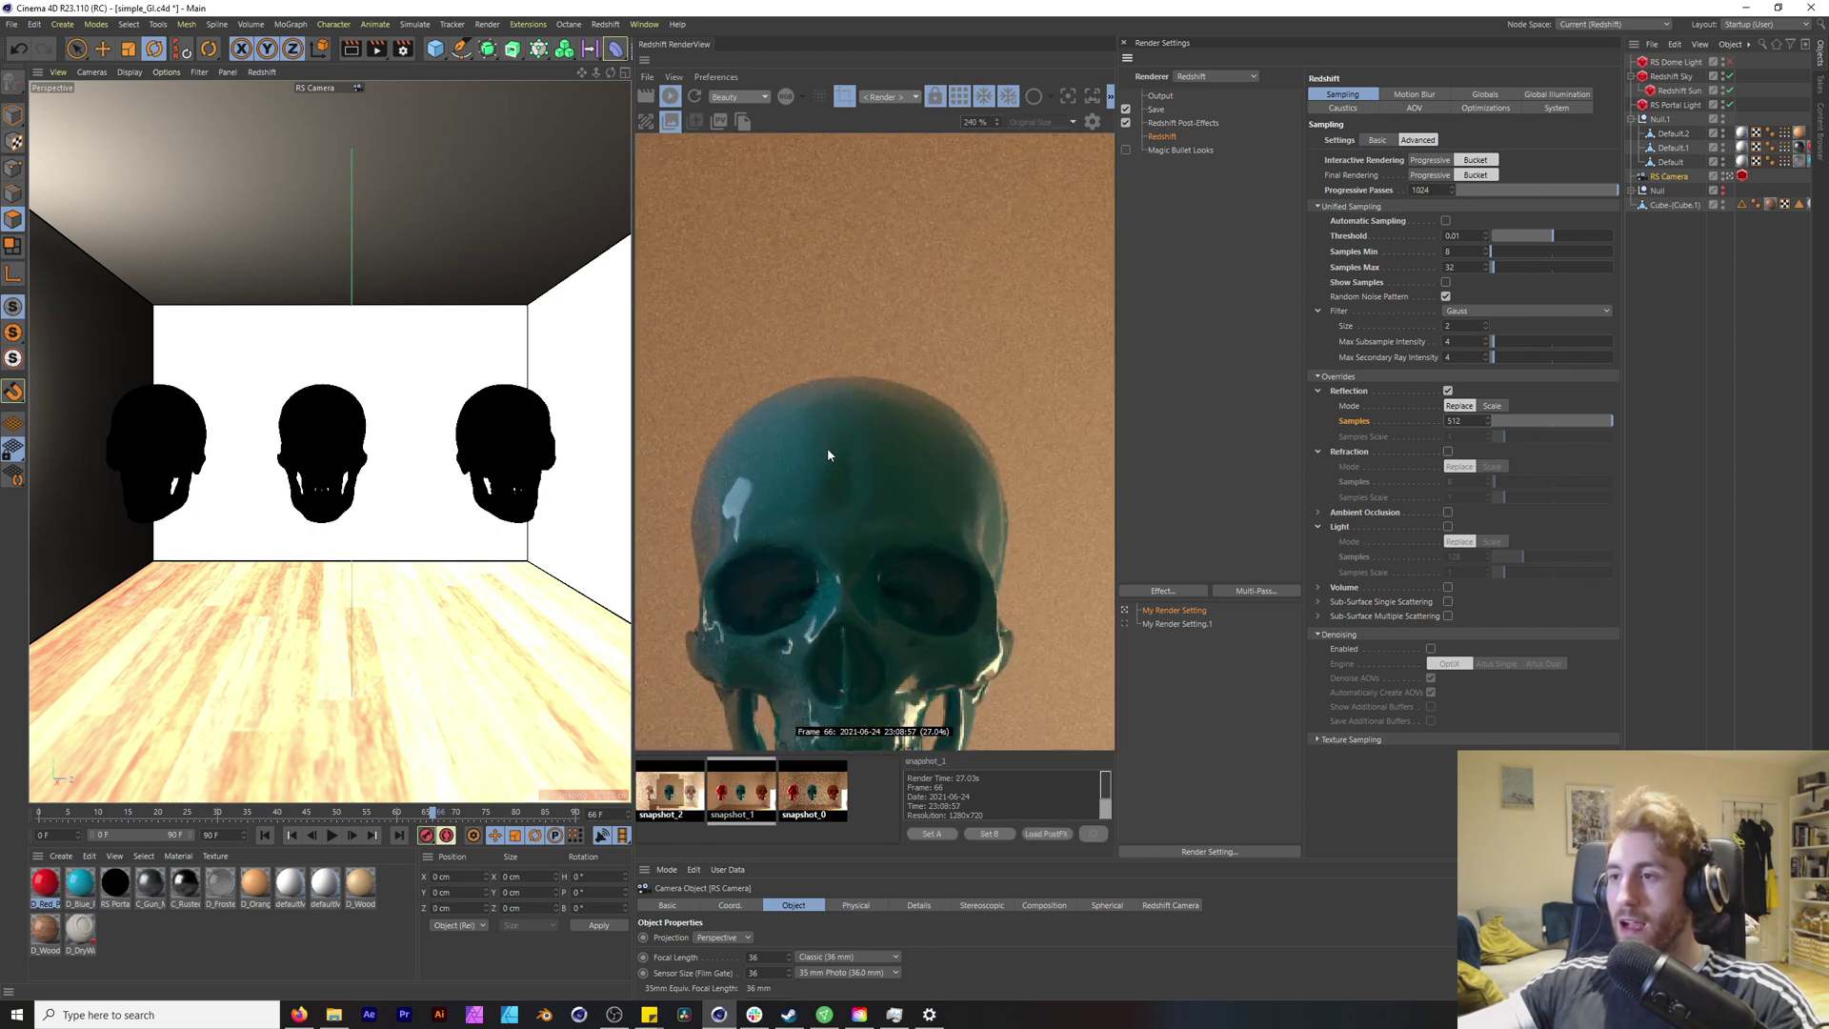
{"action": "left_click", "coordinate": [672, 796]}
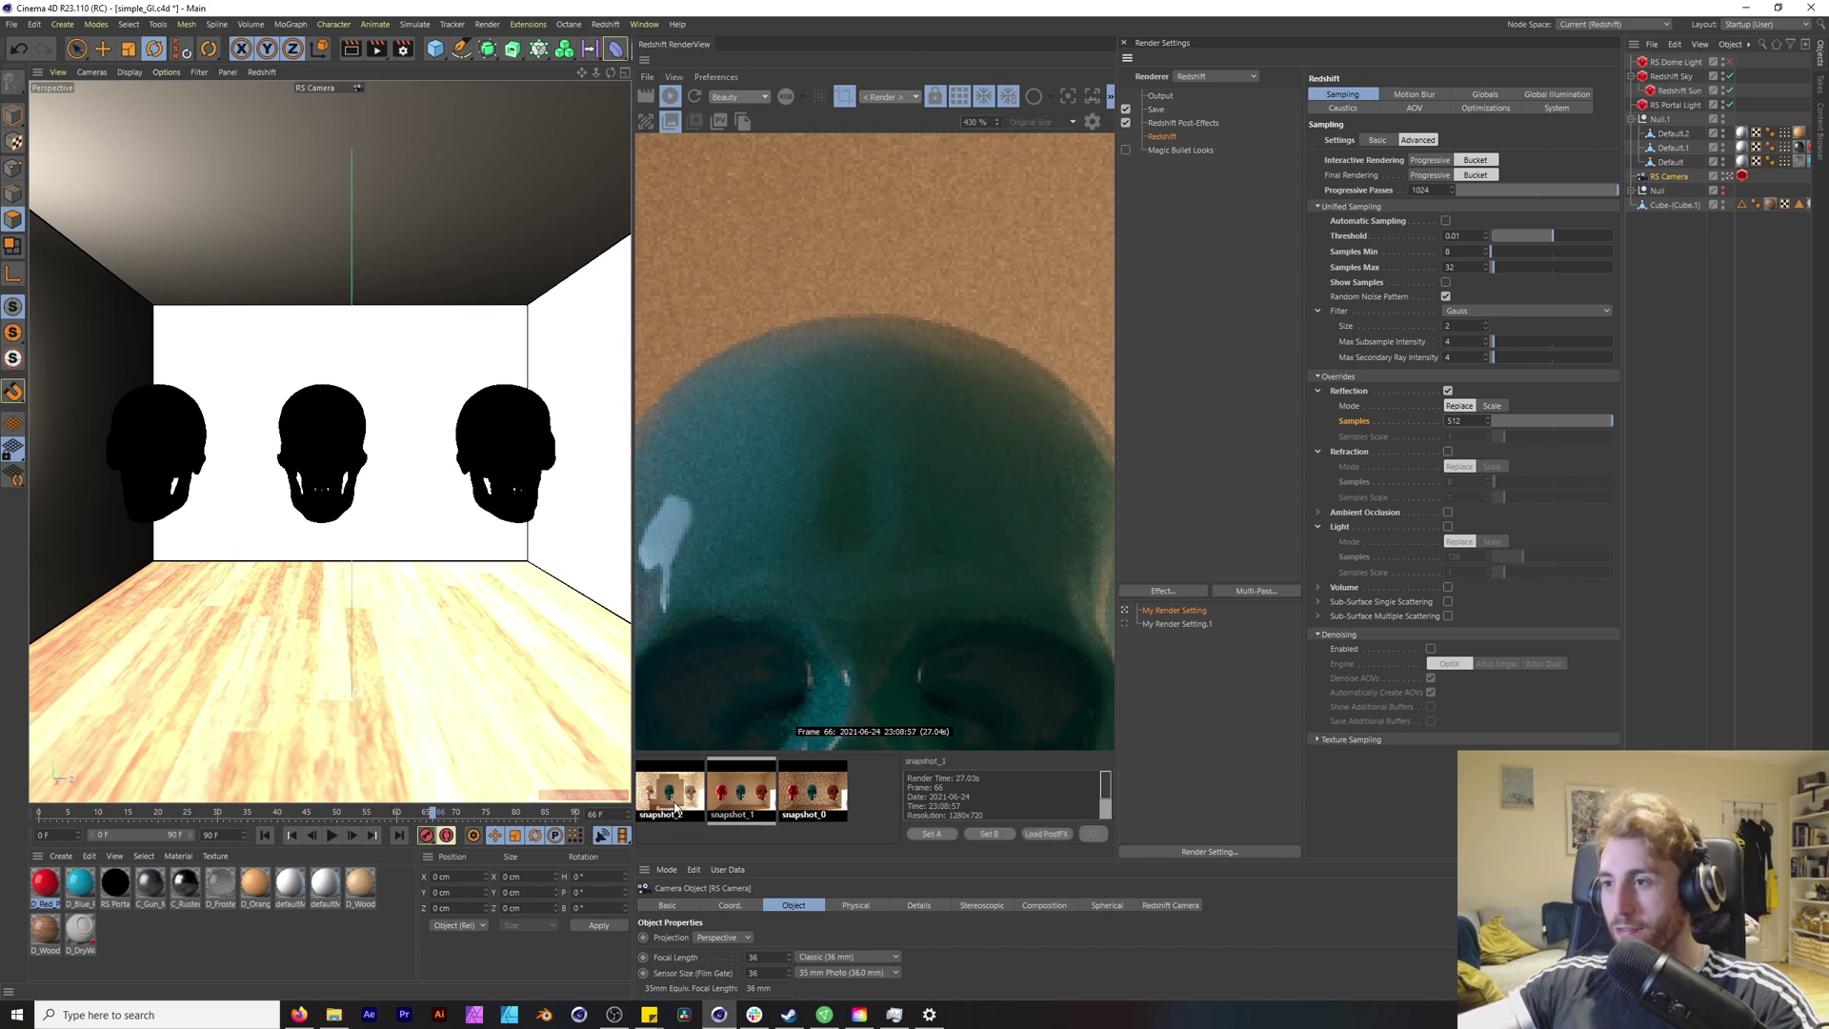
{"action": "left_click", "coordinate": [740, 791]}
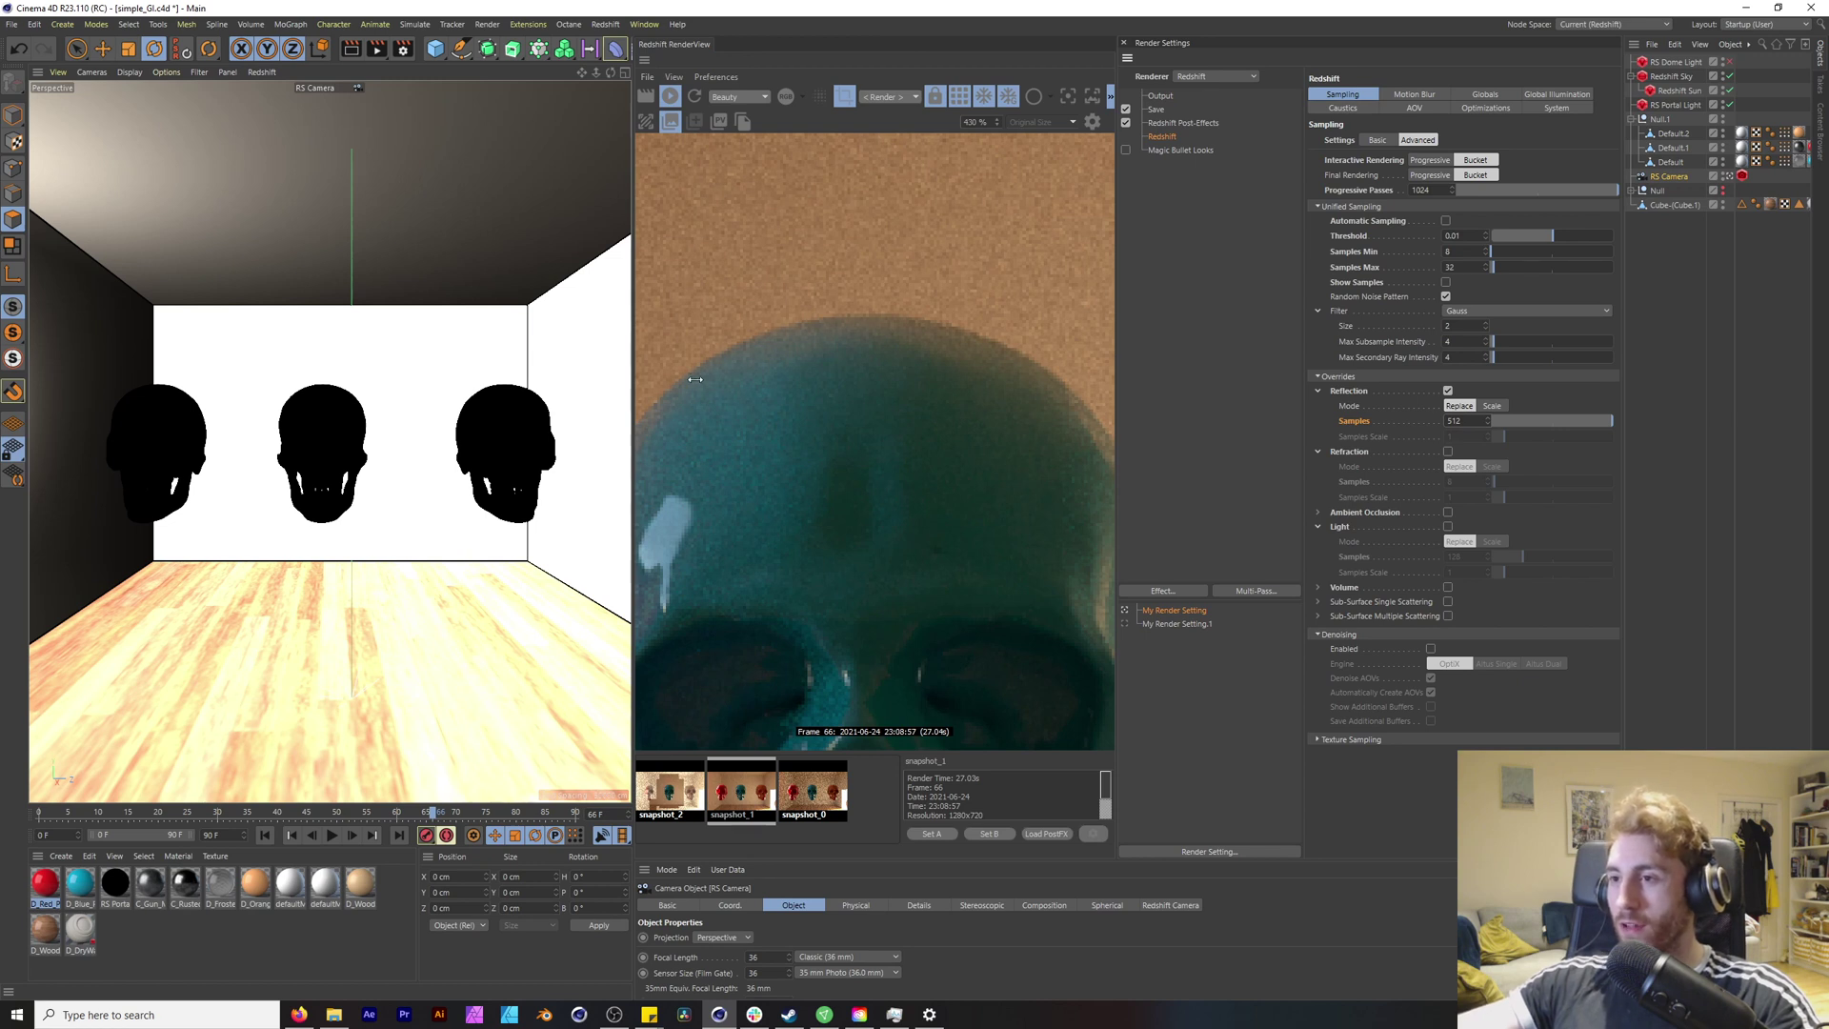
{"action": "left_click", "coordinate": [670, 796]}
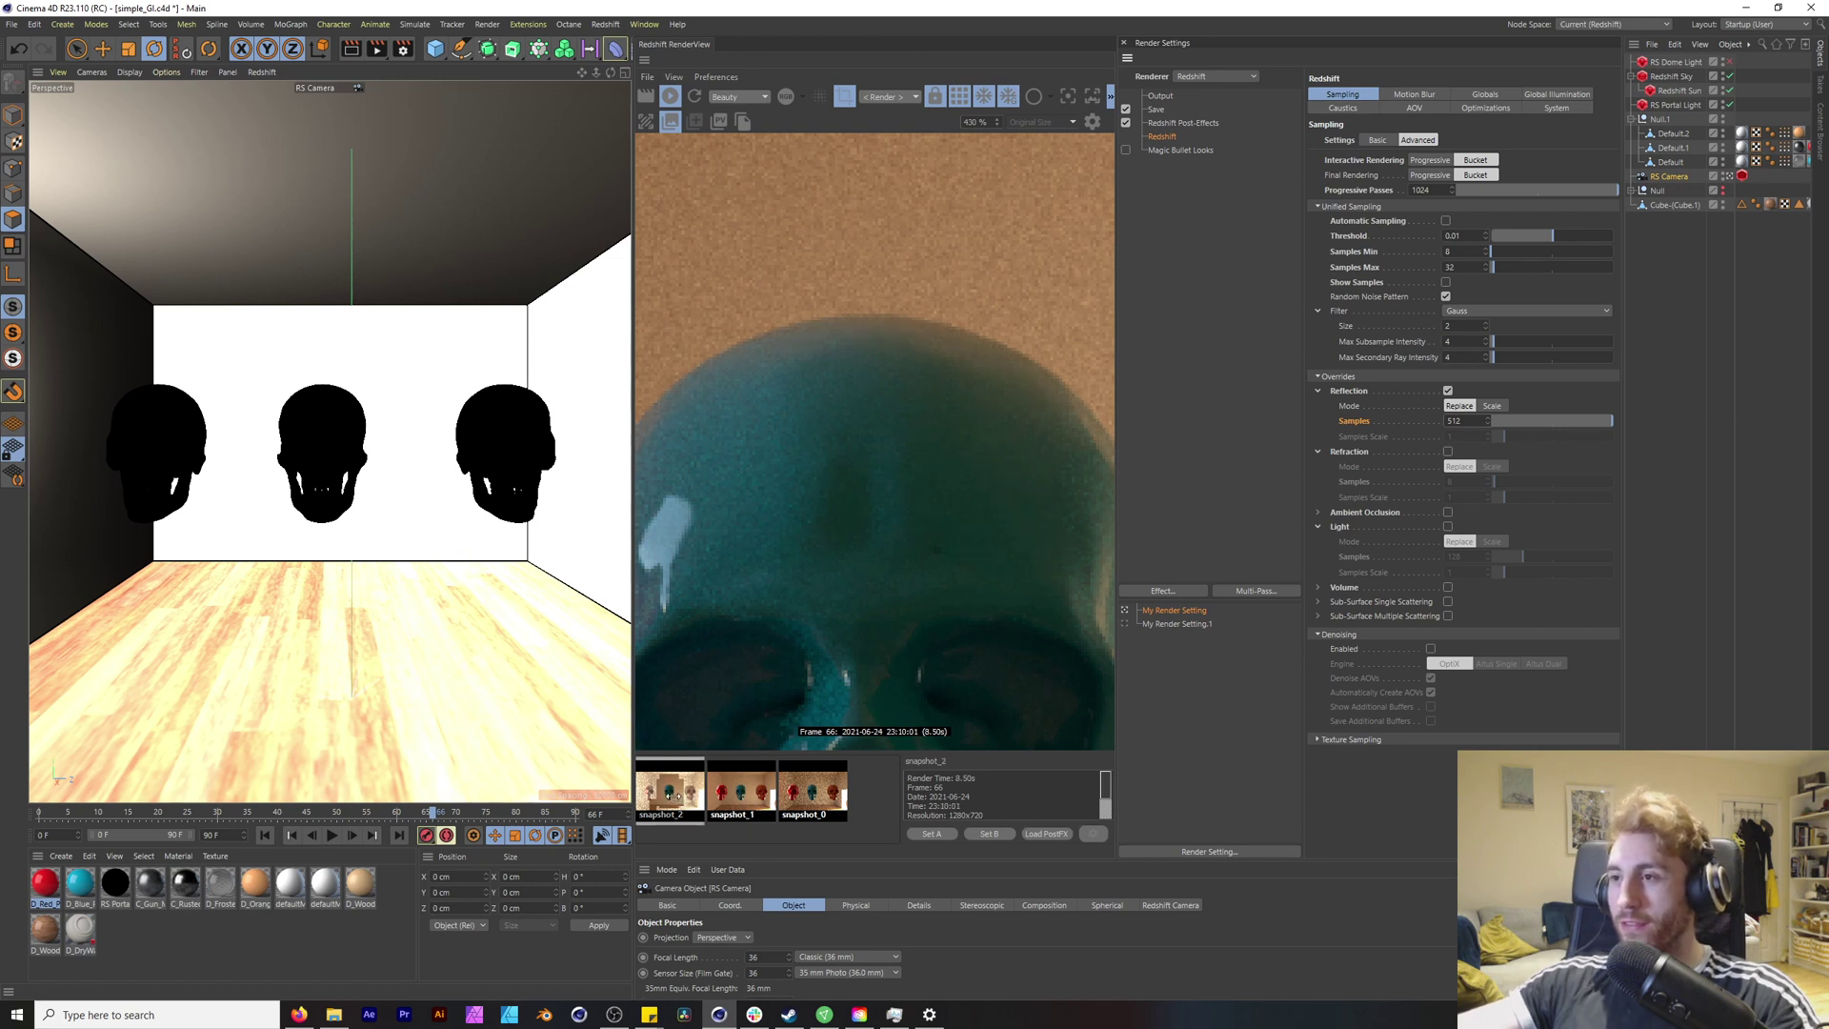
Step: Re-render the full frame with the region limit off and store a snapshot of the finished render
{"action": "key", "text": "Return"}
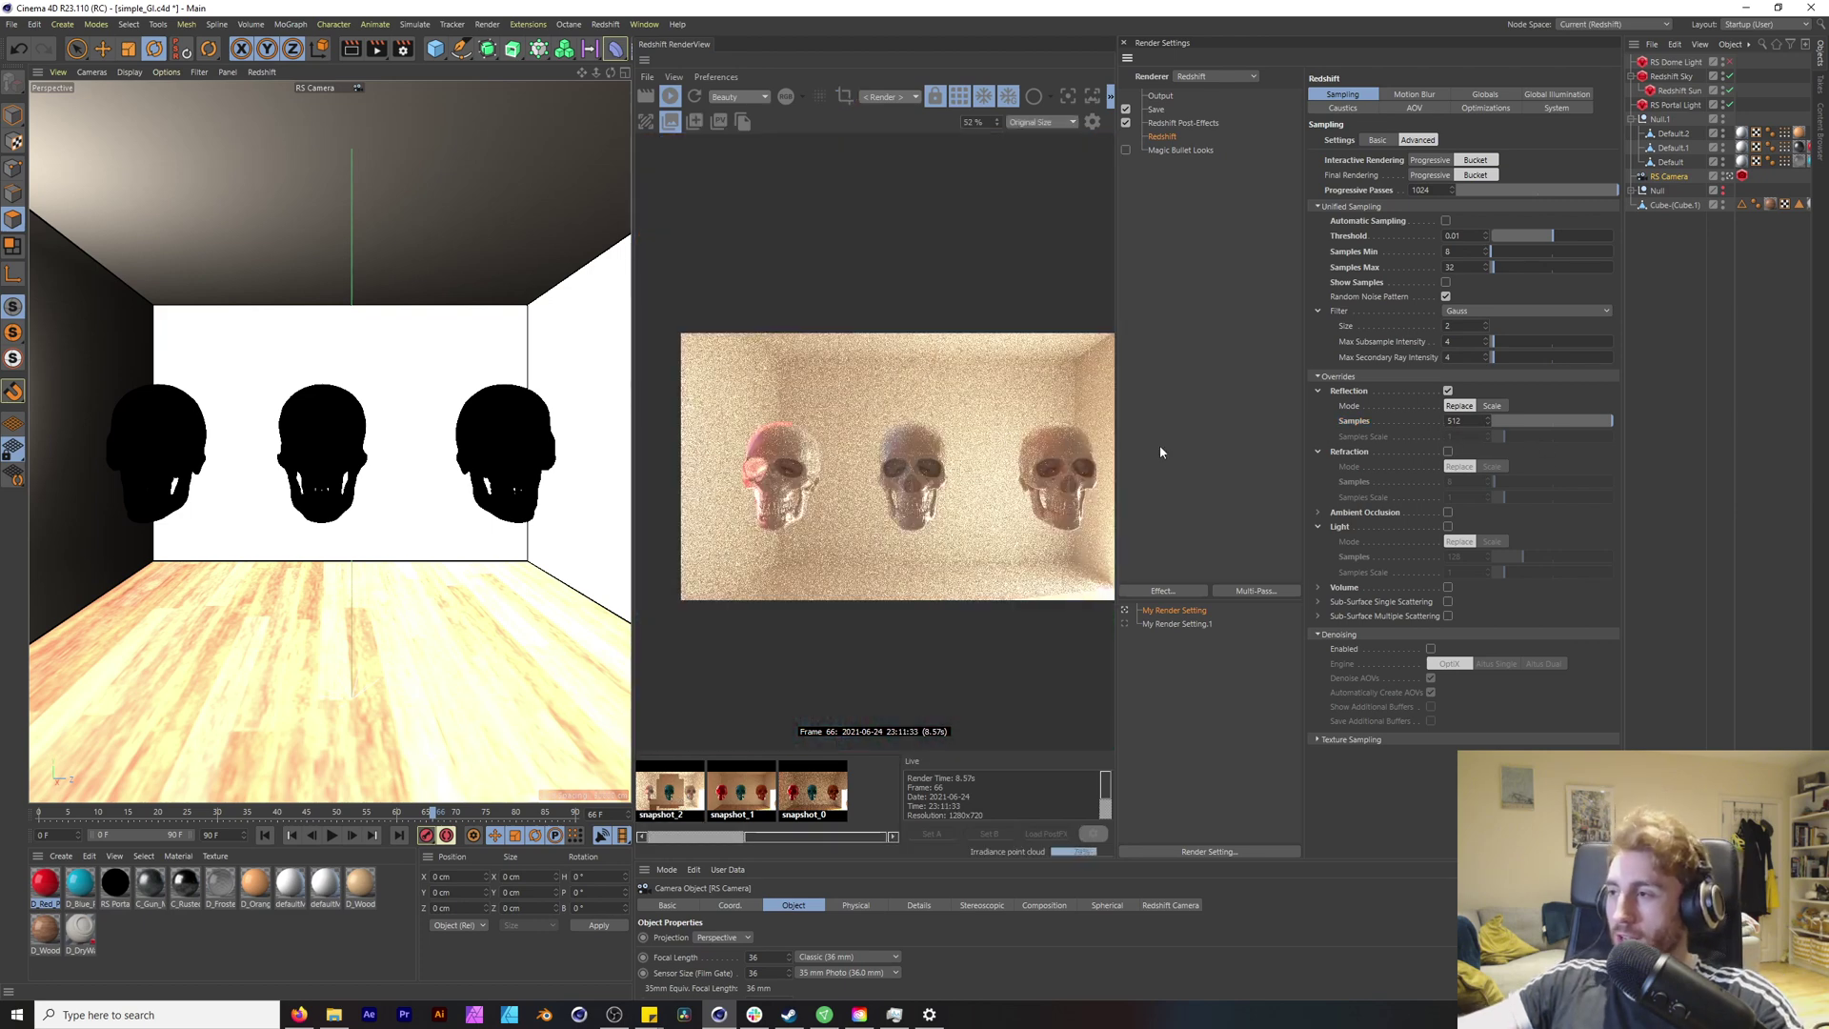
{"action": "scroll", "coordinate": [715, 441], "scroll_direction": "up", "scroll_amount": 8}
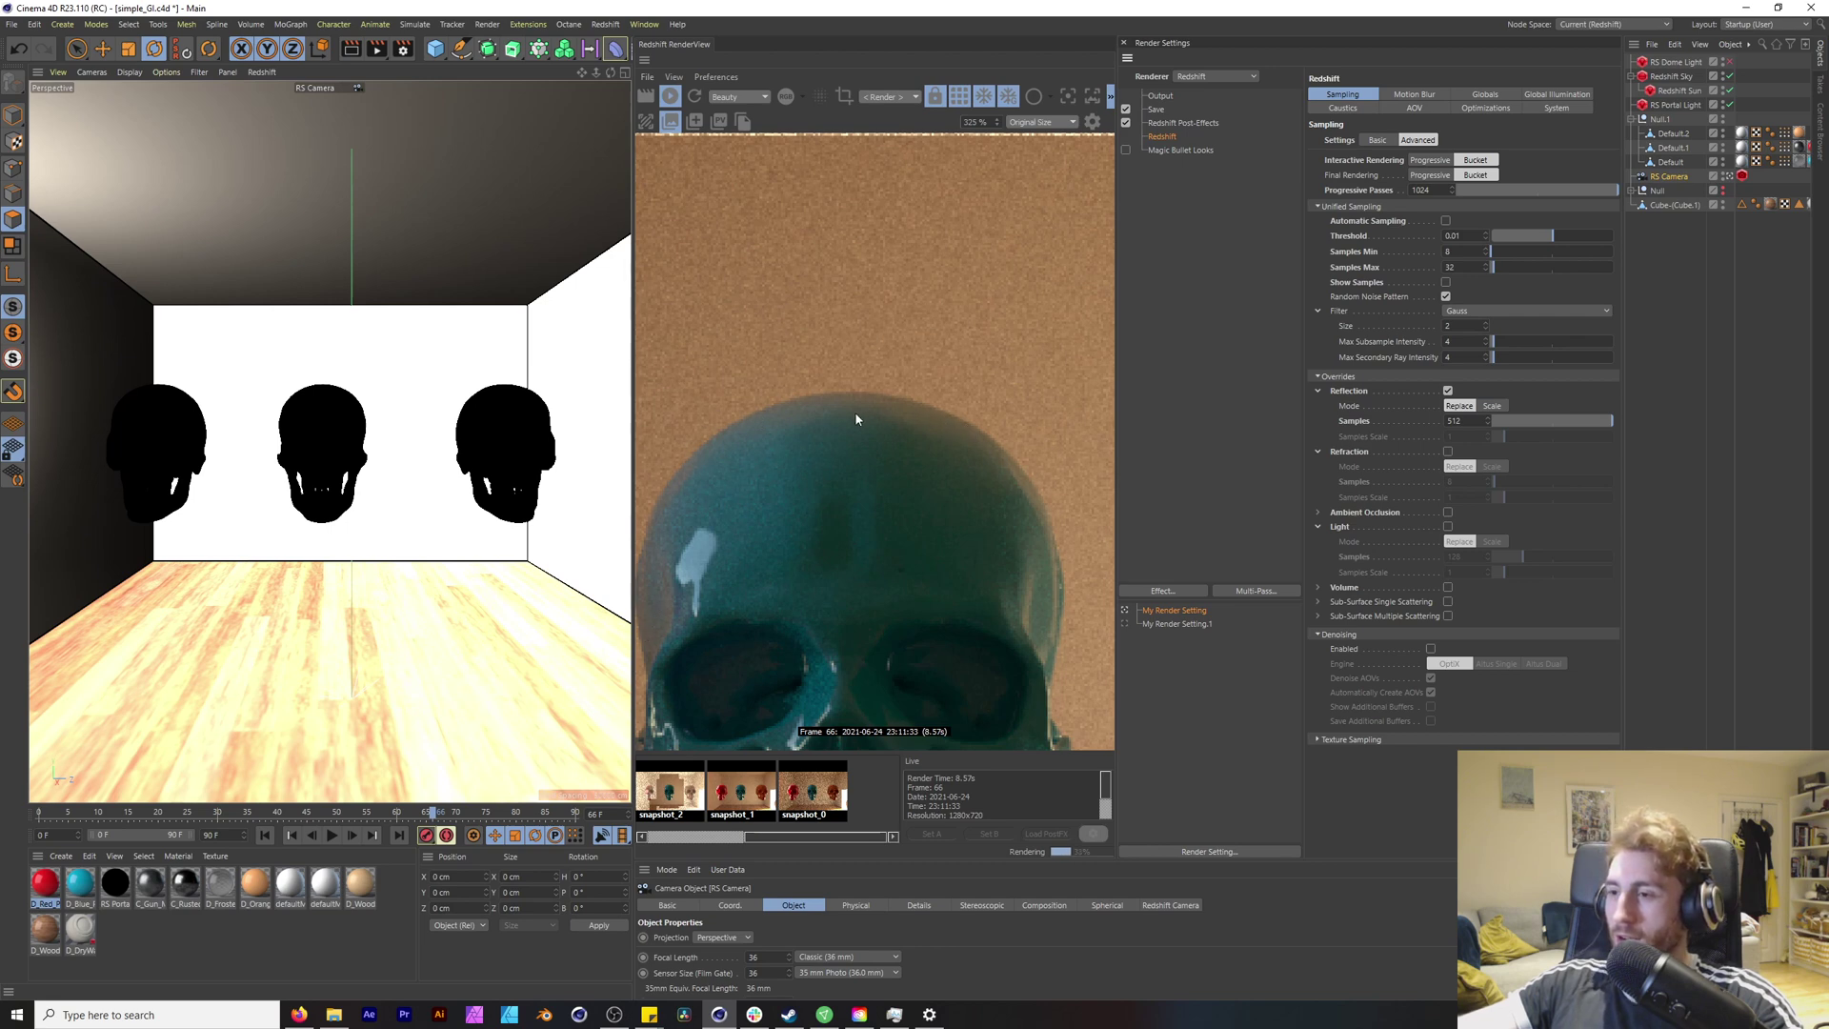
{"action": "scroll", "coordinate": [867, 448], "scroll_direction": "down", "scroll_amount": 5}
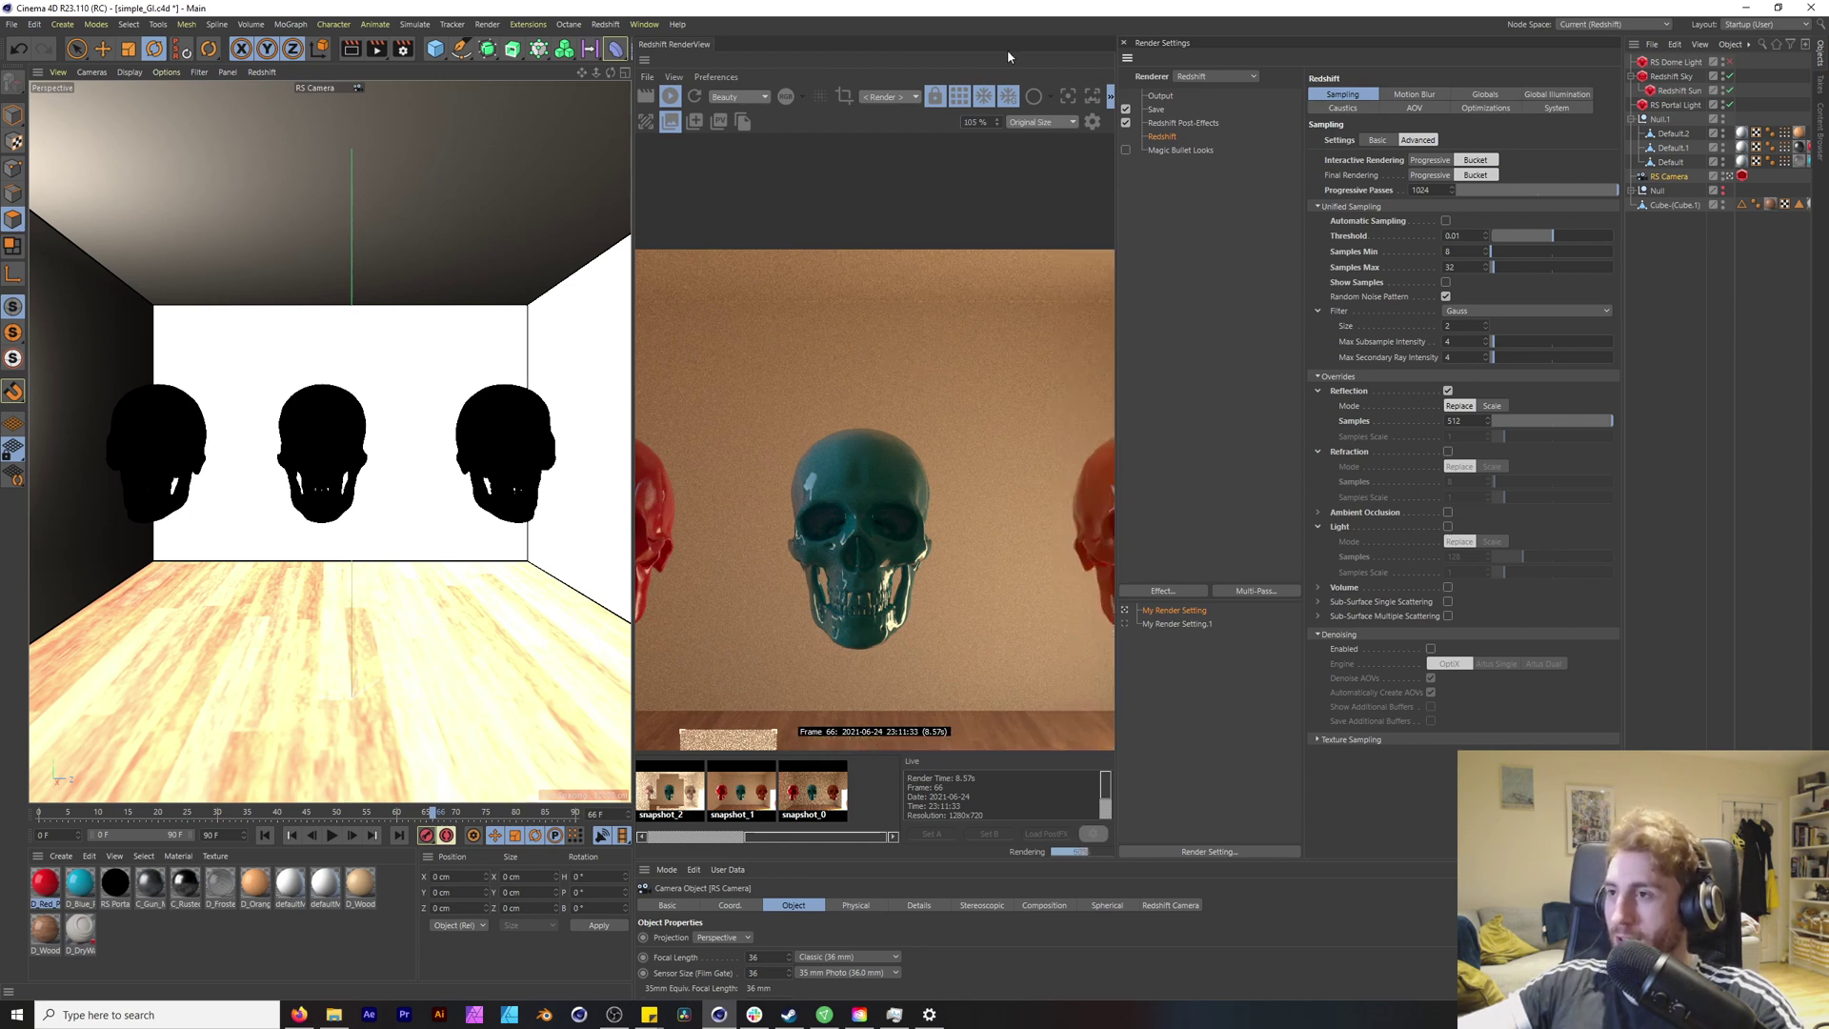
{"action": "scroll", "coordinate": [838, 562], "scroll_direction": "down", "scroll_amount": 3}
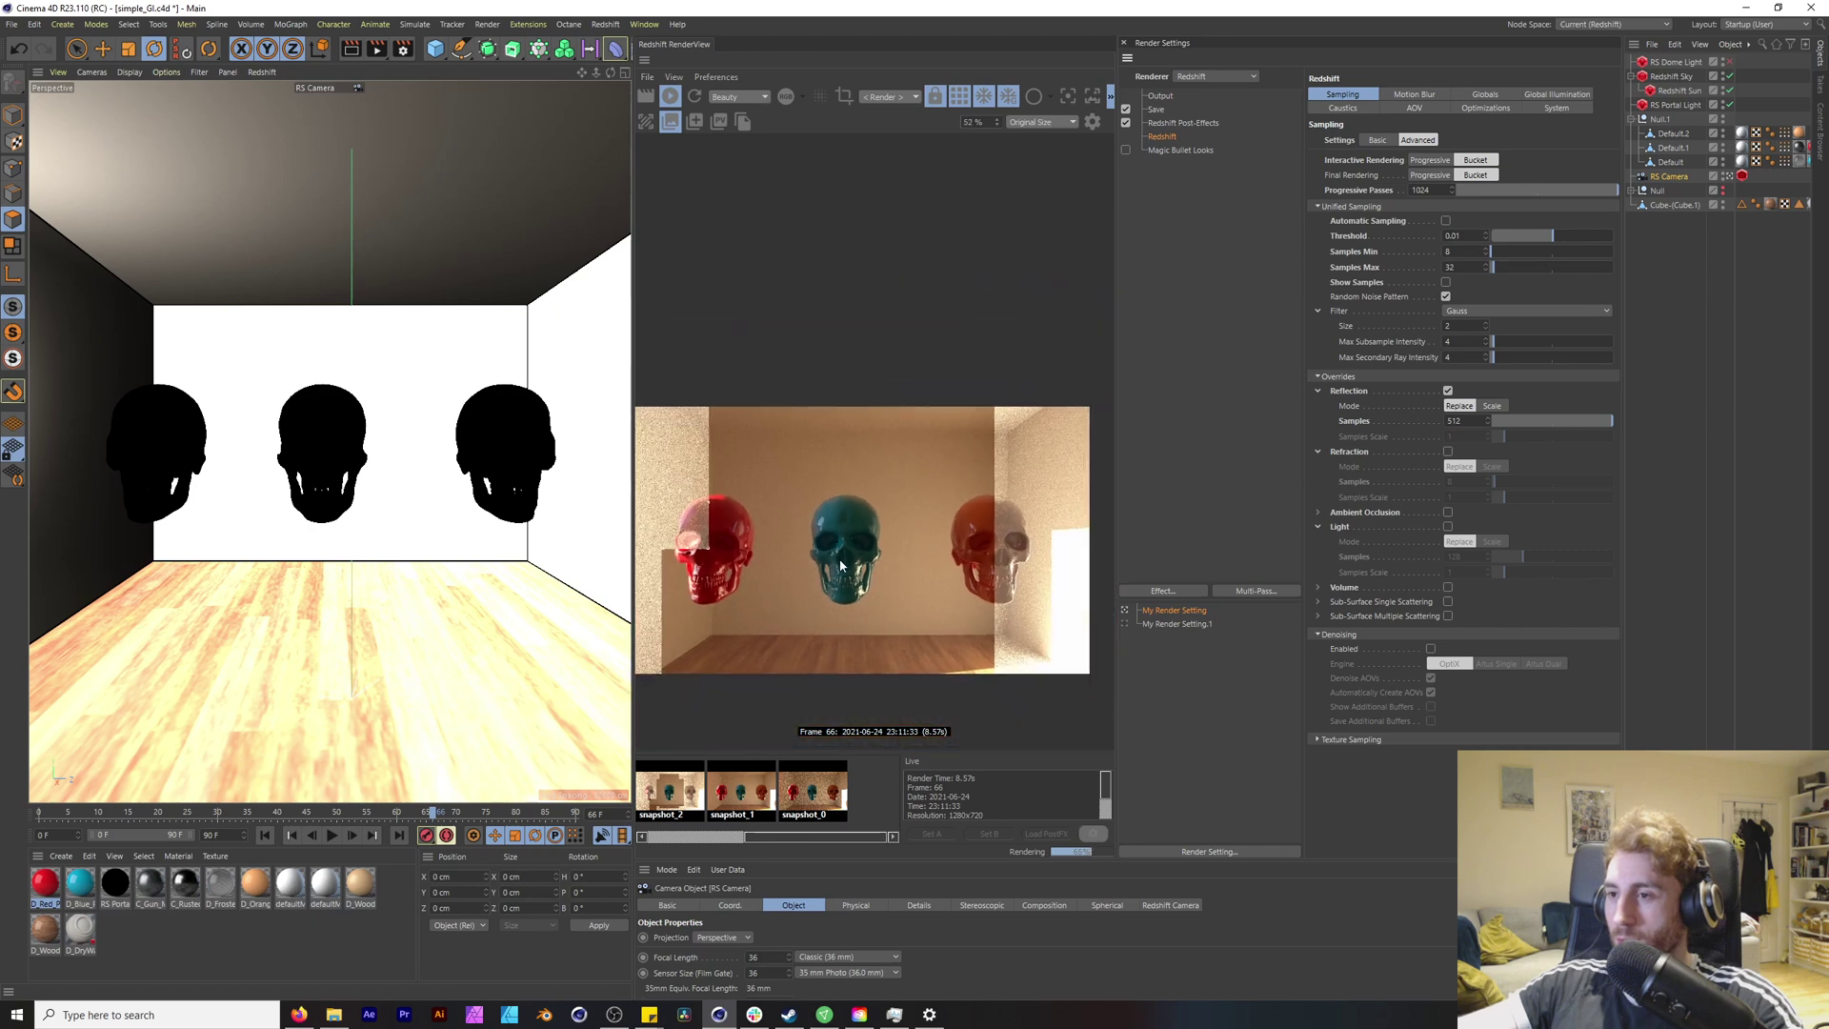
{"action": "scroll", "coordinate": [839, 559], "scroll_direction": "down", "scroll_amount": 1}
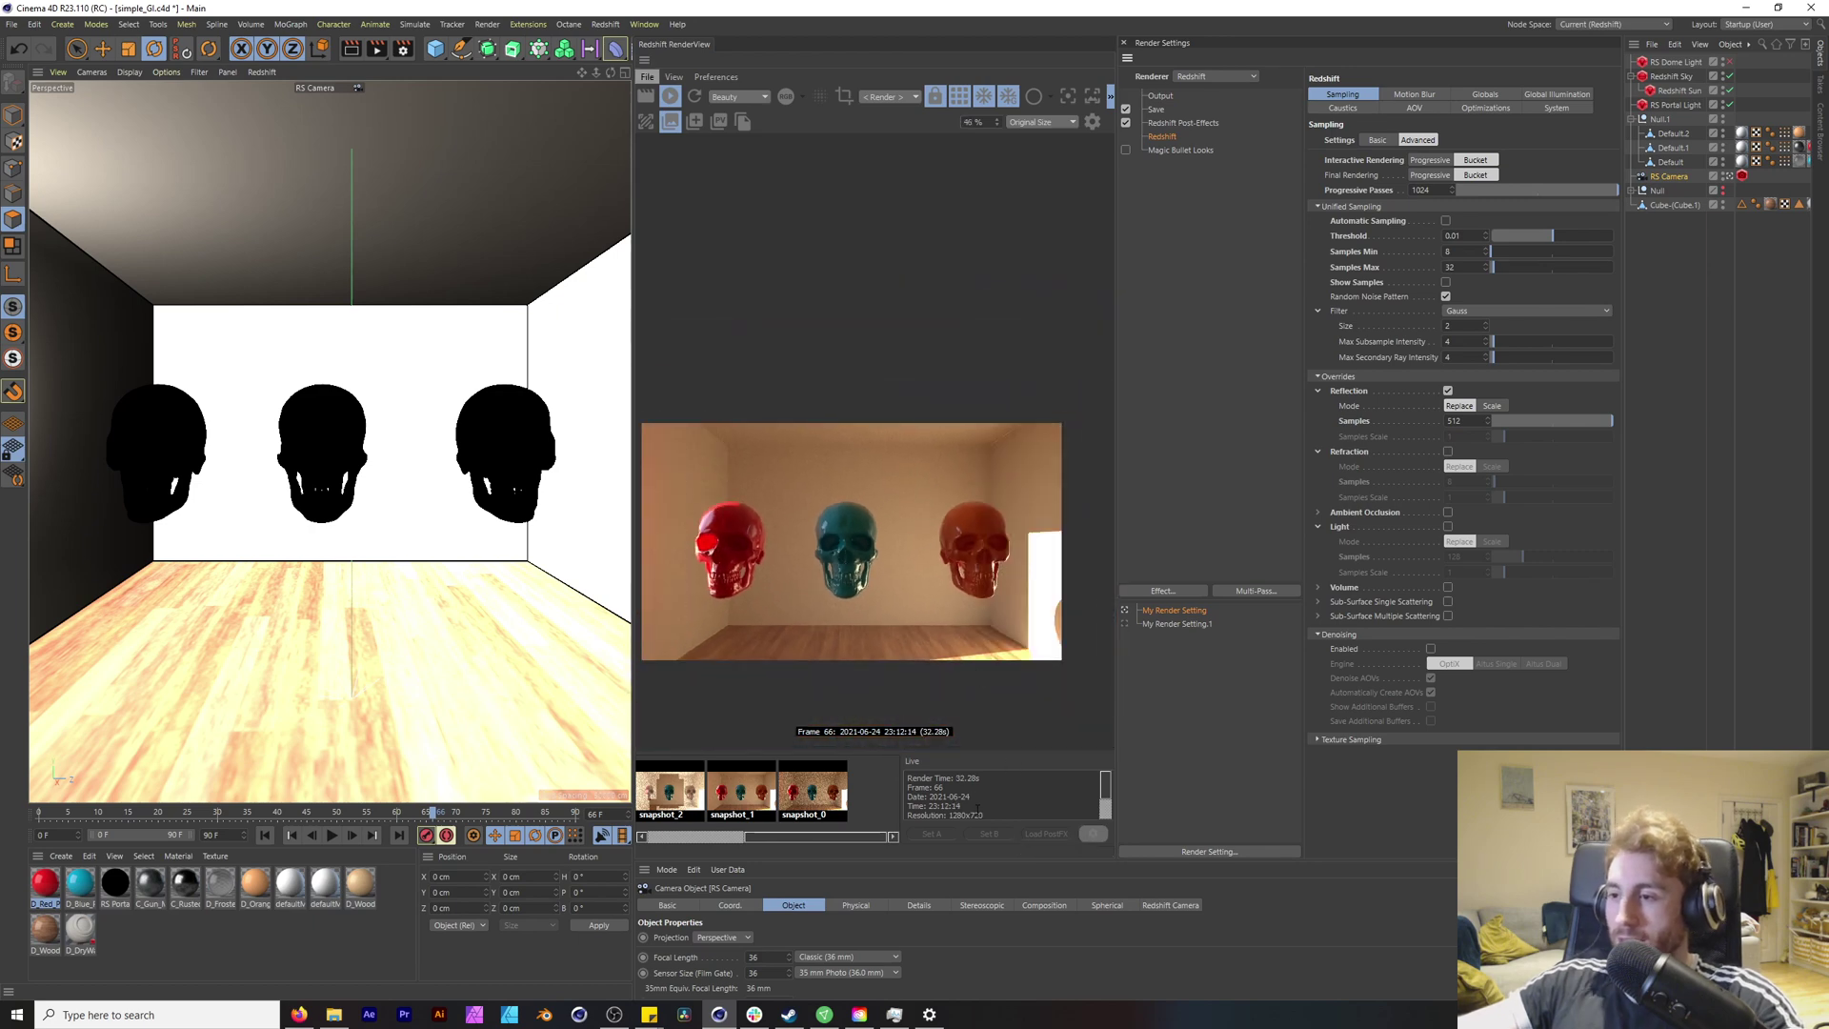
{"action": "left_click", "coordinate": [696, 122]}
Step: Remove the partial renders snapshot_2, snapshot_3 and snapshot_4 from the snapshot list
{"action": "left_click_drag", "start_coordinate": [747, 838], "coordinate": [631, 843]}
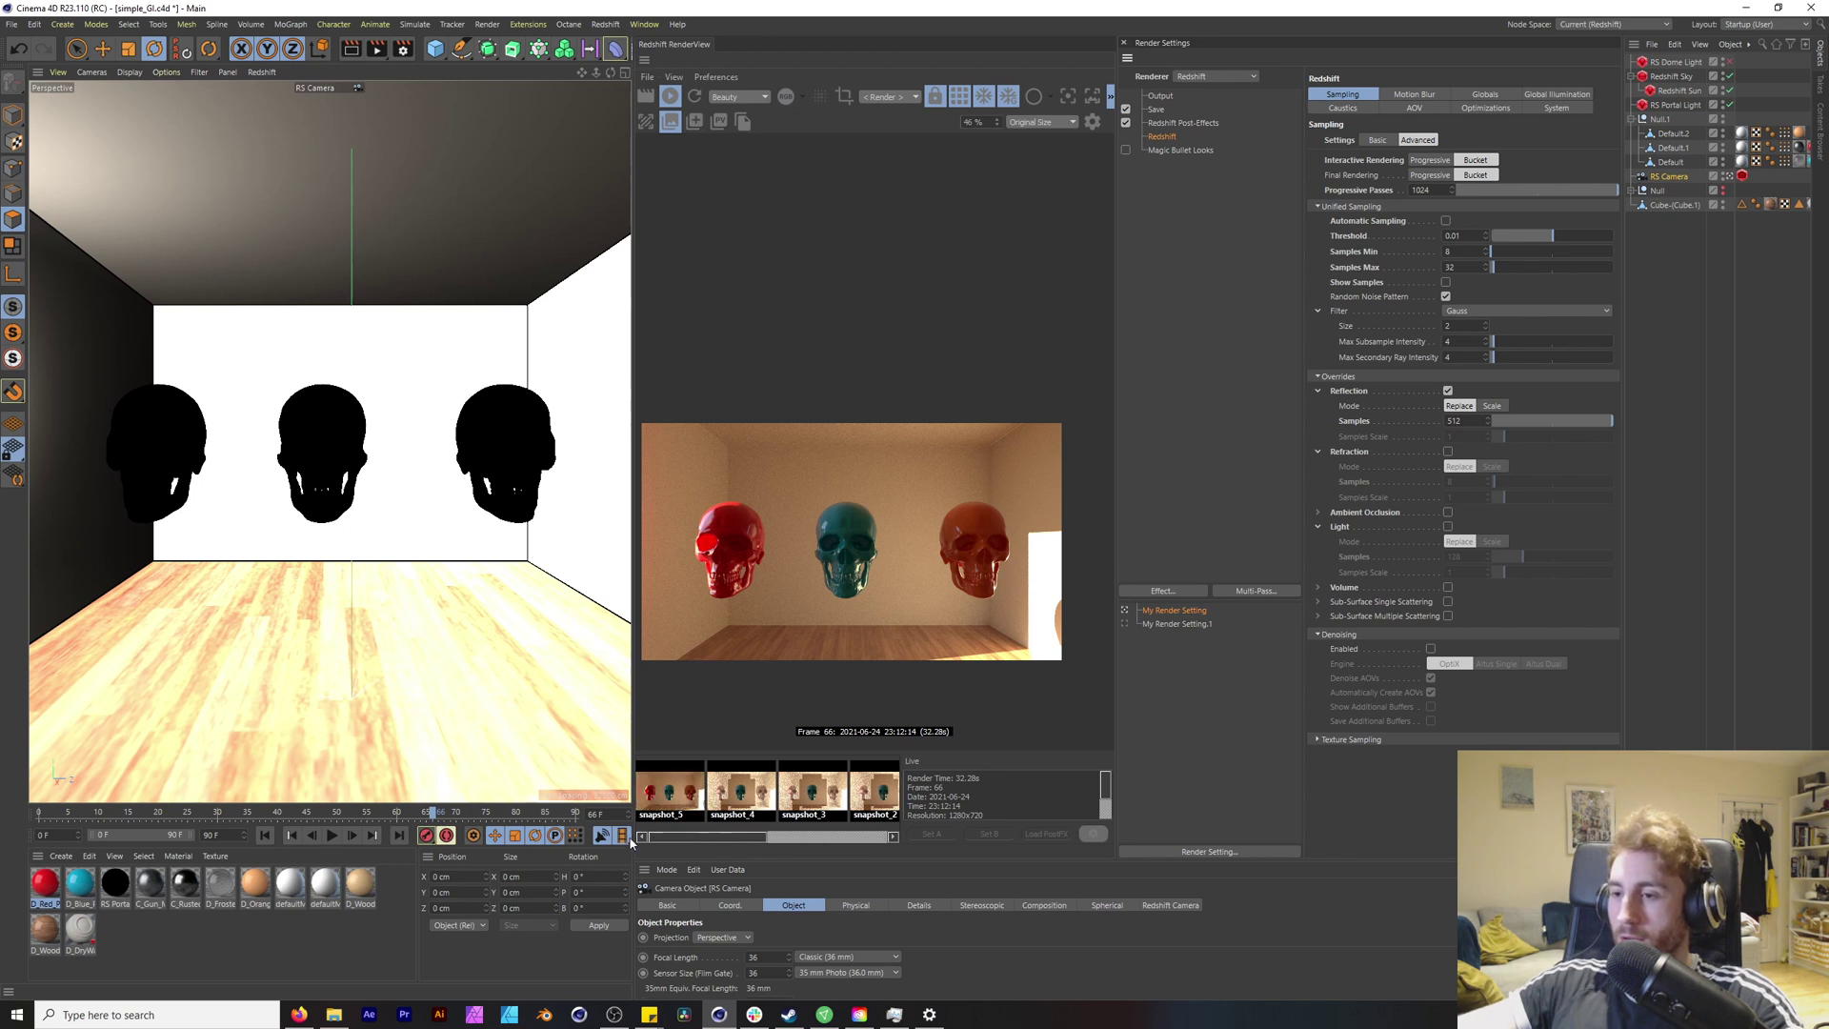
{"action": "left_click", "coordinate": [666, 796]}
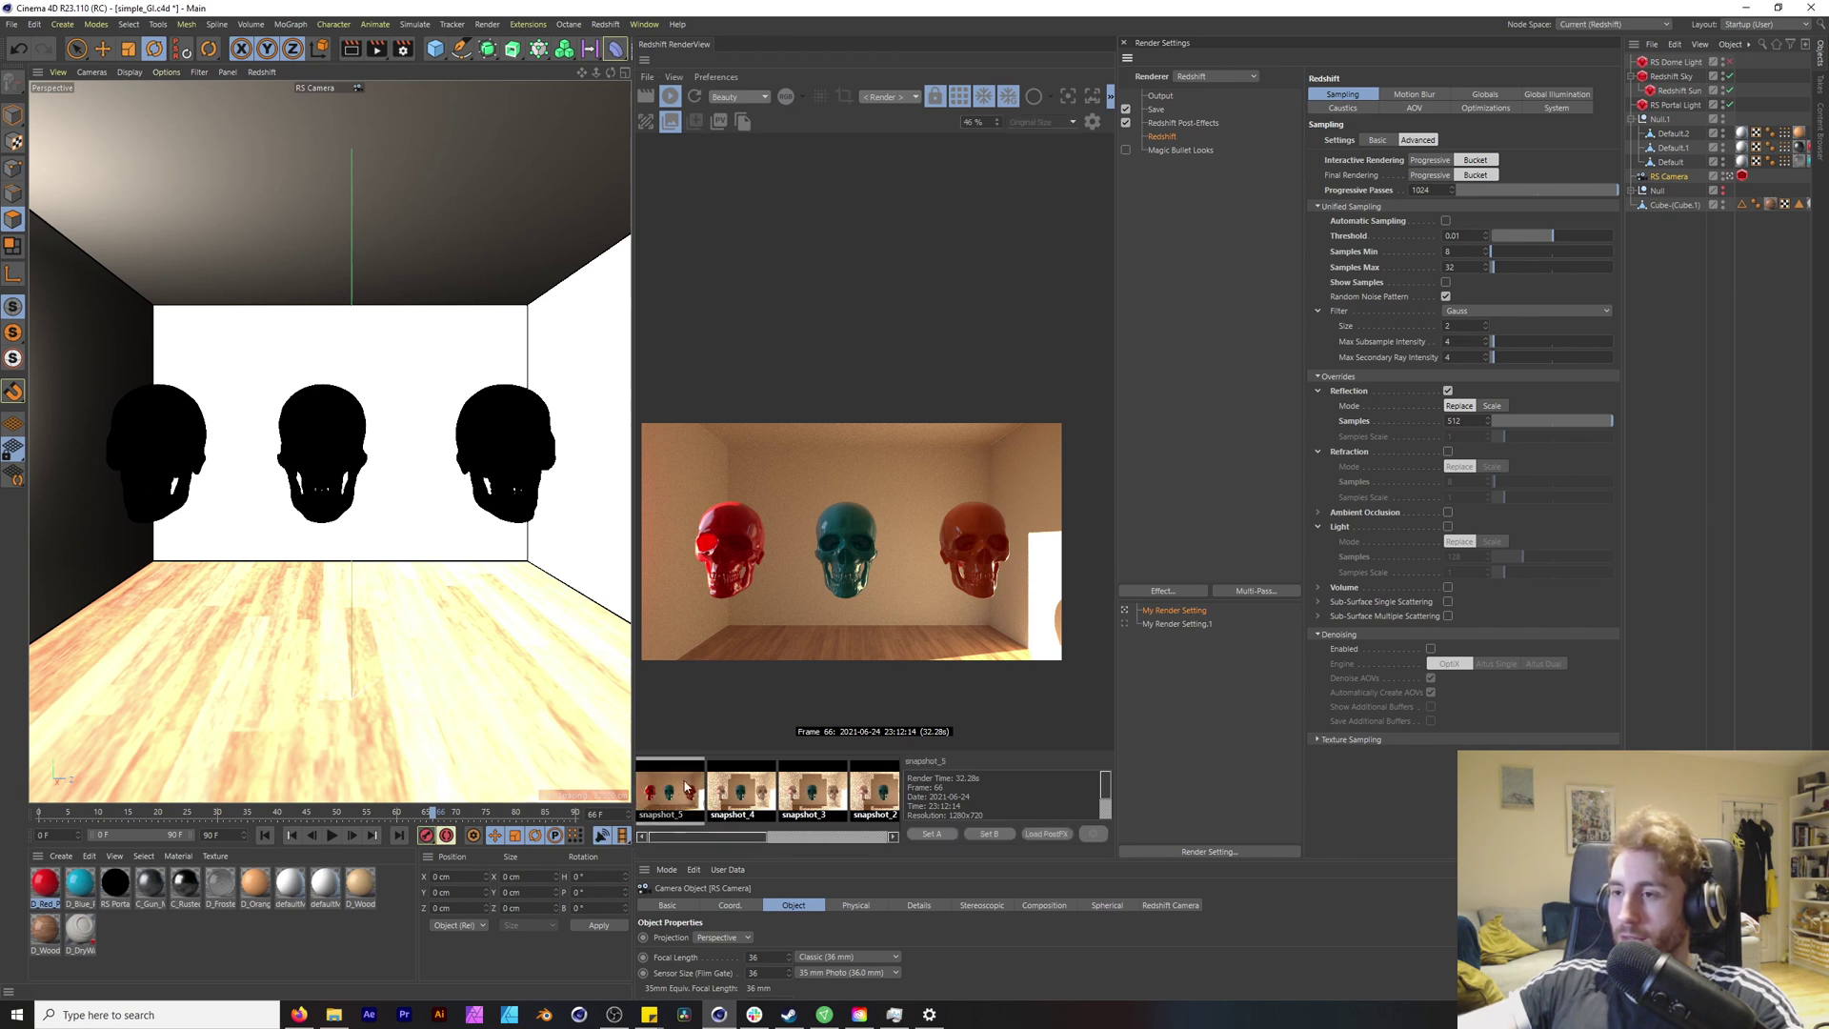
{"action": "left_click", "coordinate": [759, 796]}
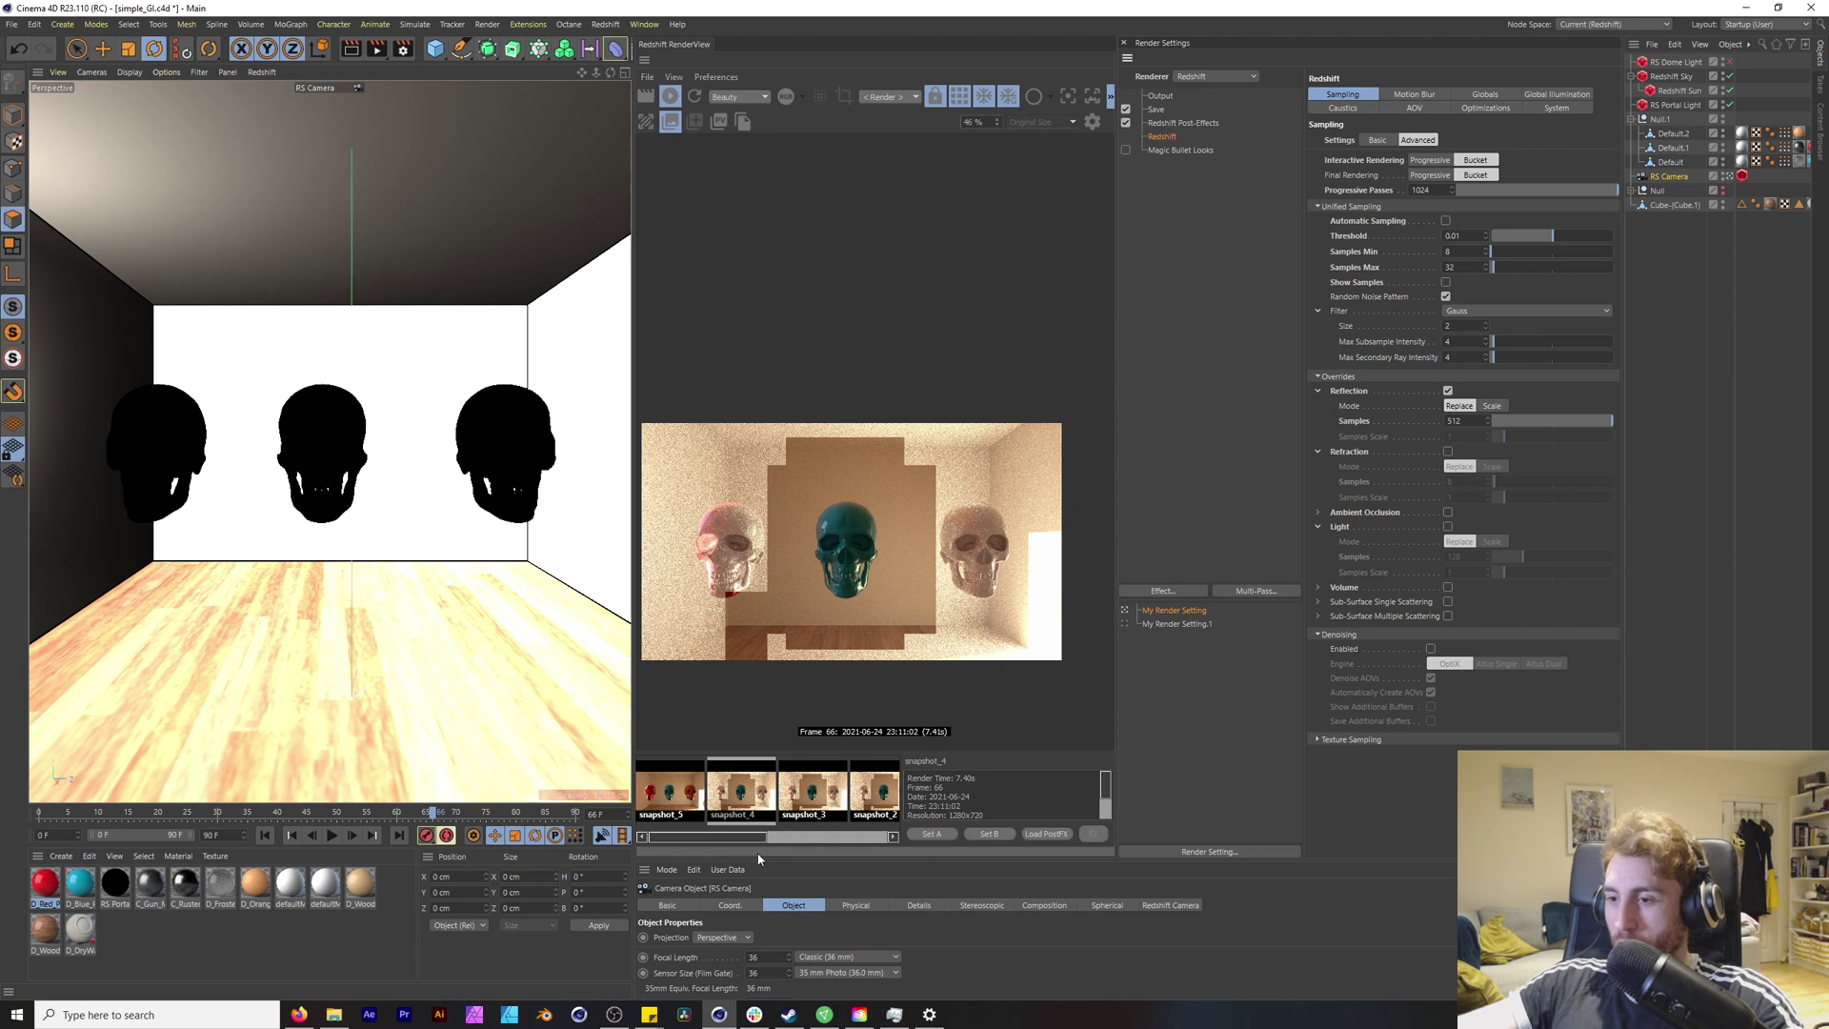
{"action": "left_click", "coordinate": [838, 803]}
{"action": "right_click", "coordinate": [700, 805]}
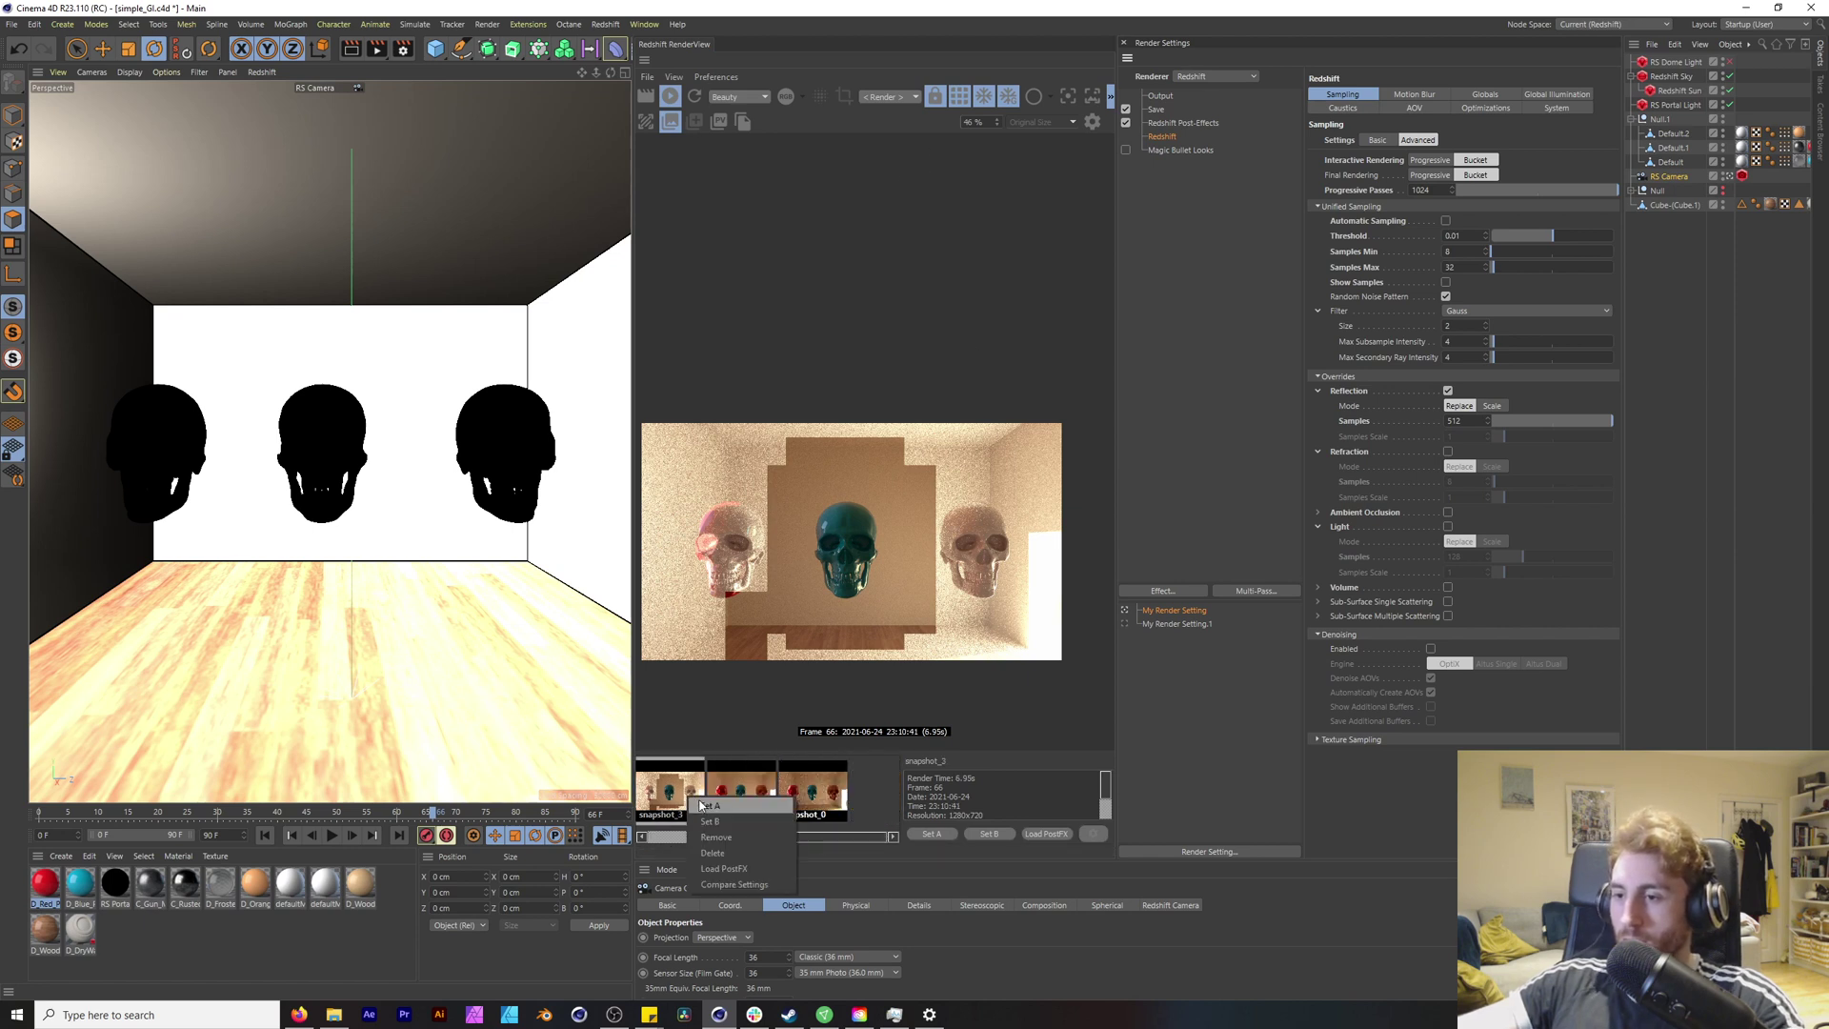
{"action": "right_click", "coordinate": [760, 799]}
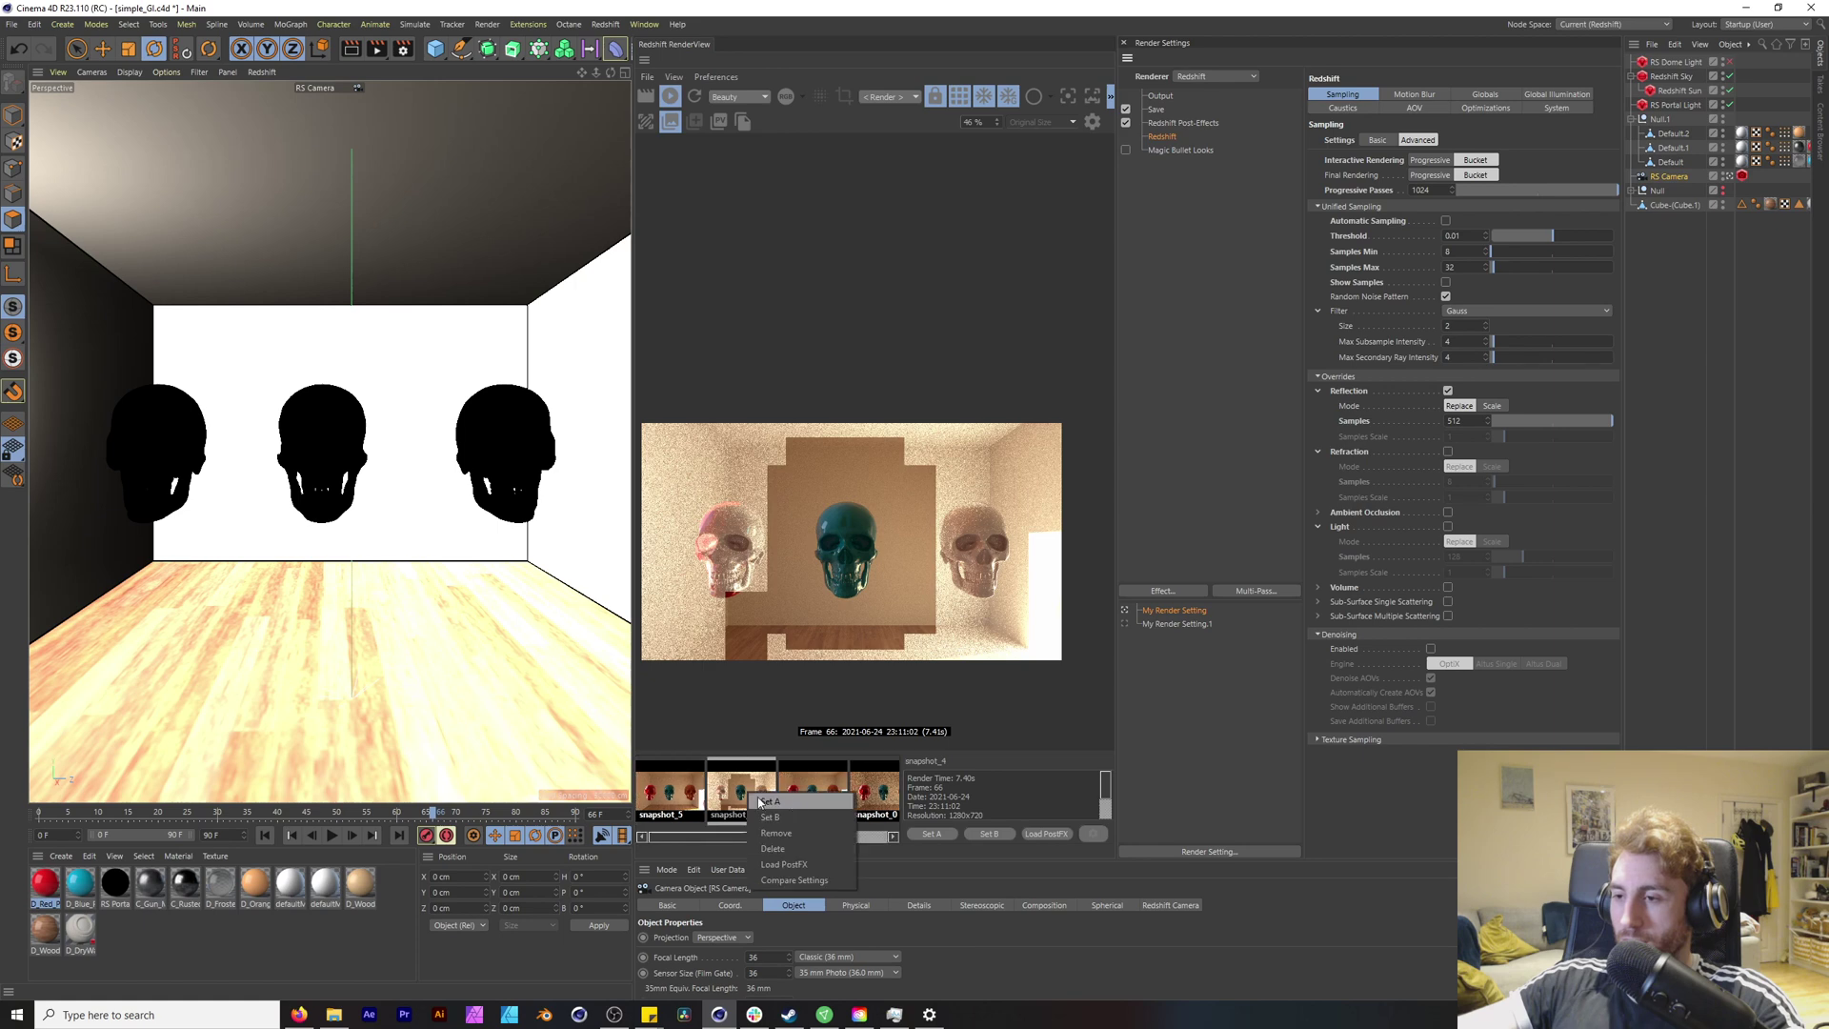
{"action": "left_click", "coordinate": [806, 833]}
Step: Compare snapshot_5 with snapshot_1 up close on the top of the middle skull
{"action": "left_click", "coordinate": [670, 801]}
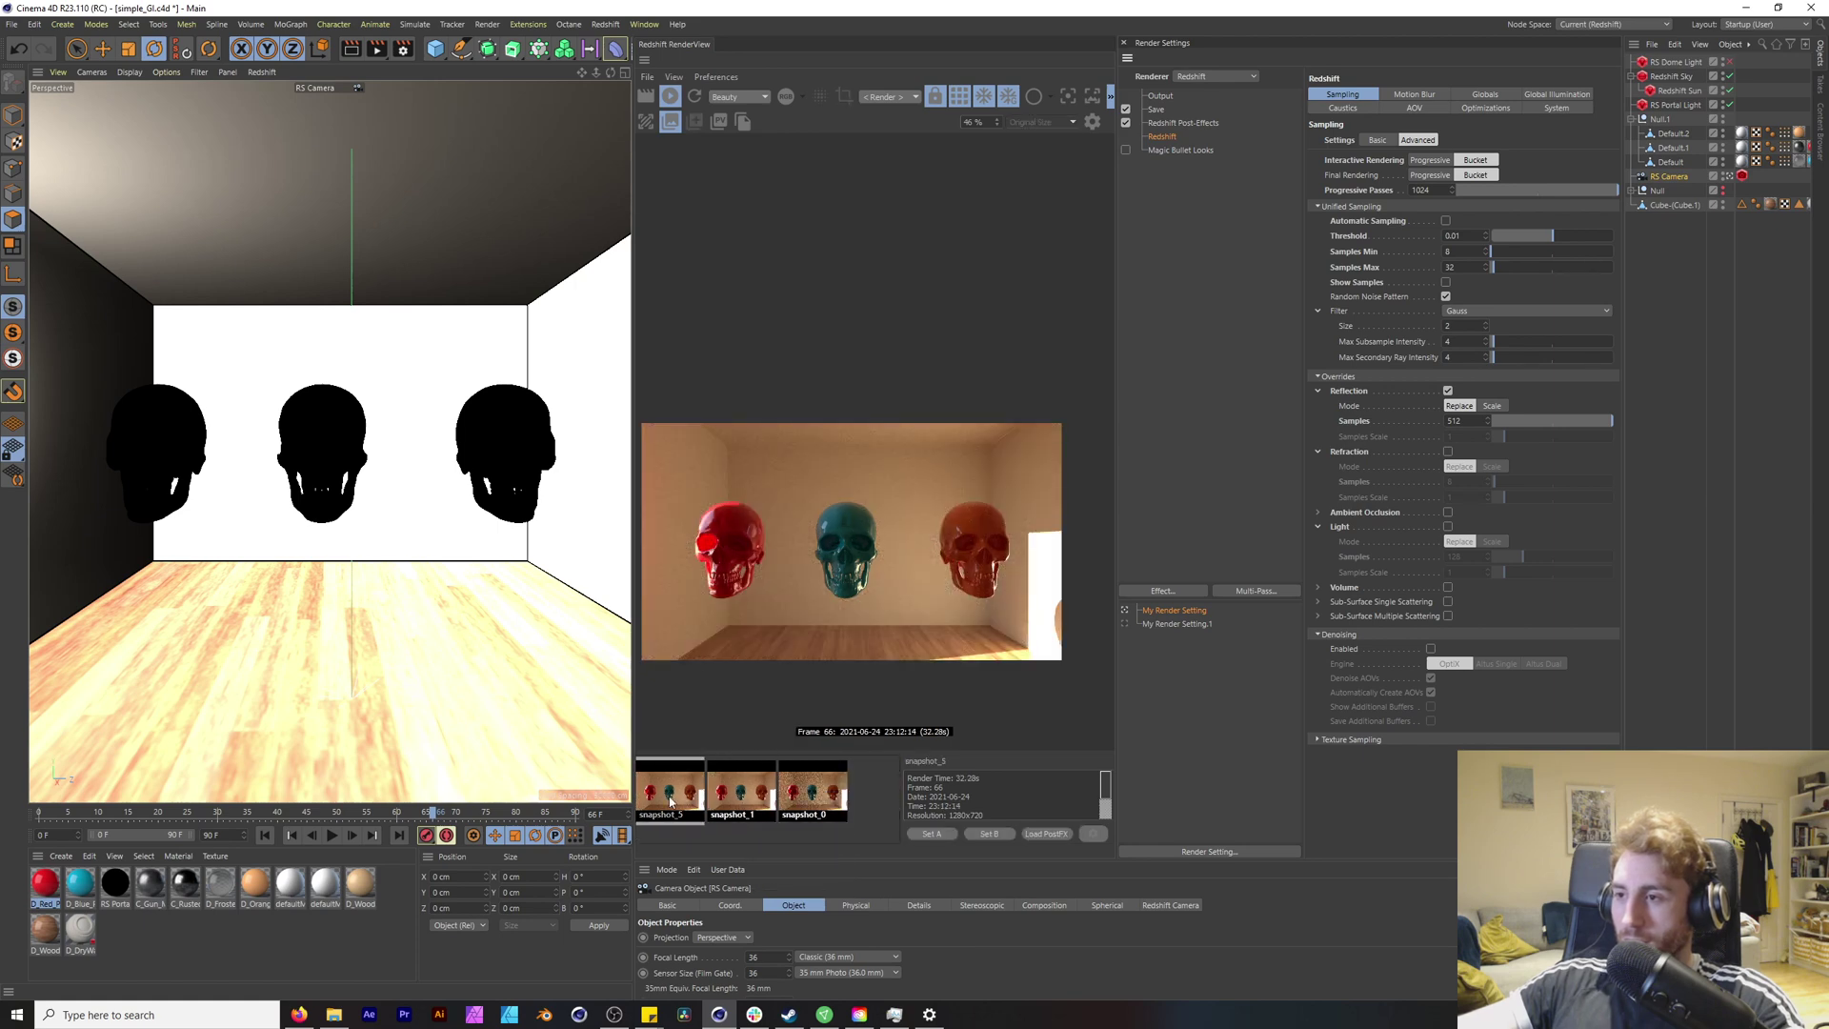
{"action": "scroll", "coordinate": [843, 523], "scroll_direction": "up", "scroll_amount": 10}
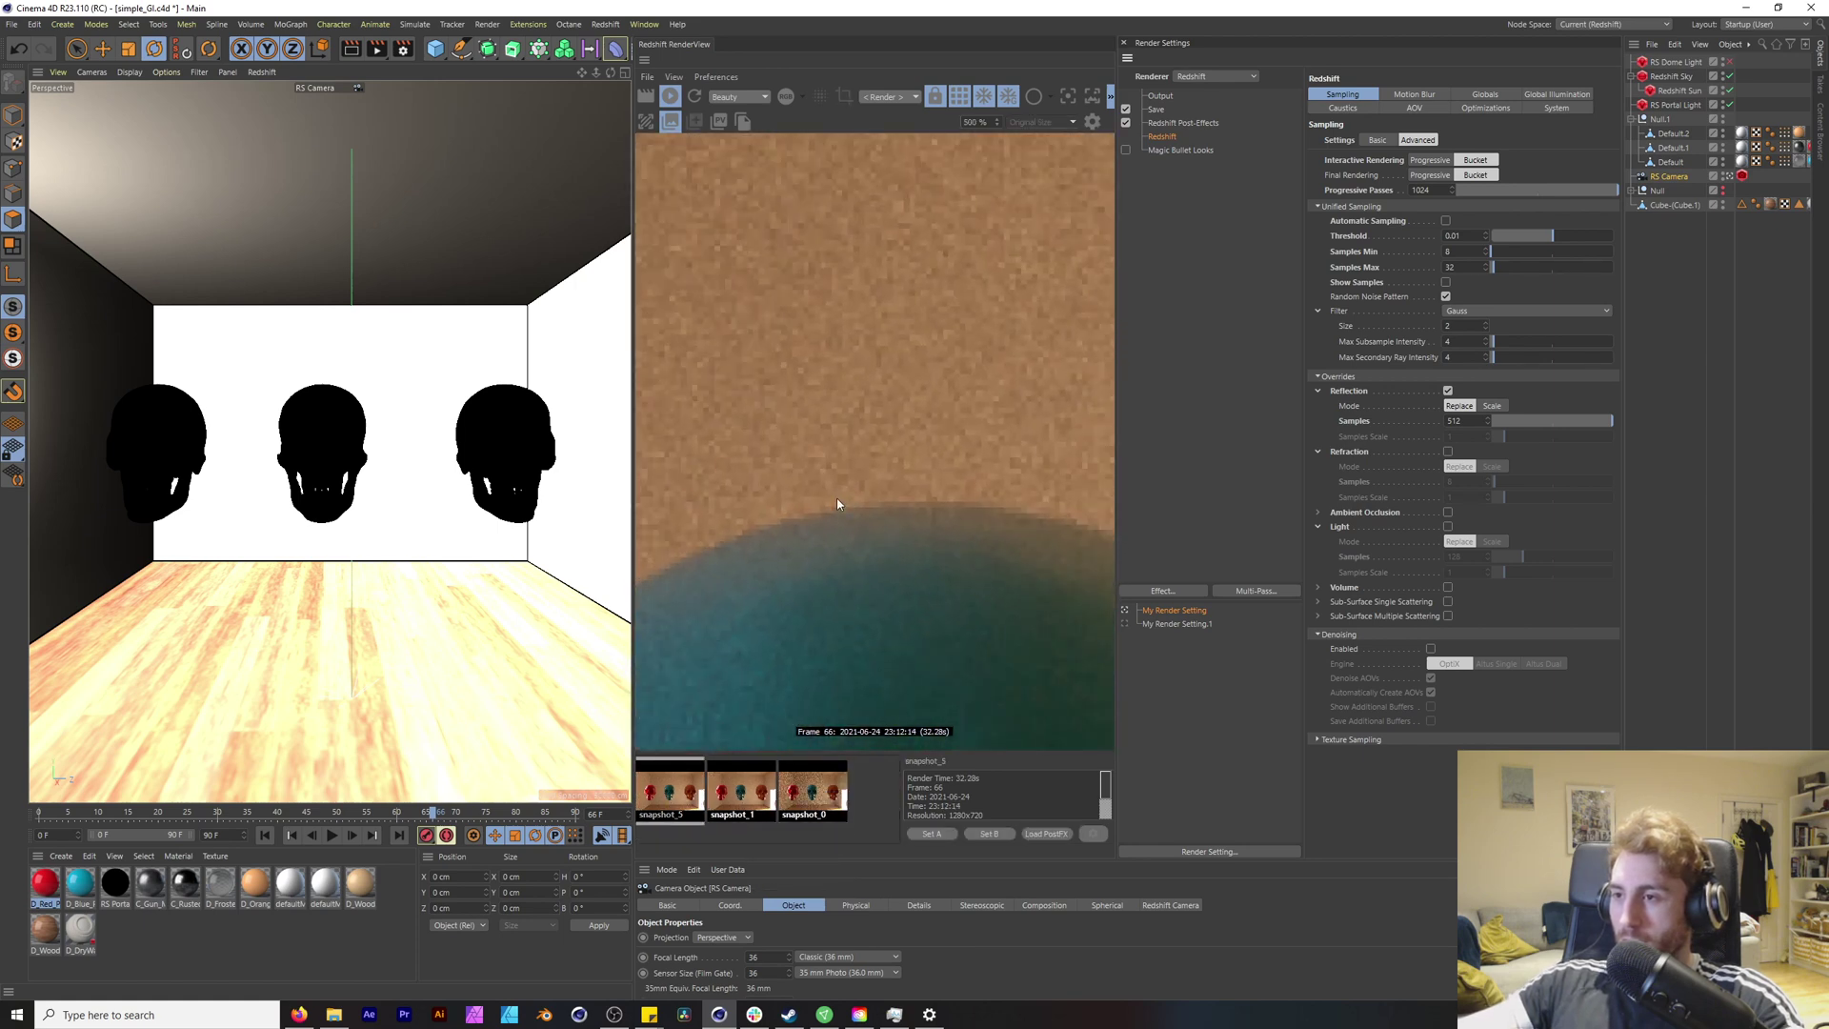
{"action": "scroll", "coordinate": [837, 504], "scroll_direction": "down", "scroll_amount": 3}
{"action": "left_click", "coordinate": [721, 800]}
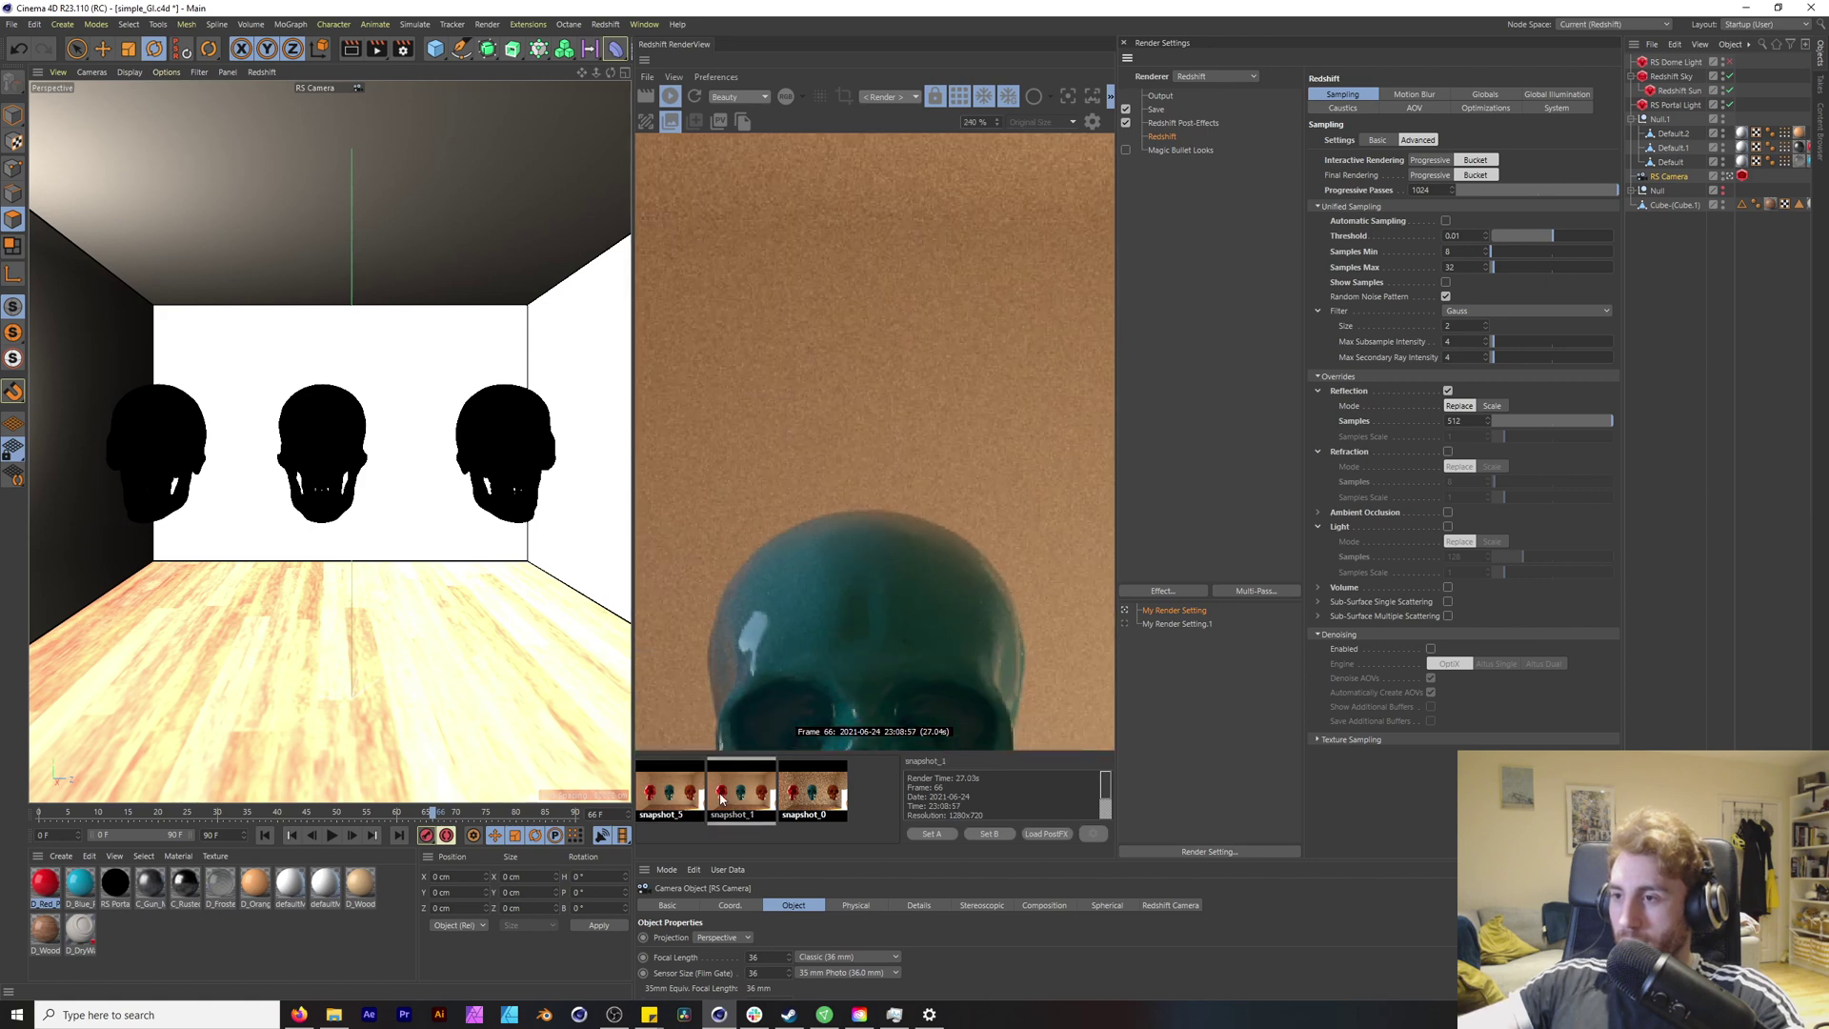
Step: Compare the noise on the red skull between snapshot_1 and snapshot_5
{"action": "scroll", "coordinate": [743, 533], "scroll_direction": "down", "scroll_amount": 3}
{"action": "scroll", "coordinate": [739, 530], "scroll_direction": "up", "scroll_amount": 5}
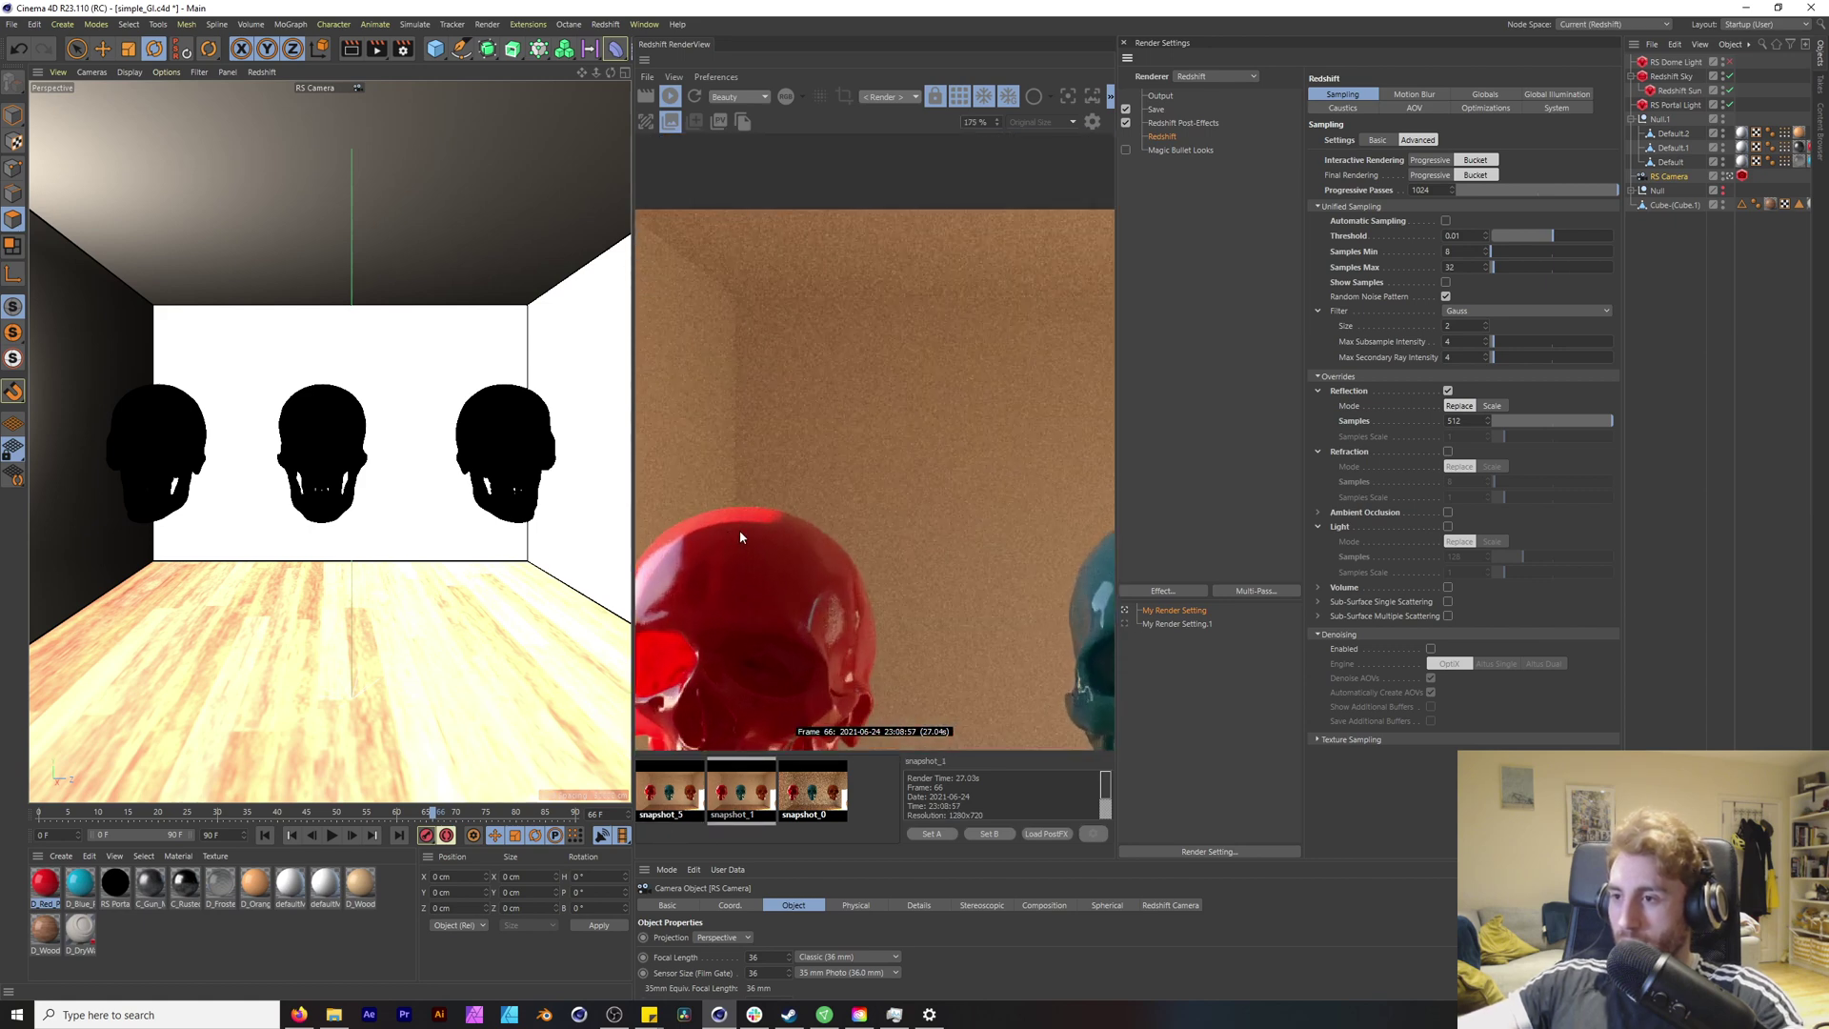
{"action": "middle_click_drag", "start_coordinate": [836, 517], "coordinate": [868, 517]}
{"action": "left_click", "coordinate": [679, 798]}
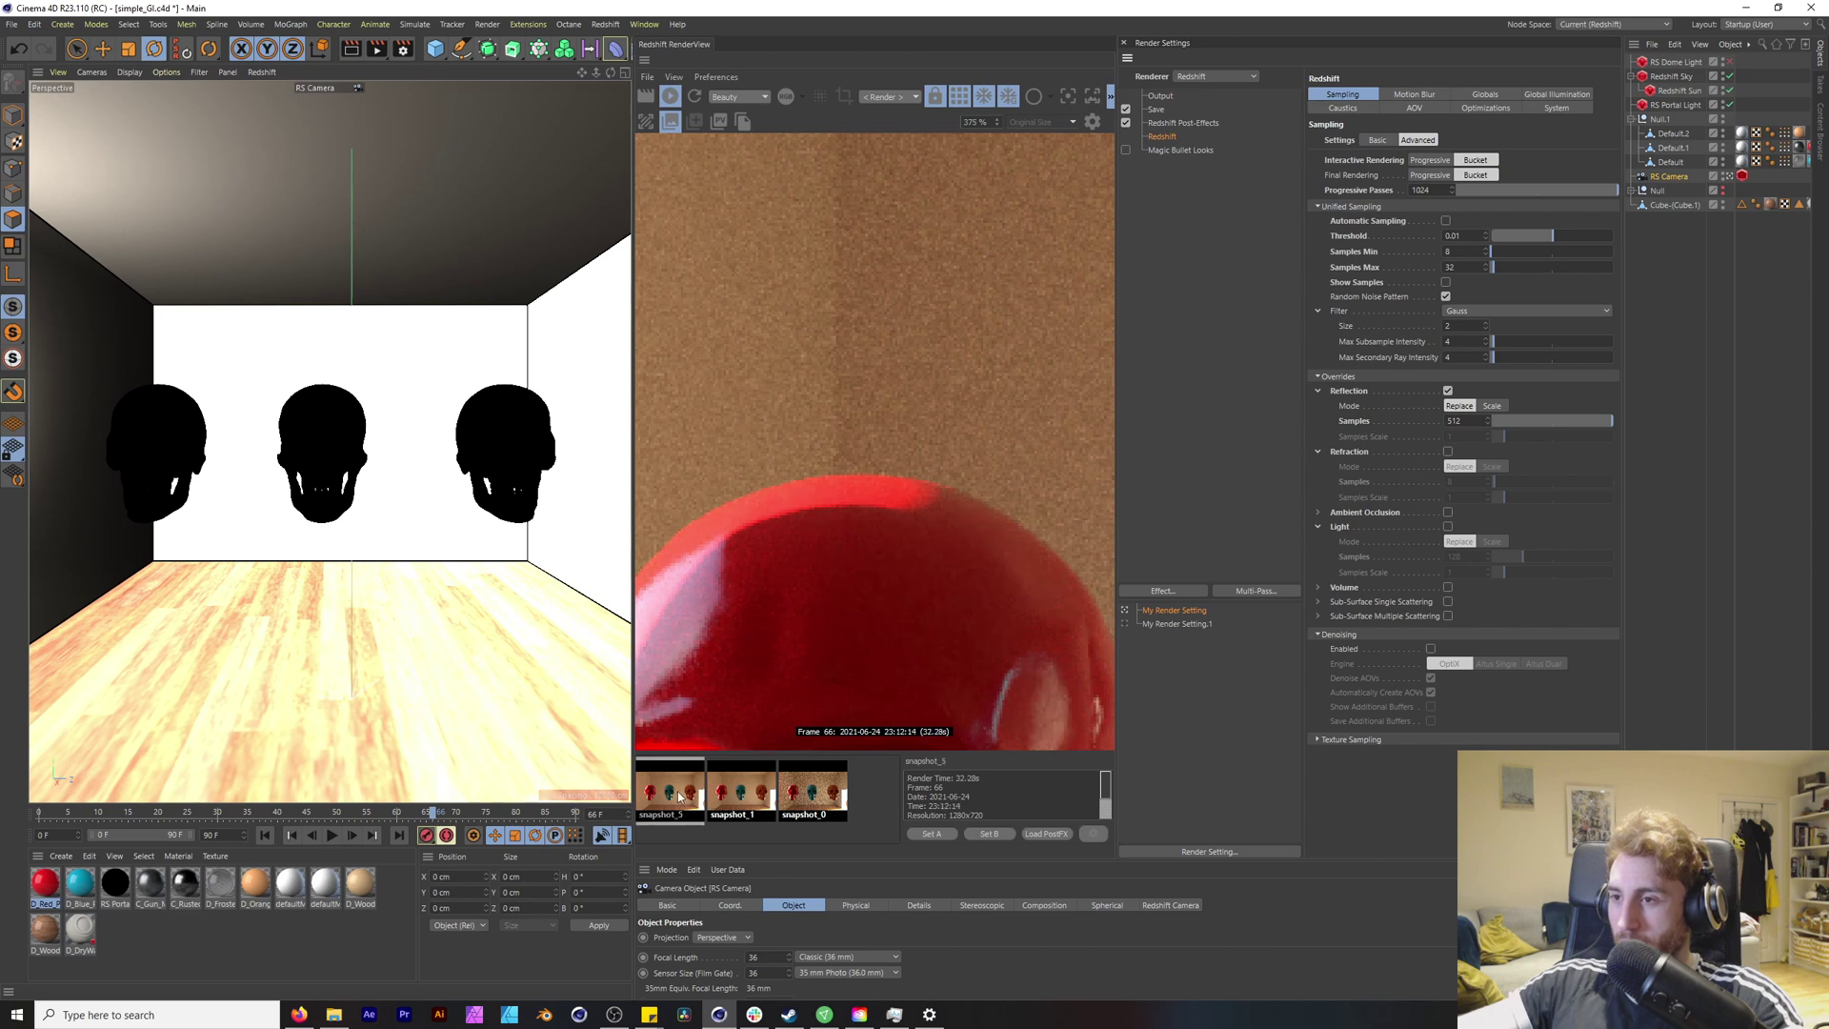
{"action": "left_click", "coordinate": [729, 799]}
{"action": "left_click", "coordinate": [693, 798]}
{"action": "scroll", "coordinate": [867, 574], "scroll_direction": "down", "scroll_amount": 3}
{"action": "scroll", "coordinate": [869, 575], "scroll_direction": "down", "scroll_amount": 3}
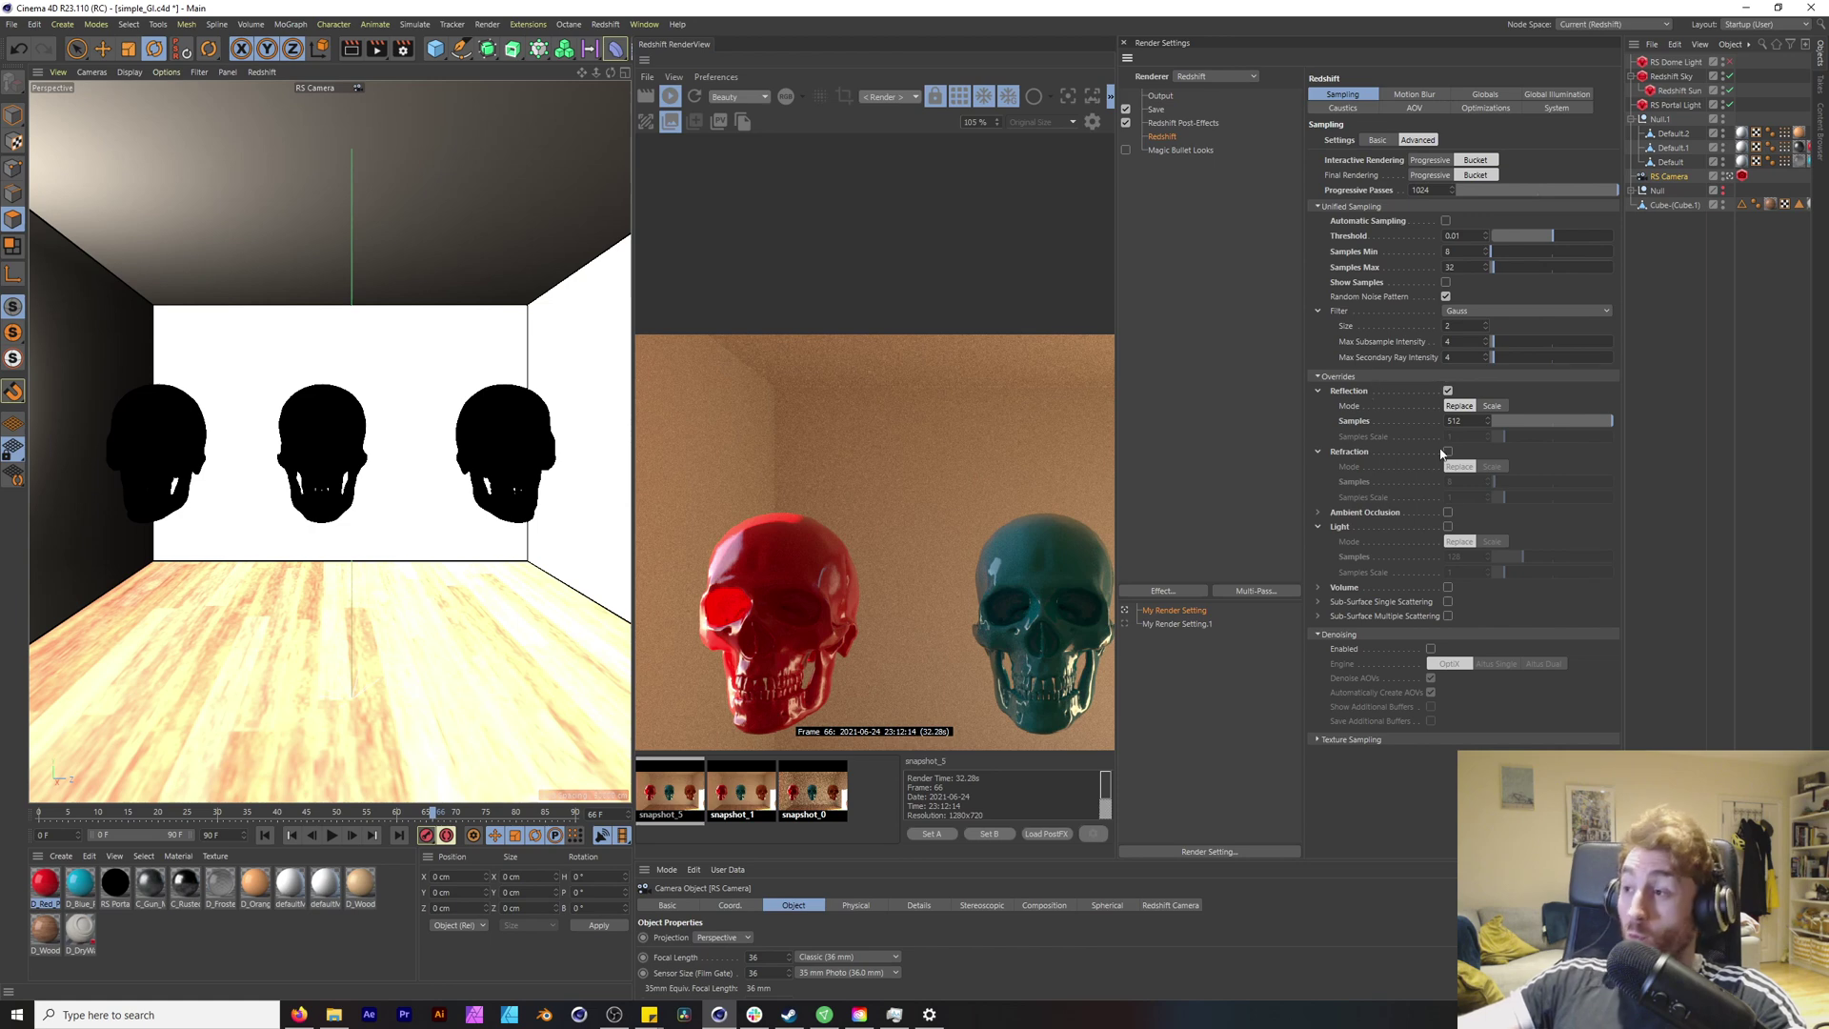
Step: Examine the red skull's forehead, eye socket and reflections up close in snapshot_5
{"action": "left_click_drag", "start_coordinate": [1470, 421], "coordinate": [1437, 428]}
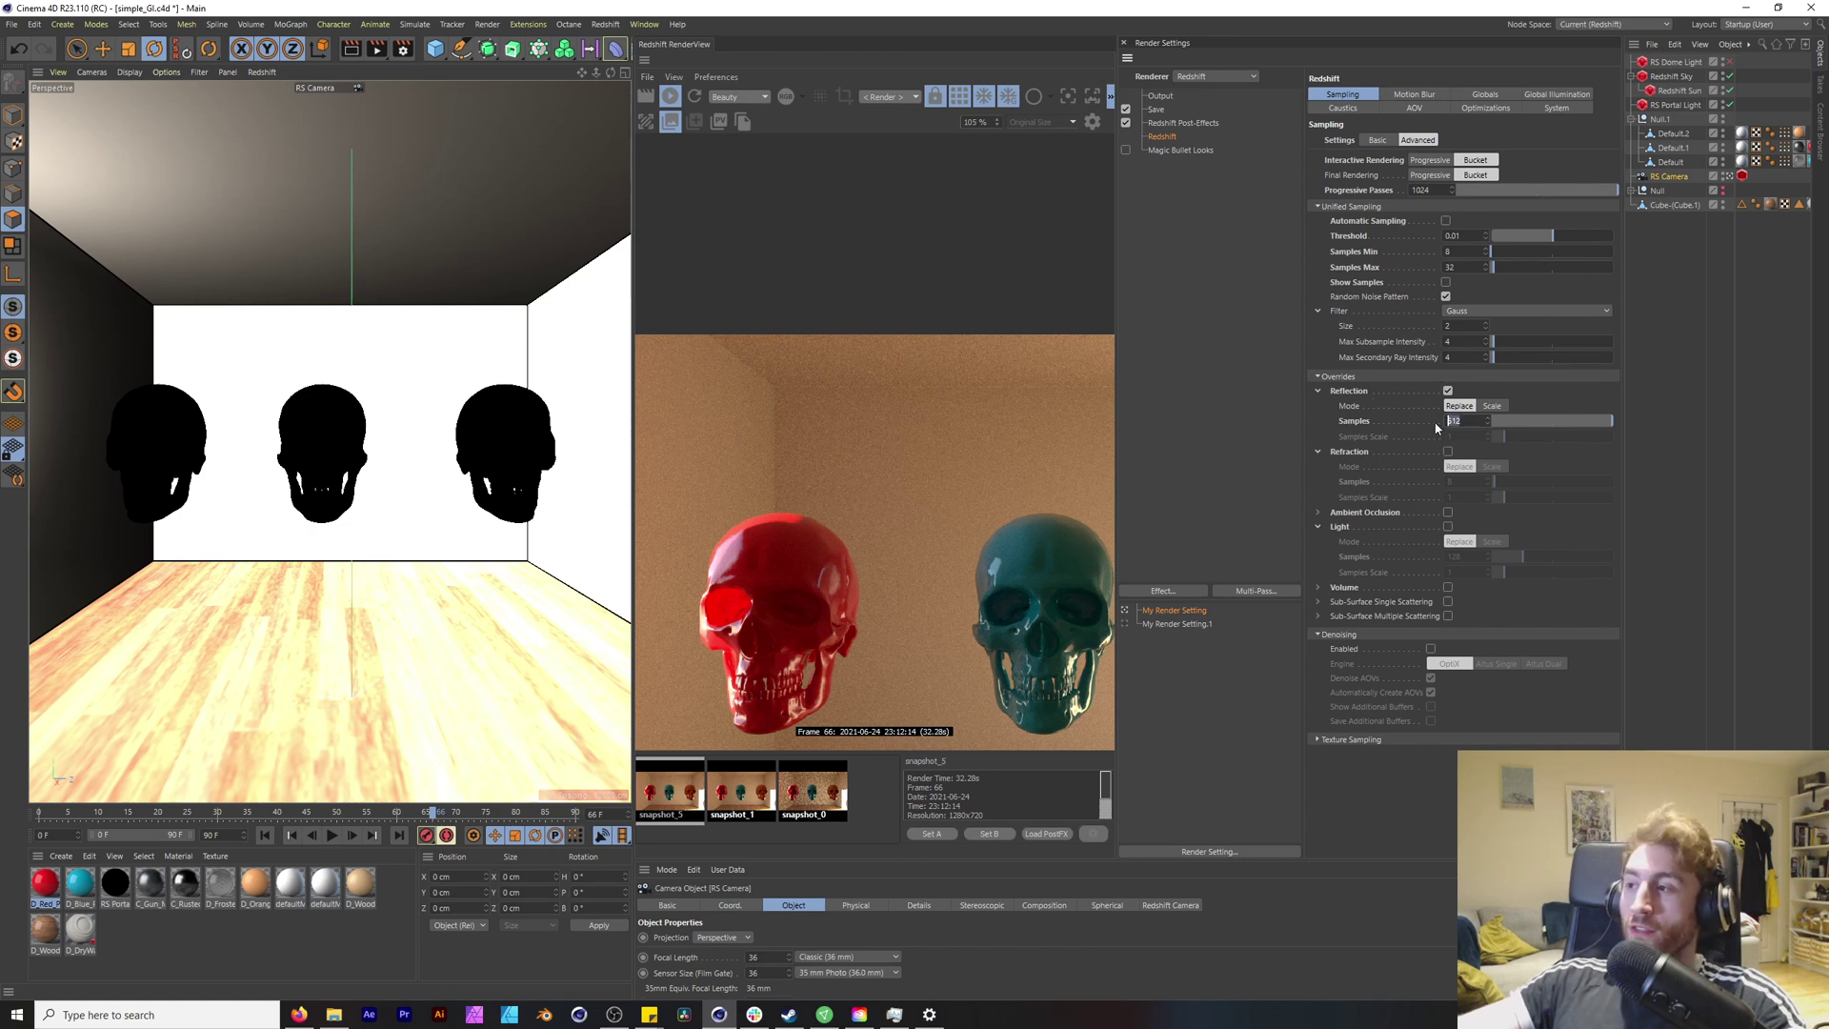
{"action": "scroll", "coordinate": [772, 548], "scroll_direction": "up", "scroll_amount": 5}
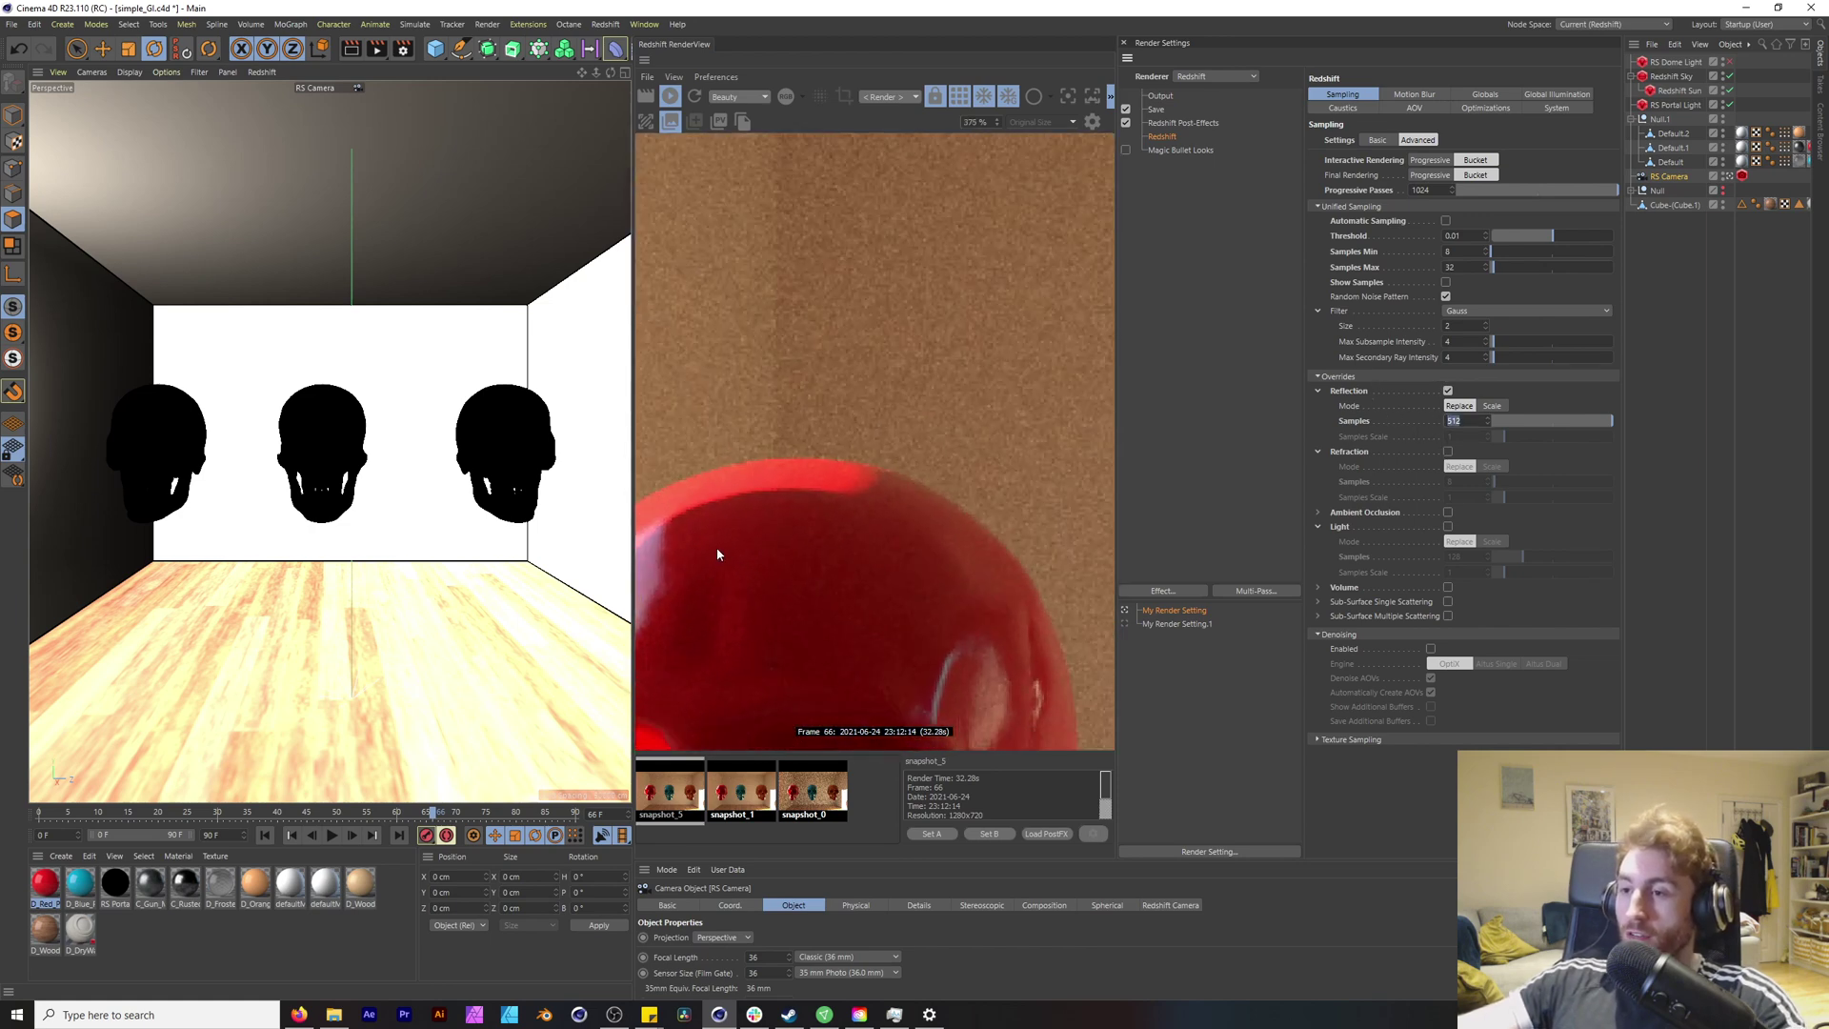
{"action": "middle_click_drag", "start_coordinate": [717, 547], "coordinate": [889, 523]}
{"action": "middle_click_drag", "start_coordinate": [771, 585], "coordinate": [827, 551]}
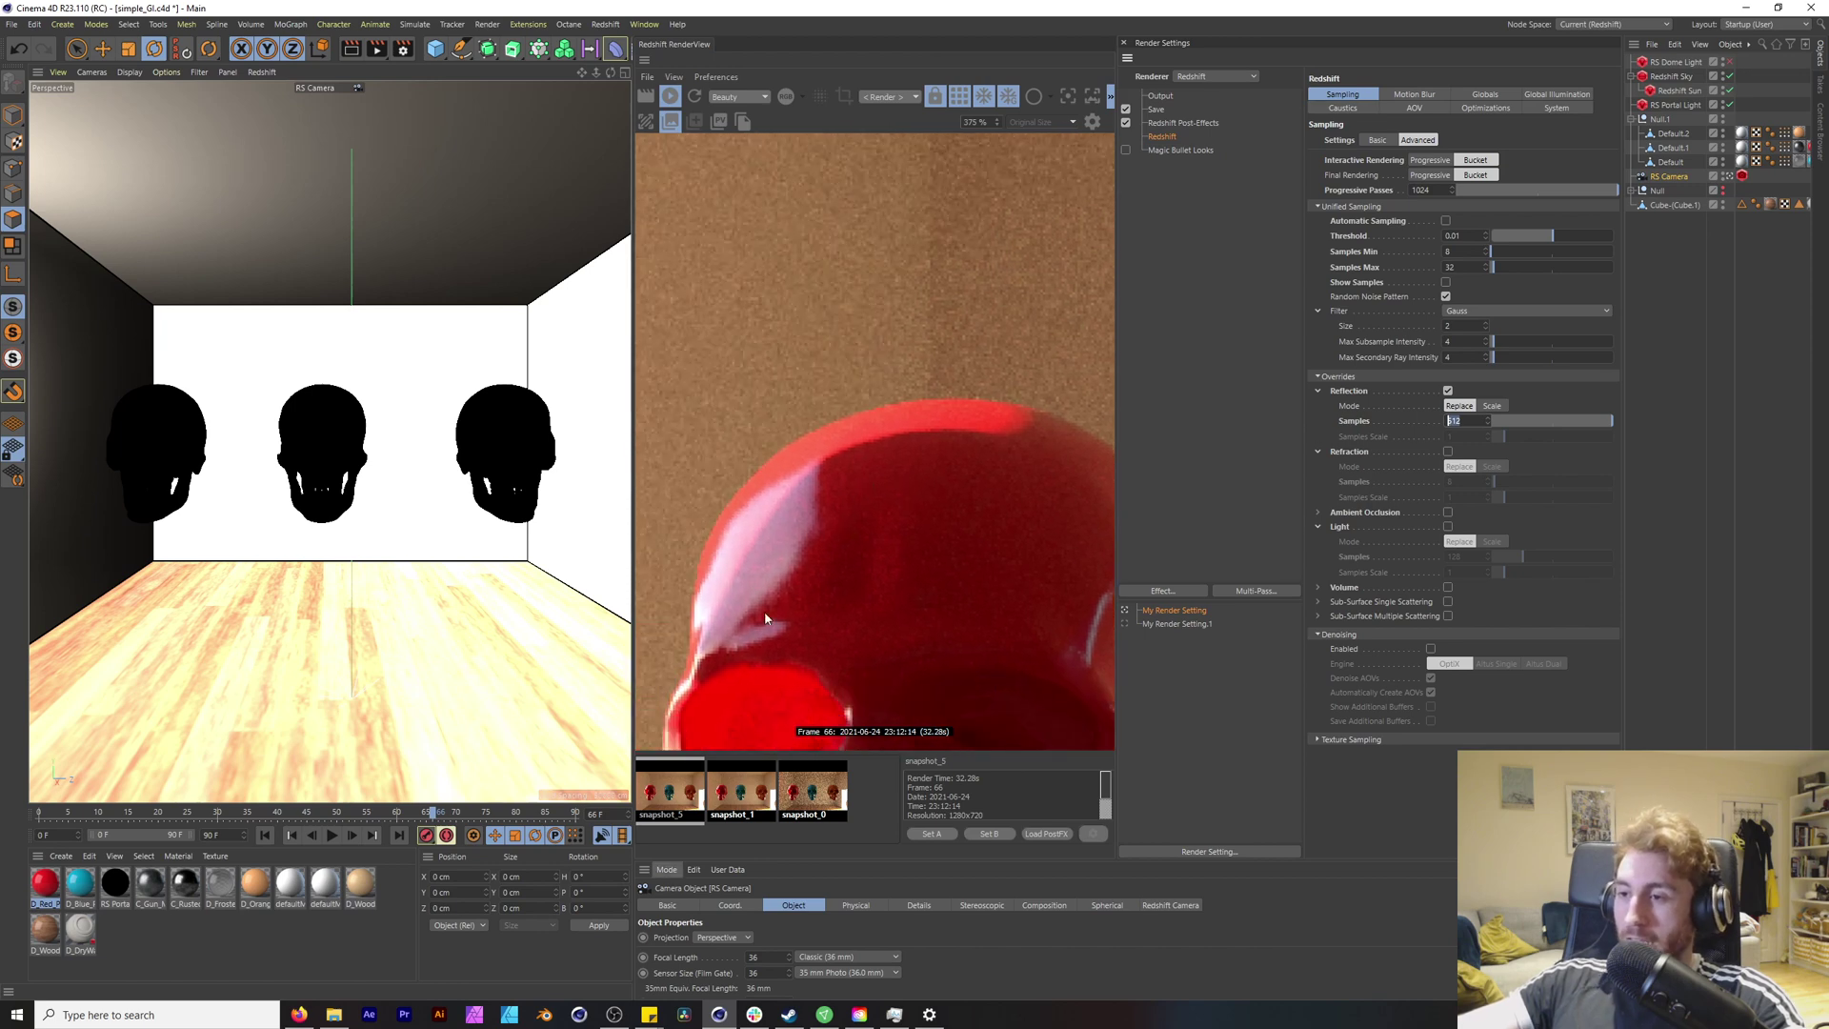
{"action": "middle_click_drag", "start_coordinate": [813, 658], "coordinate": [818, 456]}
{"action": "scroll", "coordinate": [894, 435], "scroll_direction": "down", "scroll_amount": 5}
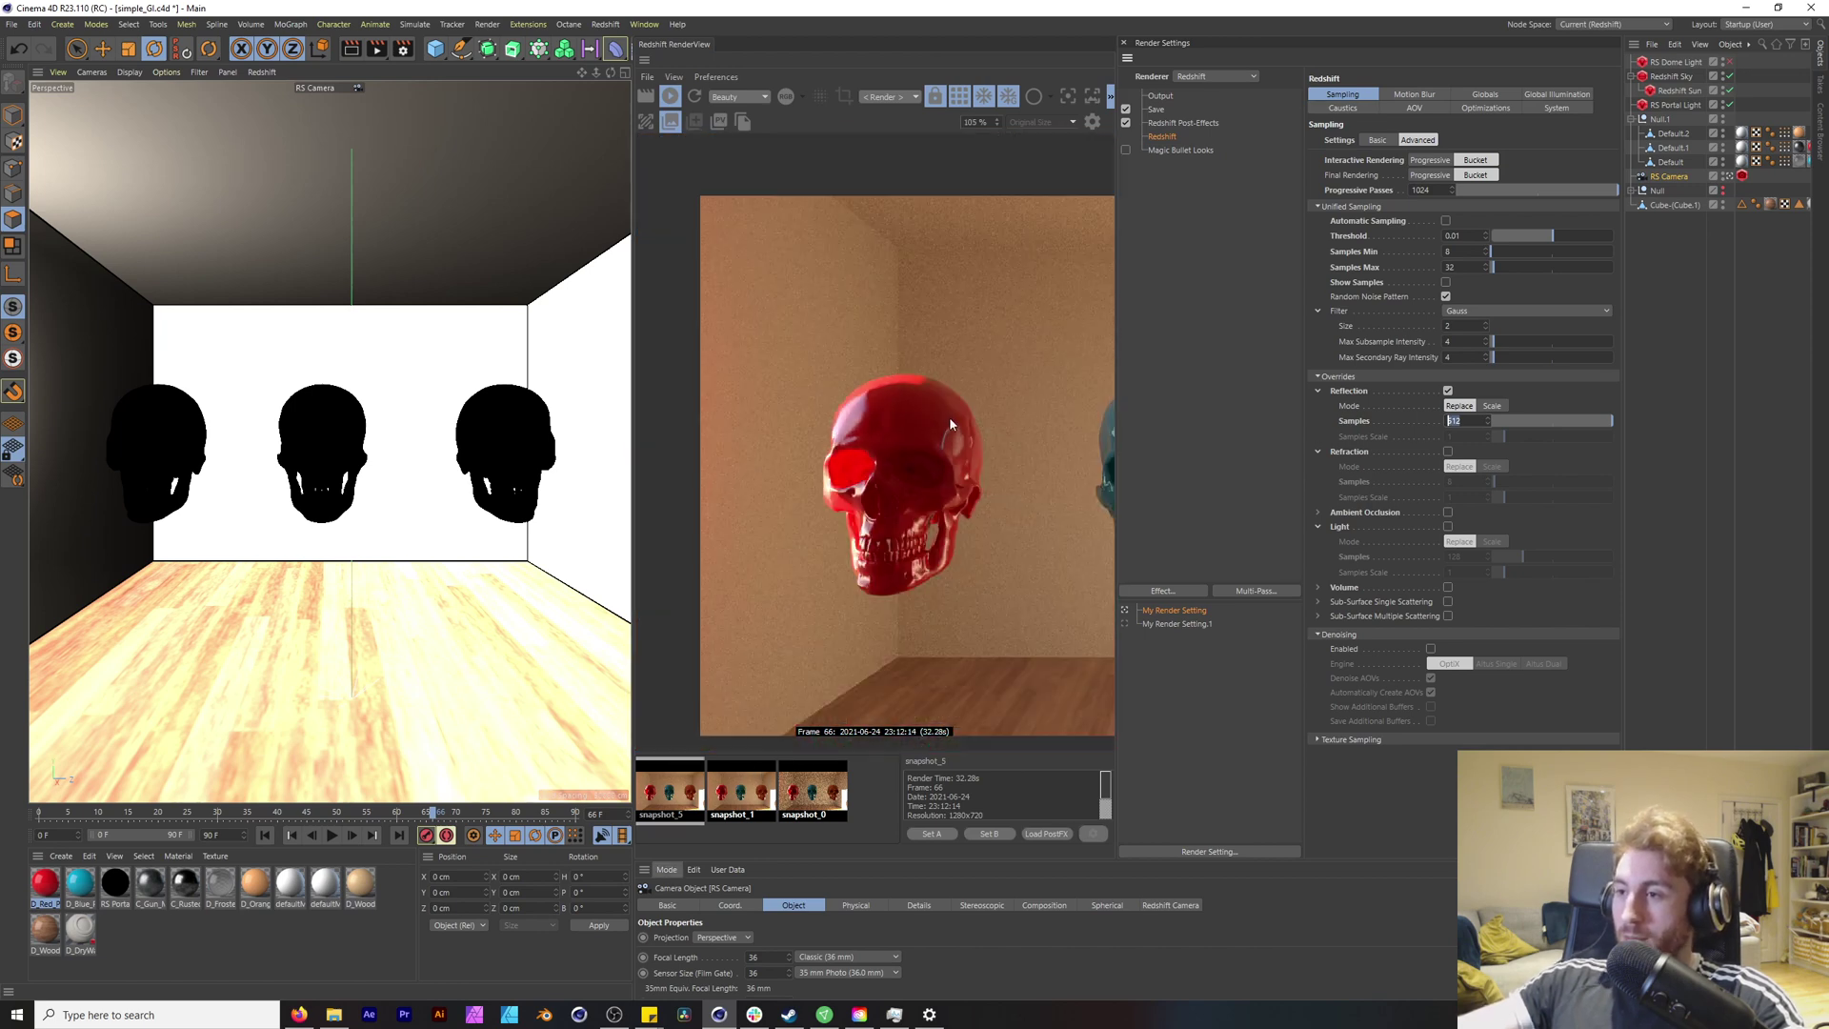
{"action": "middle_click_drag", "start_coordinate": [949, 415], "coordinate": [794, 469]}
Step: Enable the Light sampling override and set its samples to 512
{"action": "left_click", "coordinate": [1448, 527]}
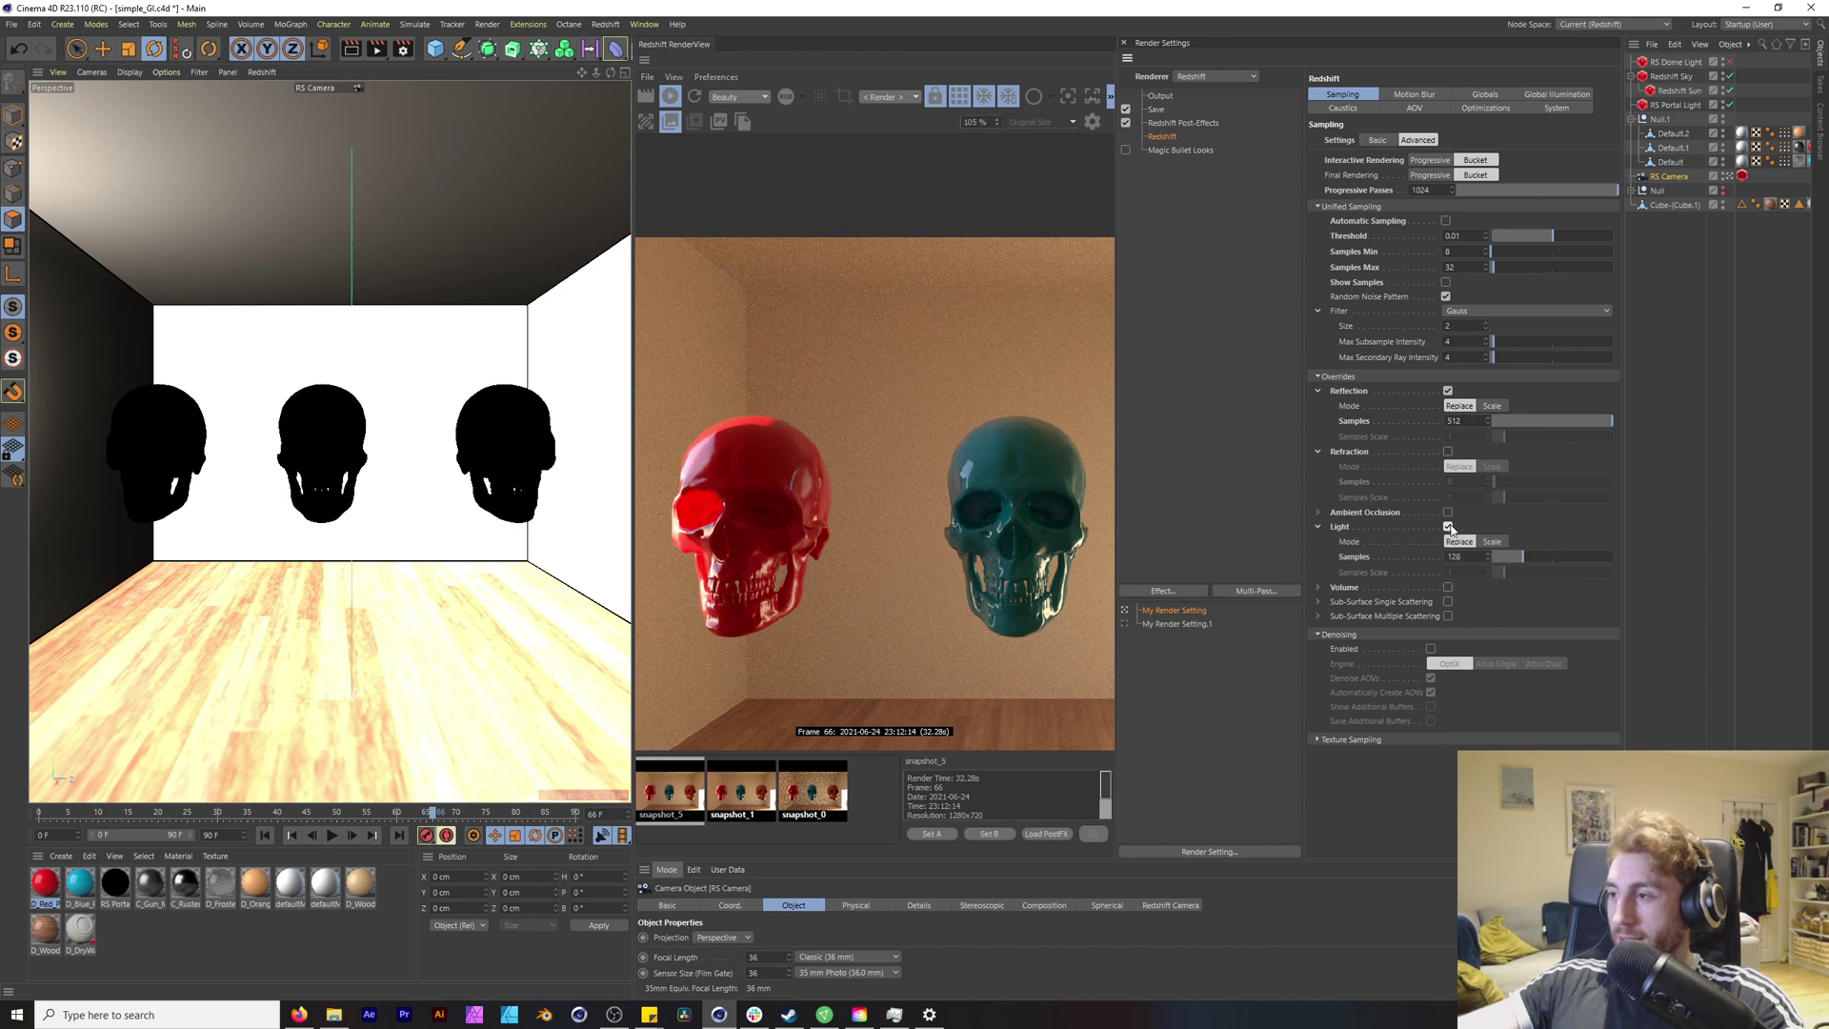
{"action": "left_click", "coordinate": [1455, 556]}
{"action": "type", "text": "11"}
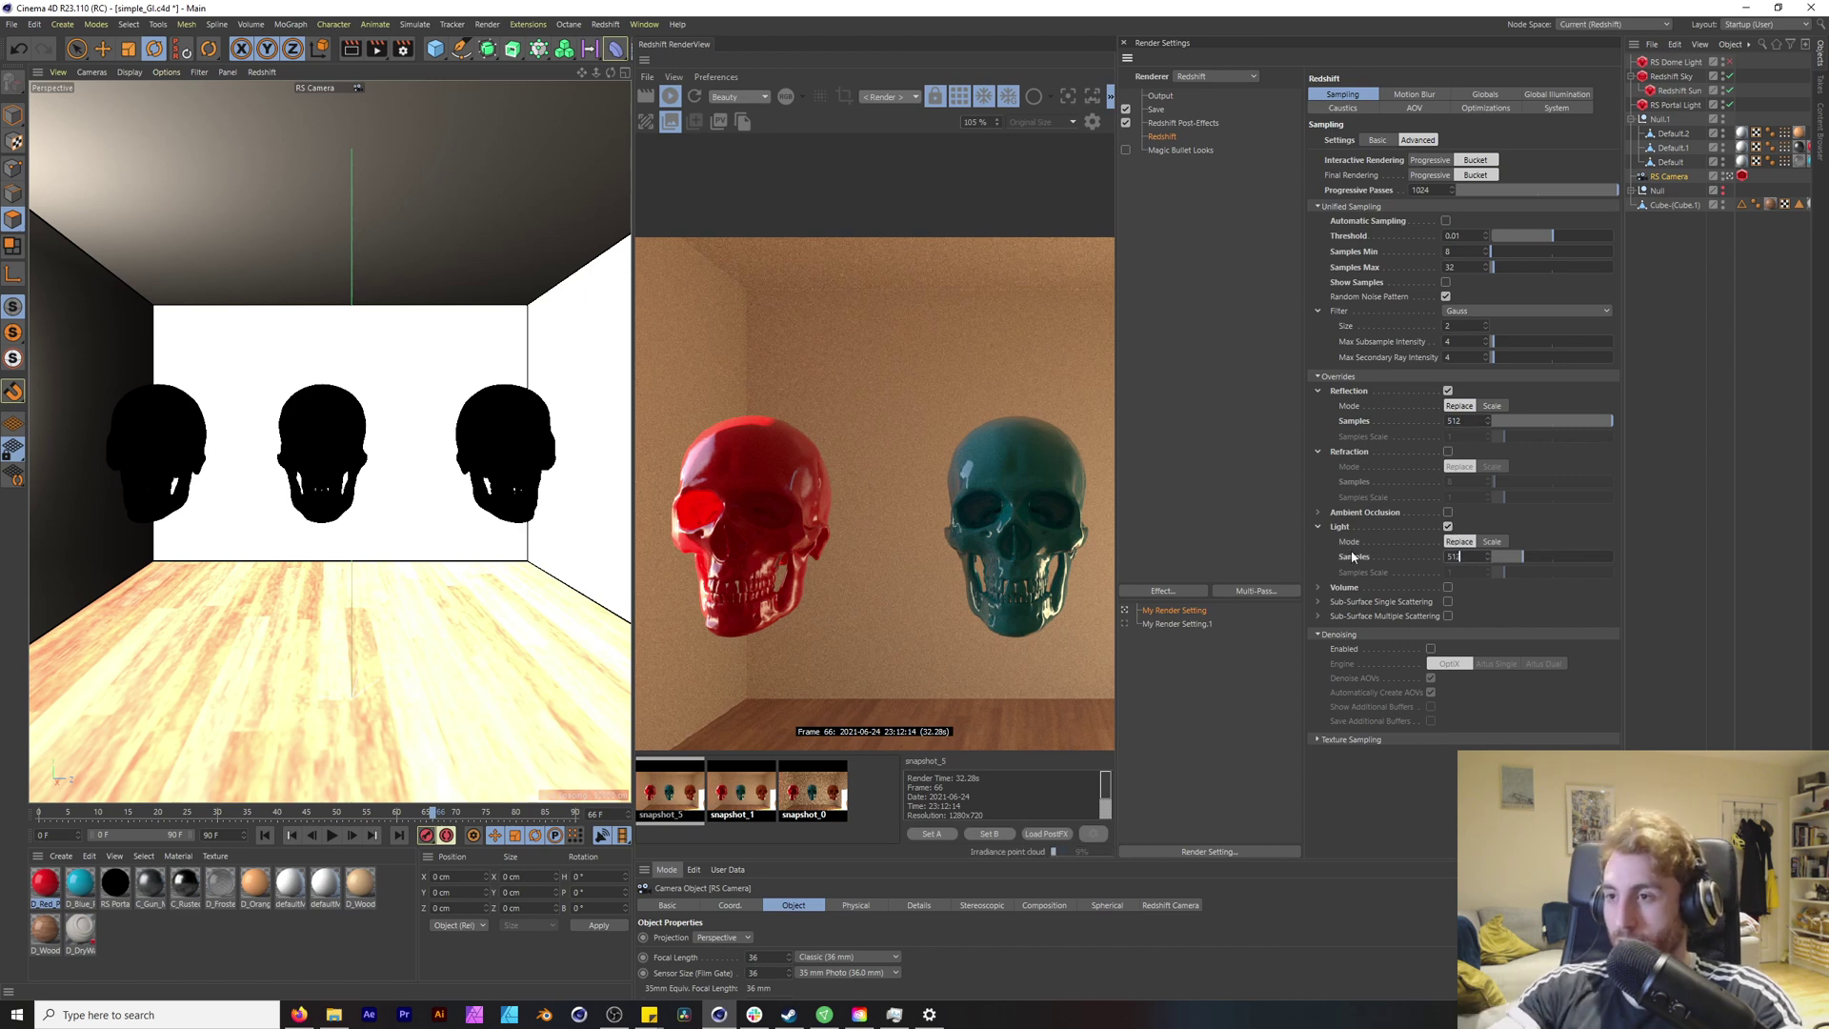
{"action": "type", "text": "2"}
{"action": "key", "text": "Return"}
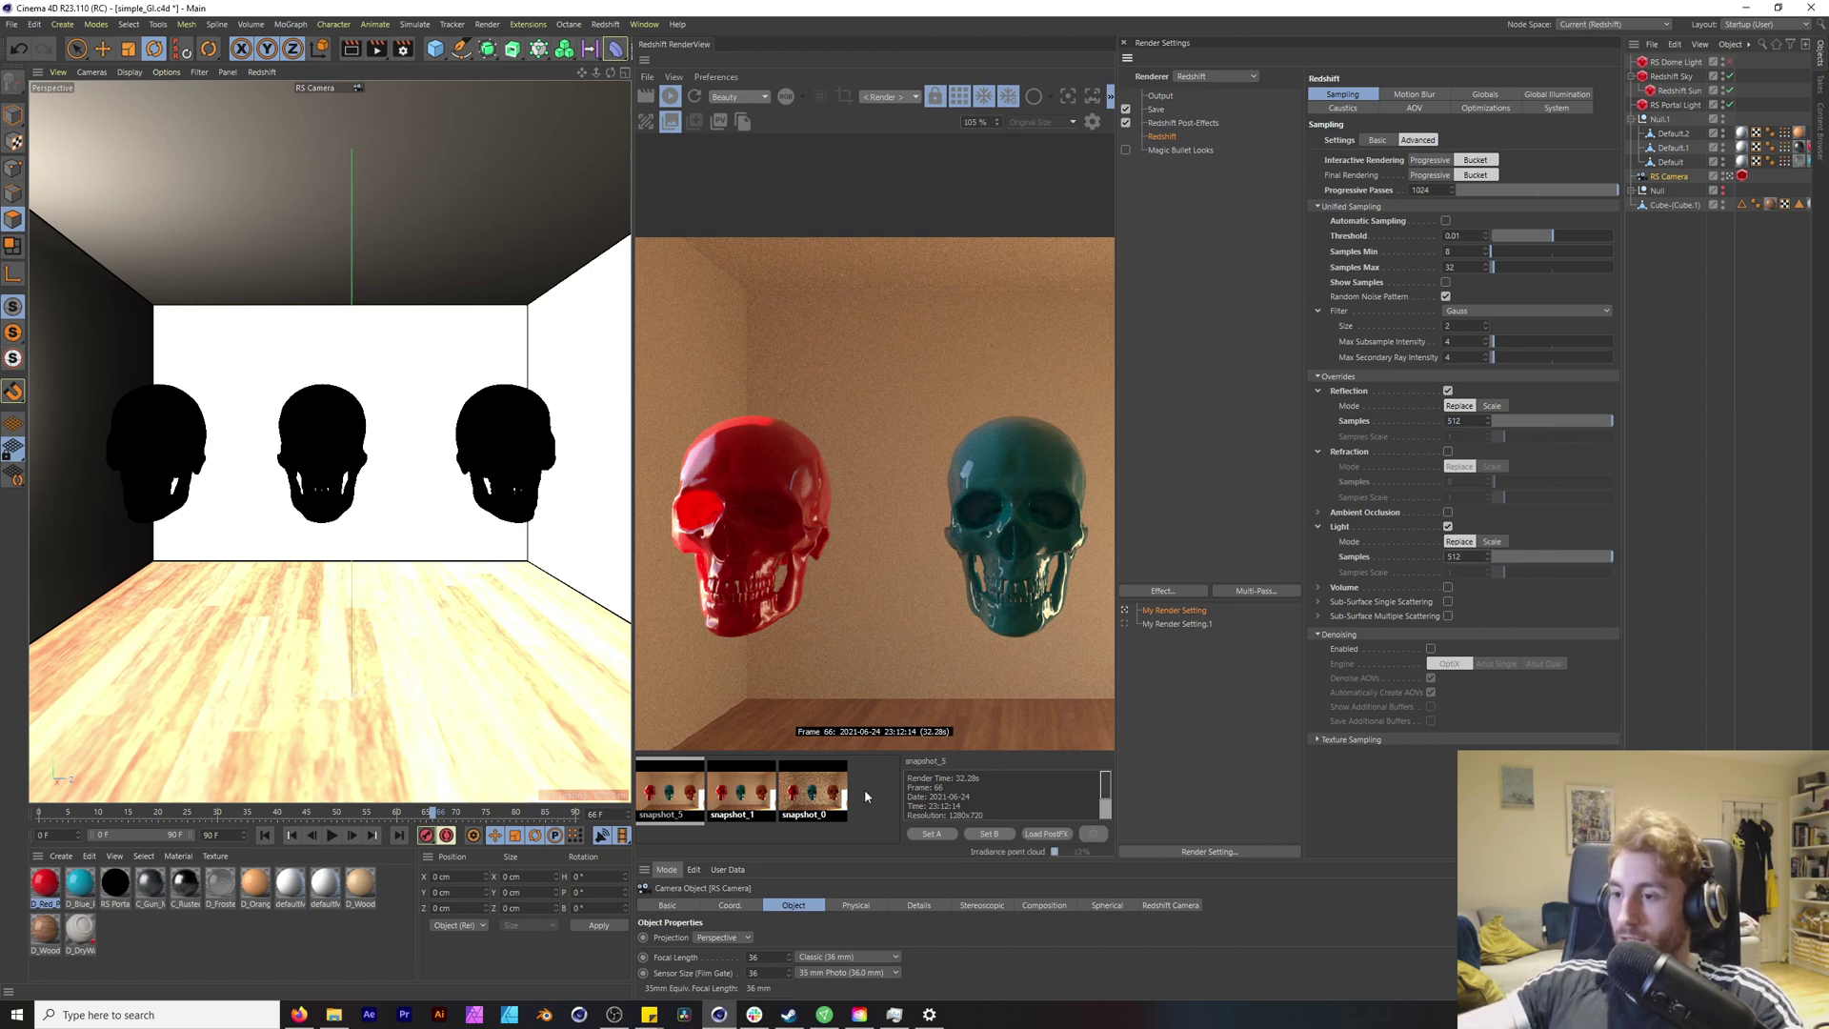
Step: Return to the live render, turn on the render region and fit it closely around the red skull
{"action": "left_click", "coordinate": [865, 791]}
{"action": "left_click", "coordinate": [845, 97]}
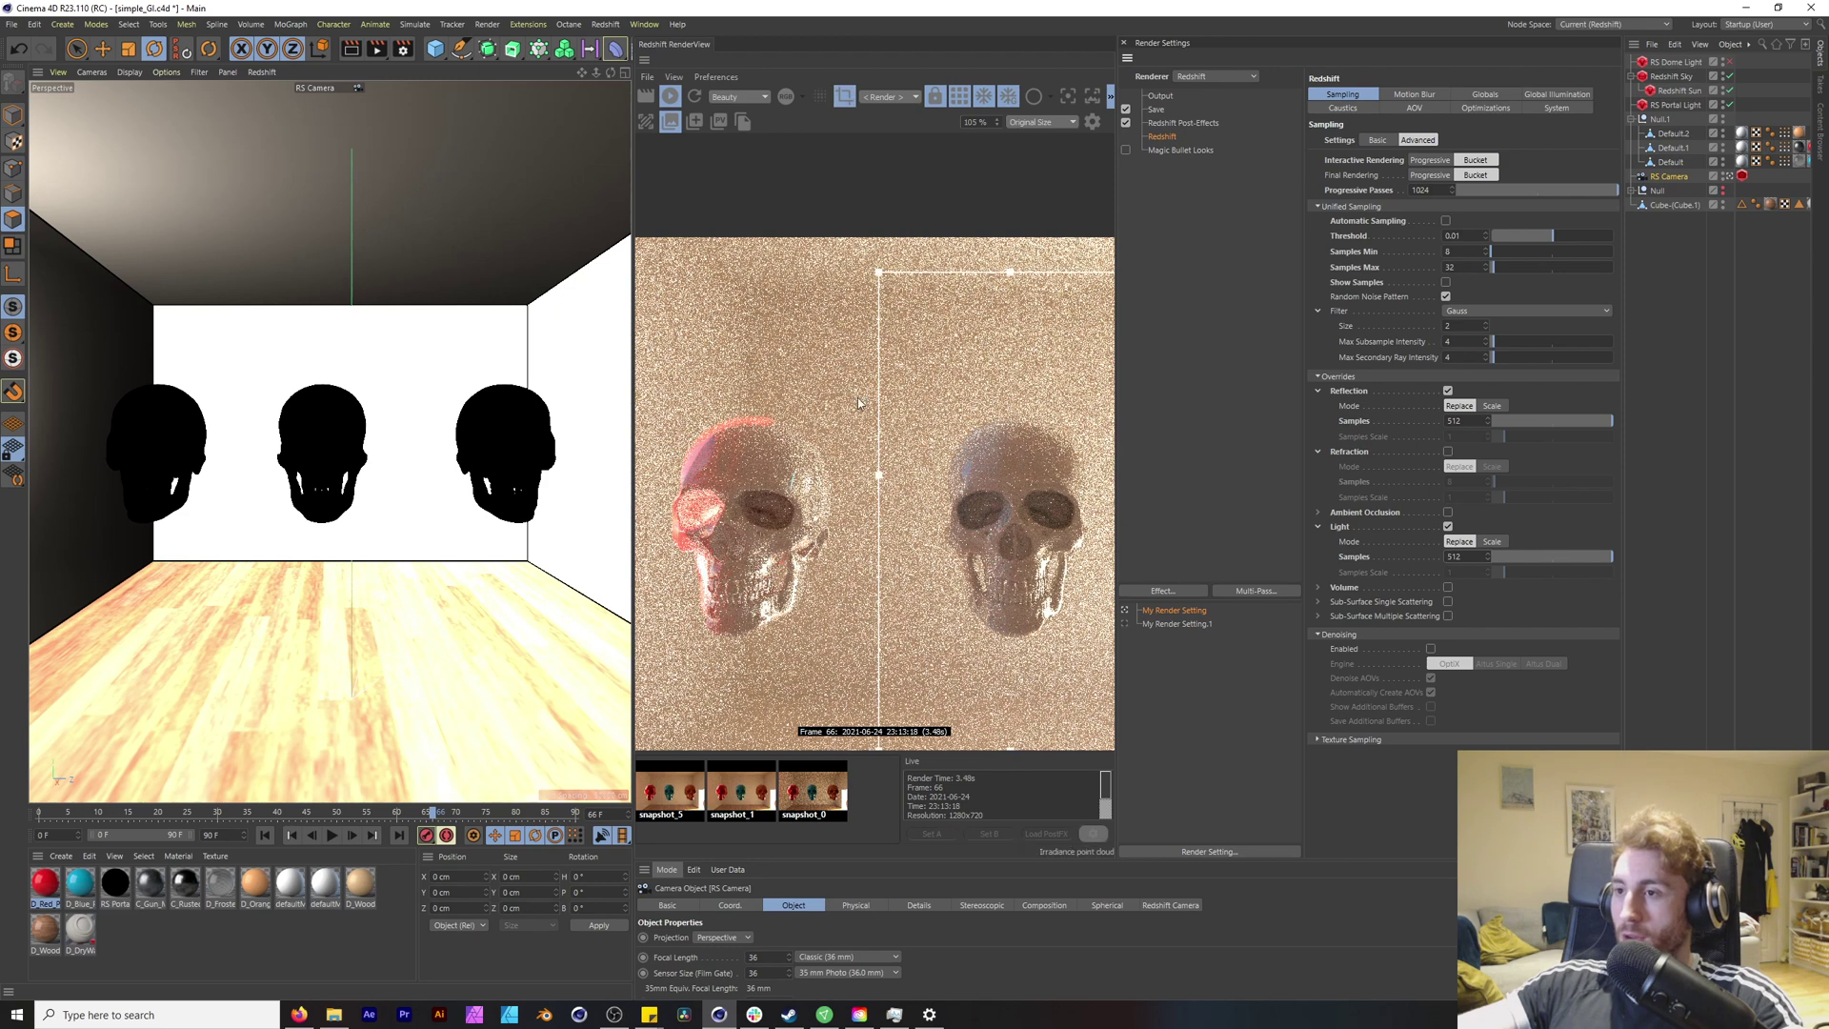
{"action": "left_click_drag", "start_coordinate": [879, 474], "coordinate": [665, 471]}
{"action": "scroll", "coordinate": [739, 464], "scroll_direction": "down", "scroll_amount": 2}
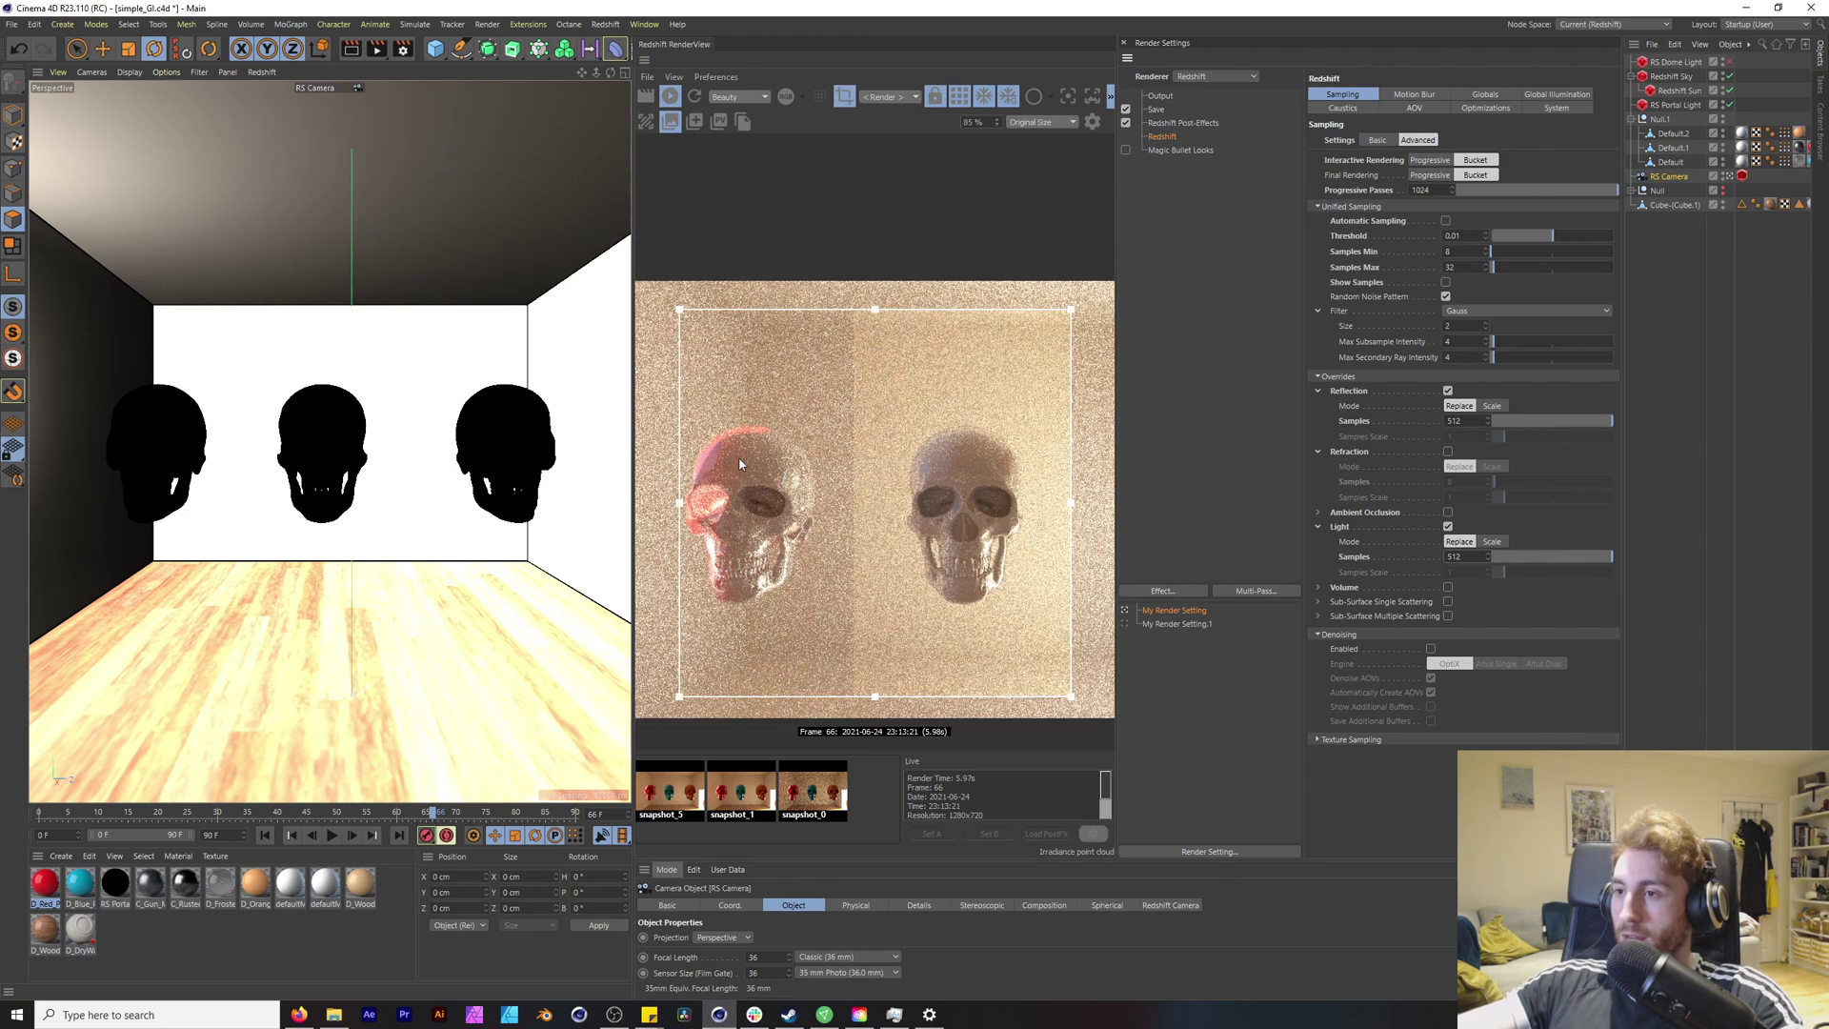
{"action": "scroll", "coordinate": [739, 464], "scroll_direction": "down", "scroll_amount": 1}
{"action": "left_click_drag", "start_coordinate": [1019, 498], "coordinate": [819, 506]}
{"action": "left_click_drag", "start_coordinate": [758, 335], "coordinate": [745, 409]}
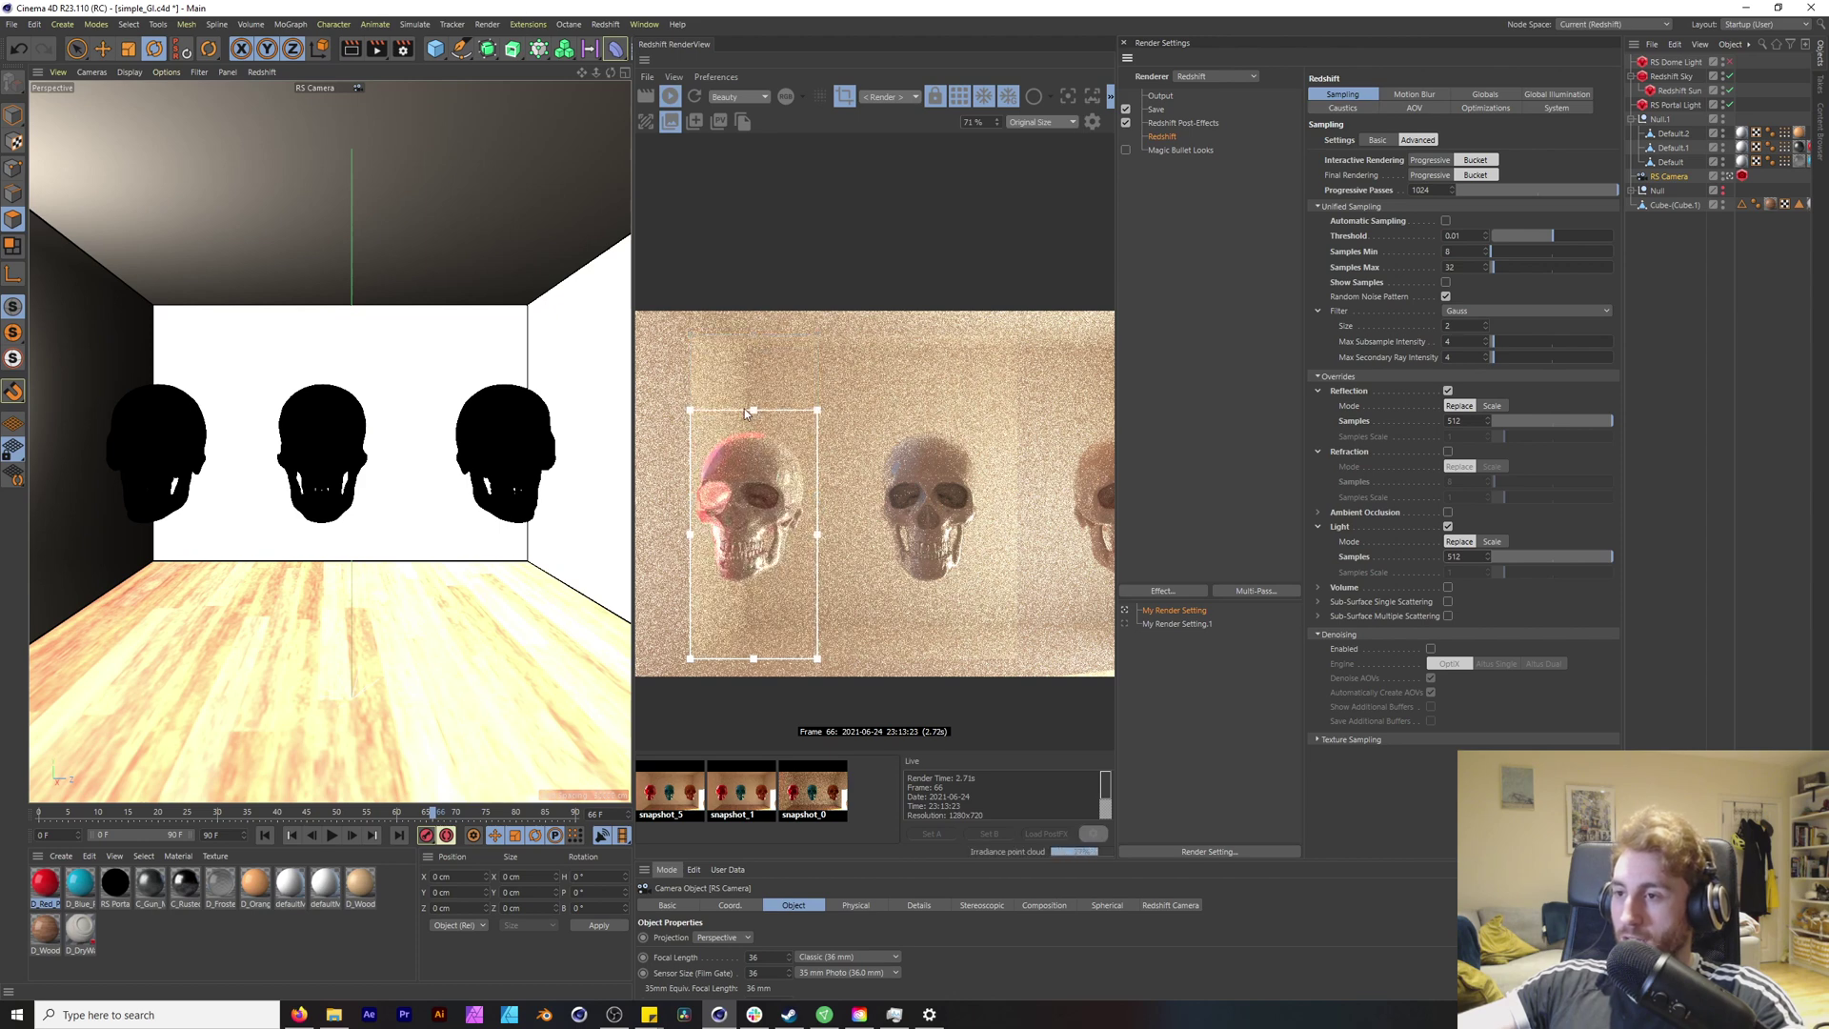
Step: Compare the red skull up close between snapshot_5 and the live region render
{"action": "left_click", "coordinate": [657, 798]}
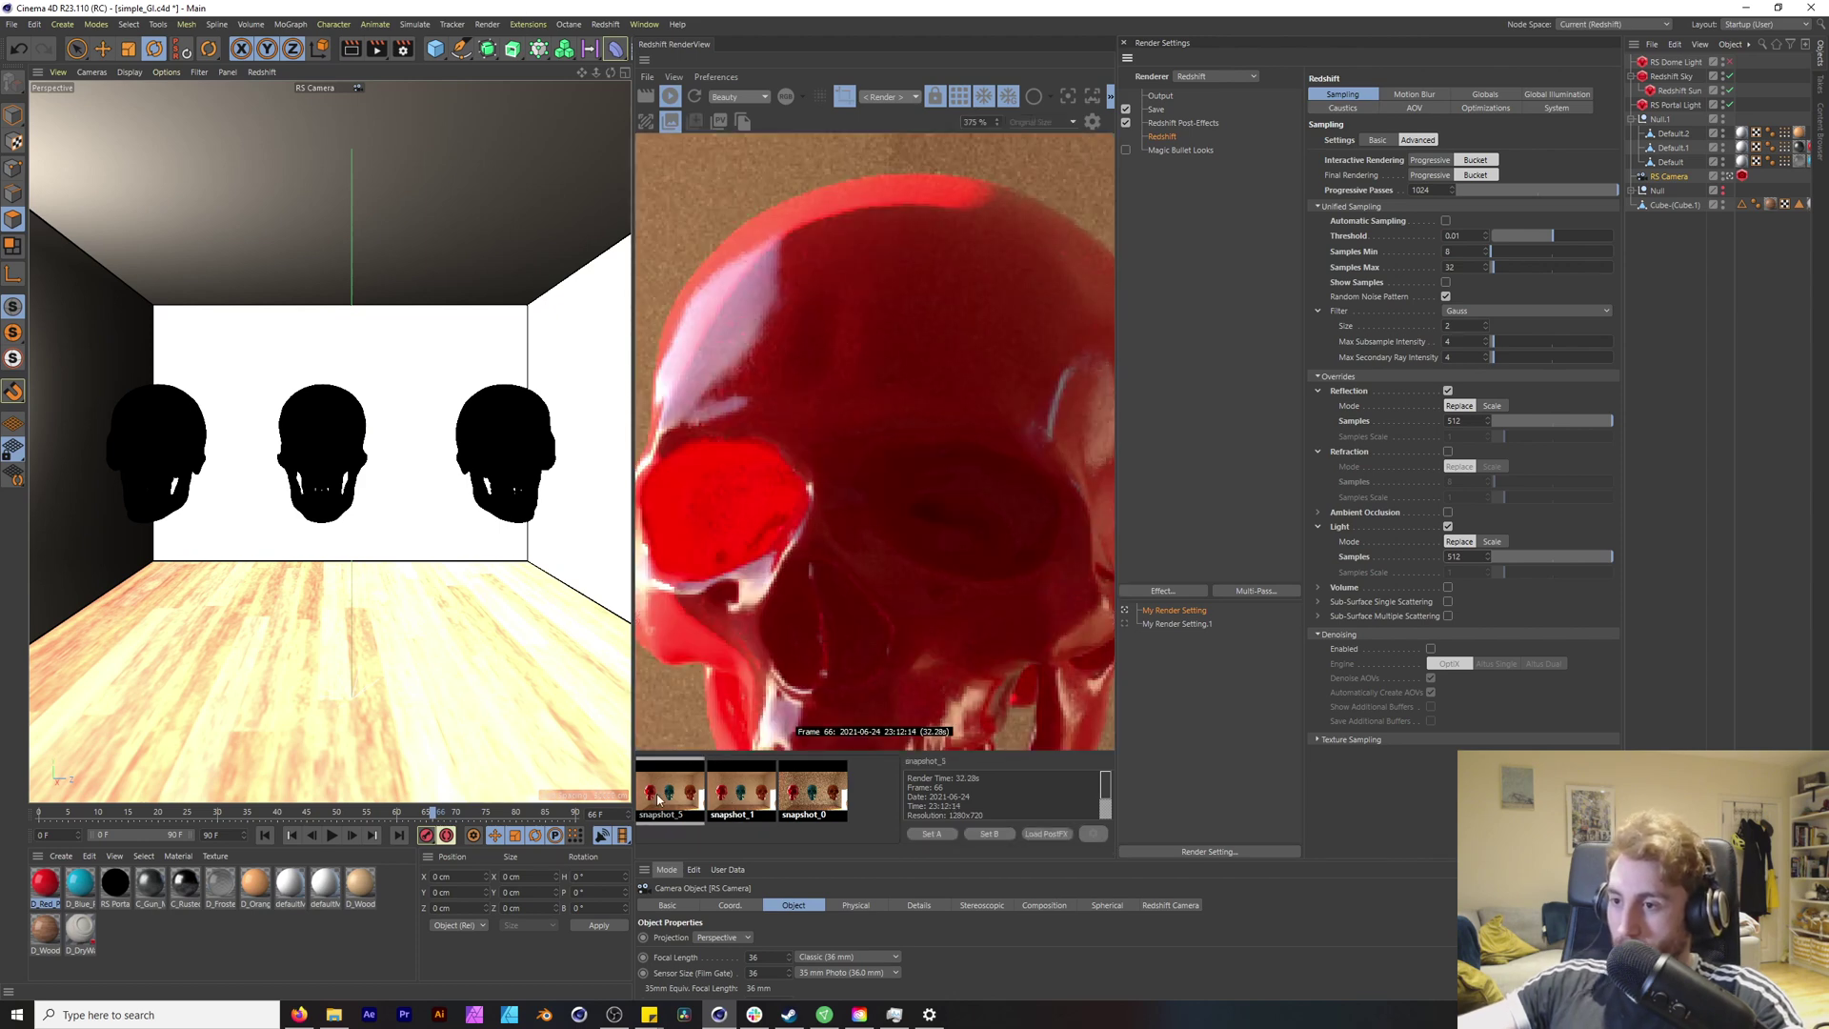
{"action": "left_click", "coordinate": [854, 787]}
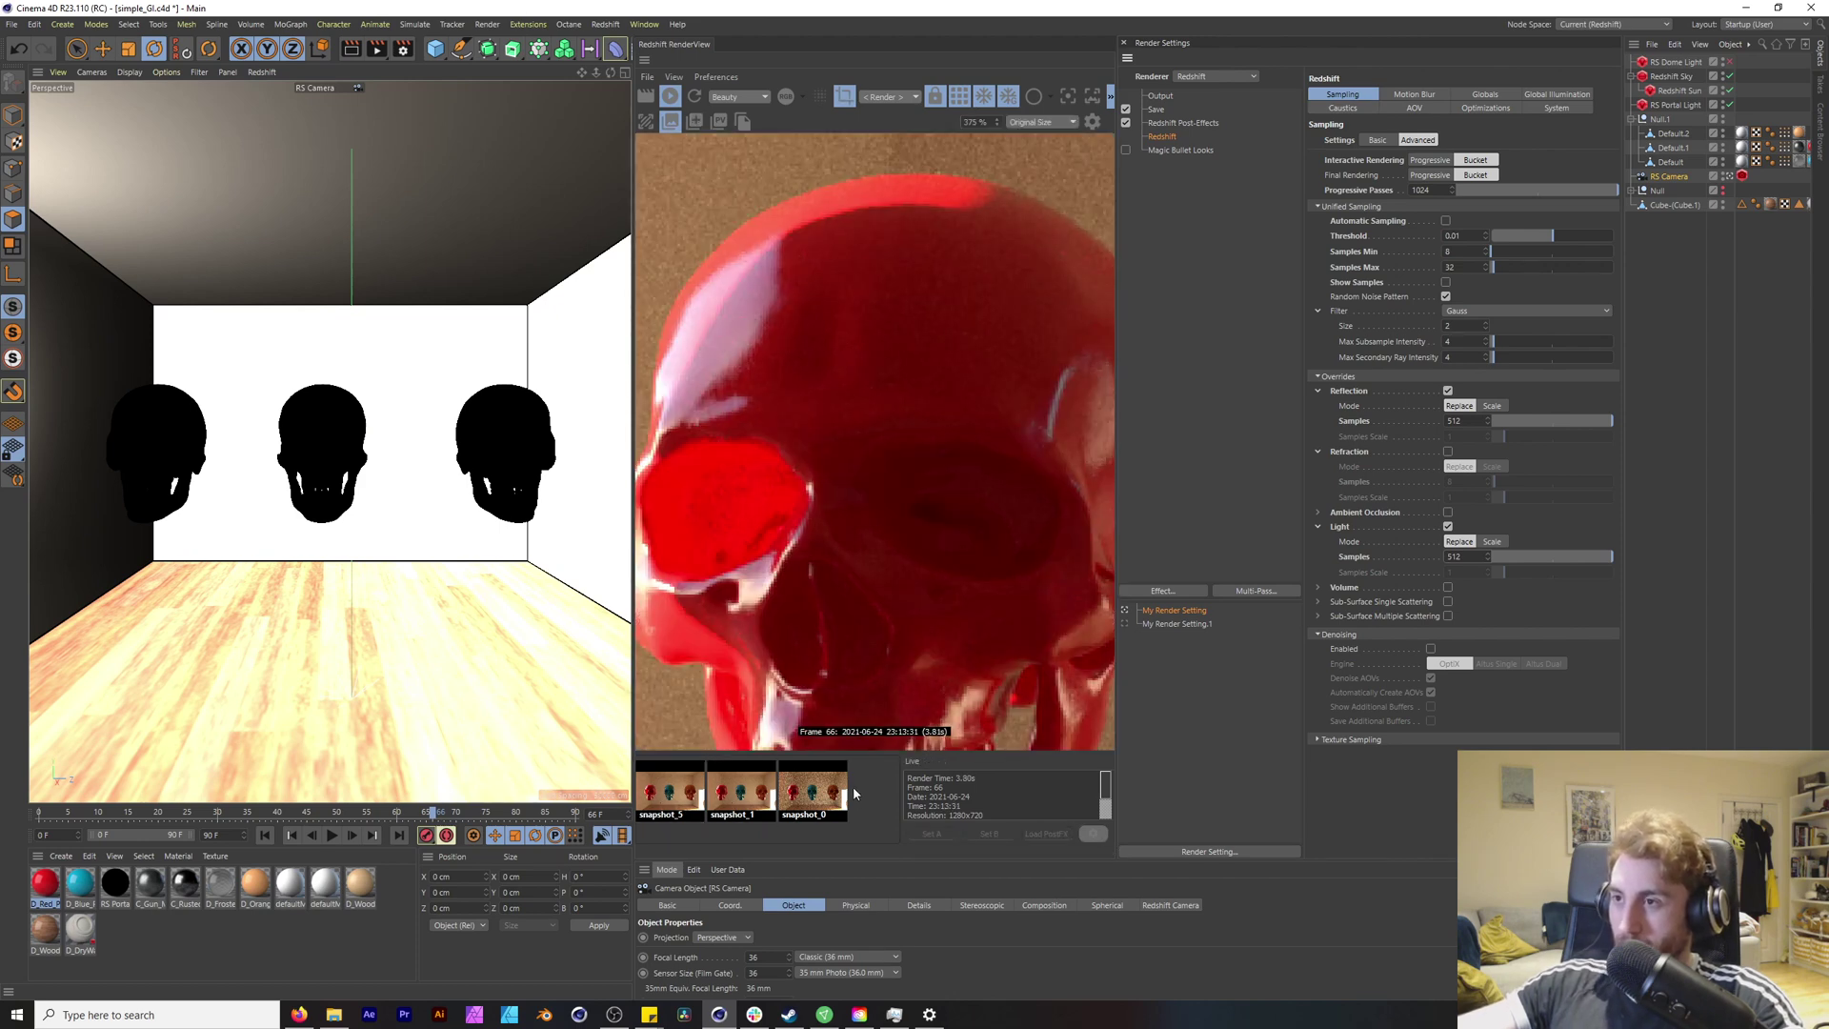
{"action": "left_click", "coordinate": [678, 797]}
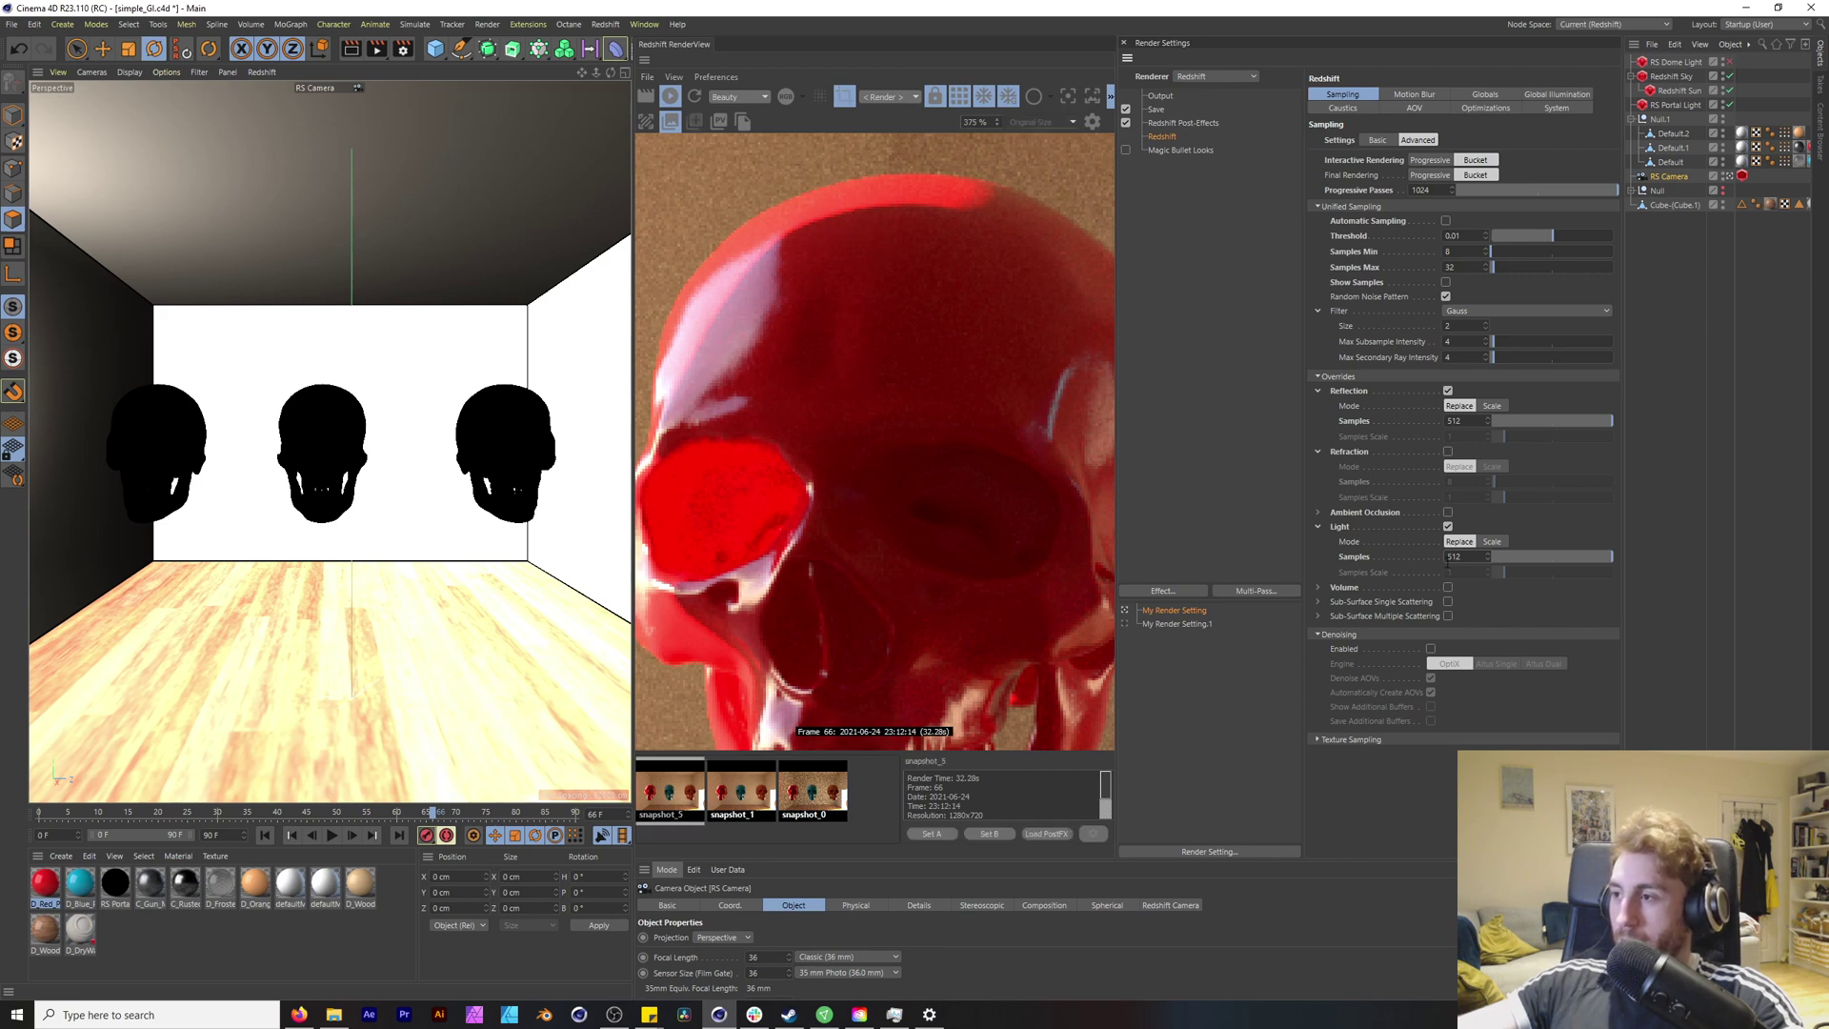
{"action": "scroll", "coordinate": [981, 631], "scroll_direction": "down", "scroll_amount": 2}
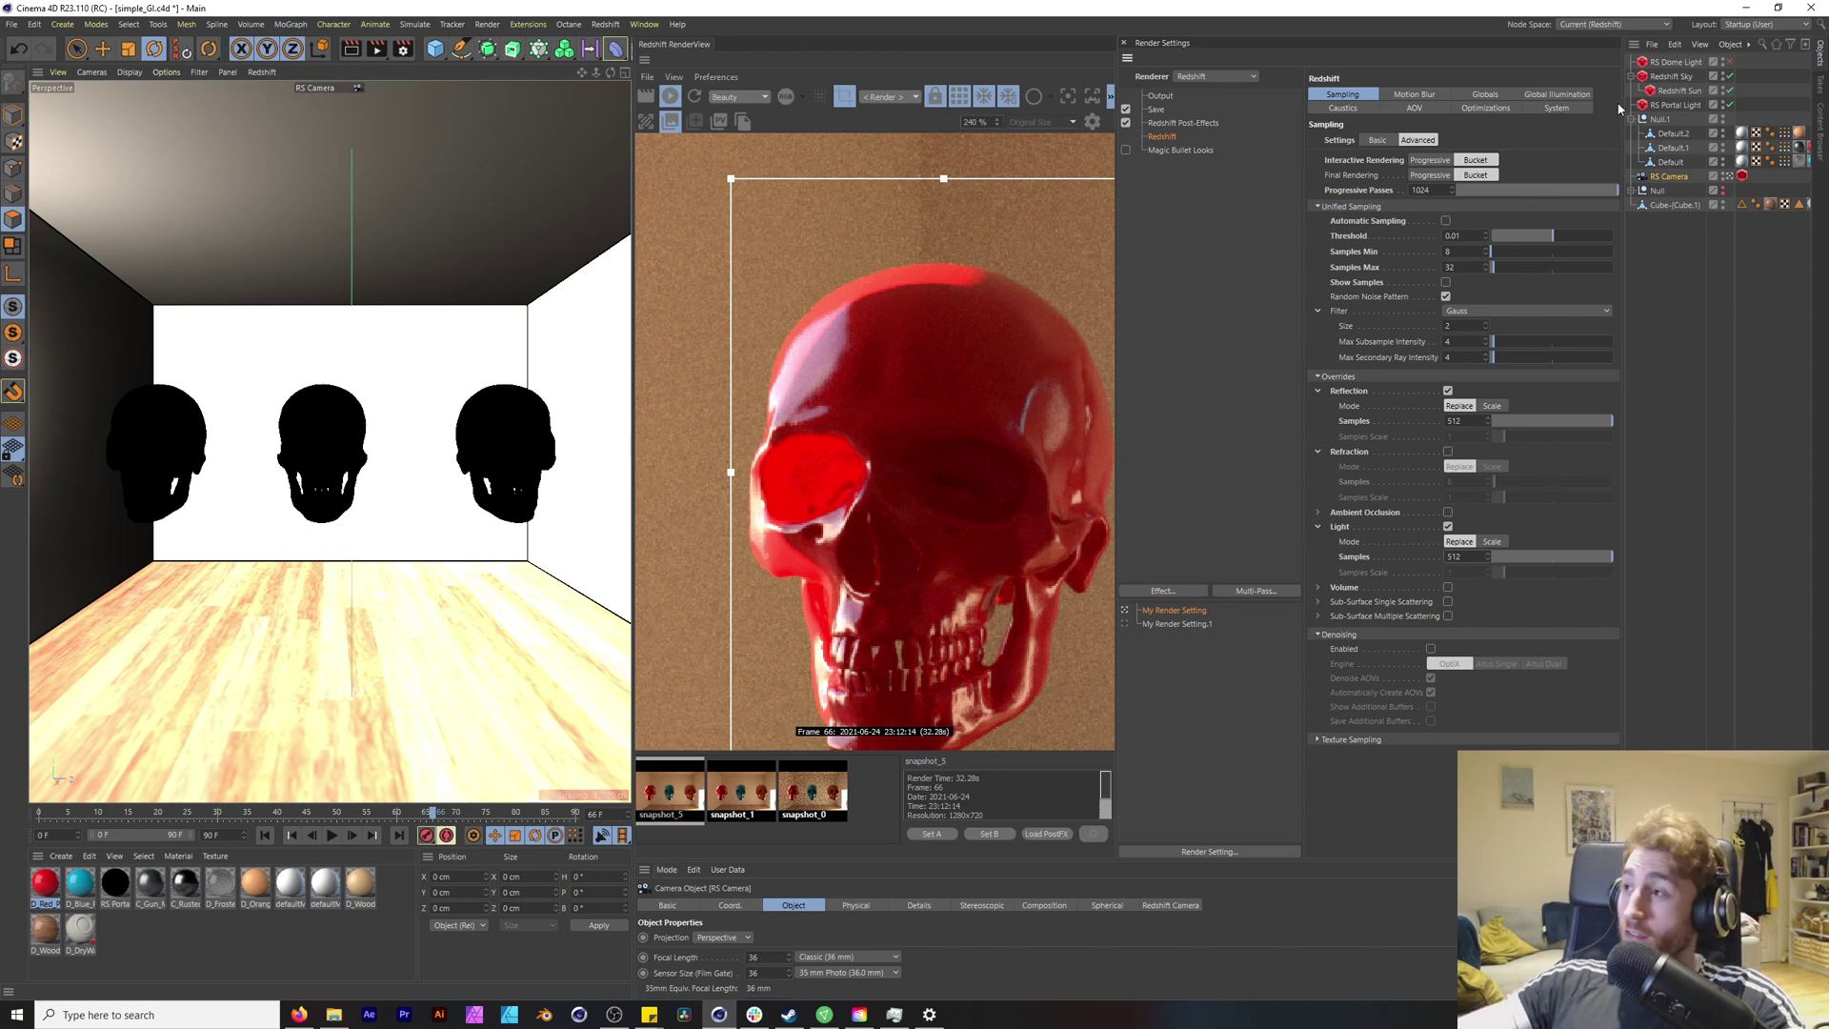
Step: Select the Redshift Sky and compare the red skull's noise across the live render, snapshot_1 and snapshot_5
{"action": "left_click", "coordinate": [1671, 76]}
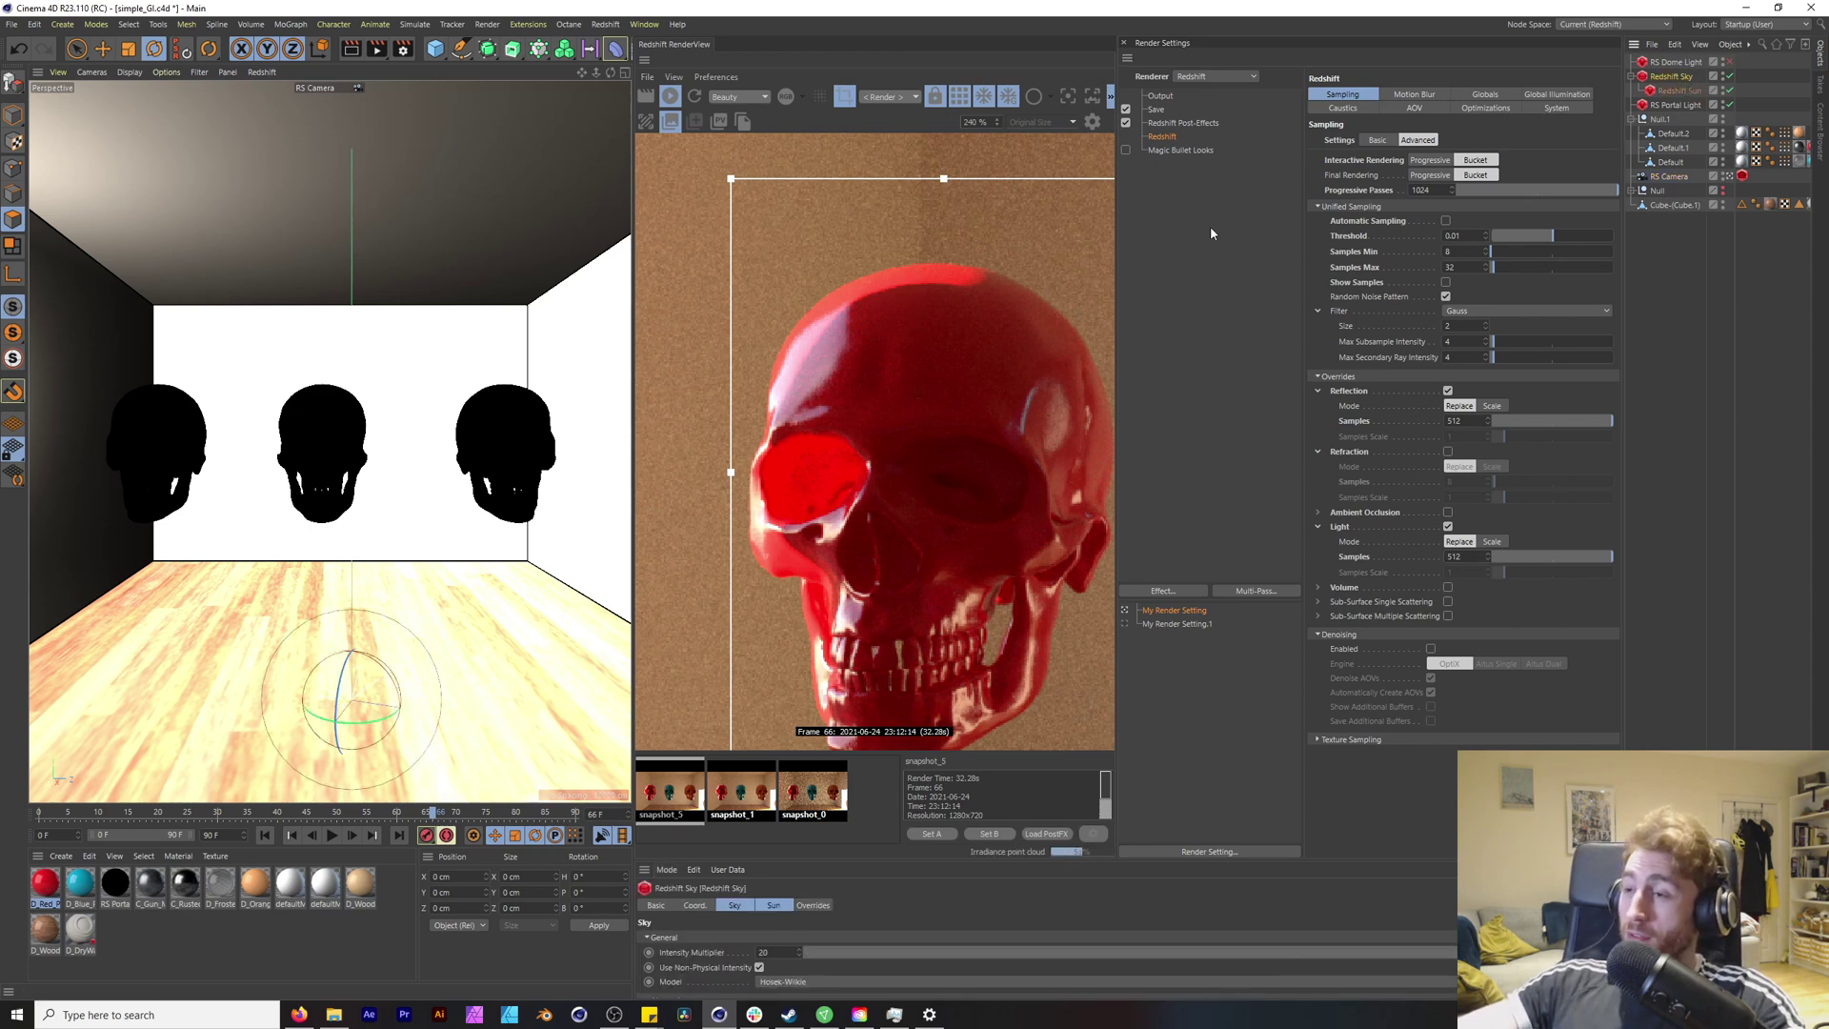
{"action": "scroll", "coordinate": [933, 349], "scroll_direction": "down", "scroll_amount": 3}
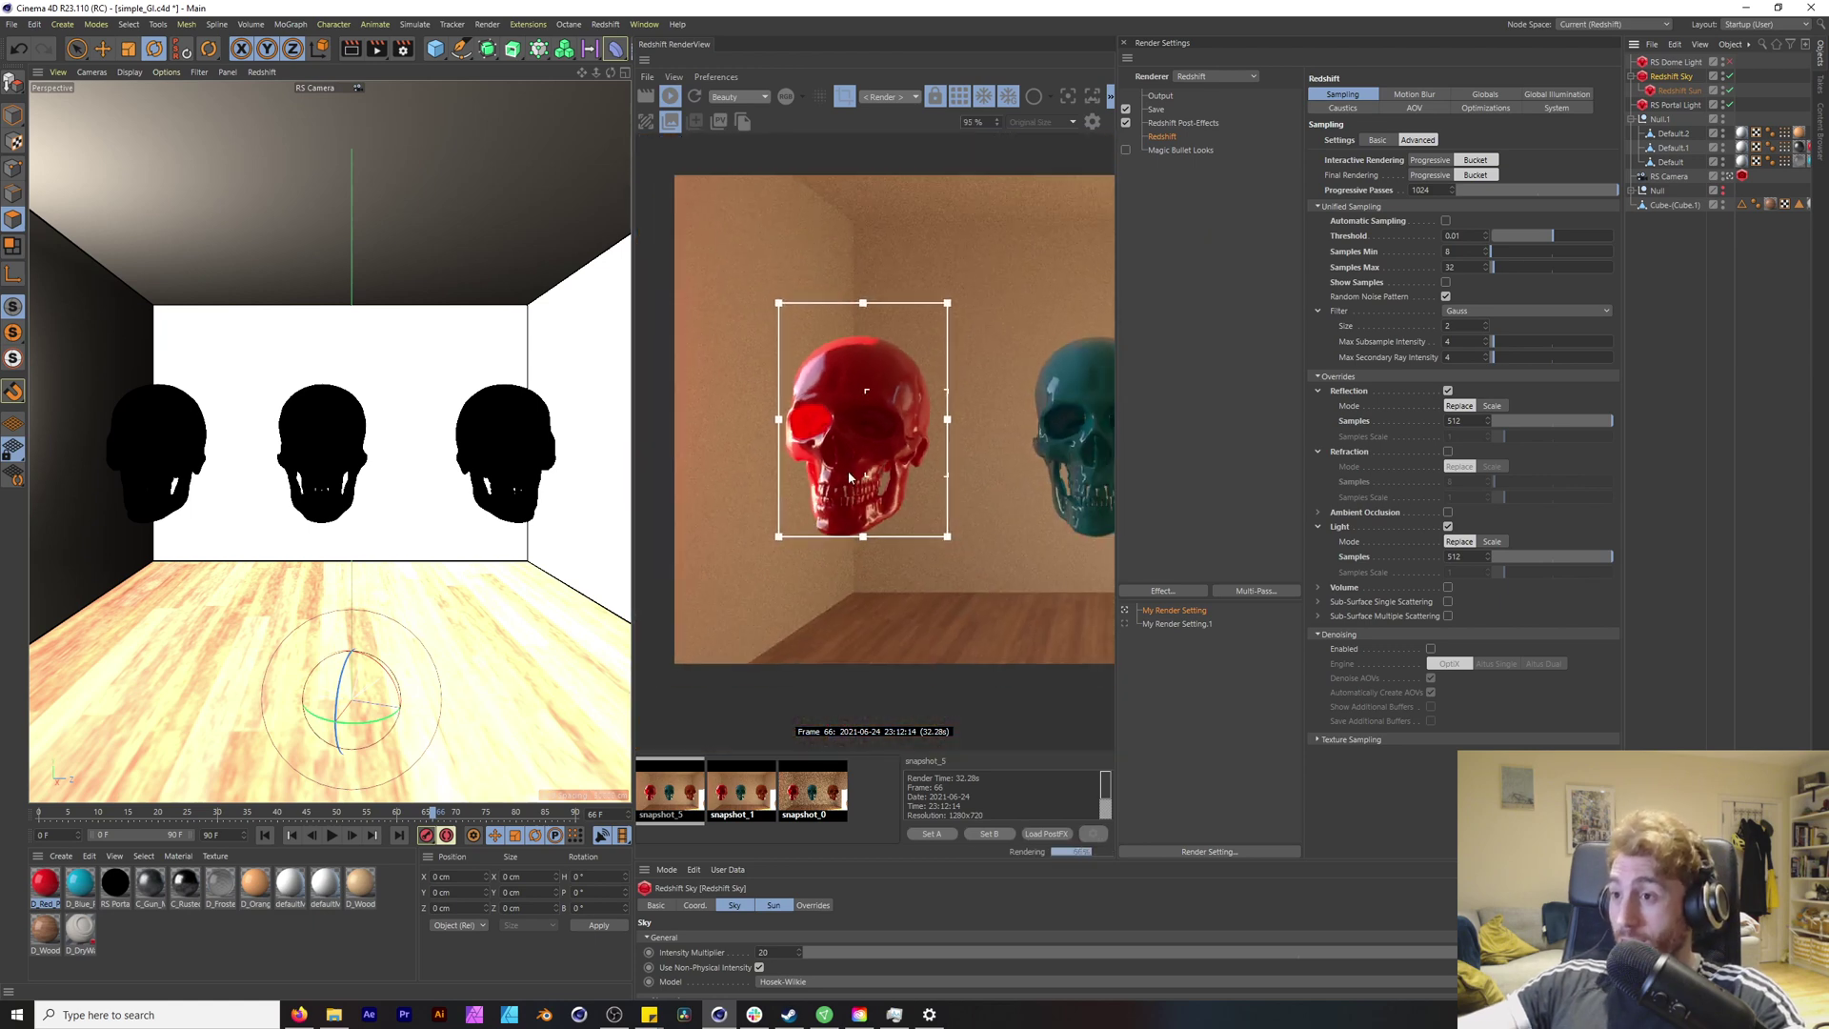
{"action": "scroll", "coordinate": [933, 350], "scroll_direction": "up", "scroll_amount": 3}
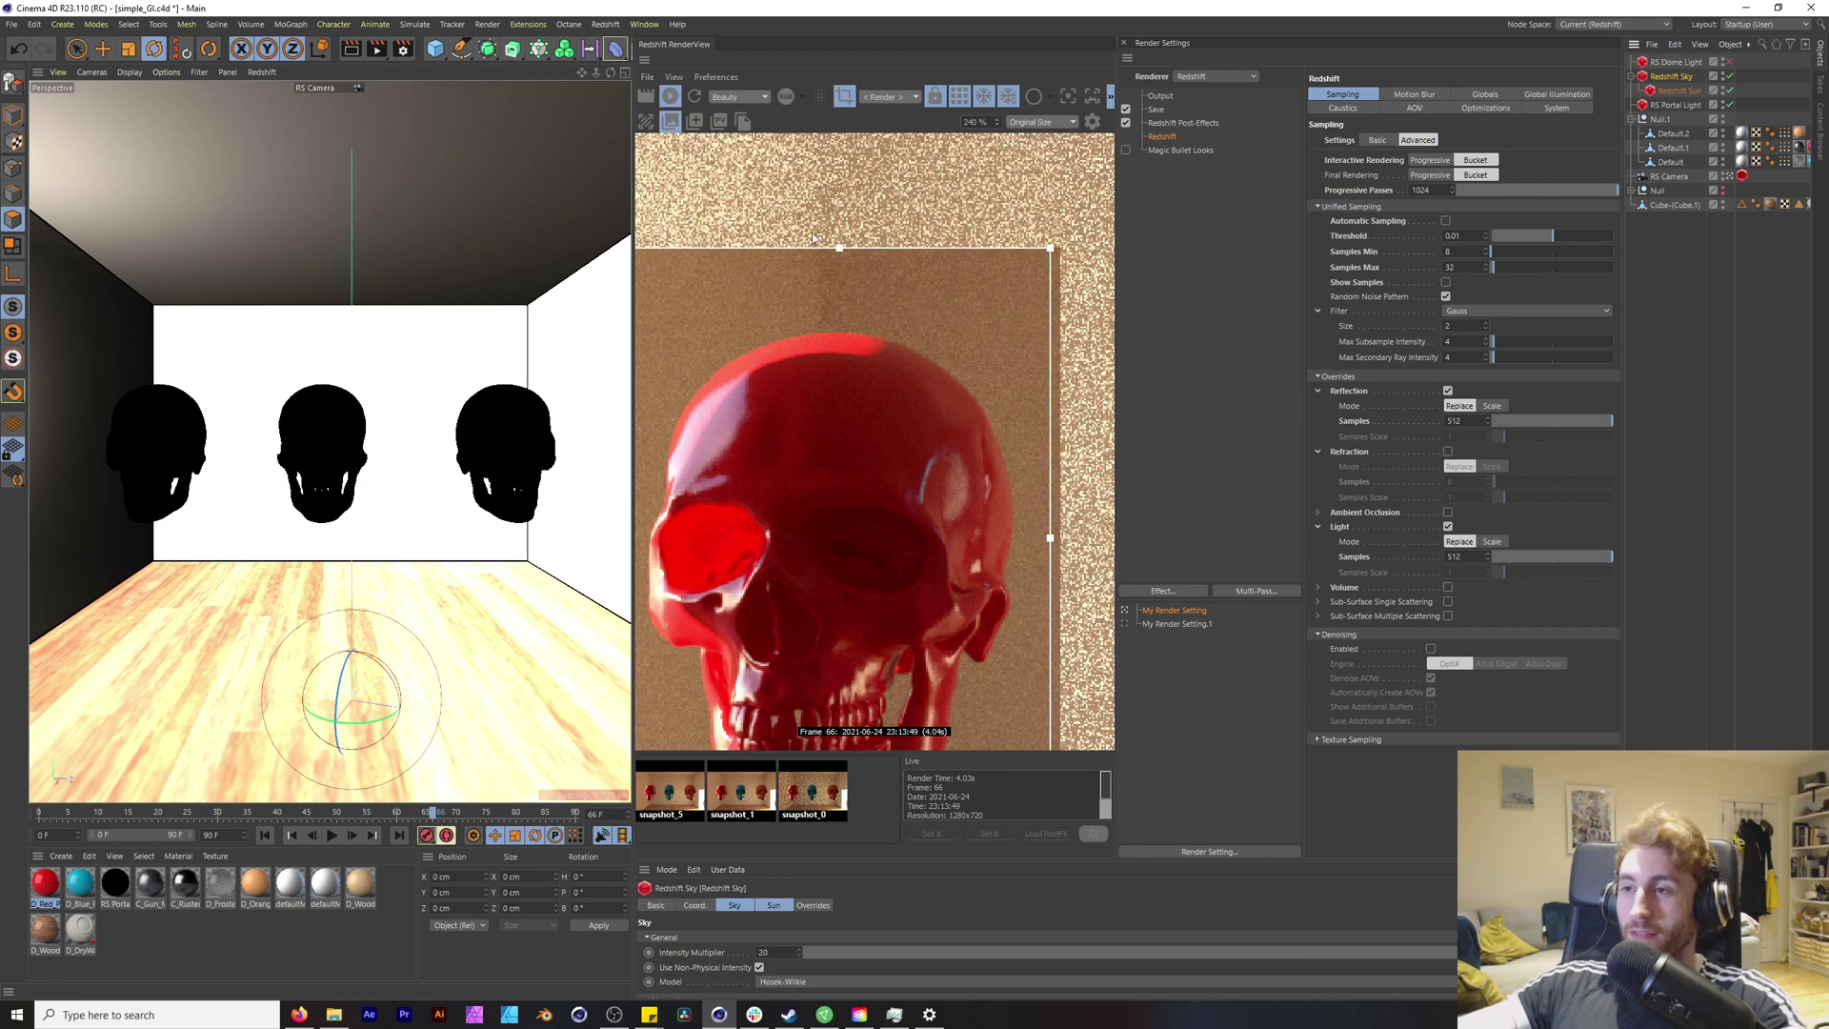
{"action": "left_click", "coordinate": [759, 805]}
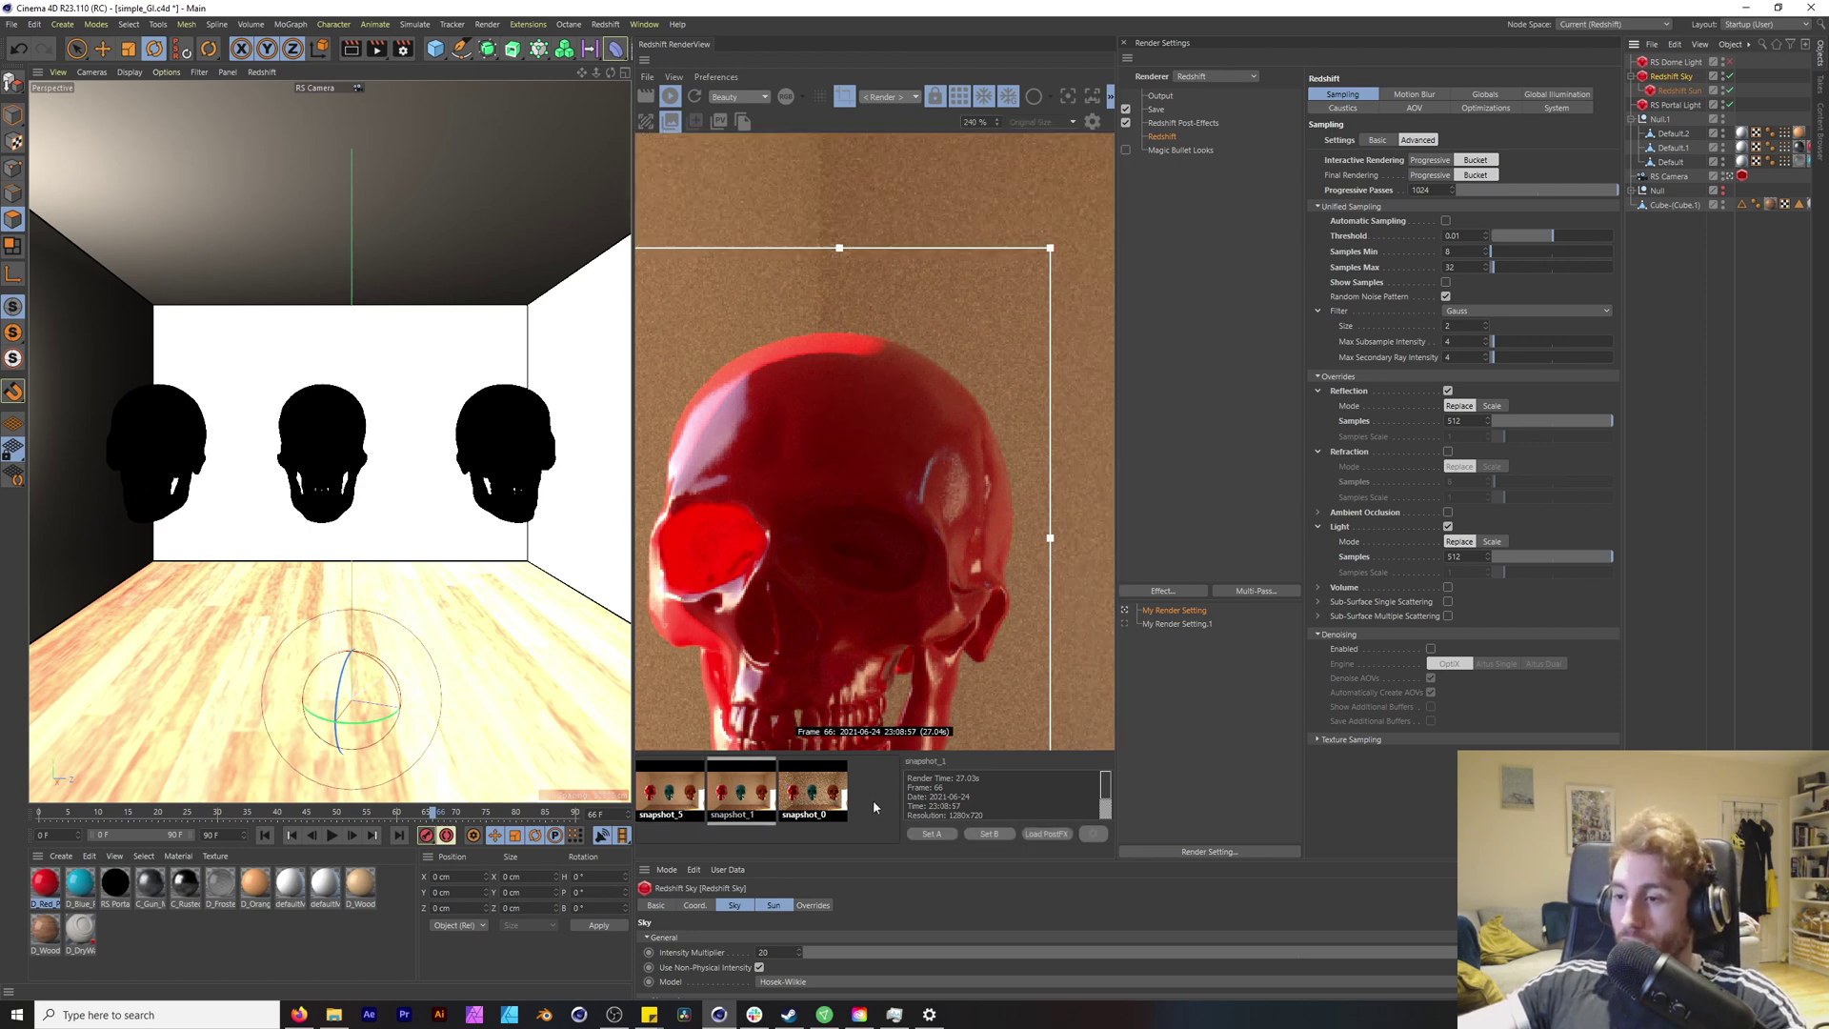
{"action": "left_click", "coordinate": [692, 800]}
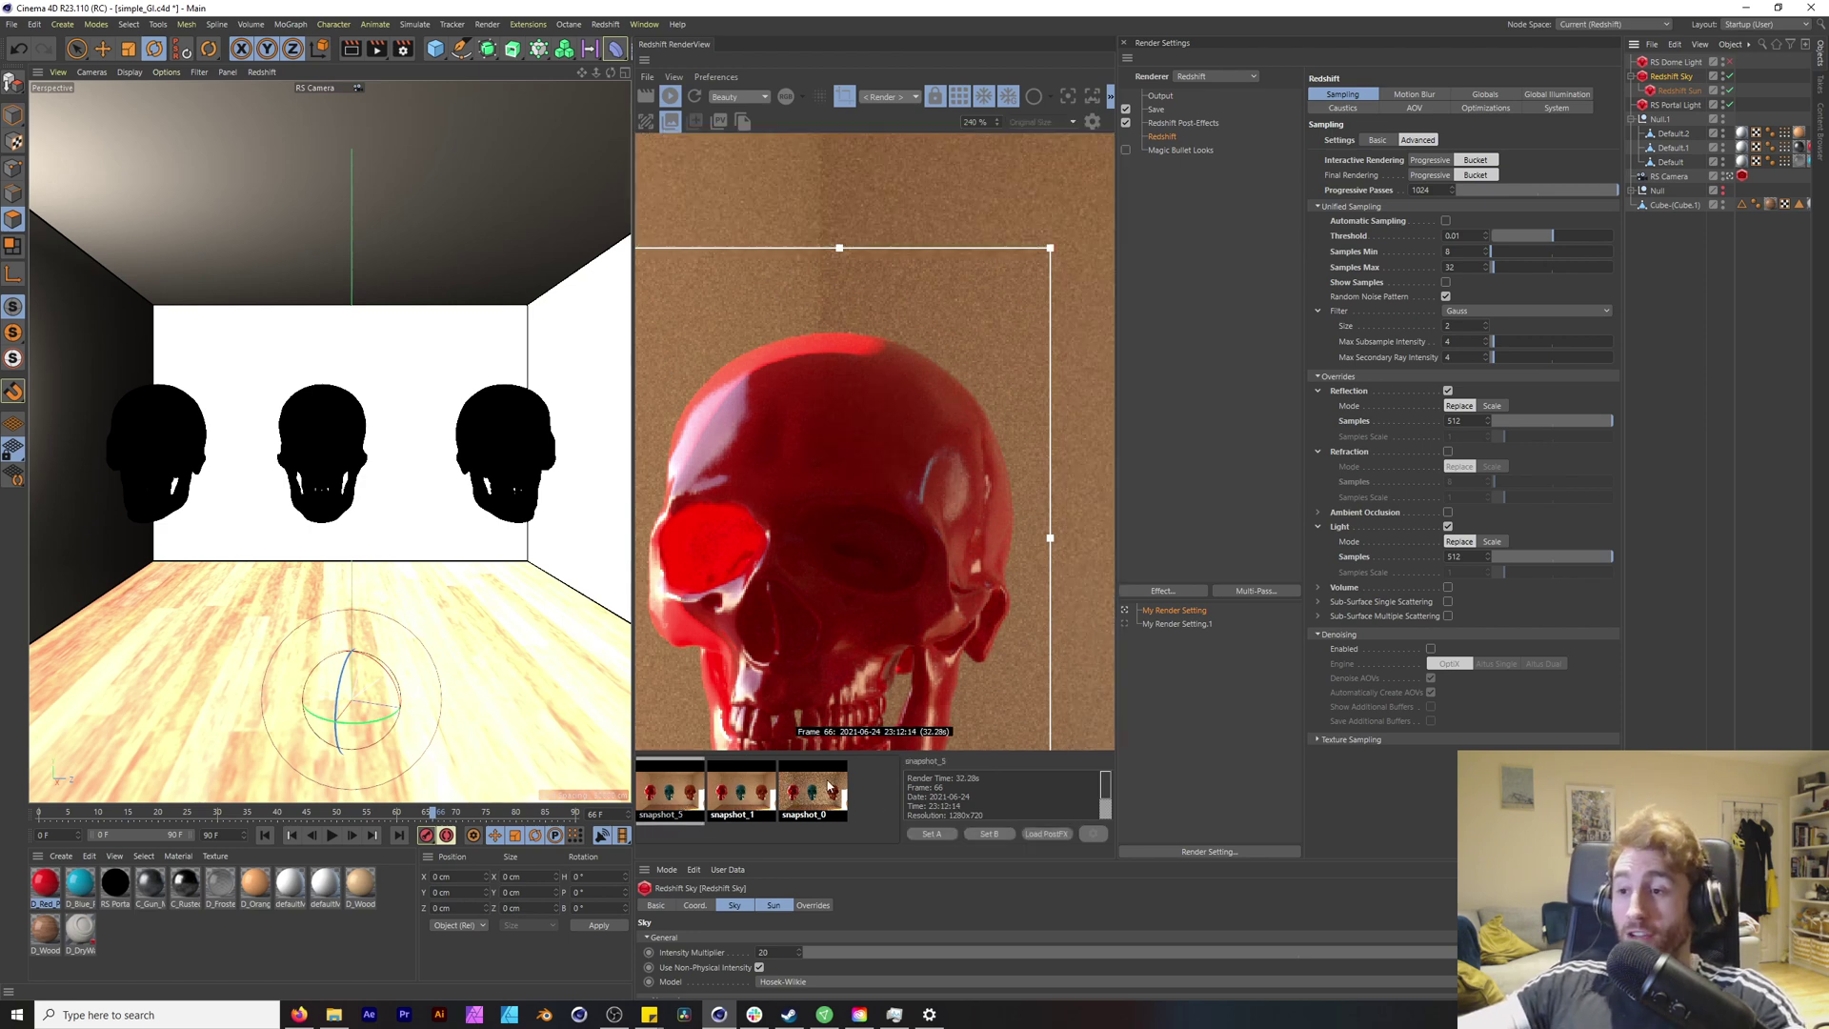
{"action": "left_click", "coordinate": [856, 794]}
Step: Turn off the render region, re-render the full frame of three skulls and store the result as a snapshot
{"action": "scroll", "coordinate": [899, 422], "scroll_direction": "down", "scroll_amount": 8}
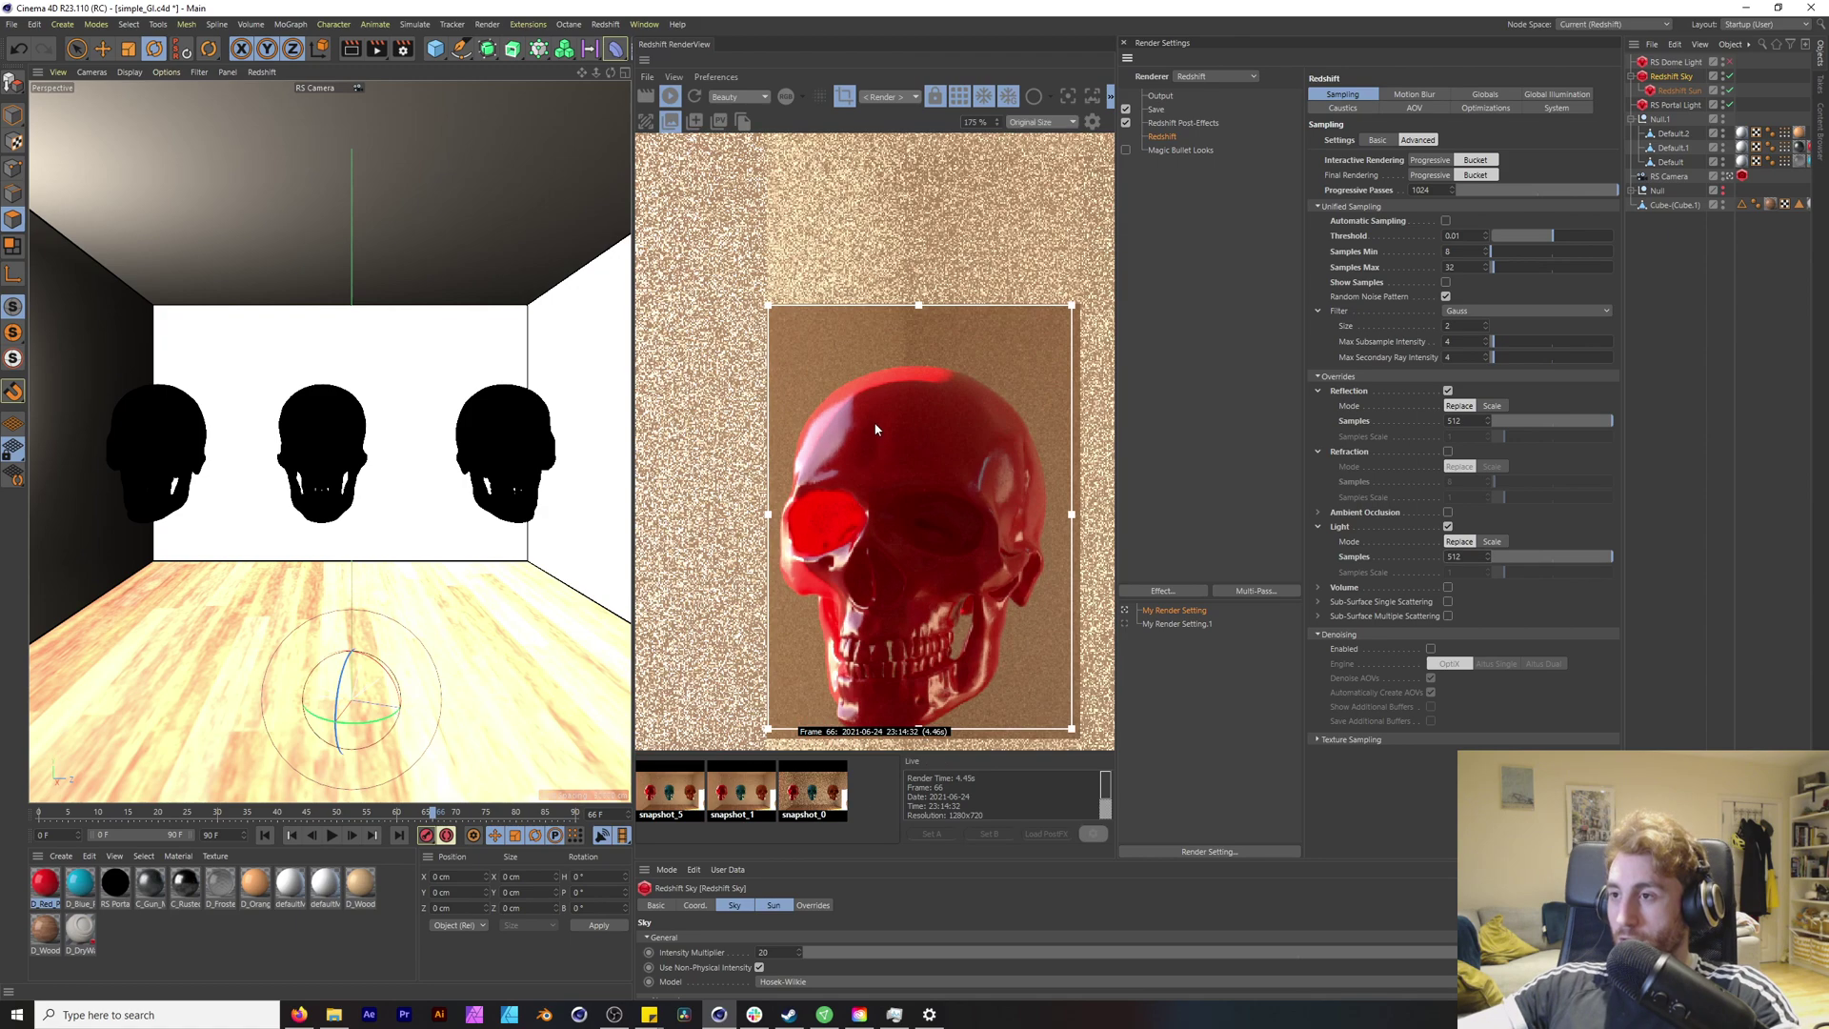
{"action": "scroll", "coordinate": [928, 259], "scroll_direction": "down", "scroll_amount": 3}
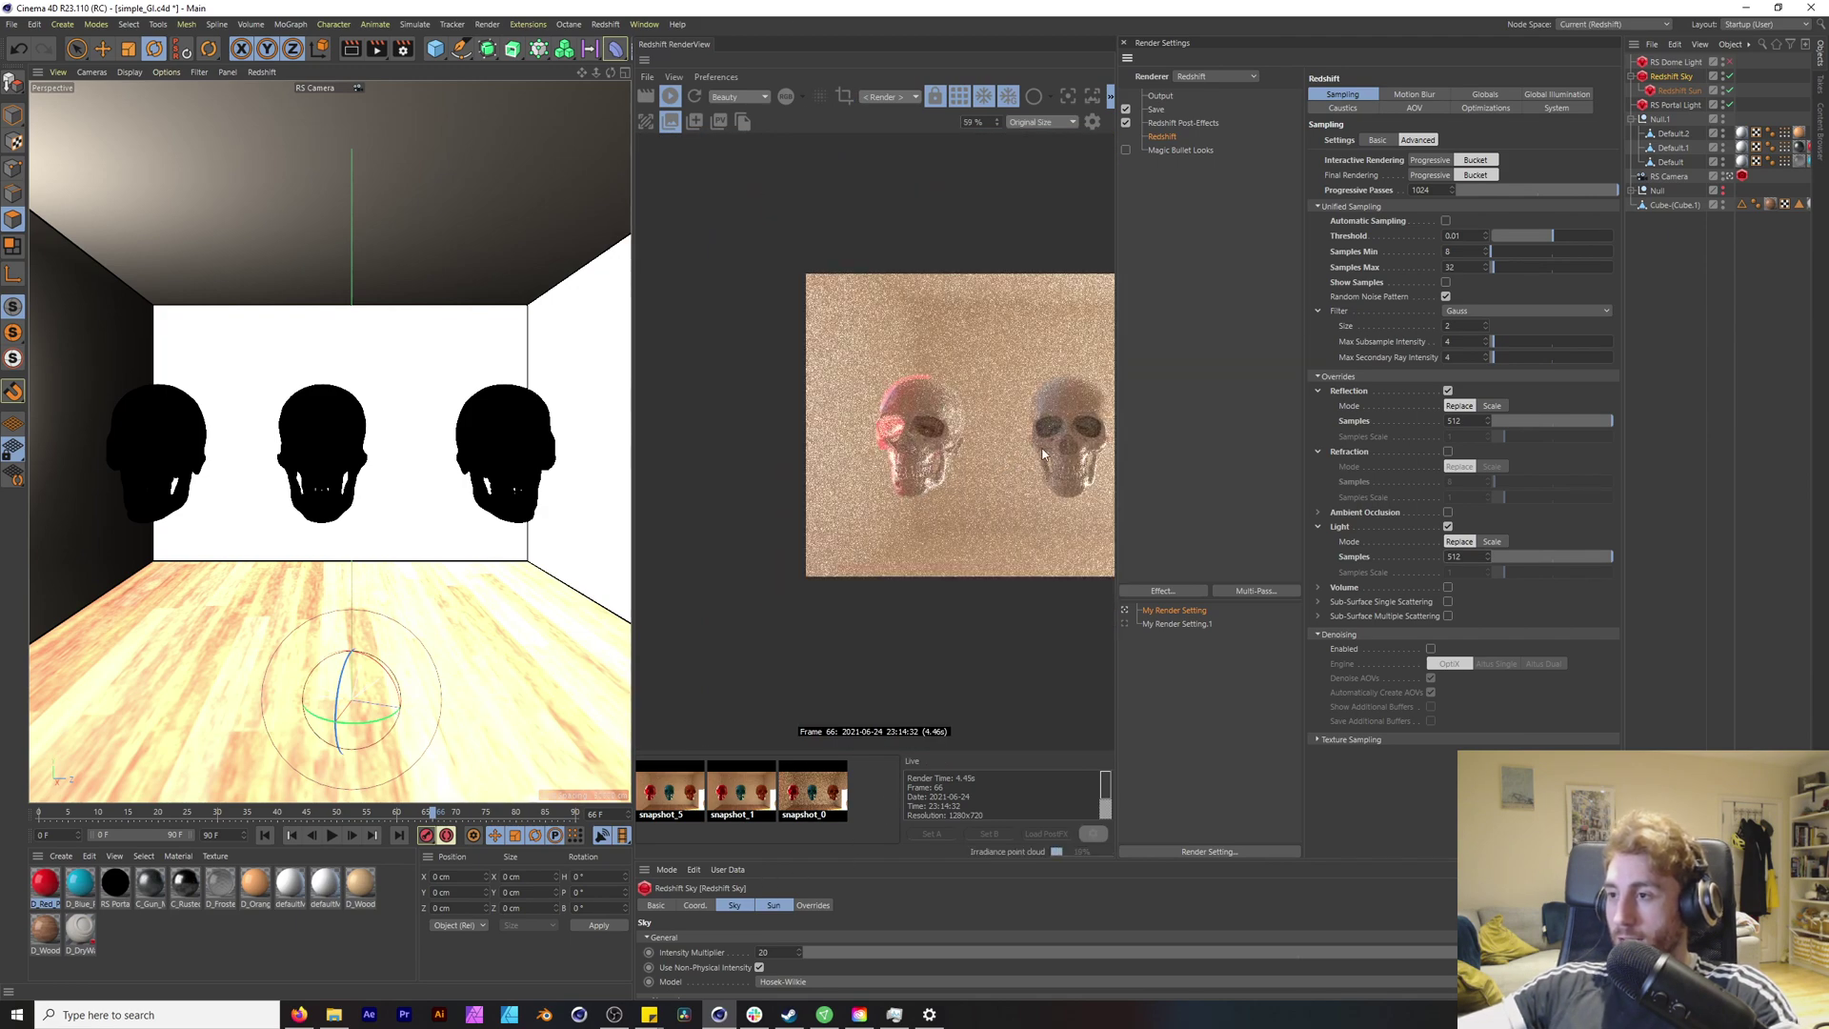
{"action": "scroll", "coordinate": [877, 450], "scroll_direction": "down", "scroll_amount": 2}
{"action": "scroll", "coordinate": [881, 456], "scroll_direction": "down", "scroll_amount": 1}
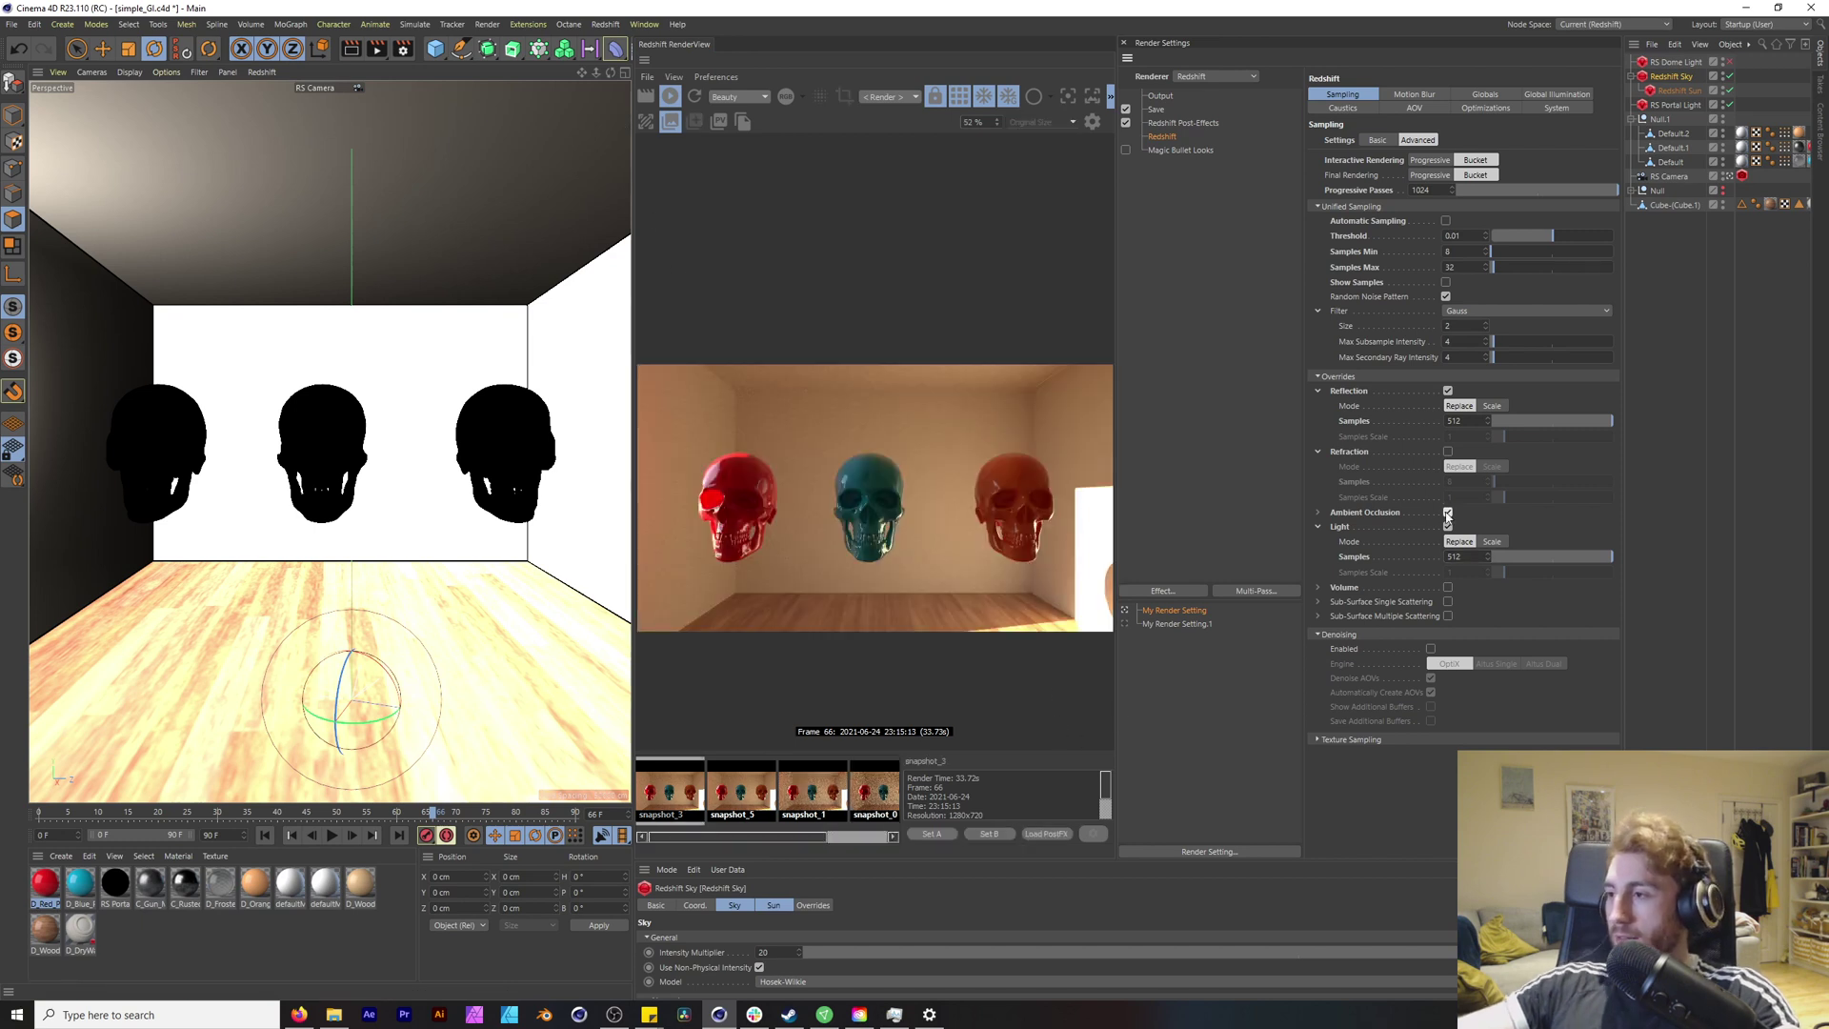
Step: Enable the Ambient Occlusion sampling override and set its samples to 512
{"action": "left_click", "coordinate": [1448, 513]}
{"action": "left_click", "coordinate": [1318, 513]}
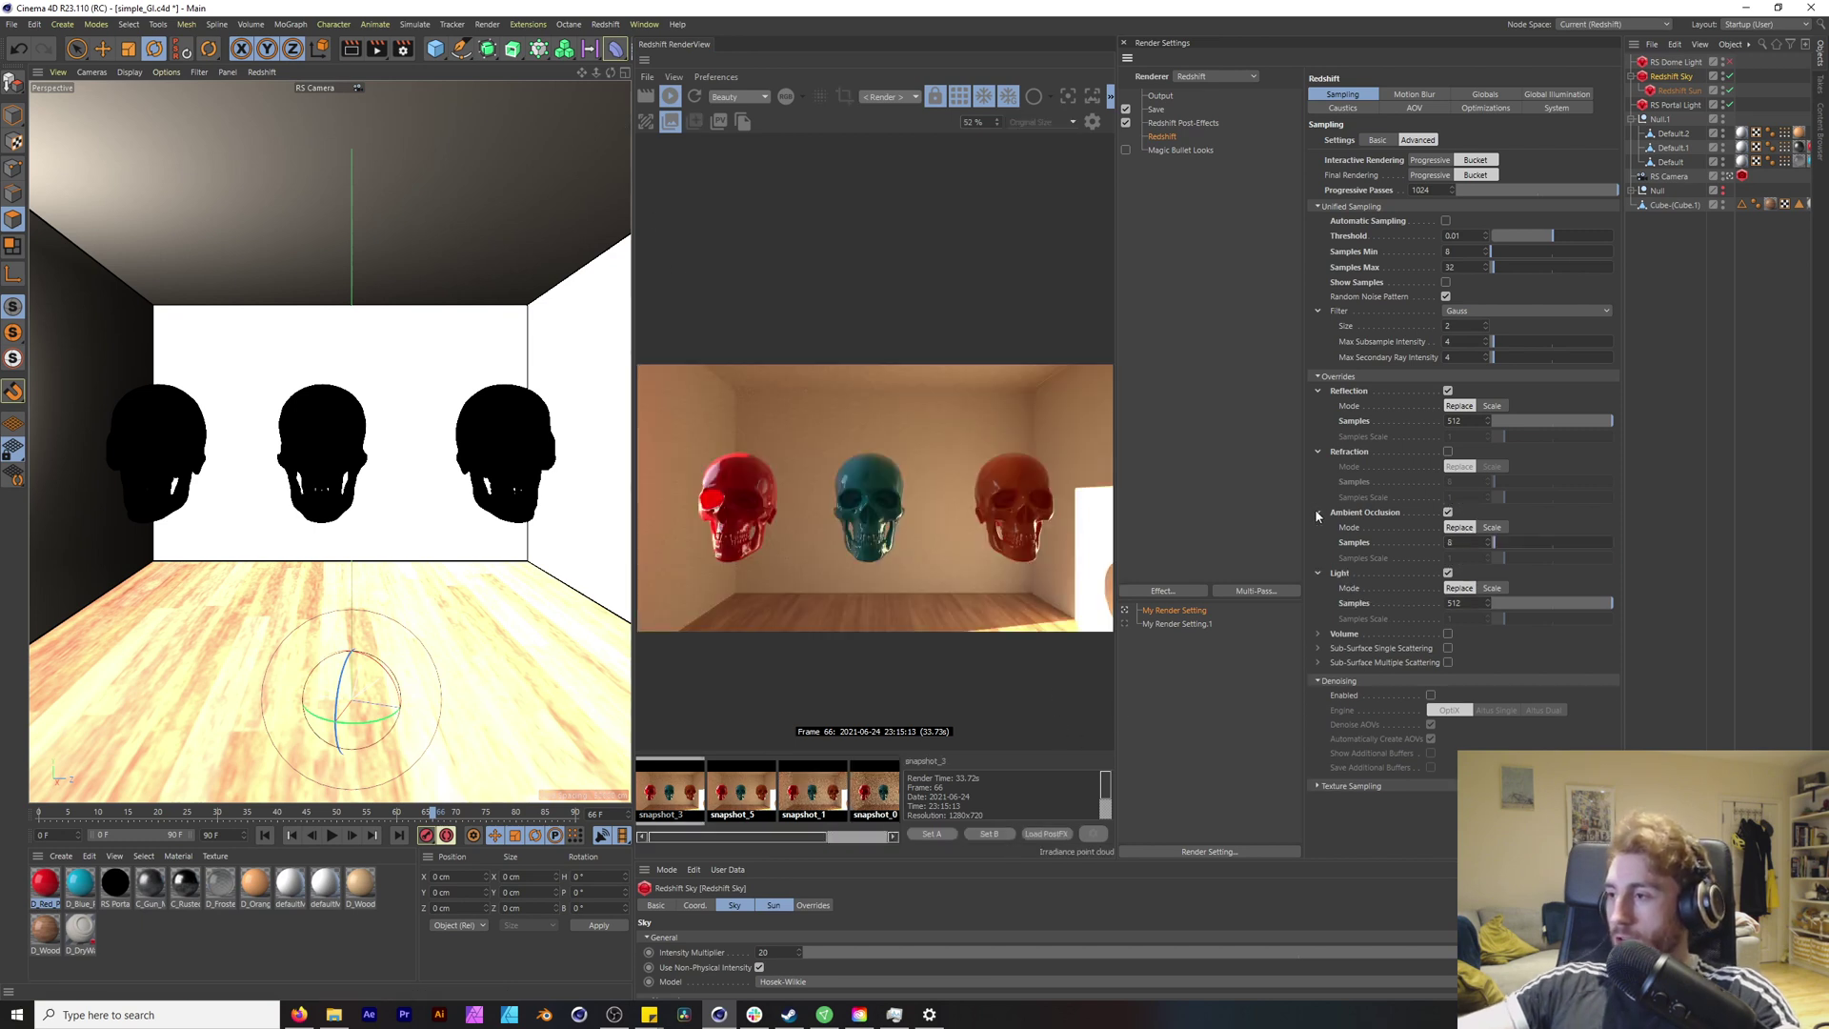
{"action": "left_click", "coordinate": [1470, 541]}
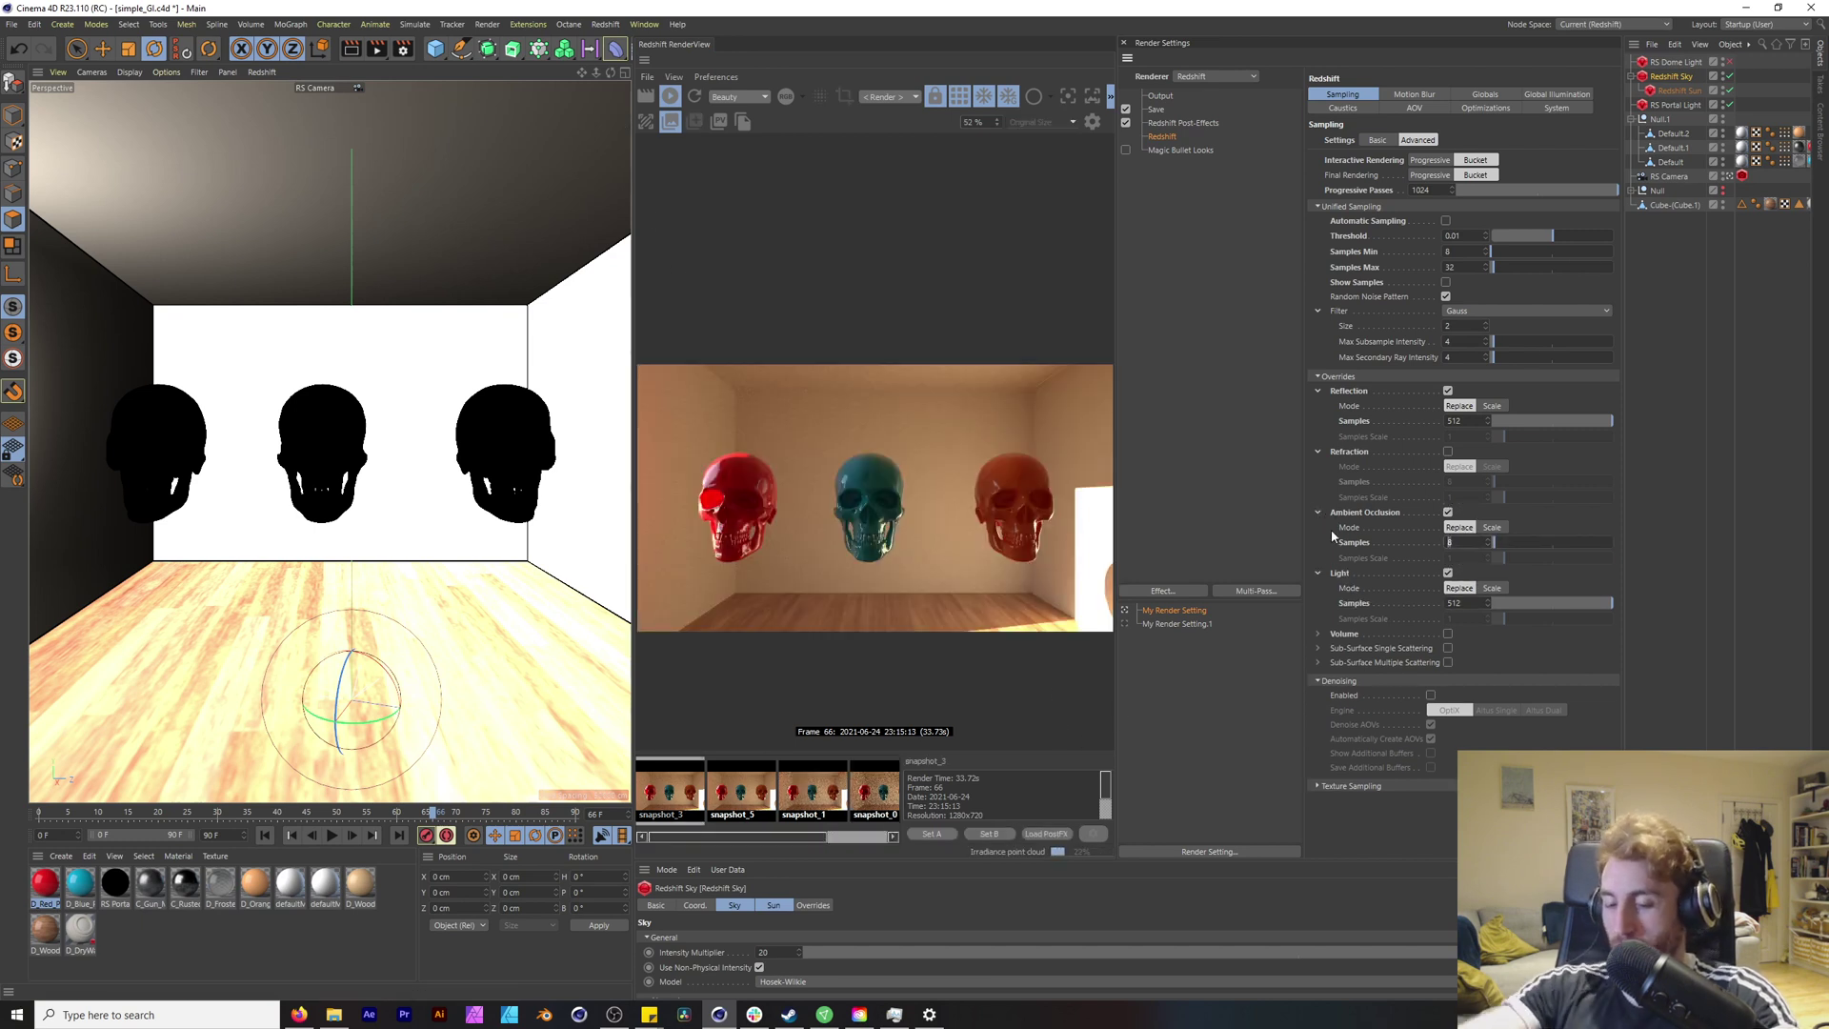
{"action": "type", "text": "512"}
{"action": "key", "text": "Return"}
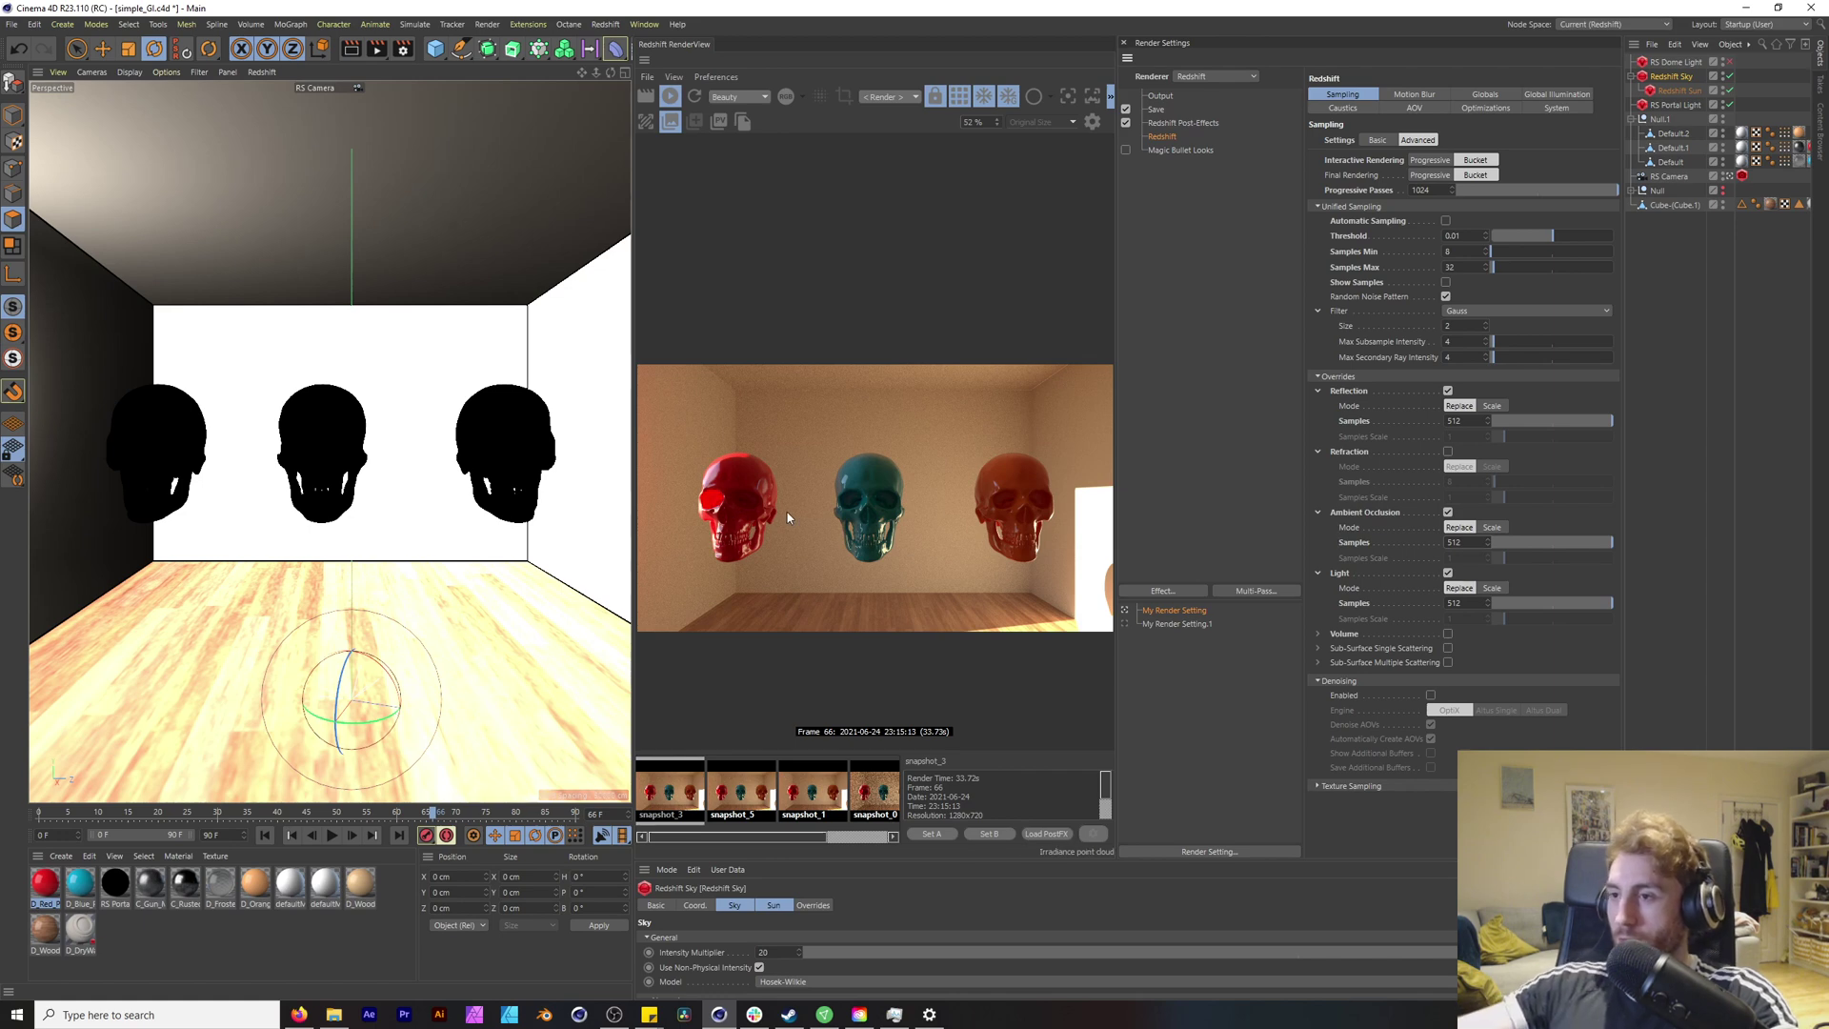
Step: Let the full frame re-render with the ambient occlusion override and store the finished render as a snapshot
{"action": "scroll", "coordinate": [728, 503], "scroll_direction": "up", "scroll_amount": 3}
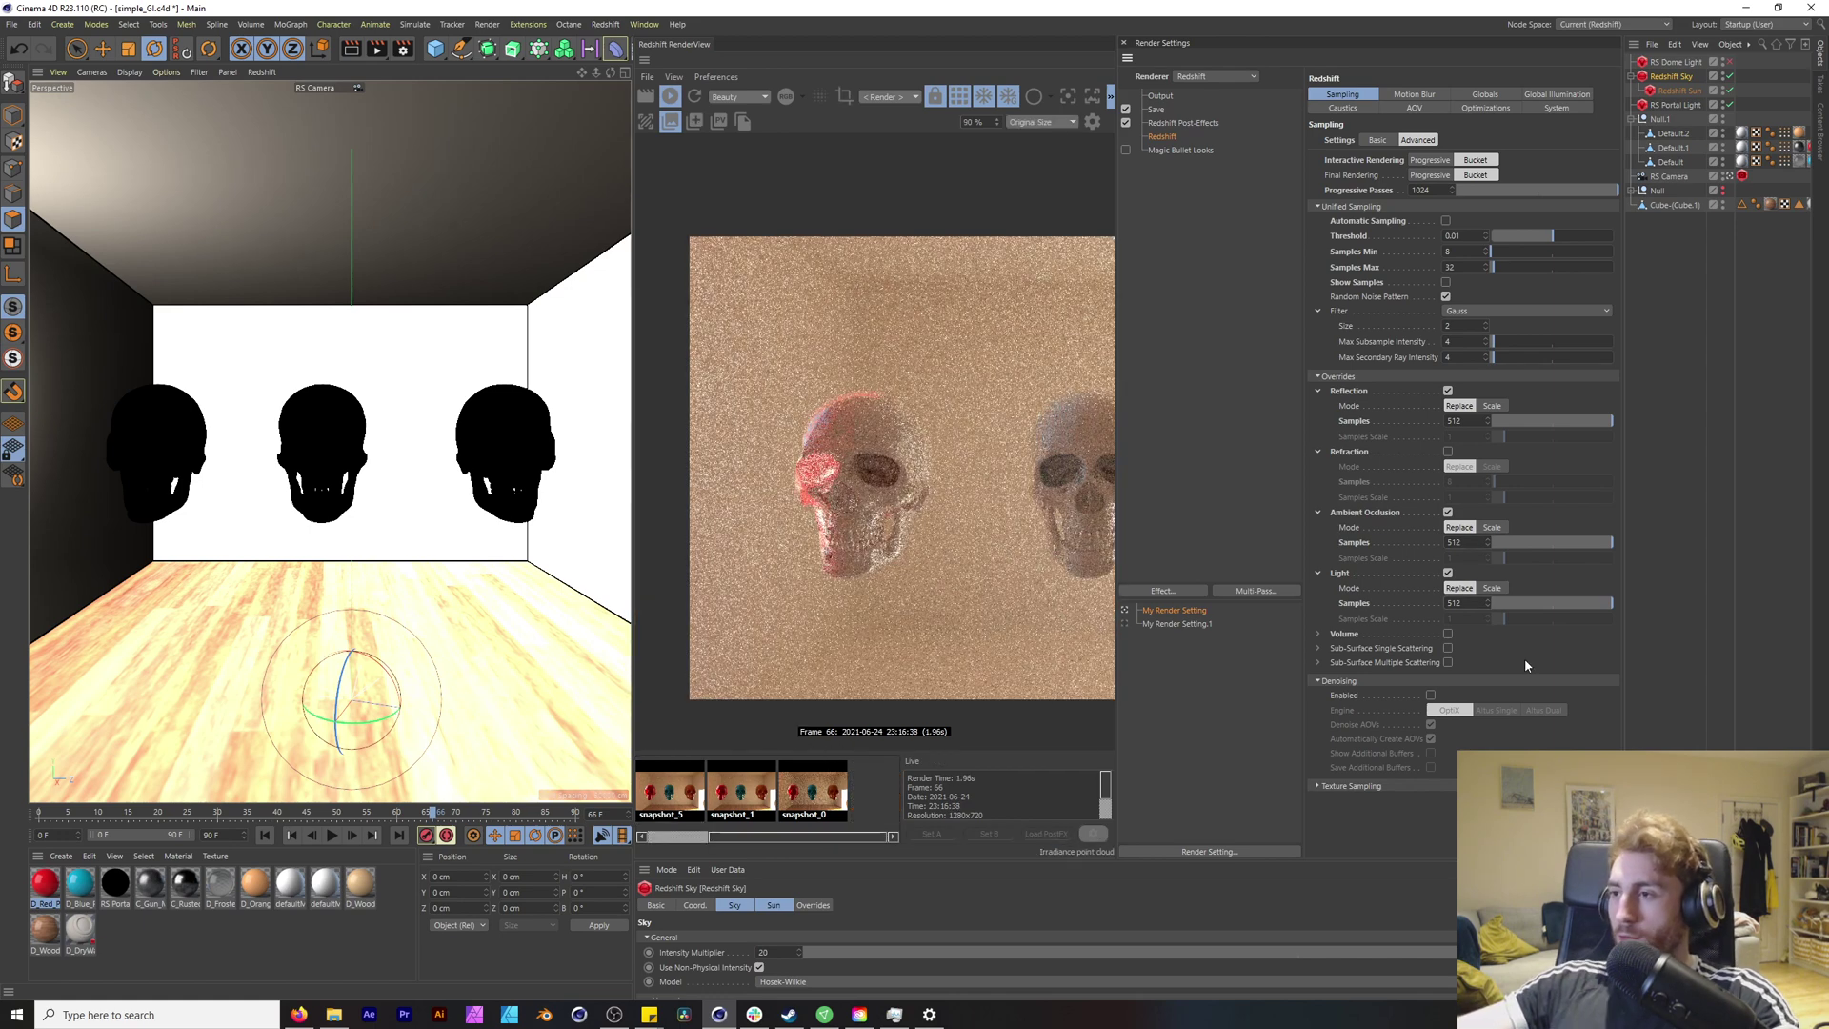
{"action": "scroll", "coordinate": [981, 465], "scroll_direction": "down", "scroll_amount": 2}
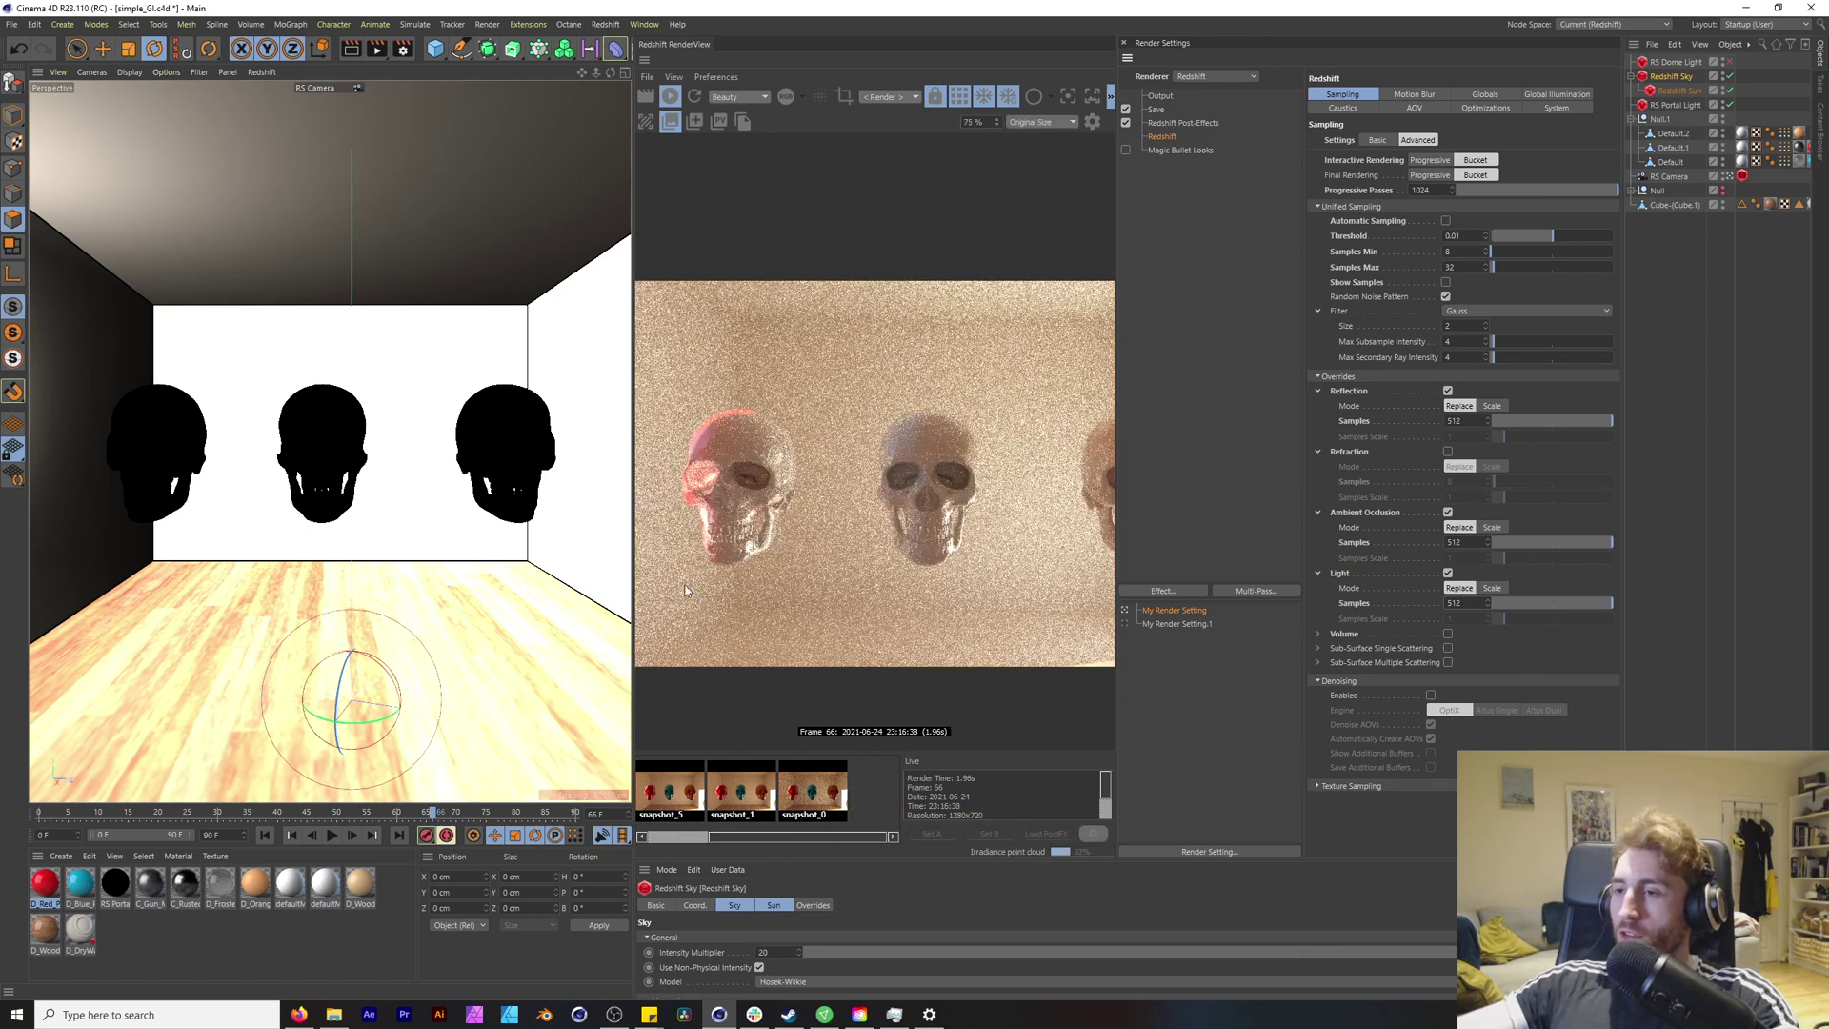
{"action": "scroll", "coordinate": [980, 469], "scroll_direction": "down", "scroll_amount": 2}
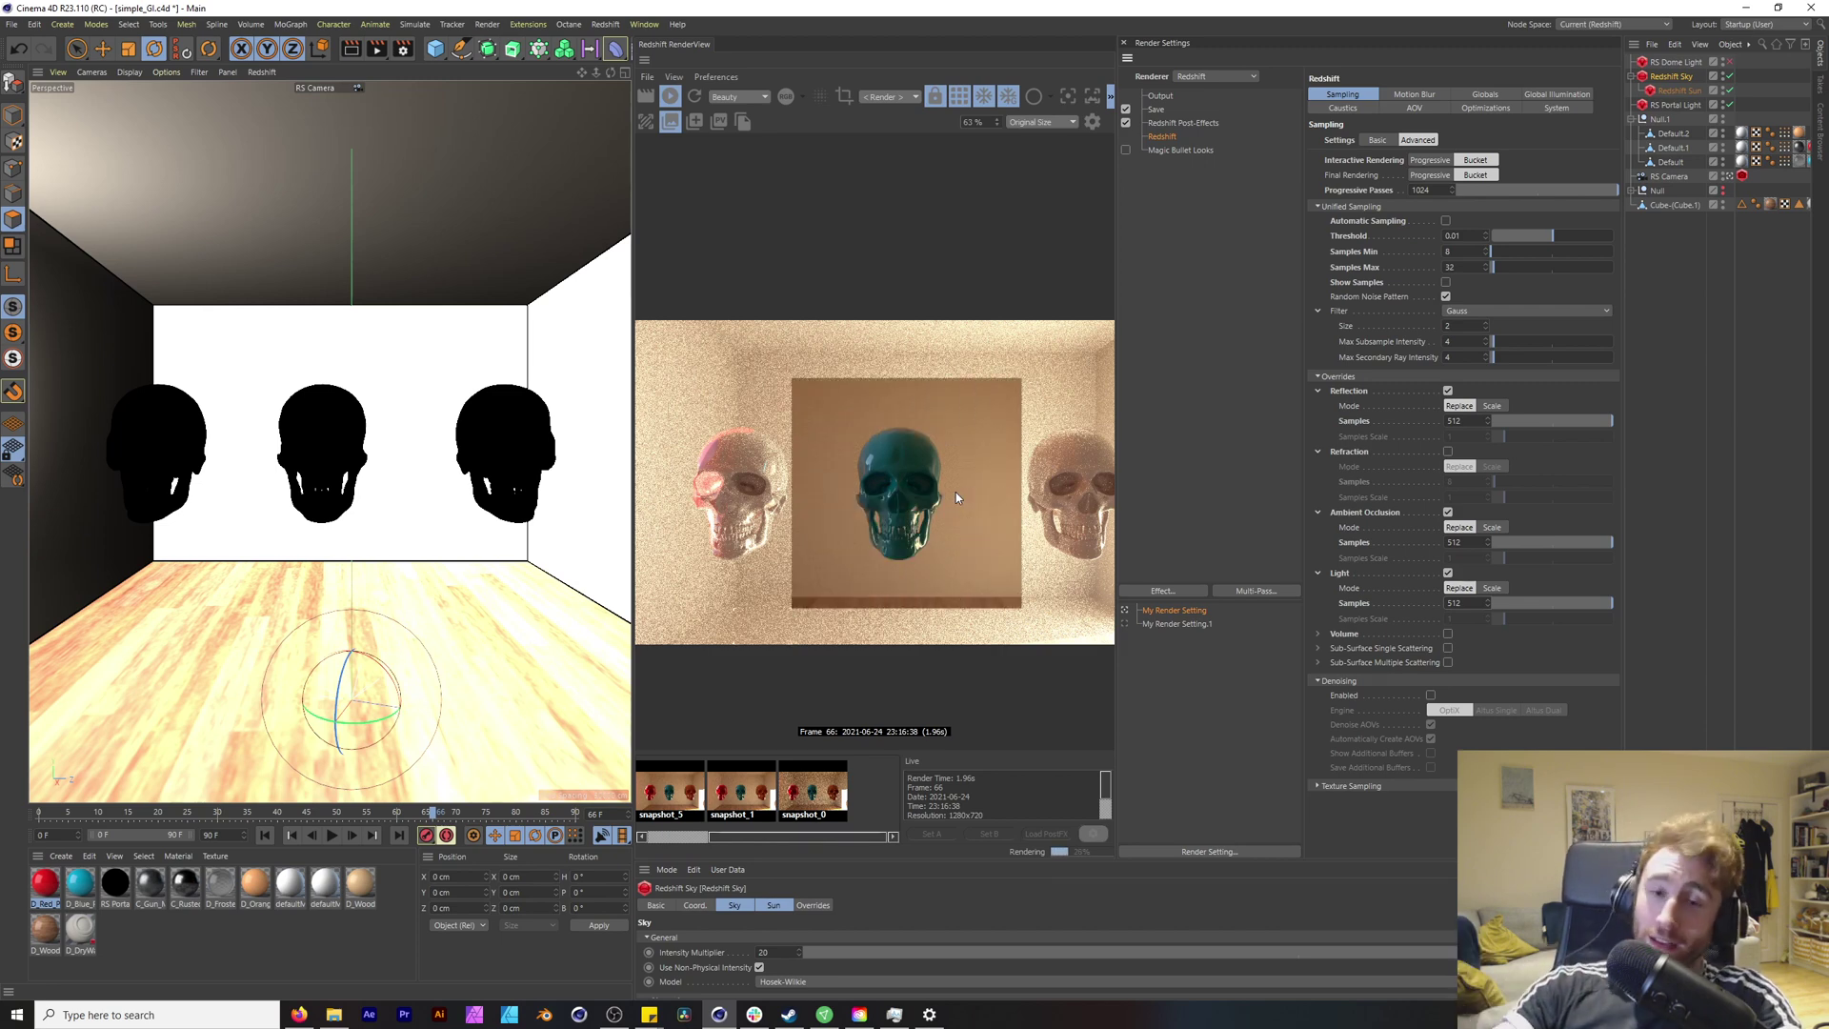
{"action": "scroll", "coordinate": [953, 295], "scroll_direction": "down", "scroll_amount": 2}
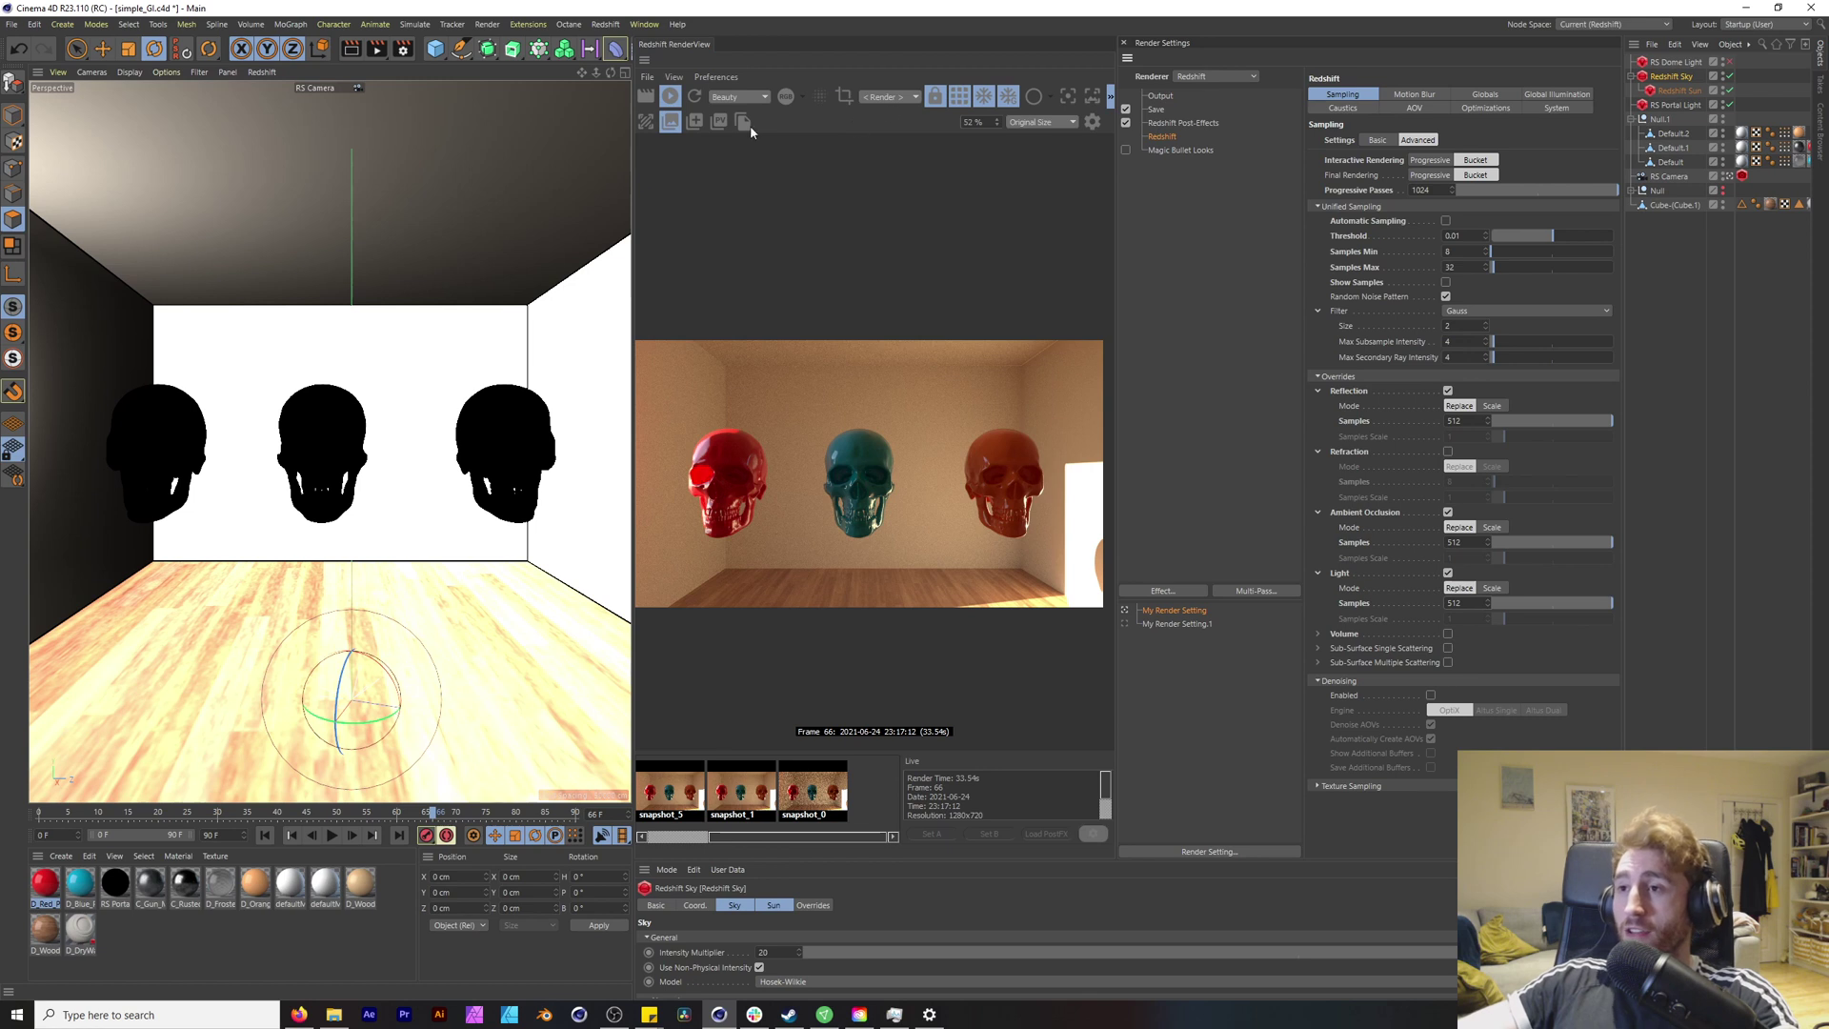
{"action": "left_click", "coordinate": [671, 121]}
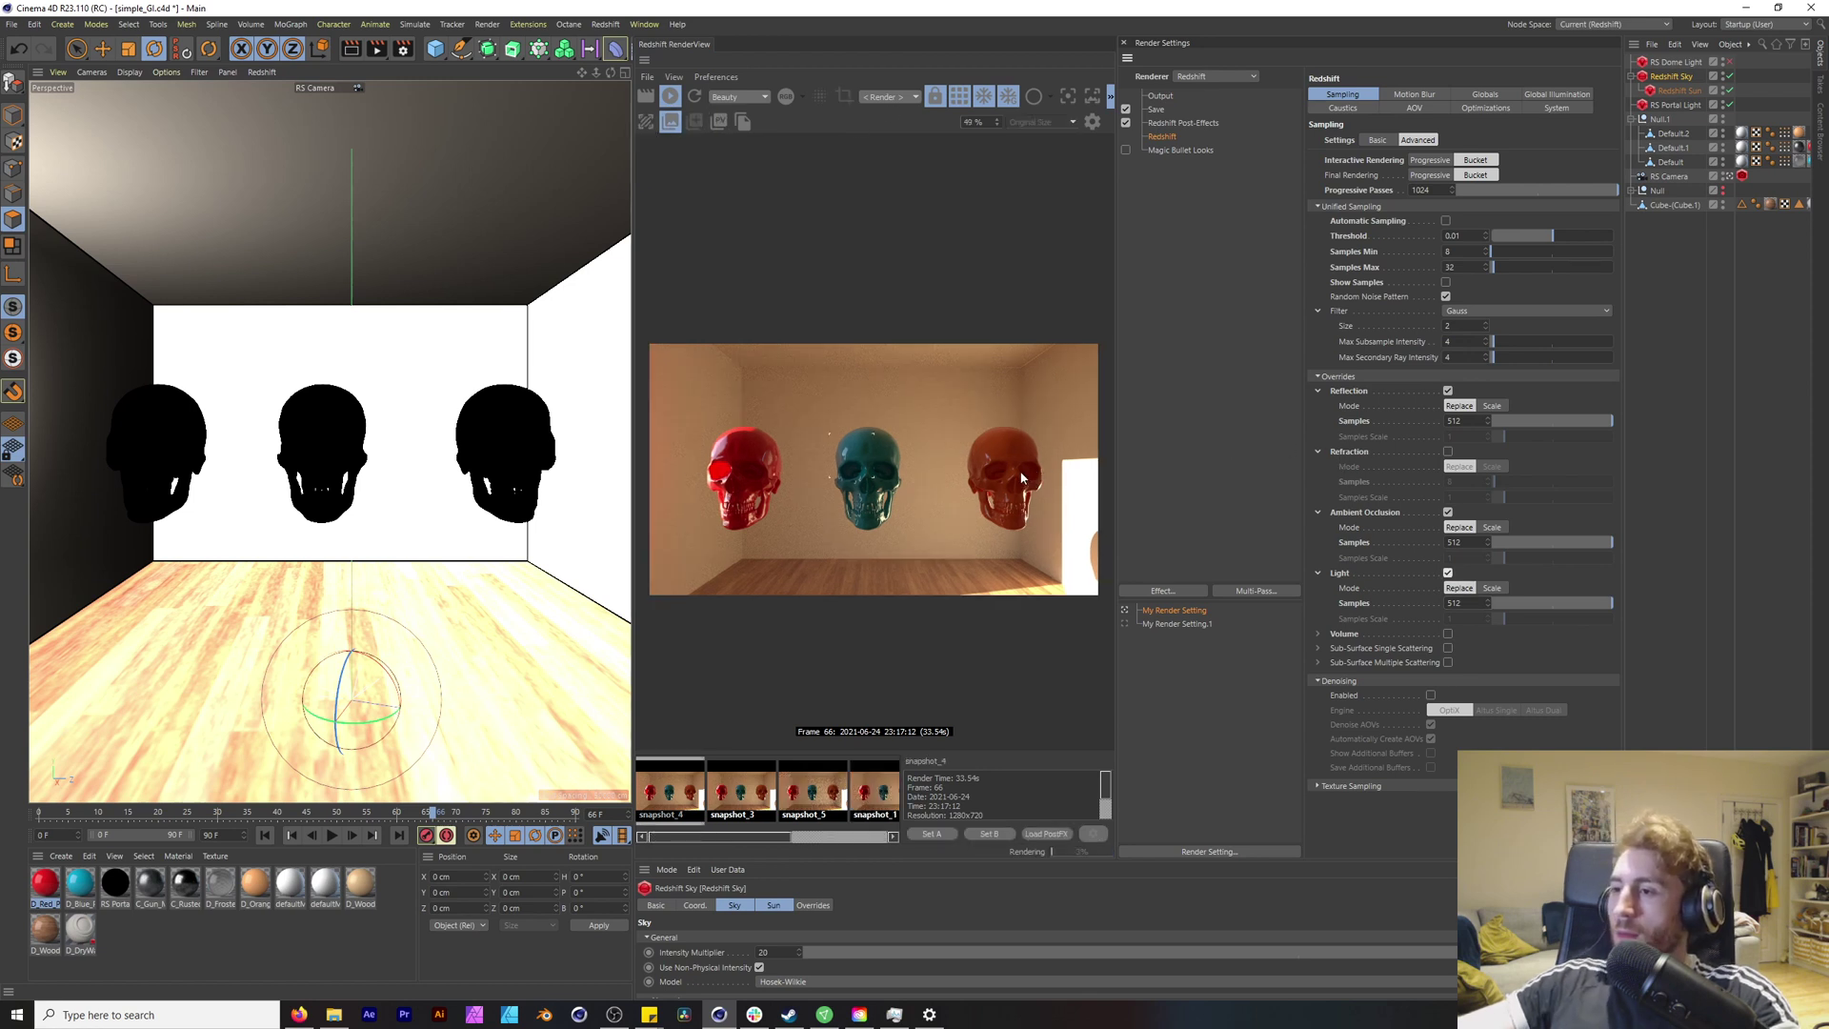
Step: Collapse all the sampling override groups and enable denoising for the render
{"action": "scroll", "coordinate": [1006, 471], "scroll_direction": "up", "scroll_amount": 3}
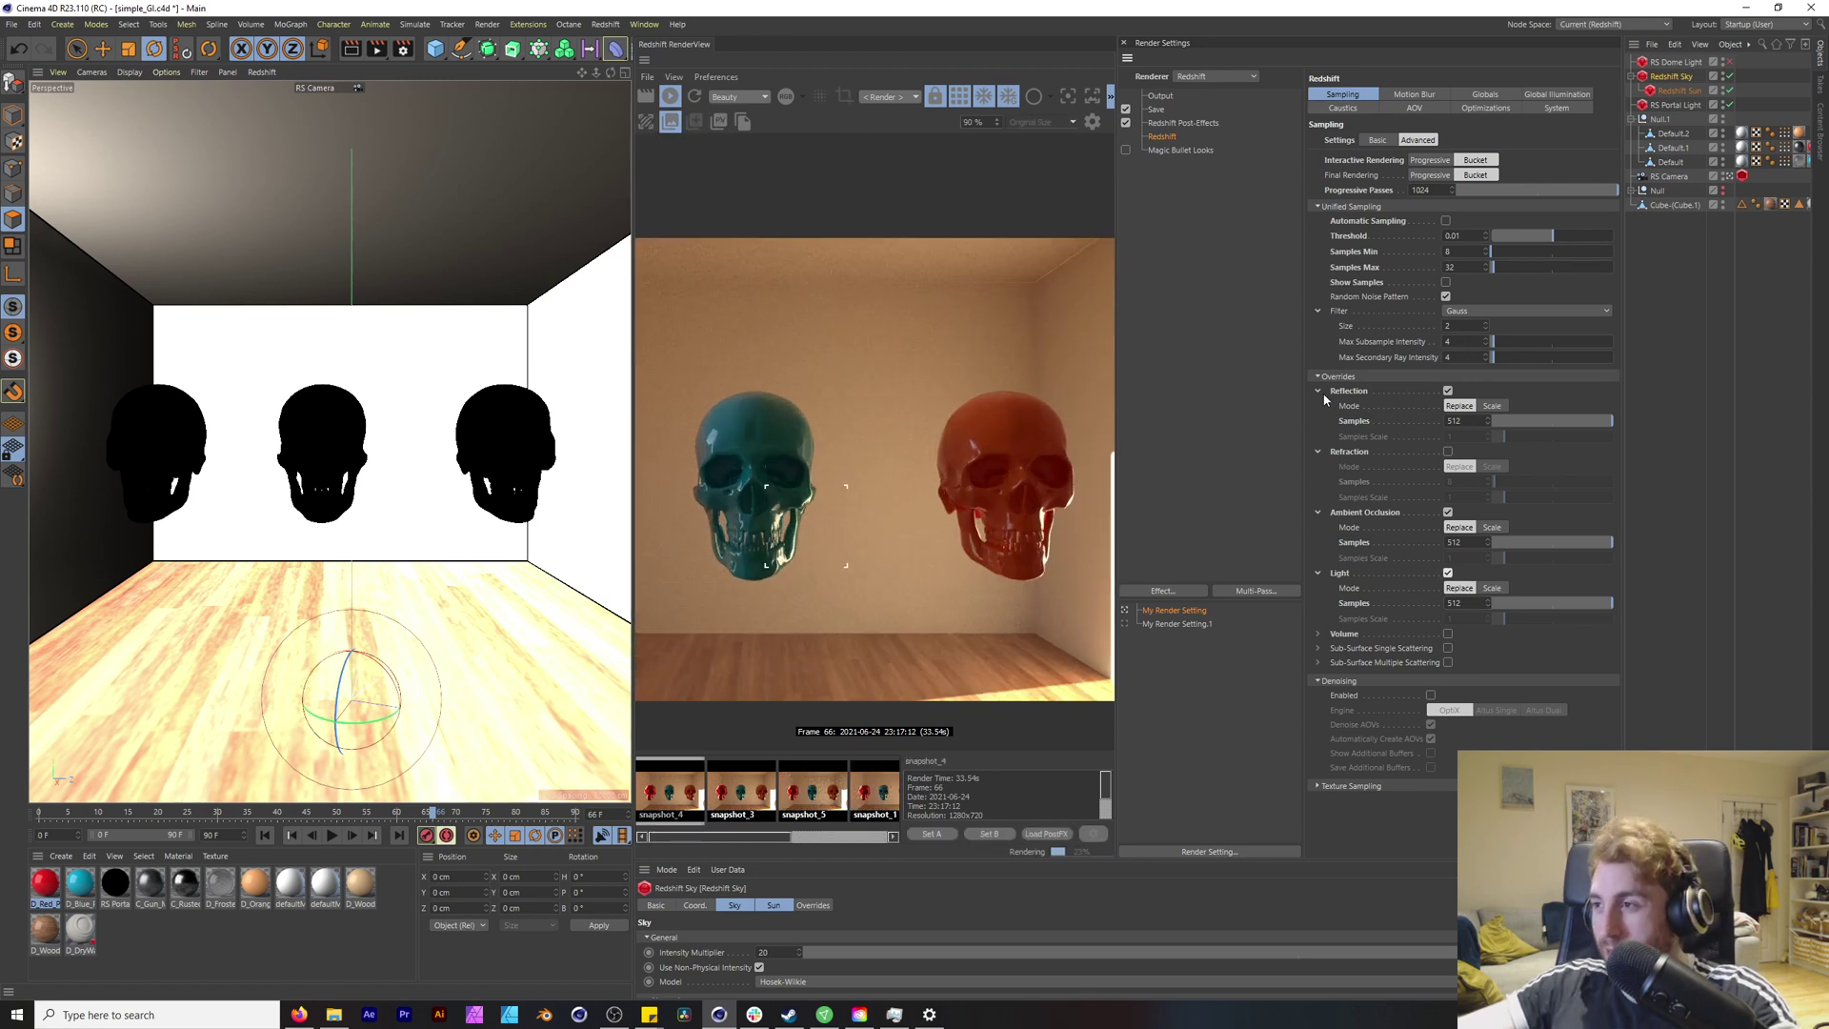
{"action": "left_click", "coordinate": [1321, 392], "text": "ctrl"}
{"action": "scroll", "coordinate": [928, 481], "scroll_direction": "up", "scroll_amount": 3}
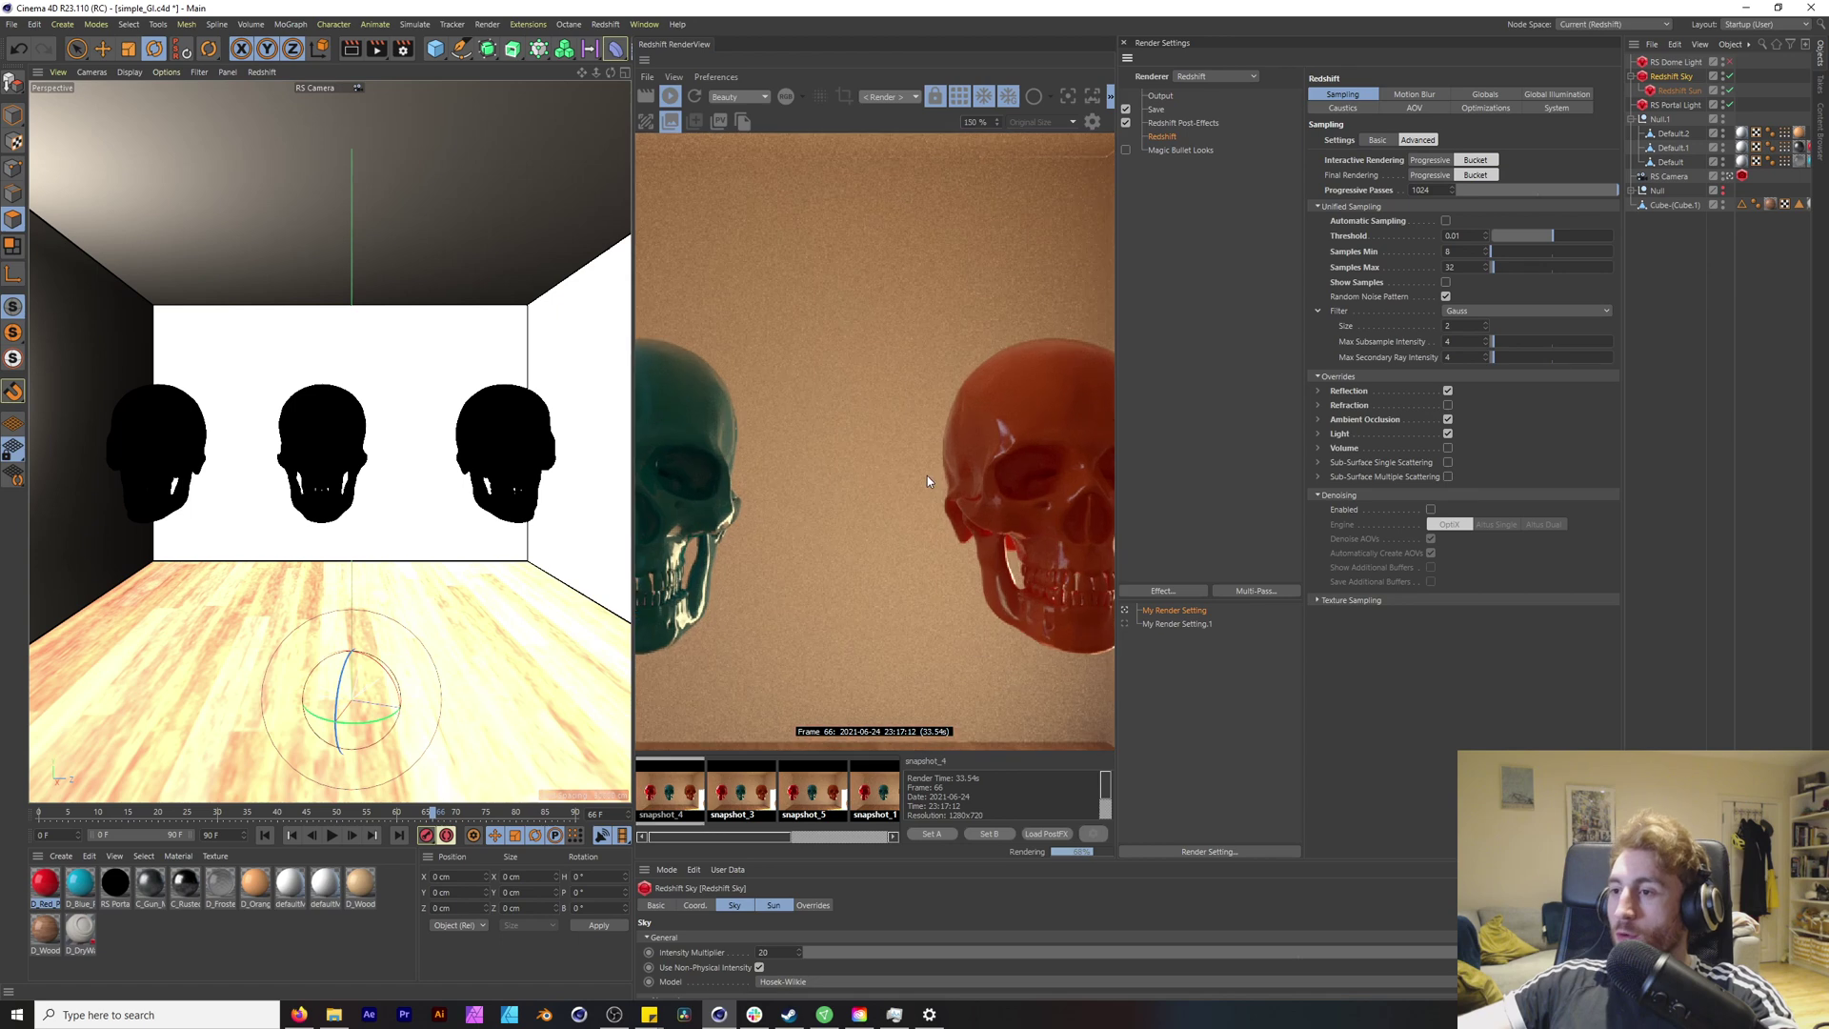
{"action": "left_click", "coordinate": [1430, 510]}
Step: Examine the denoised live render up close on the teal skull, the red skull and the wall between them
{"action": "scroll", "coordinate": [929, 362], "scroll_direction": "down", "scroll_amount": 3}
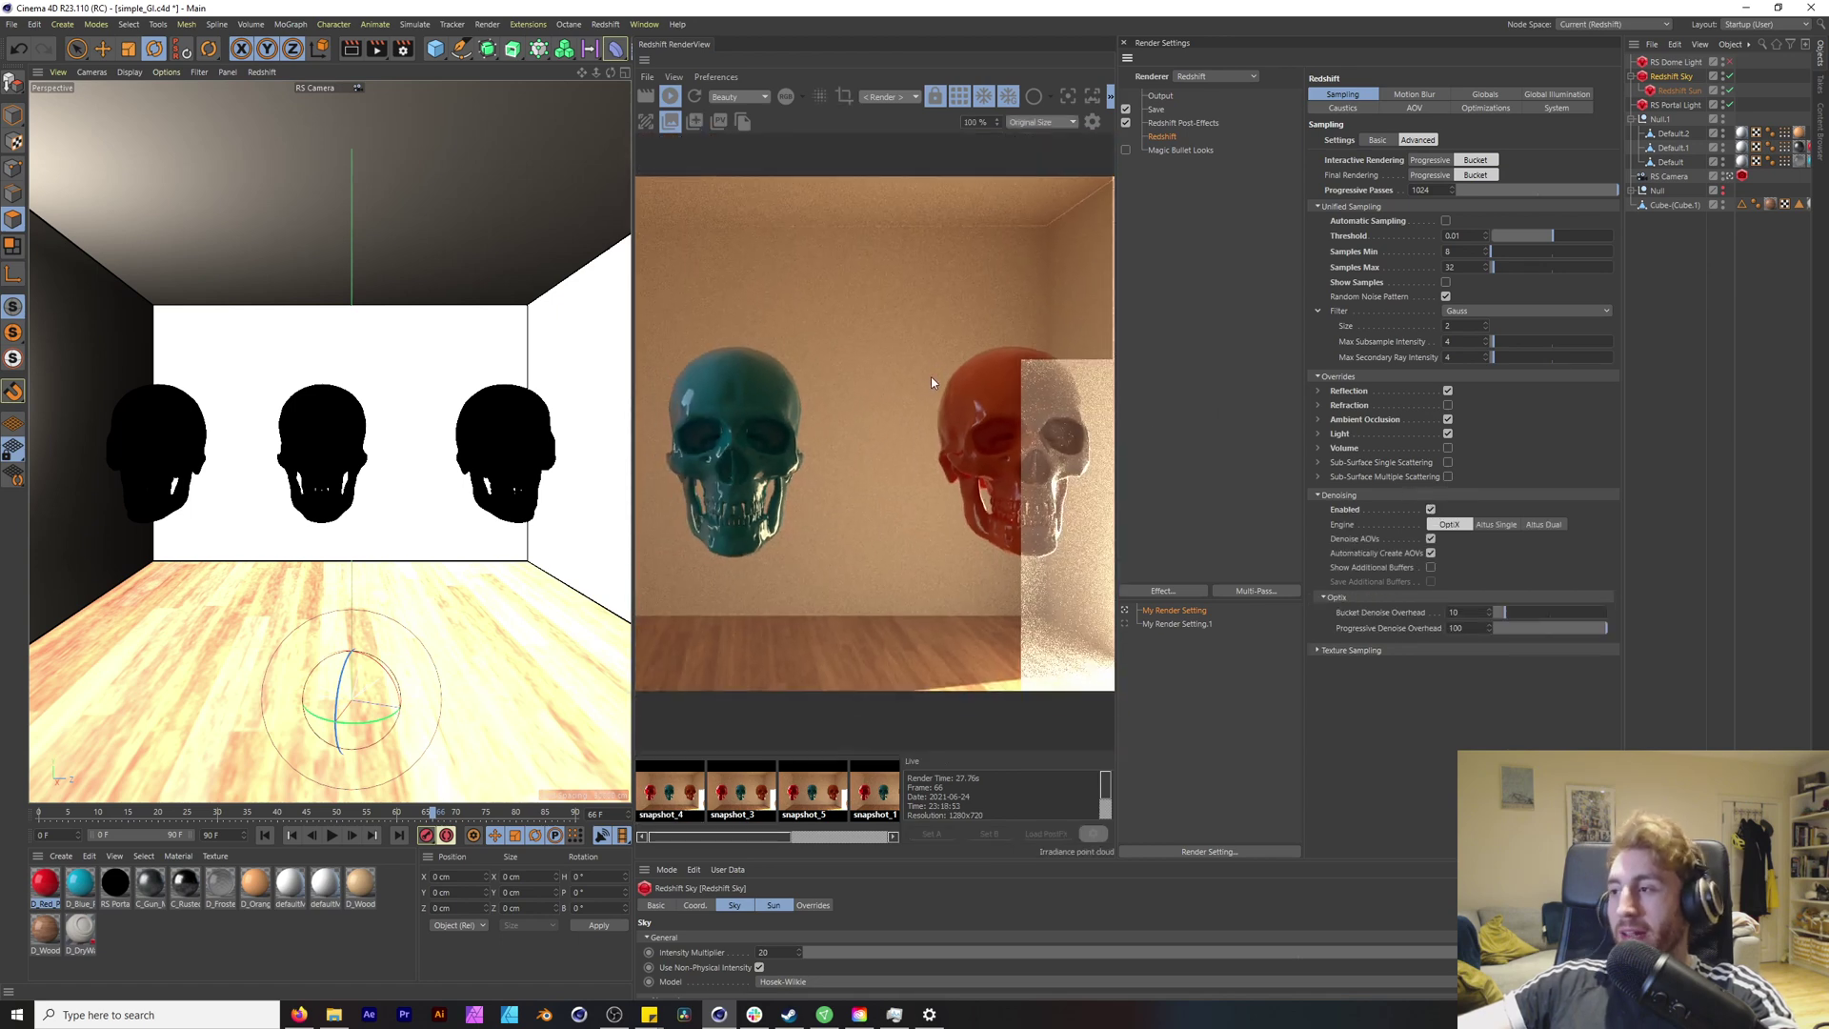
{"action": "scroll", "coordinate": [930, 375], "scroll_direction": "up", "scroll_amount": 2}
{"action": "scroll", "coordinate": [1019, 396], "scroll_direction": "down", "scroll_amount": 3}
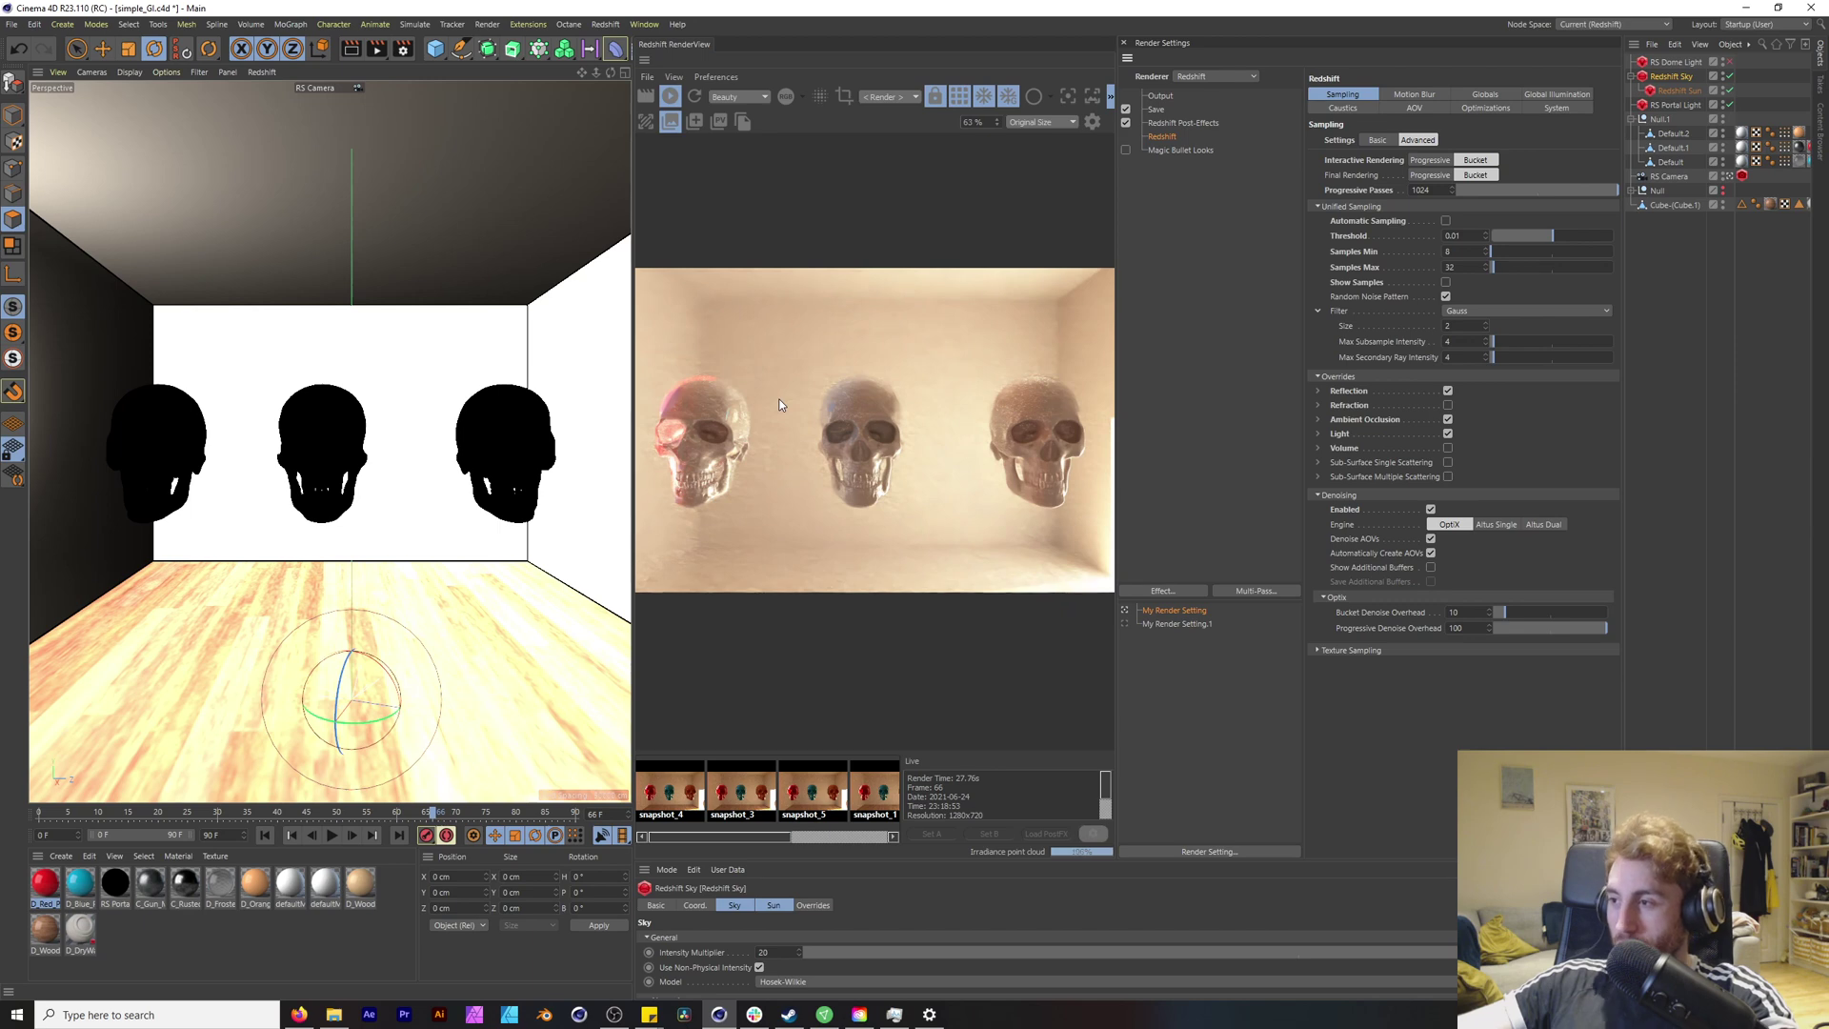
{"action": "scroll", "coordinate": [958, 405], "scroll_direction": "up", "scroll_amount": 5}
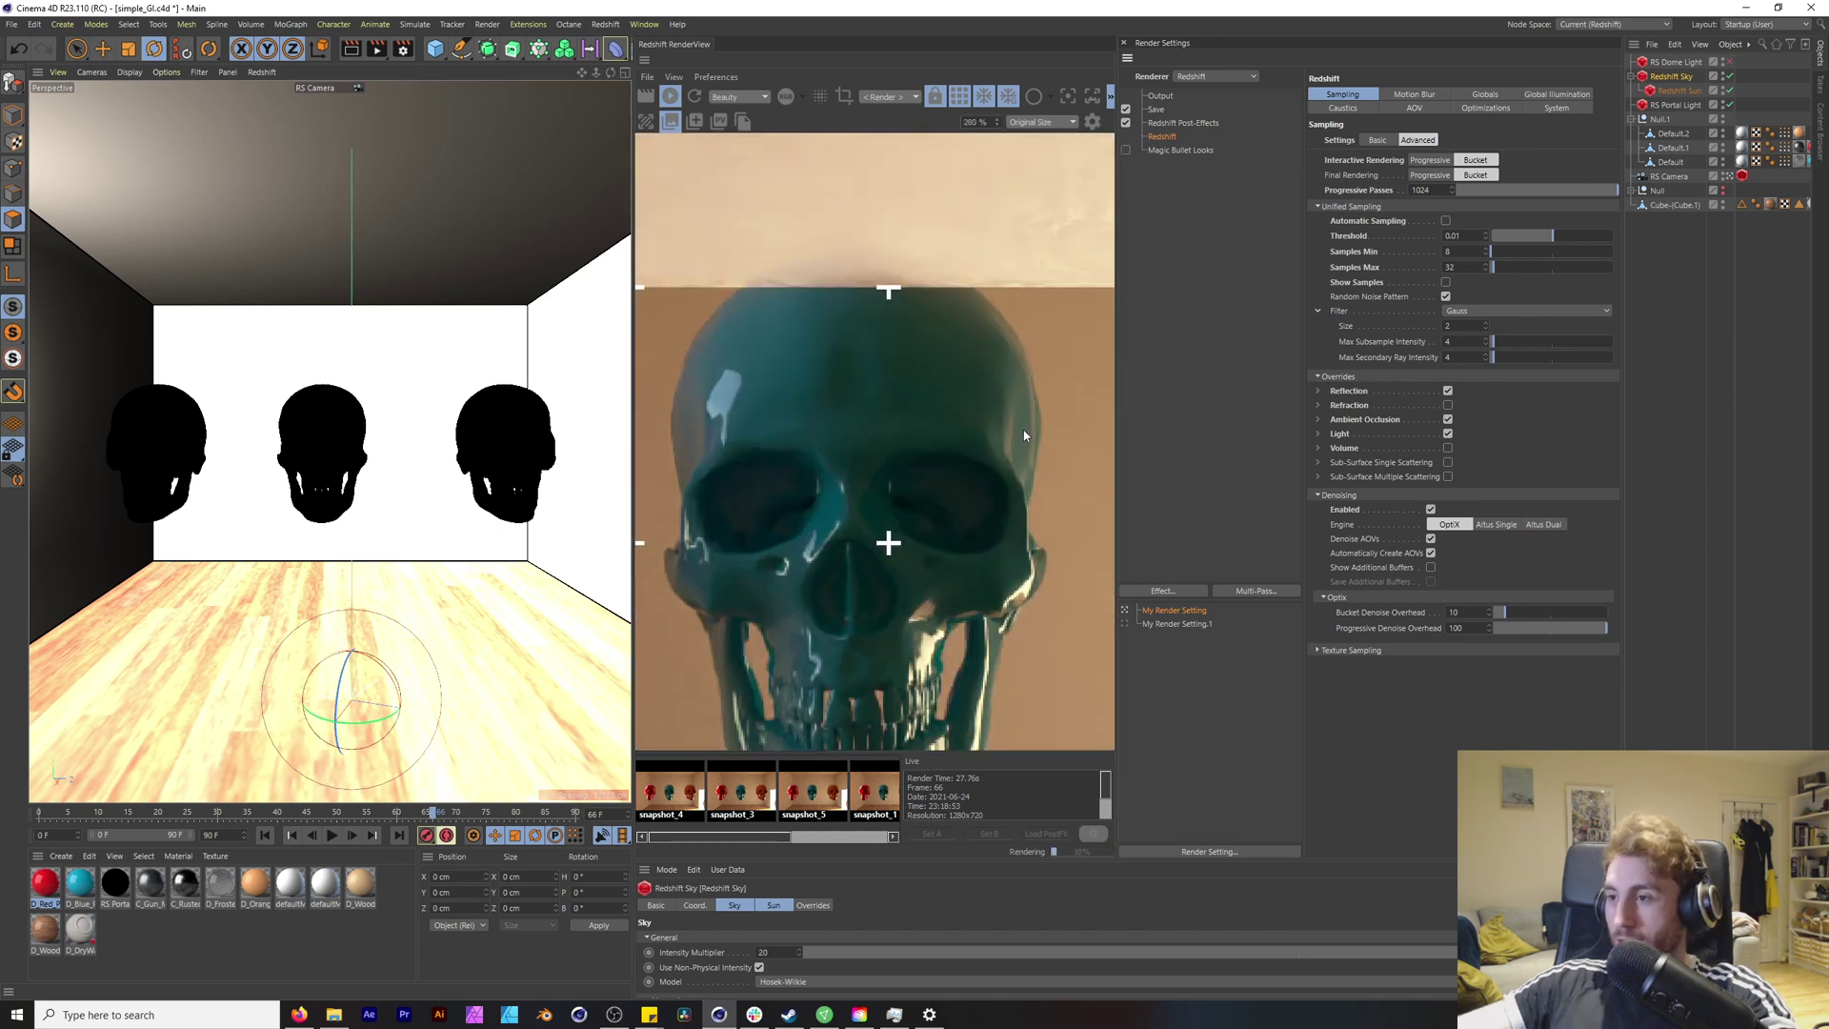
{"action": "scroll", "coordinate": [953, 438], "scroll_direction": "down", "scroll_amount": 4}
{"action": "scroll", "coordinate": [855, 455], "scroll_direction": "up", "scroll_amount": 3}
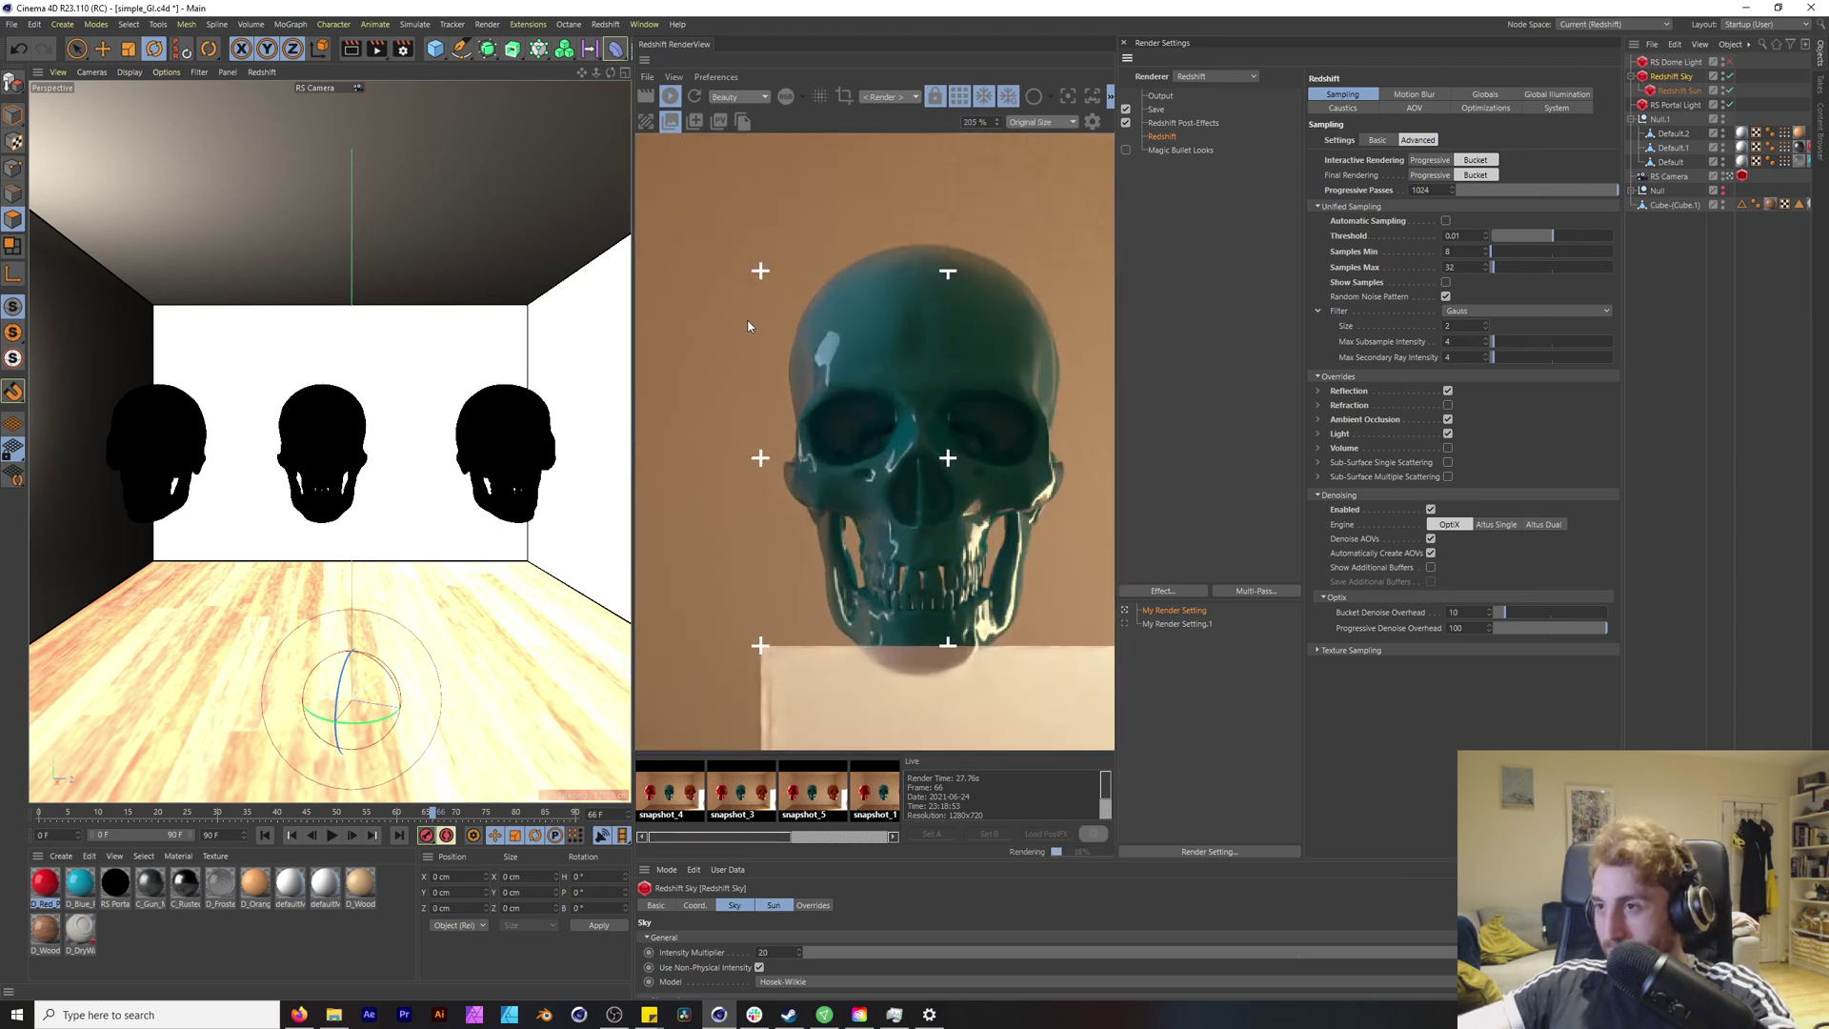
{"action": "scroll", "coordinate": [881, 284], "scroll_direction": "down", "scroll_amount": 3}
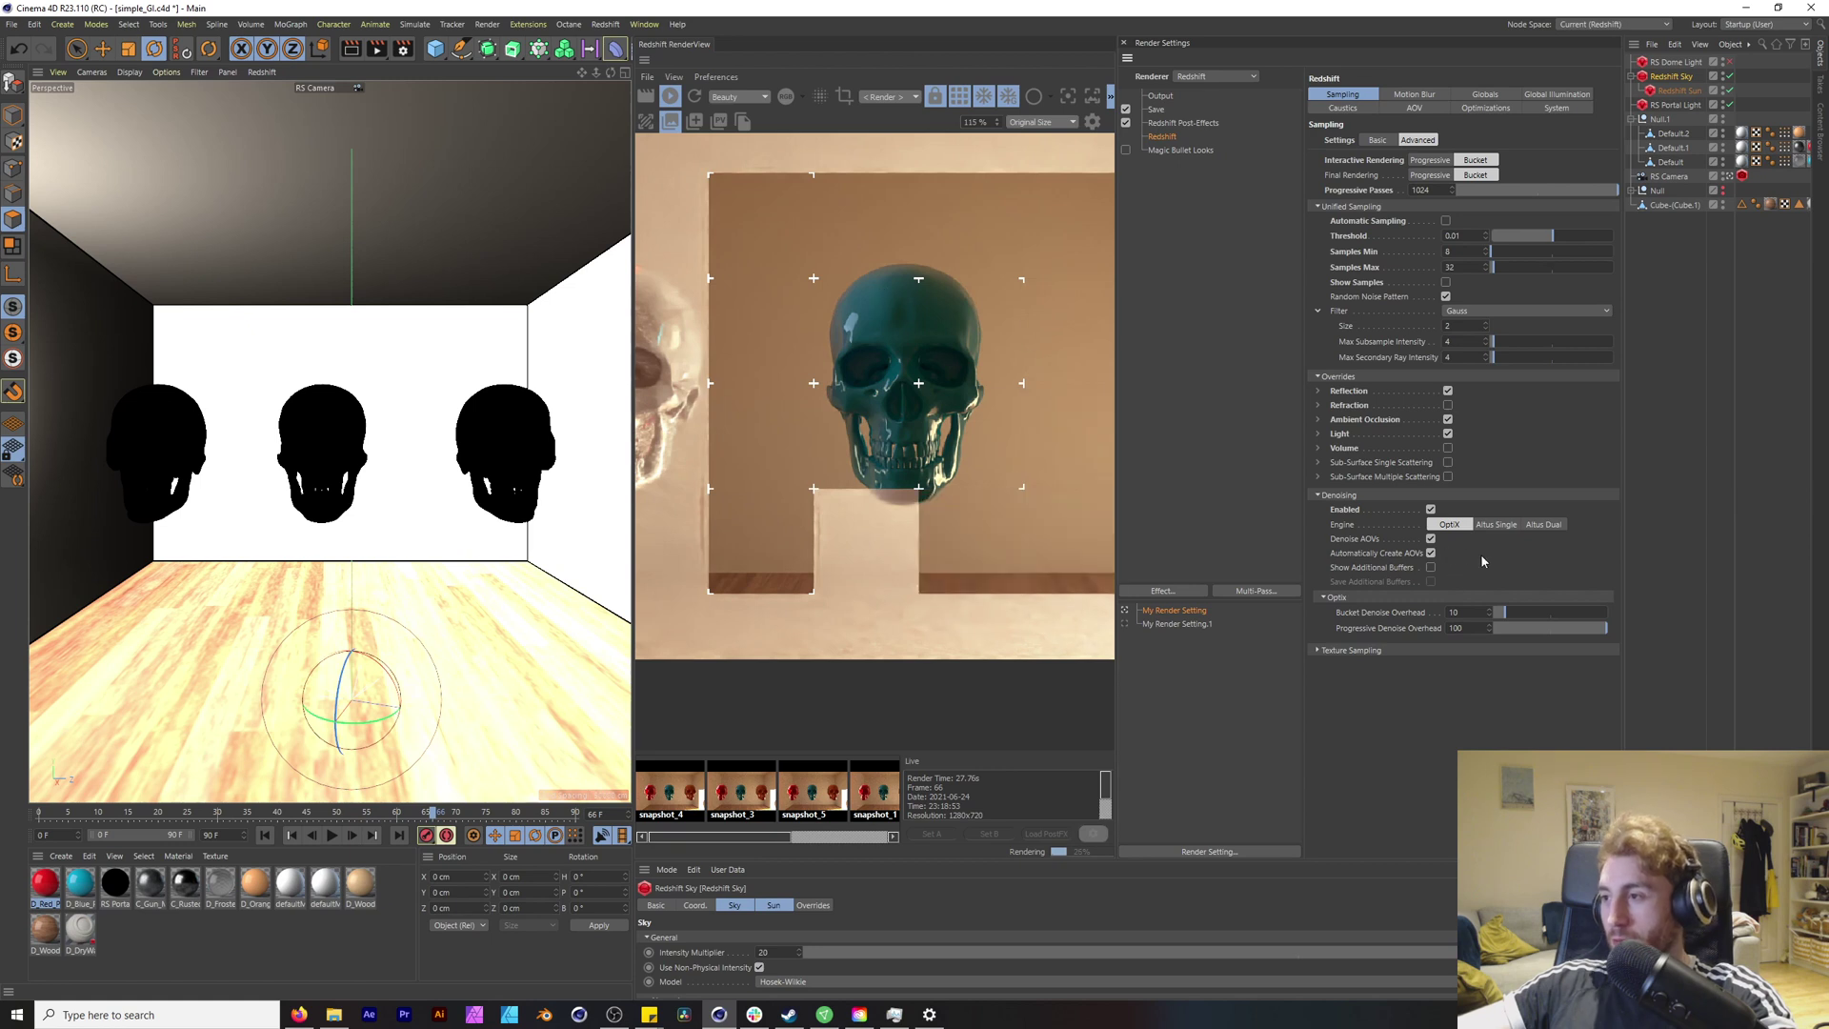
{"action": "scroll", "coordinate": [1044, 358], "scroll_direction": "up", "scroll_amount": 3}
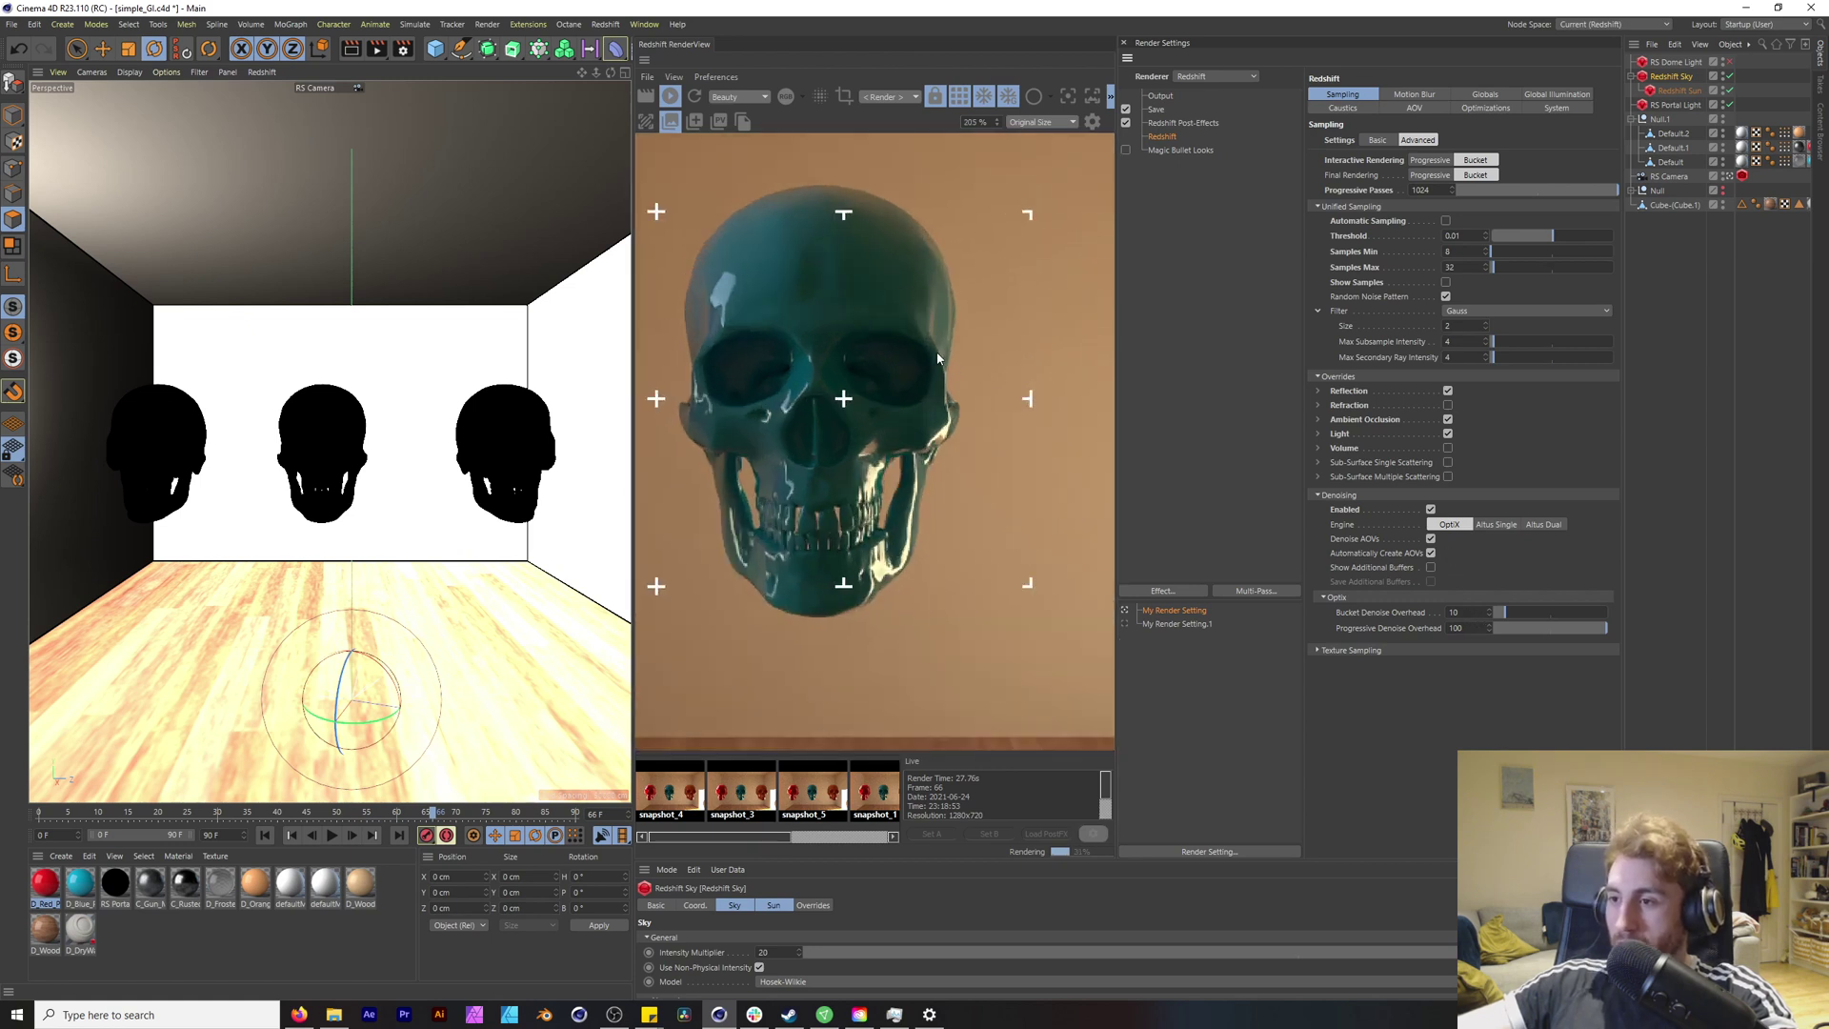
{"action": "scroll", "coordinate": [876, 333], "scroll_direction": "down", "scroll_amount": 4}
{"action": "middle_click_drag", "start_coordinate": [876, 333], "coordinate": [972, 428]}
{"action": "scroll", "coordinate": [792, 397], "scroll_direction": "up", "scroll_amount": 3}
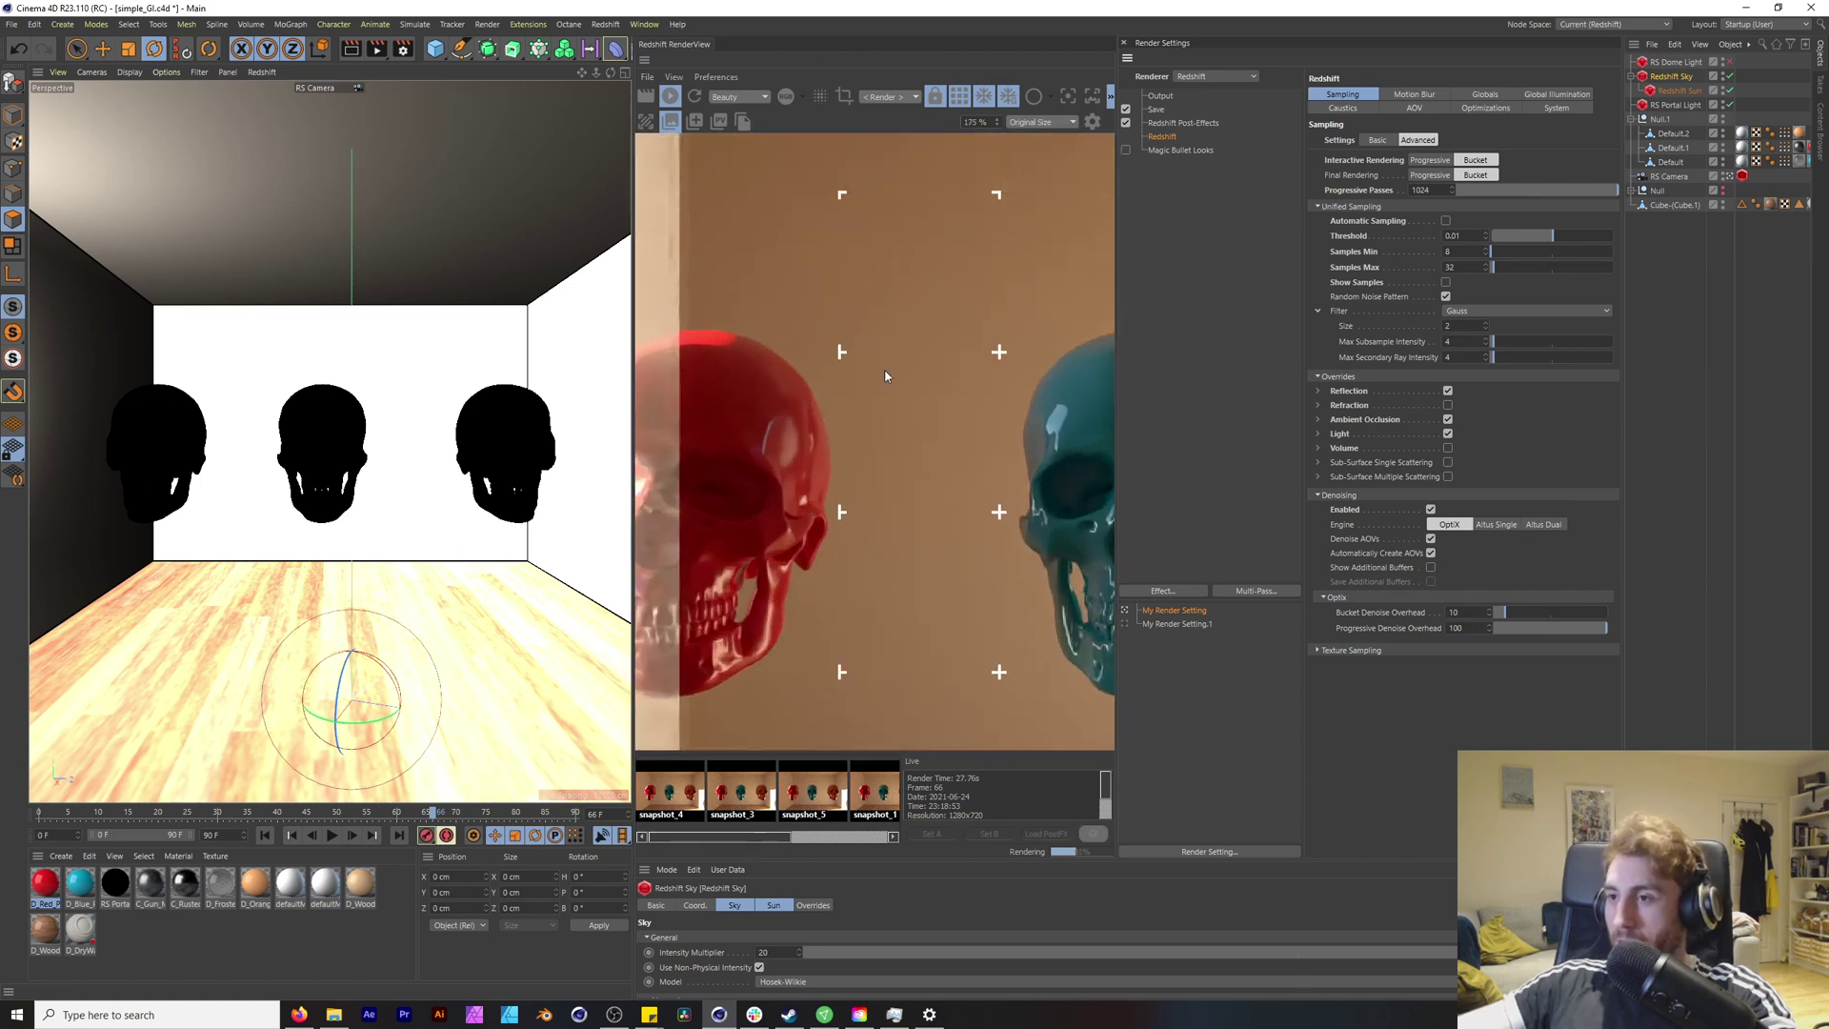
Step: Set the OptiX progressive denoise overhead to 50 and check the denoised teal skull up close and in the full frame
{"action": "left_click_drag", "start_coordinate": [1465, 629], "coordinate": [1384, 627]}
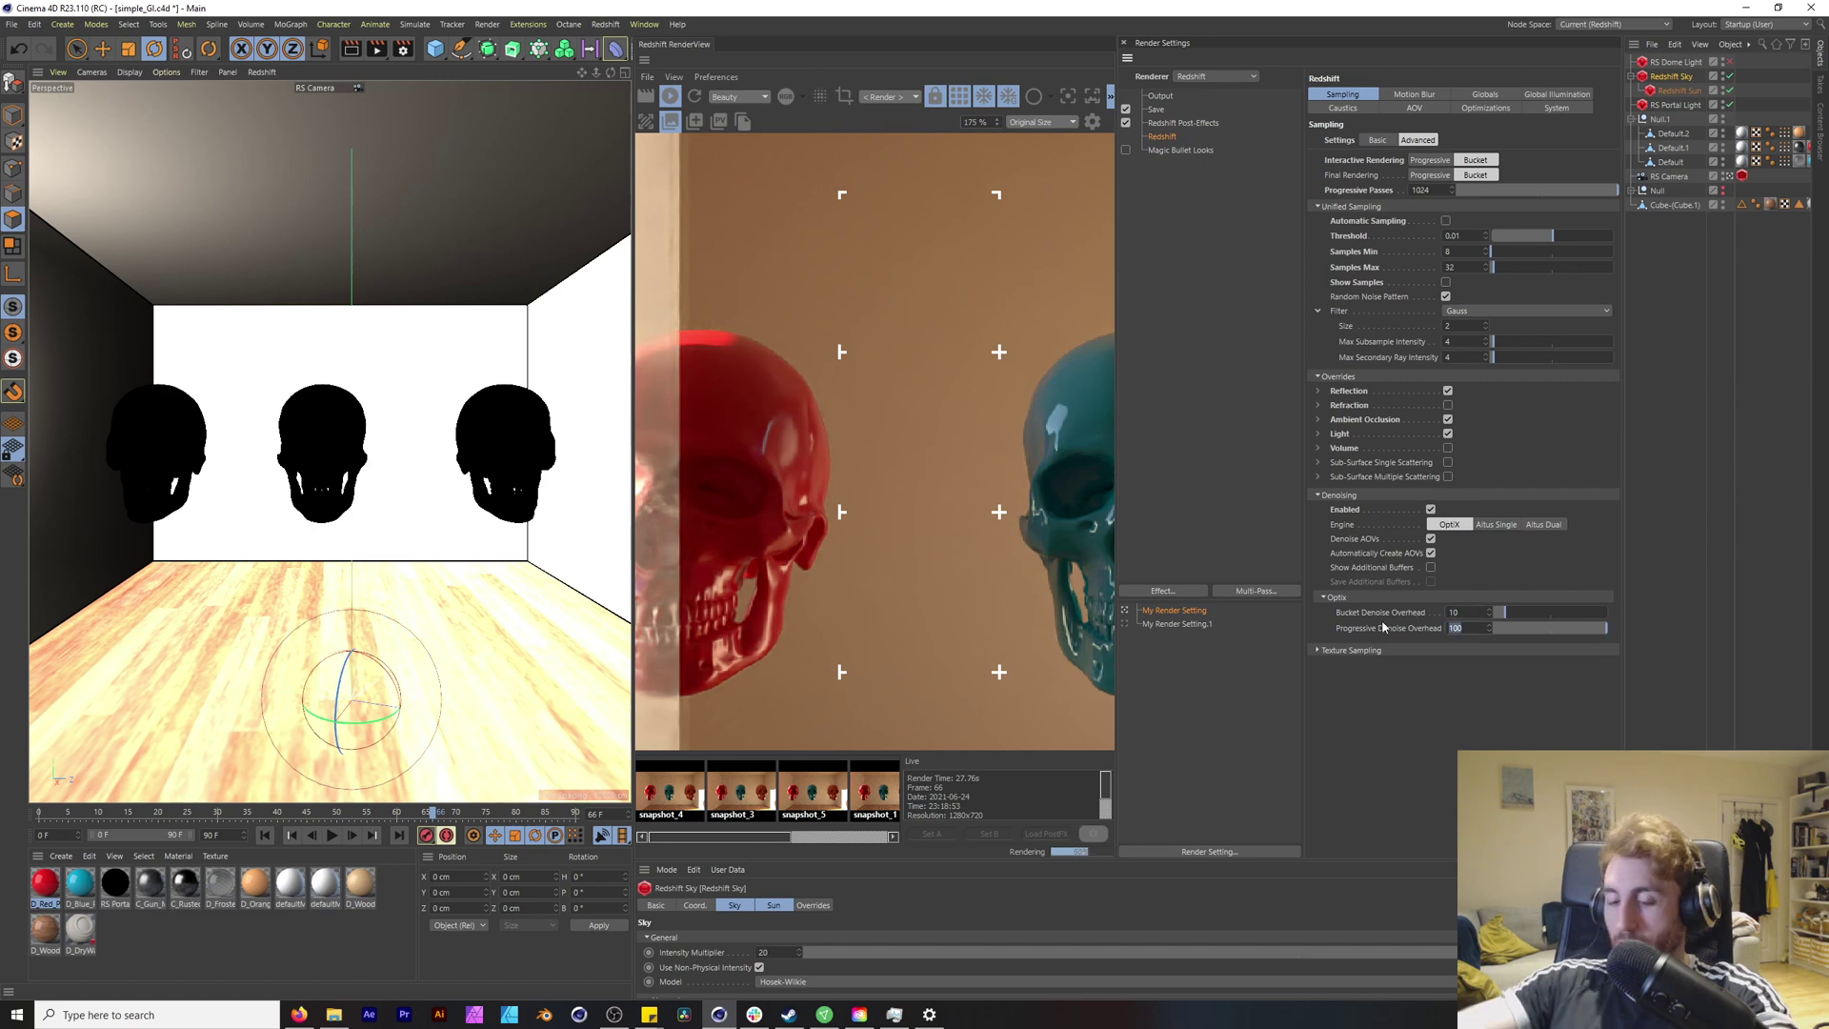
{"action": "type", "text": "50"}
{"action": "key", "text": "Return"}
{"action": "scroll", "coordinate": [912, 421], "scroll_direction": "up", "scroll_amount": 2}
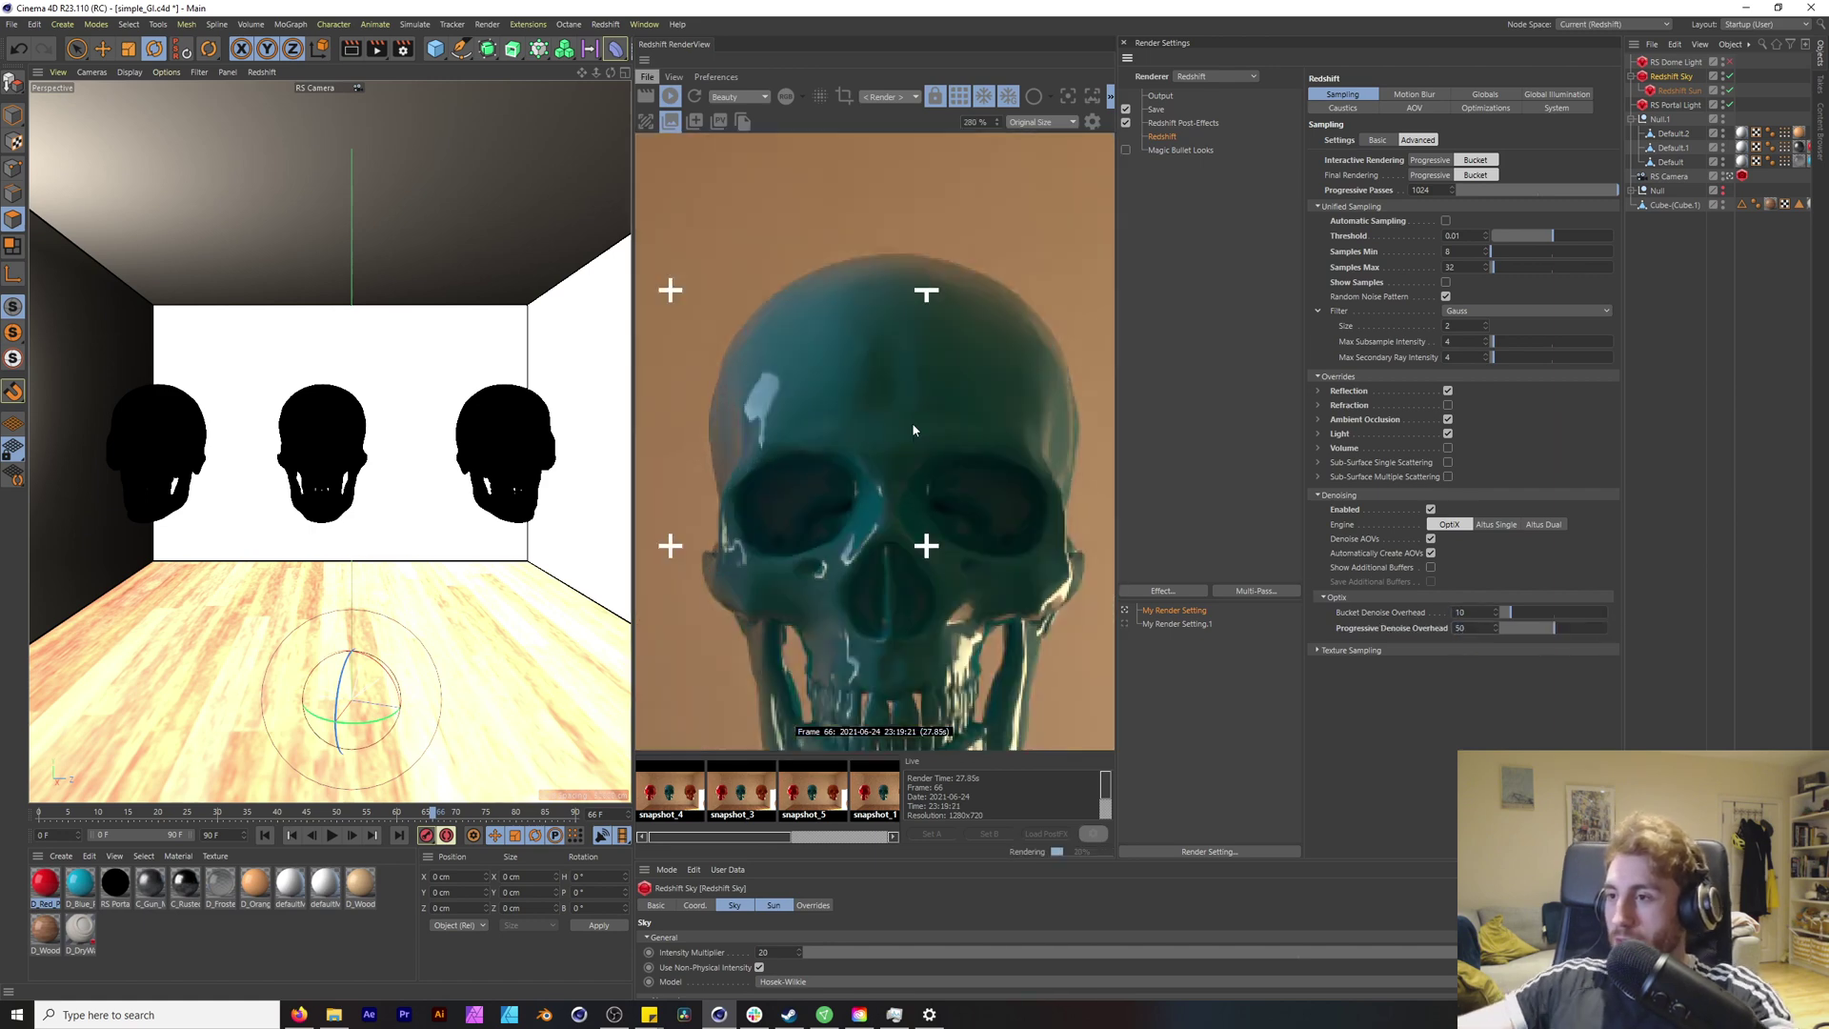
{"action": "scroll", "coordinate": [898, 402], "scroll_direction": "down", "scroll_amount": 4}
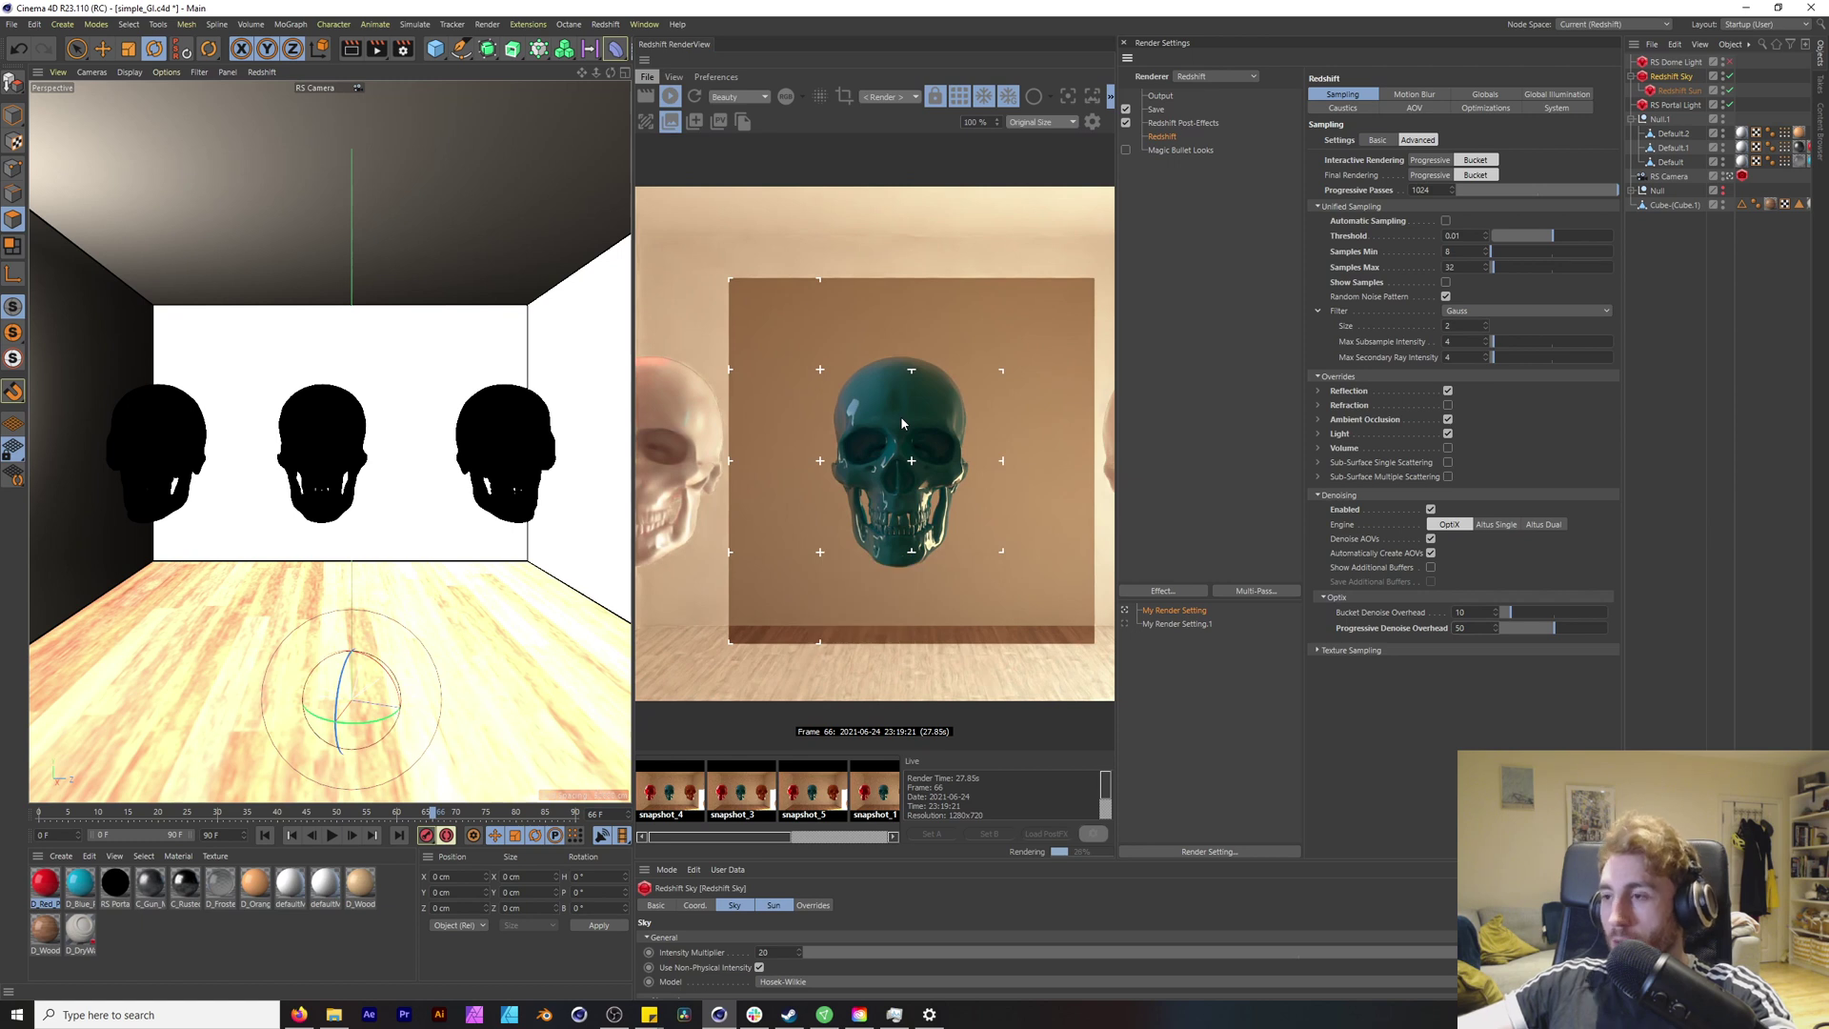
{"action": "scroll", "coordinate": [900, 395], "scroll_direction": "down", "scroll_amount": 1}
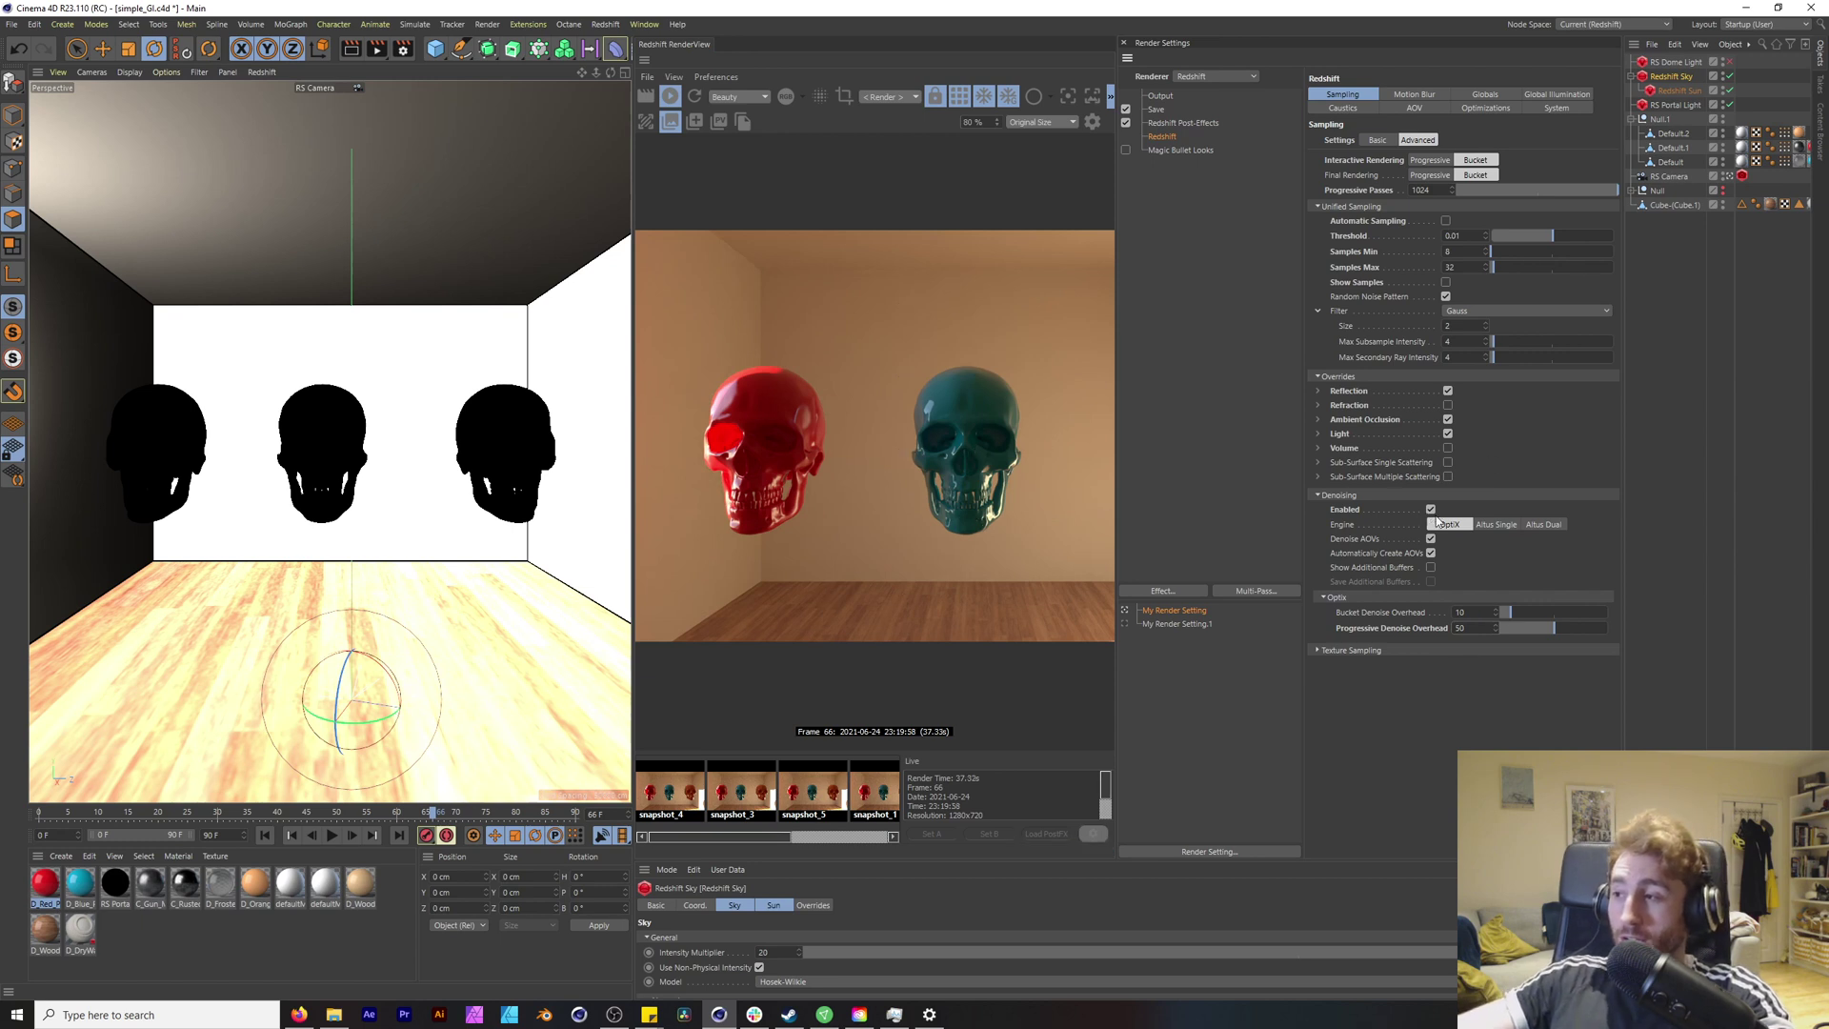
Step: Switch the denoising engine from OptiX to Altus Dual
{"action": "left_click", "coordinate": [1538, 525]}
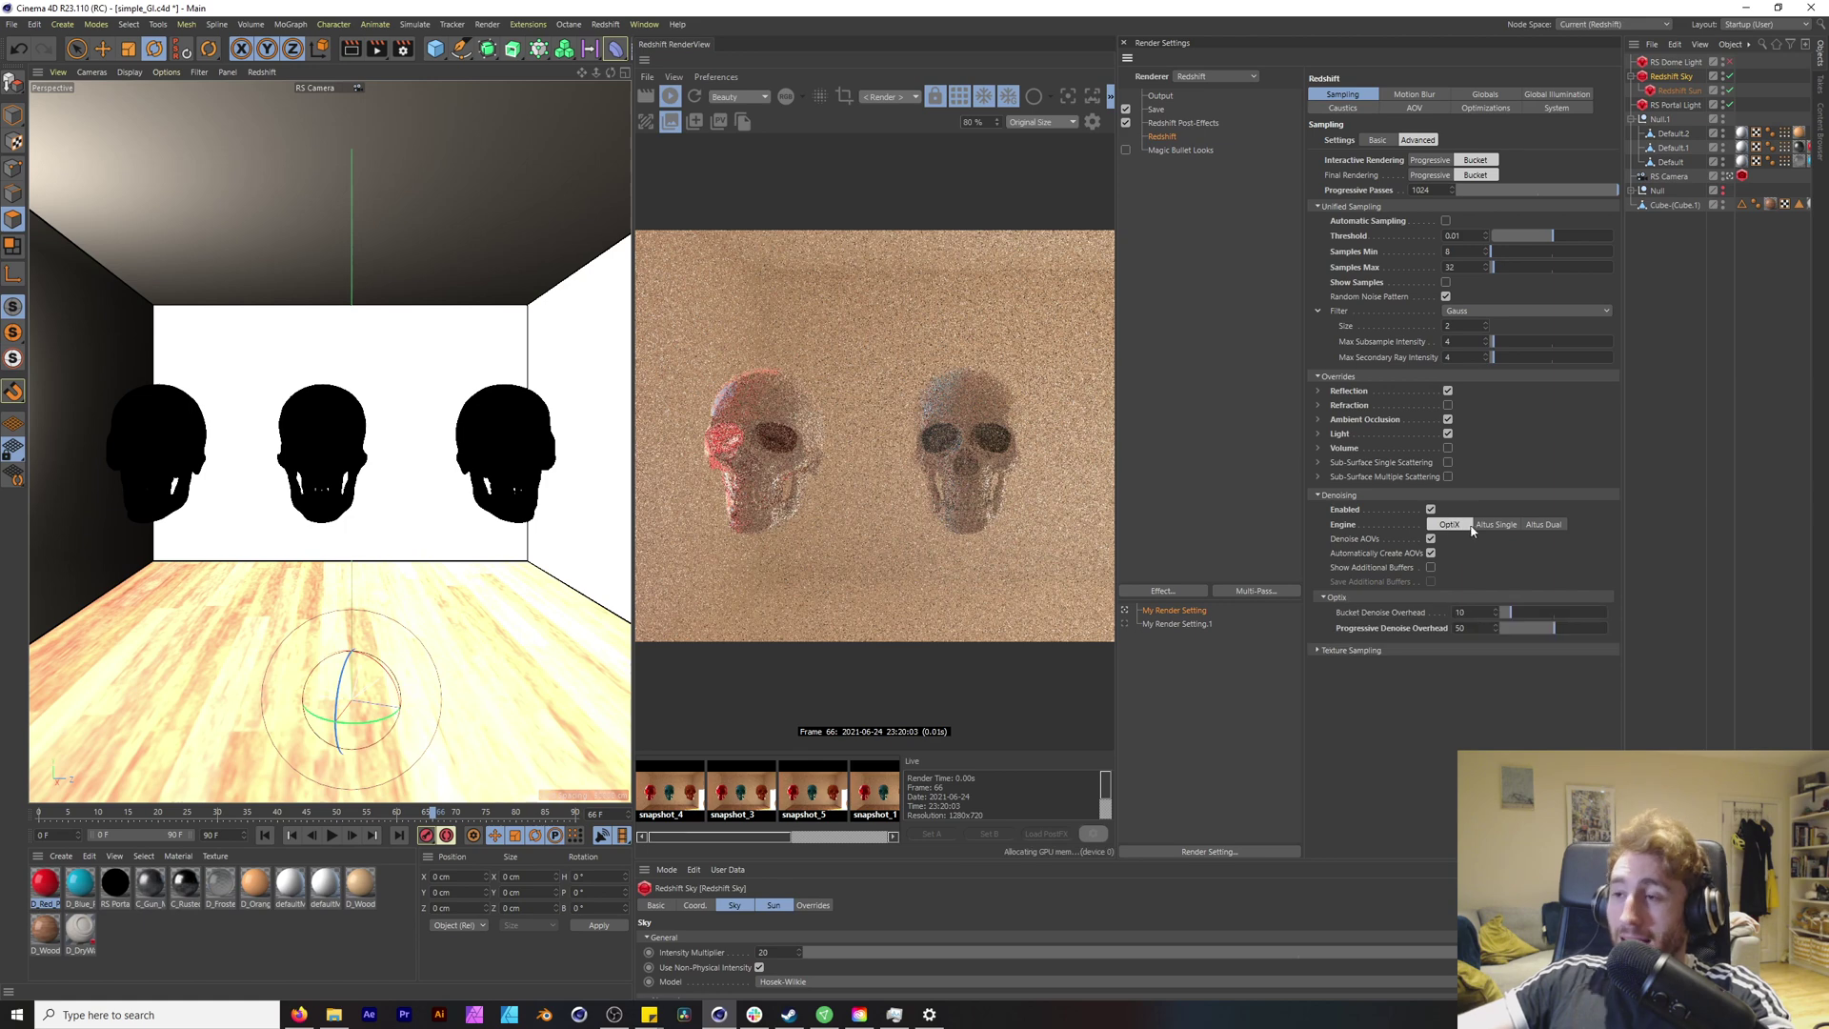
{"action": "left_click", "coordinate": [1447, 525]}
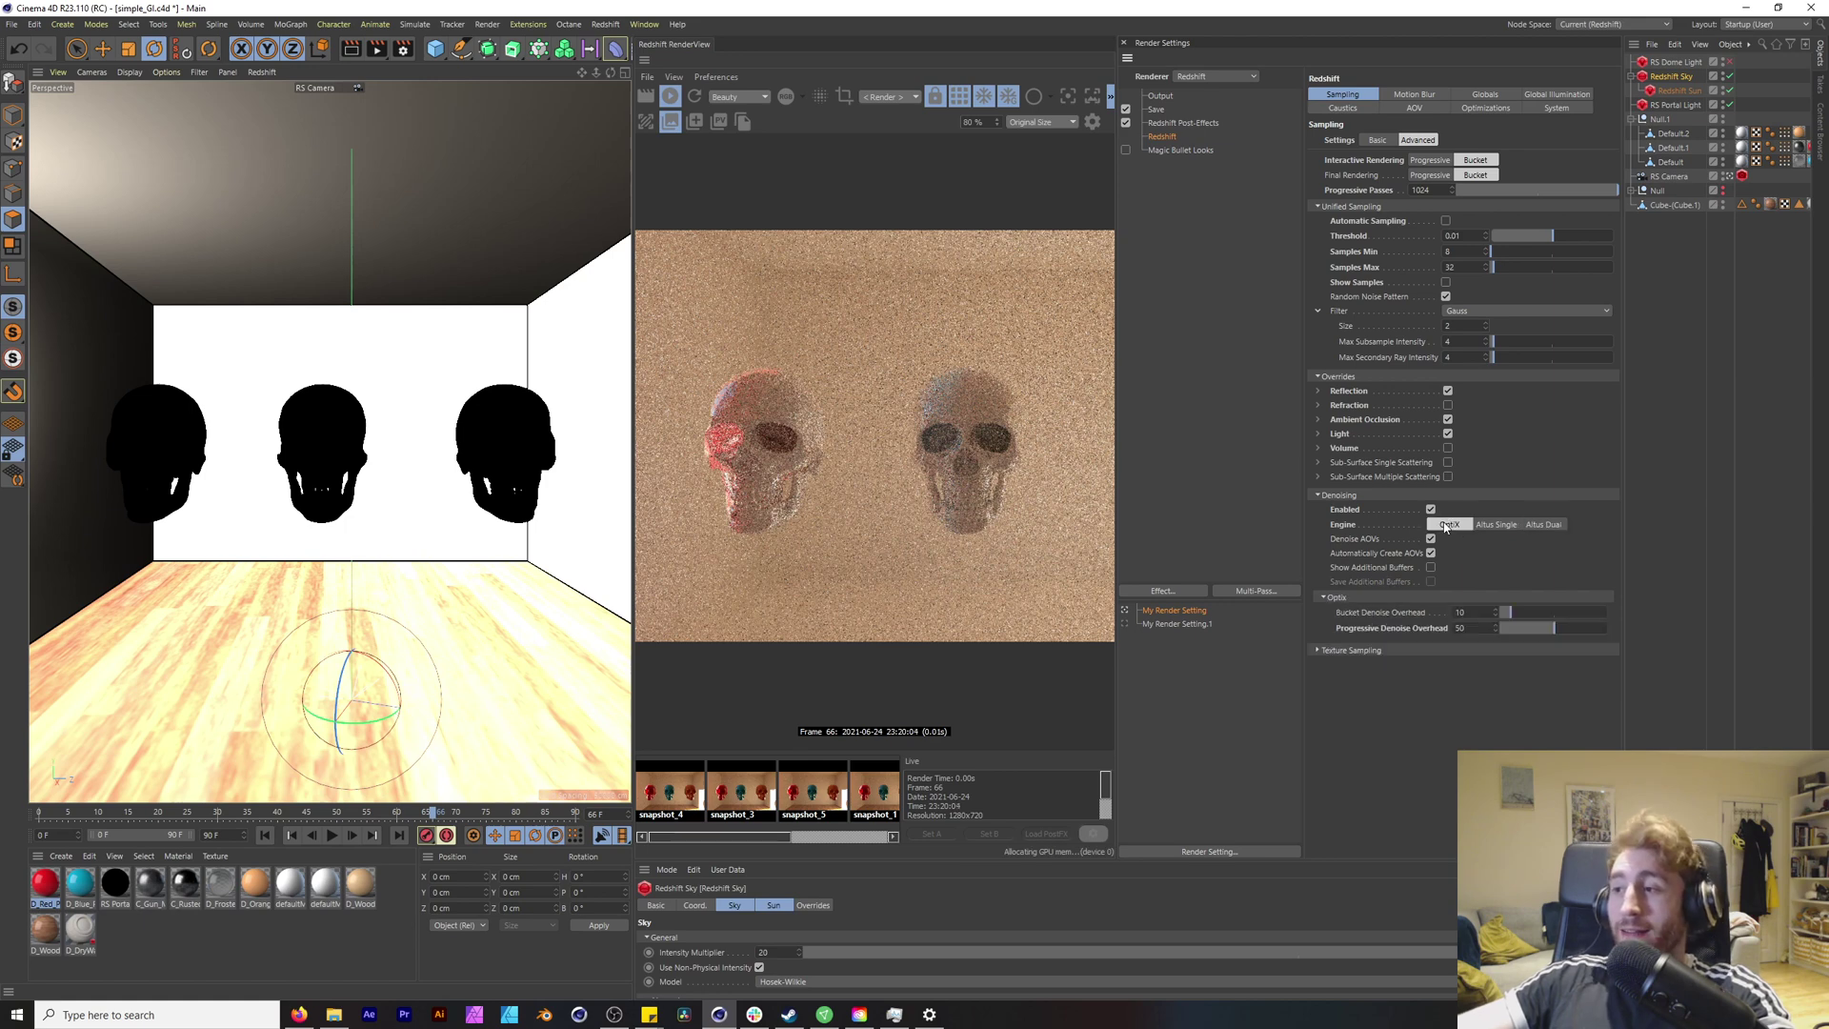
{"action": "left_click", "coordinate": [1543, 527]}
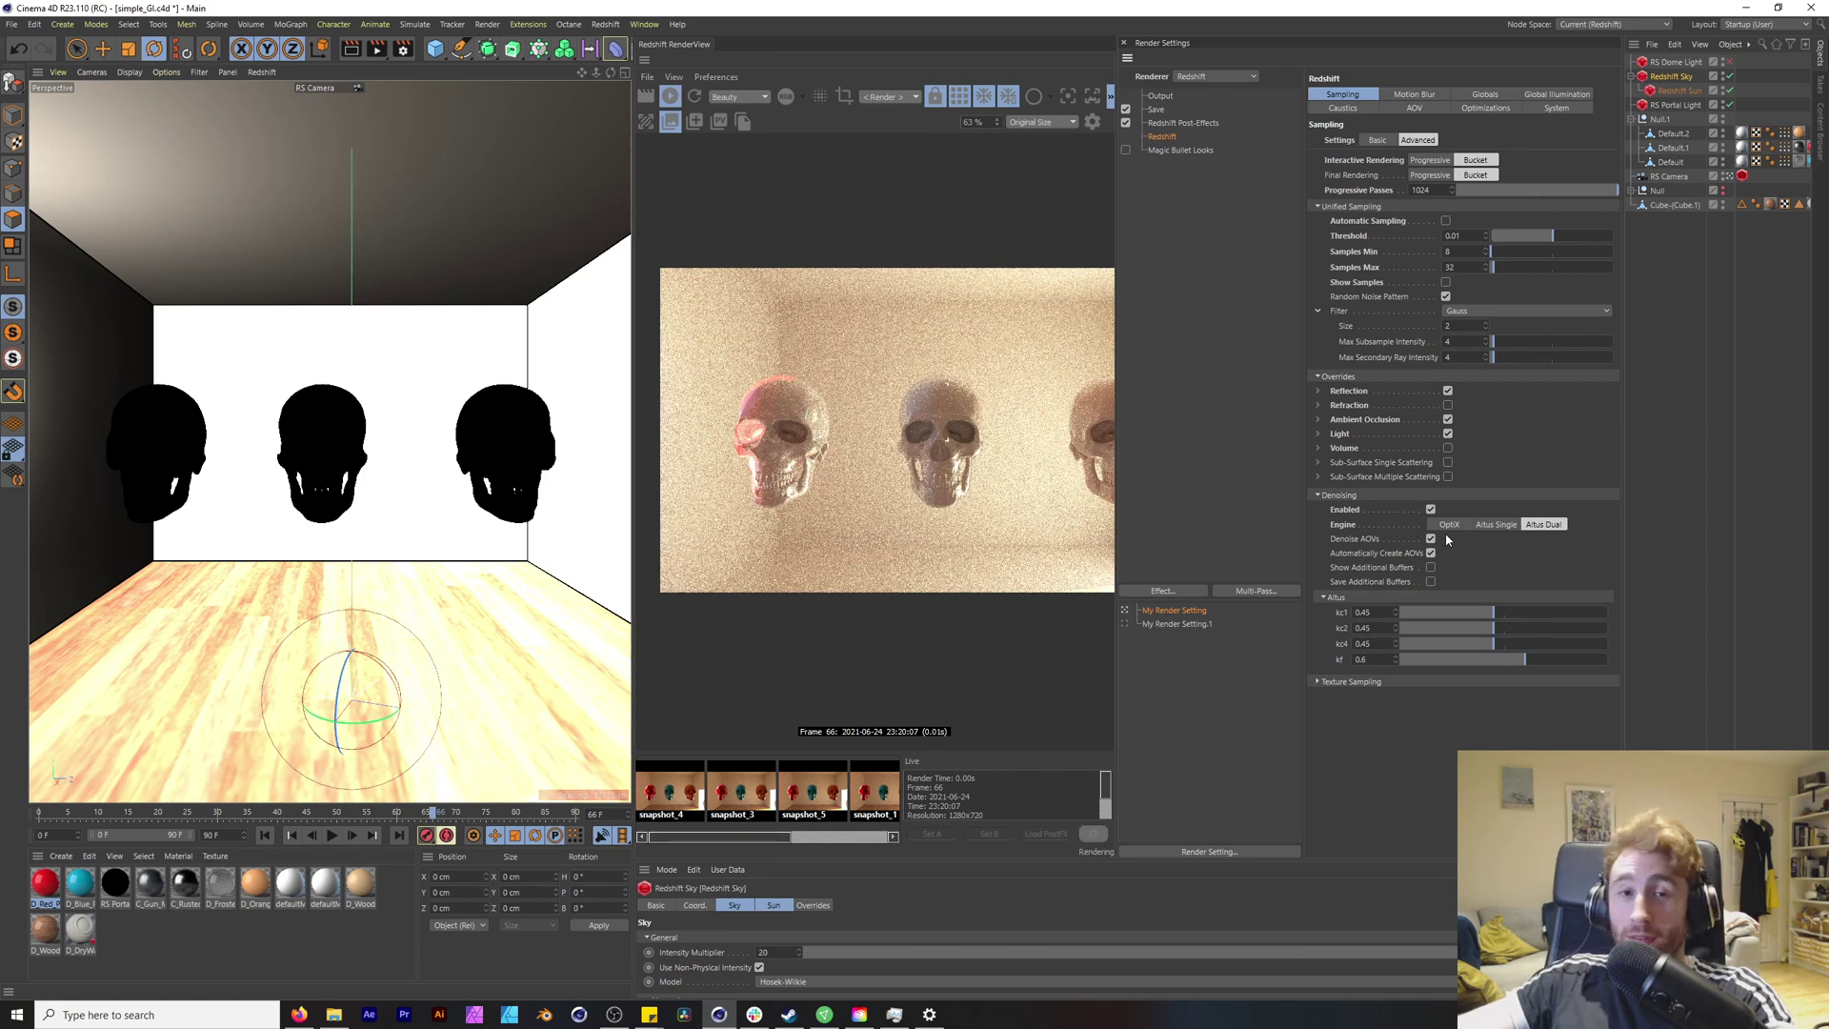
Step: Set the Brute Force GI rays to 512 in the global illumination settings
{"action": "left_click", "coordinate": [1557, 94]}
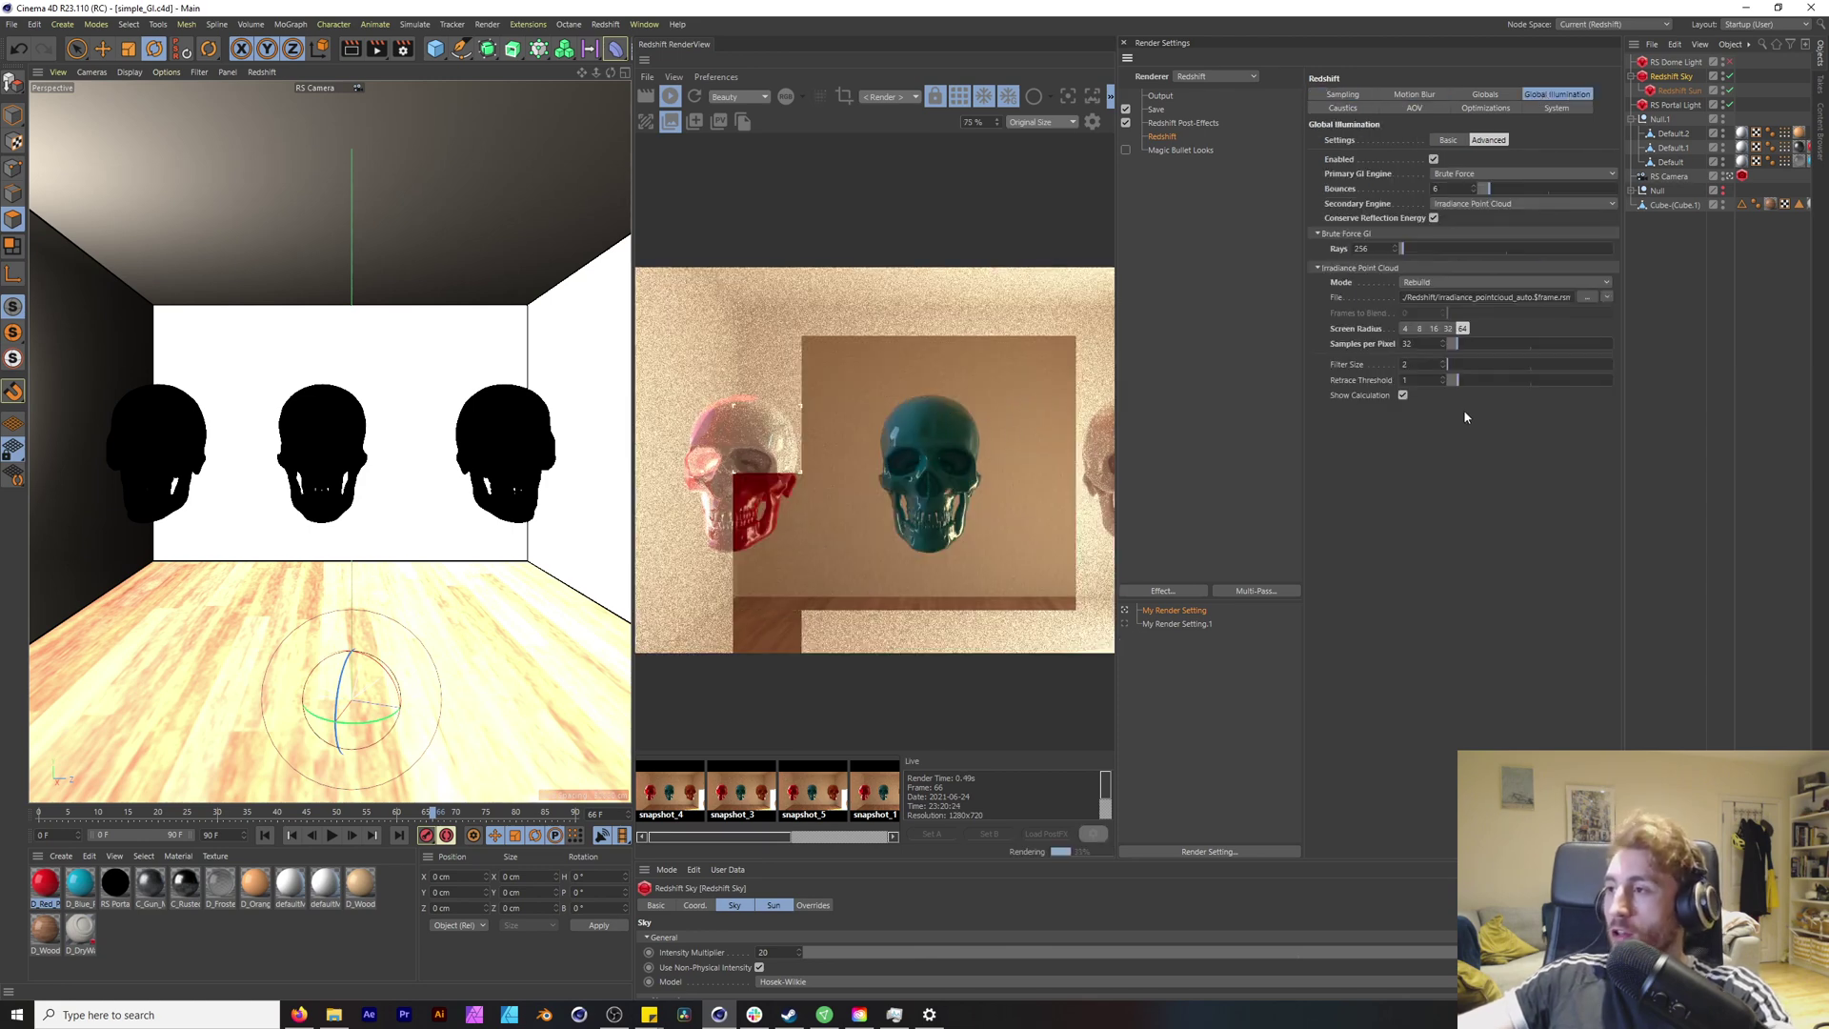
{"action": "scroll", "coordinate": [943, 321], "scroll_direction": "up", "scroll_amount": 2}
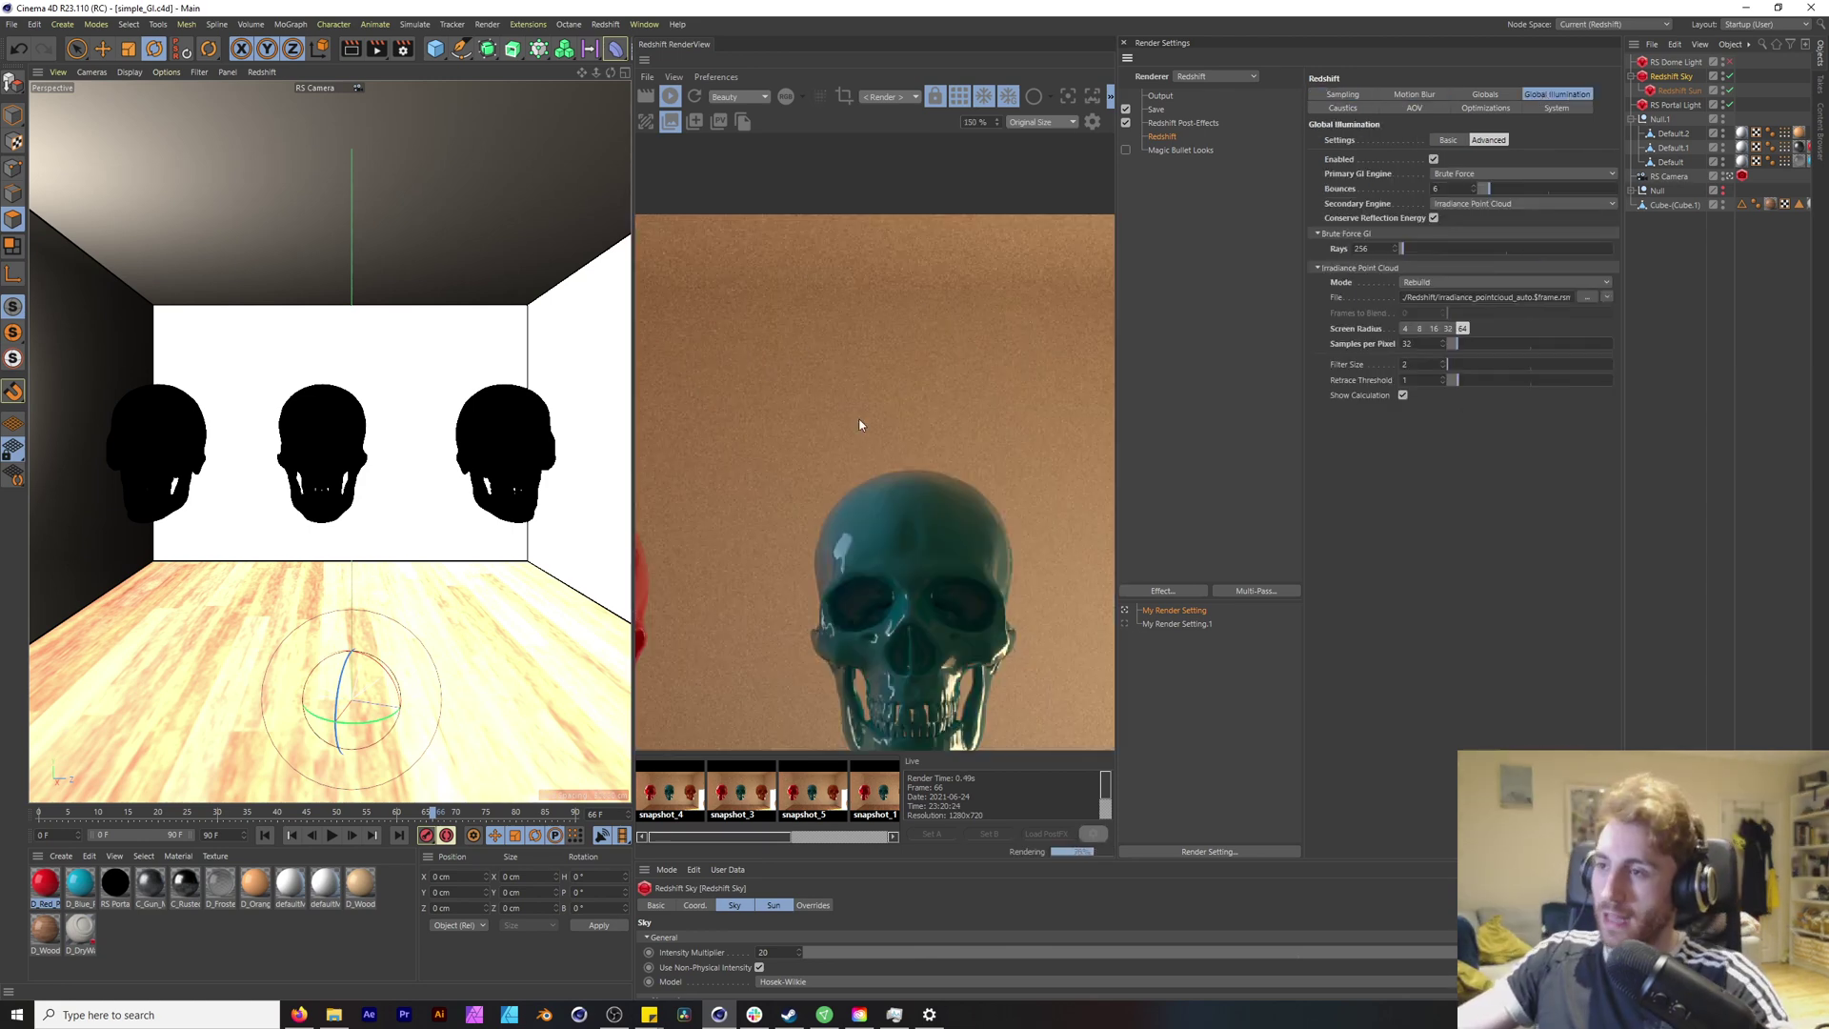
{"action": "left_click_drag", "start_coordinate": [1387, 248], "coordinate": [1220, 242]}
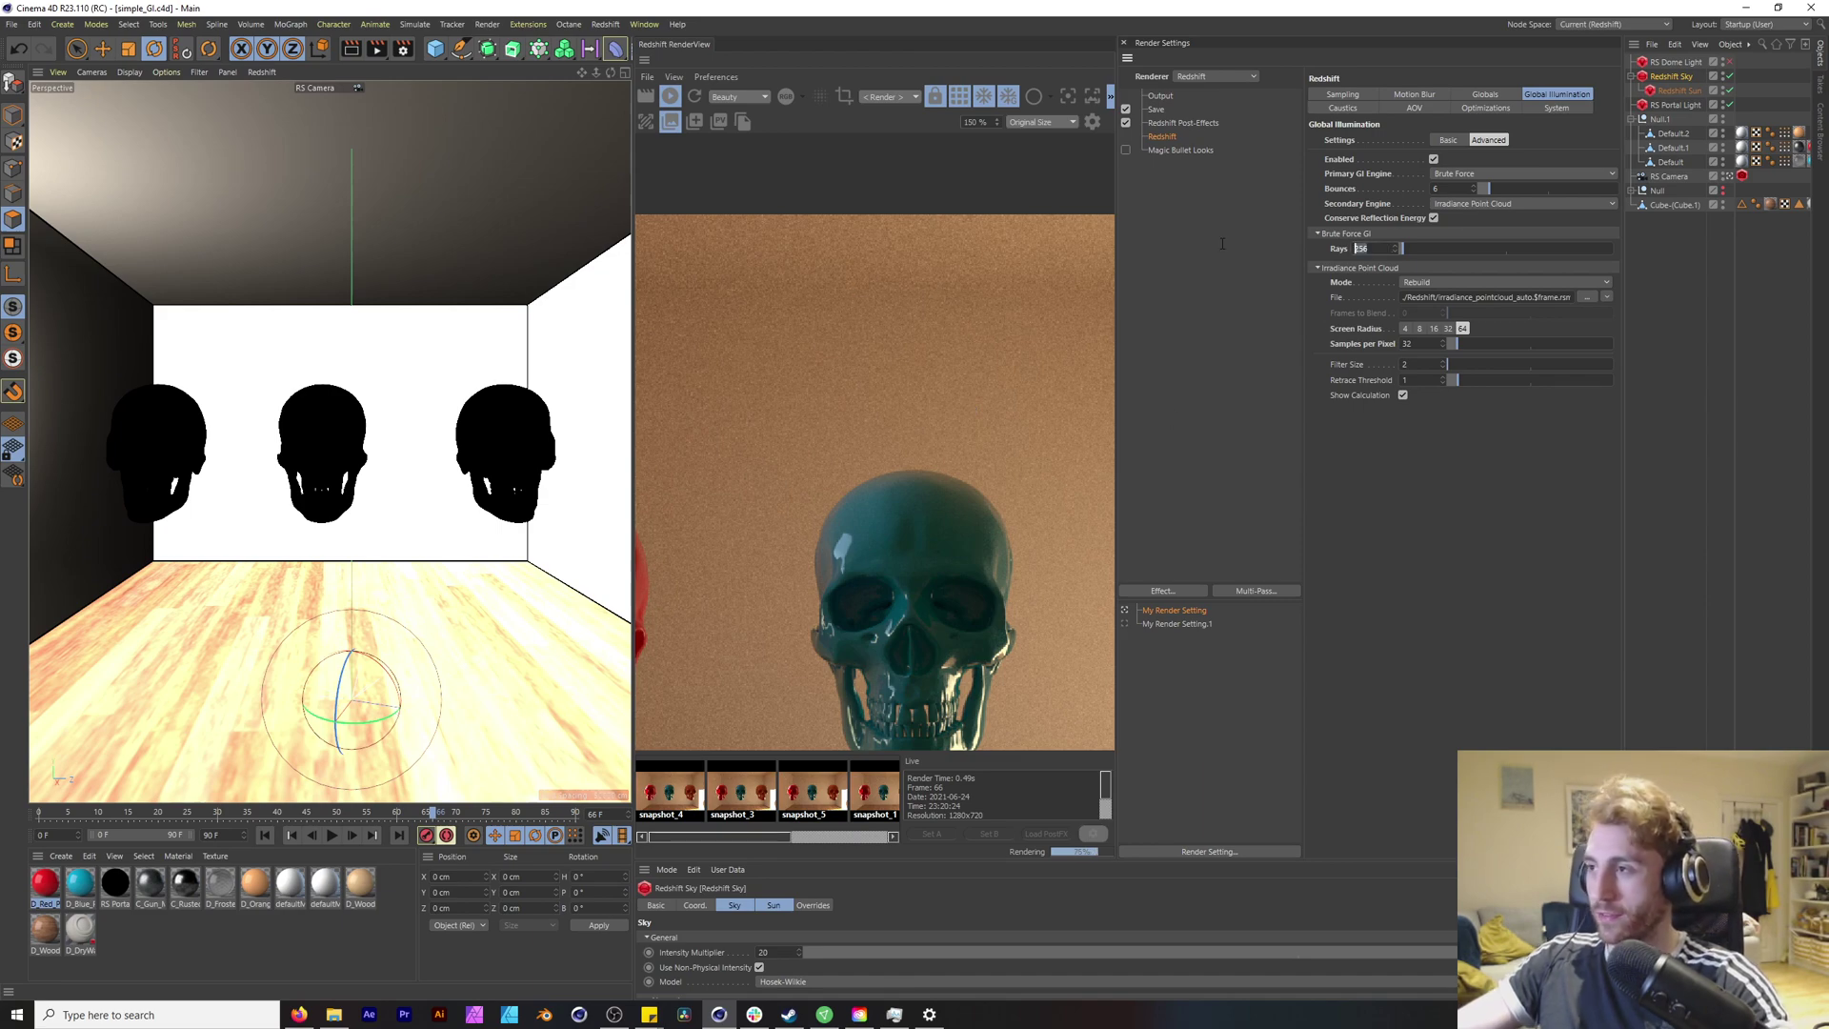
{"action": "type", "text": "512"}
{"action": "key", "text": "Return"}
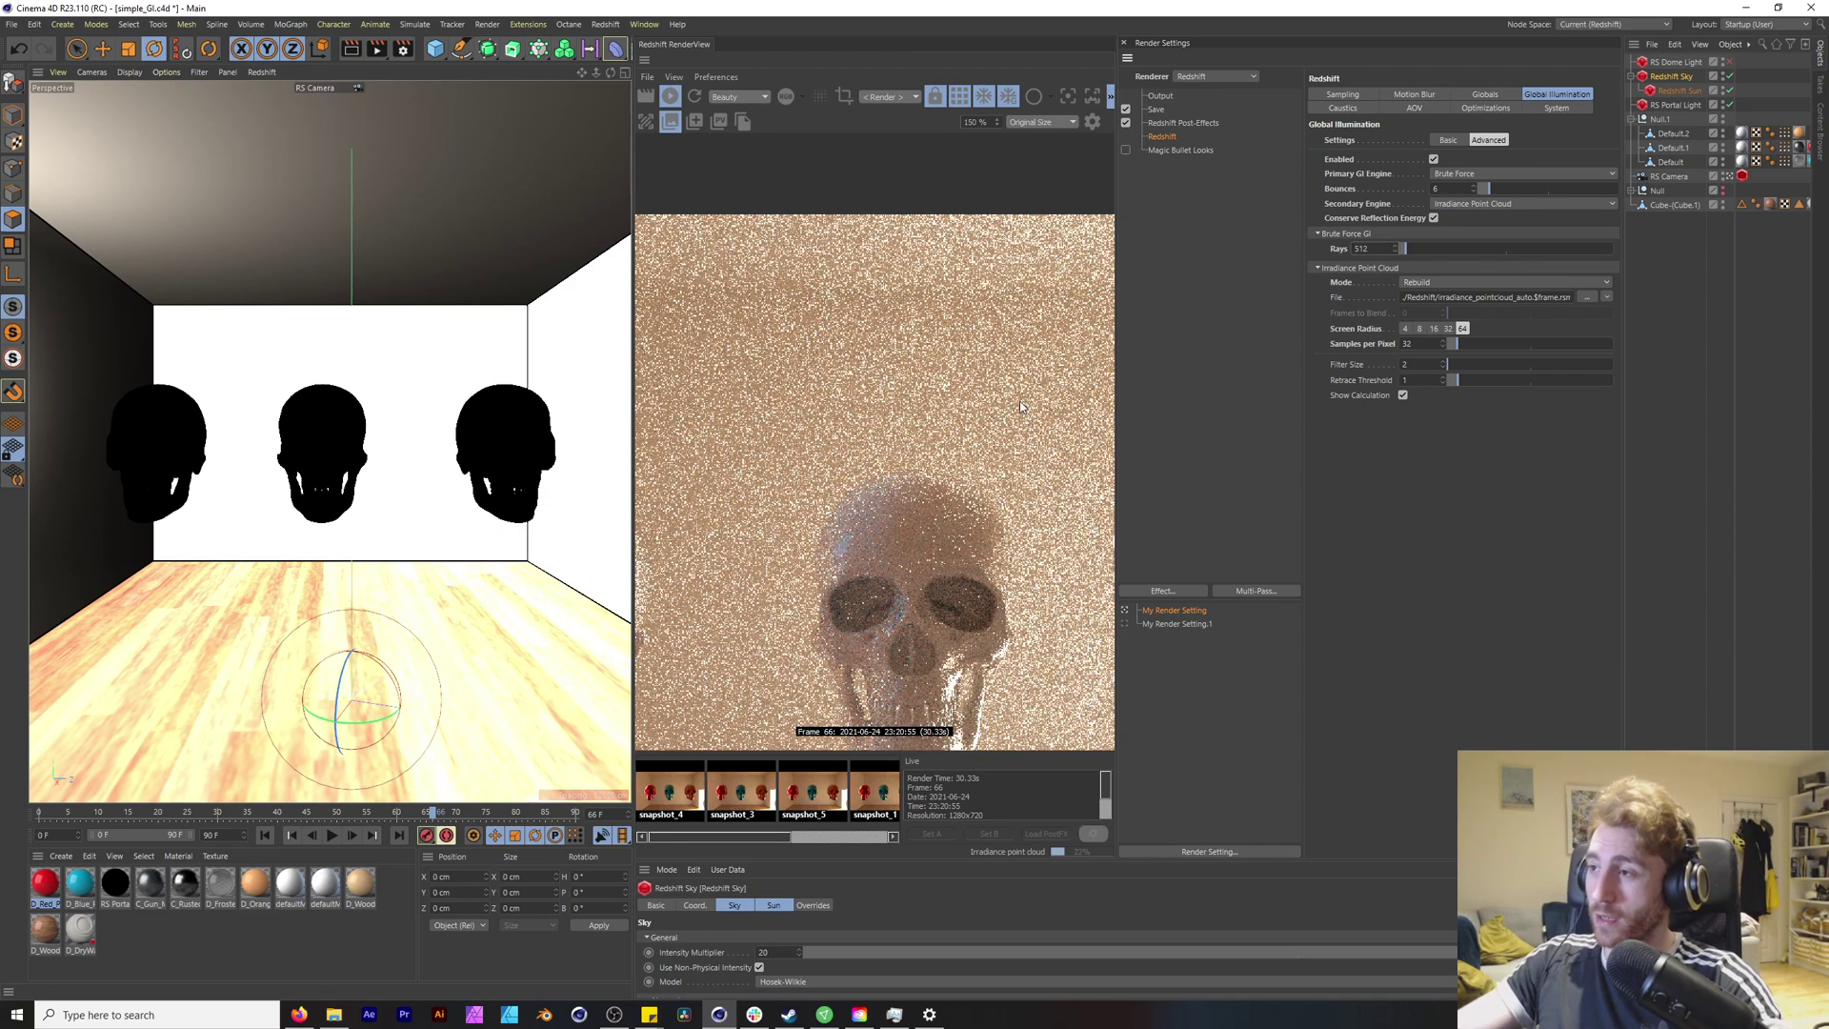
Step: Limit the live render to a region around the red skull and the wall corner, and store it as a snapshot
{"action": "scroll", "coordinate": [894, 391], "scroll_direction": "down", "scroll_amount": 3}
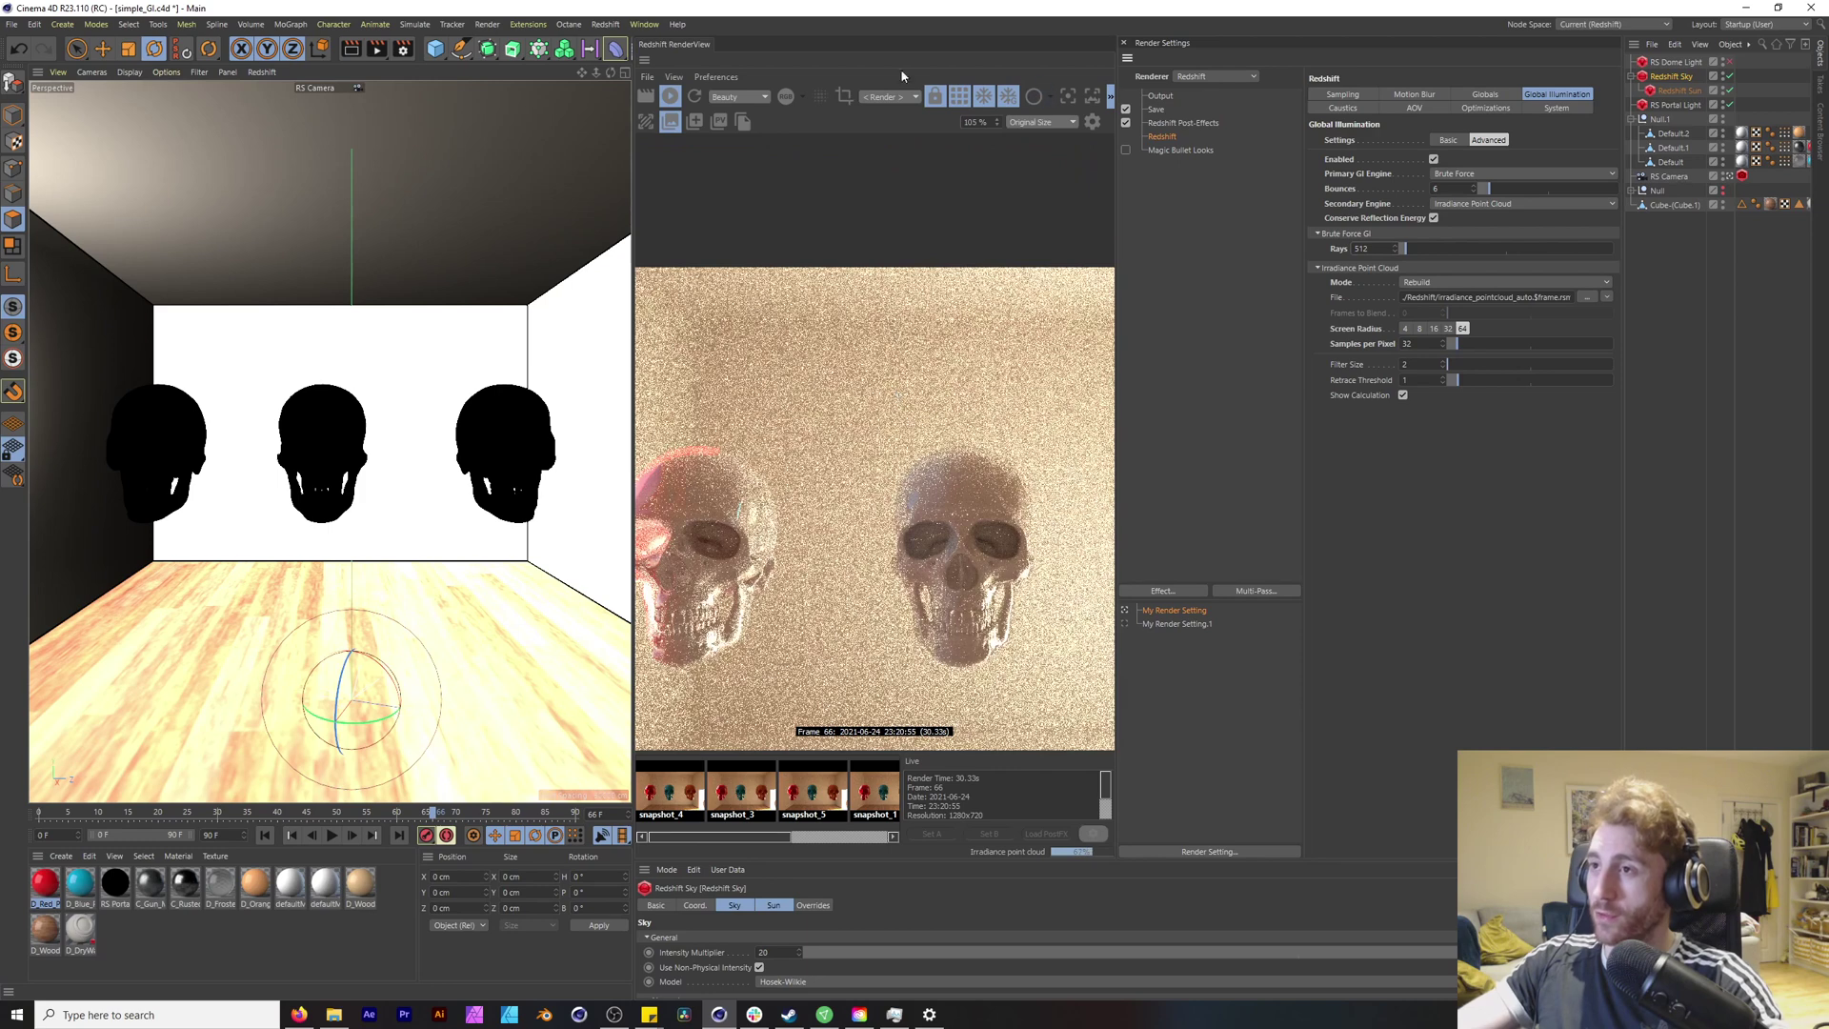
{"action": "left_click", "coordinate": [844, 97]}
{"action": "left_click", "coordinate": [729, 121]}
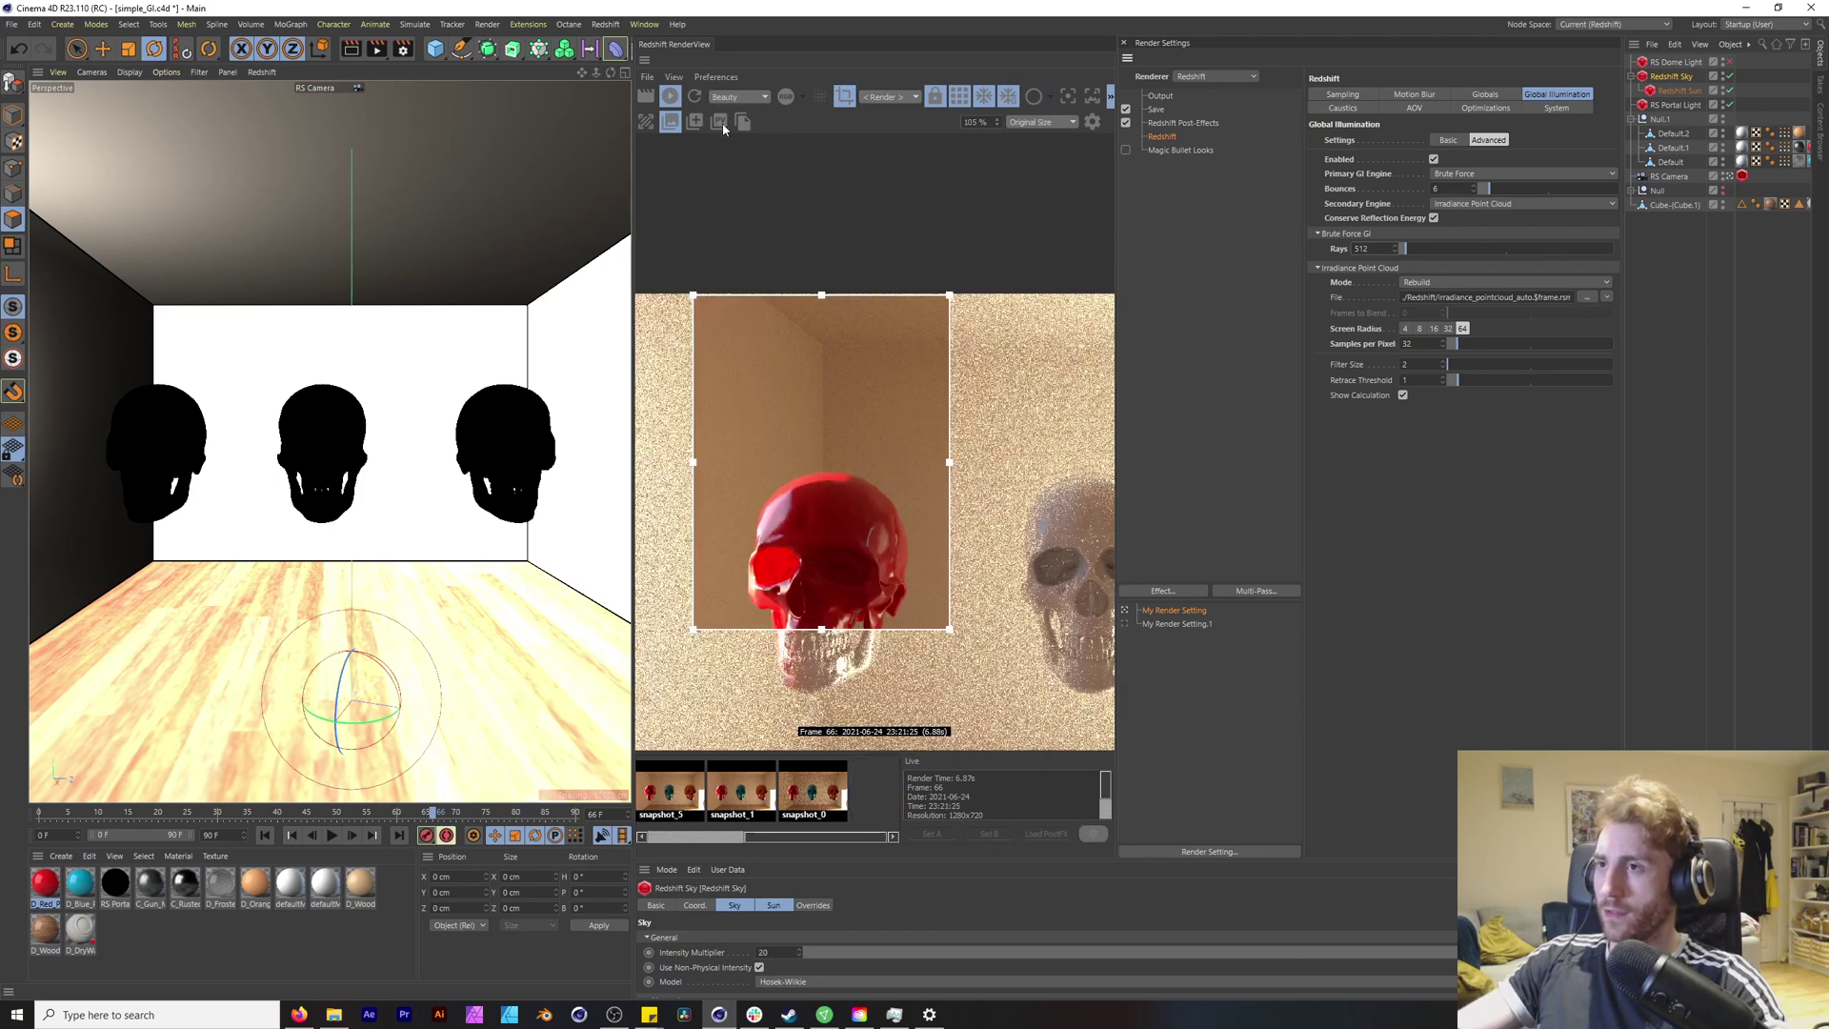
{"action": "left_click", "coordinate": [746, 807]}
{"action": "left_click", "coordinate": [657, 805]}
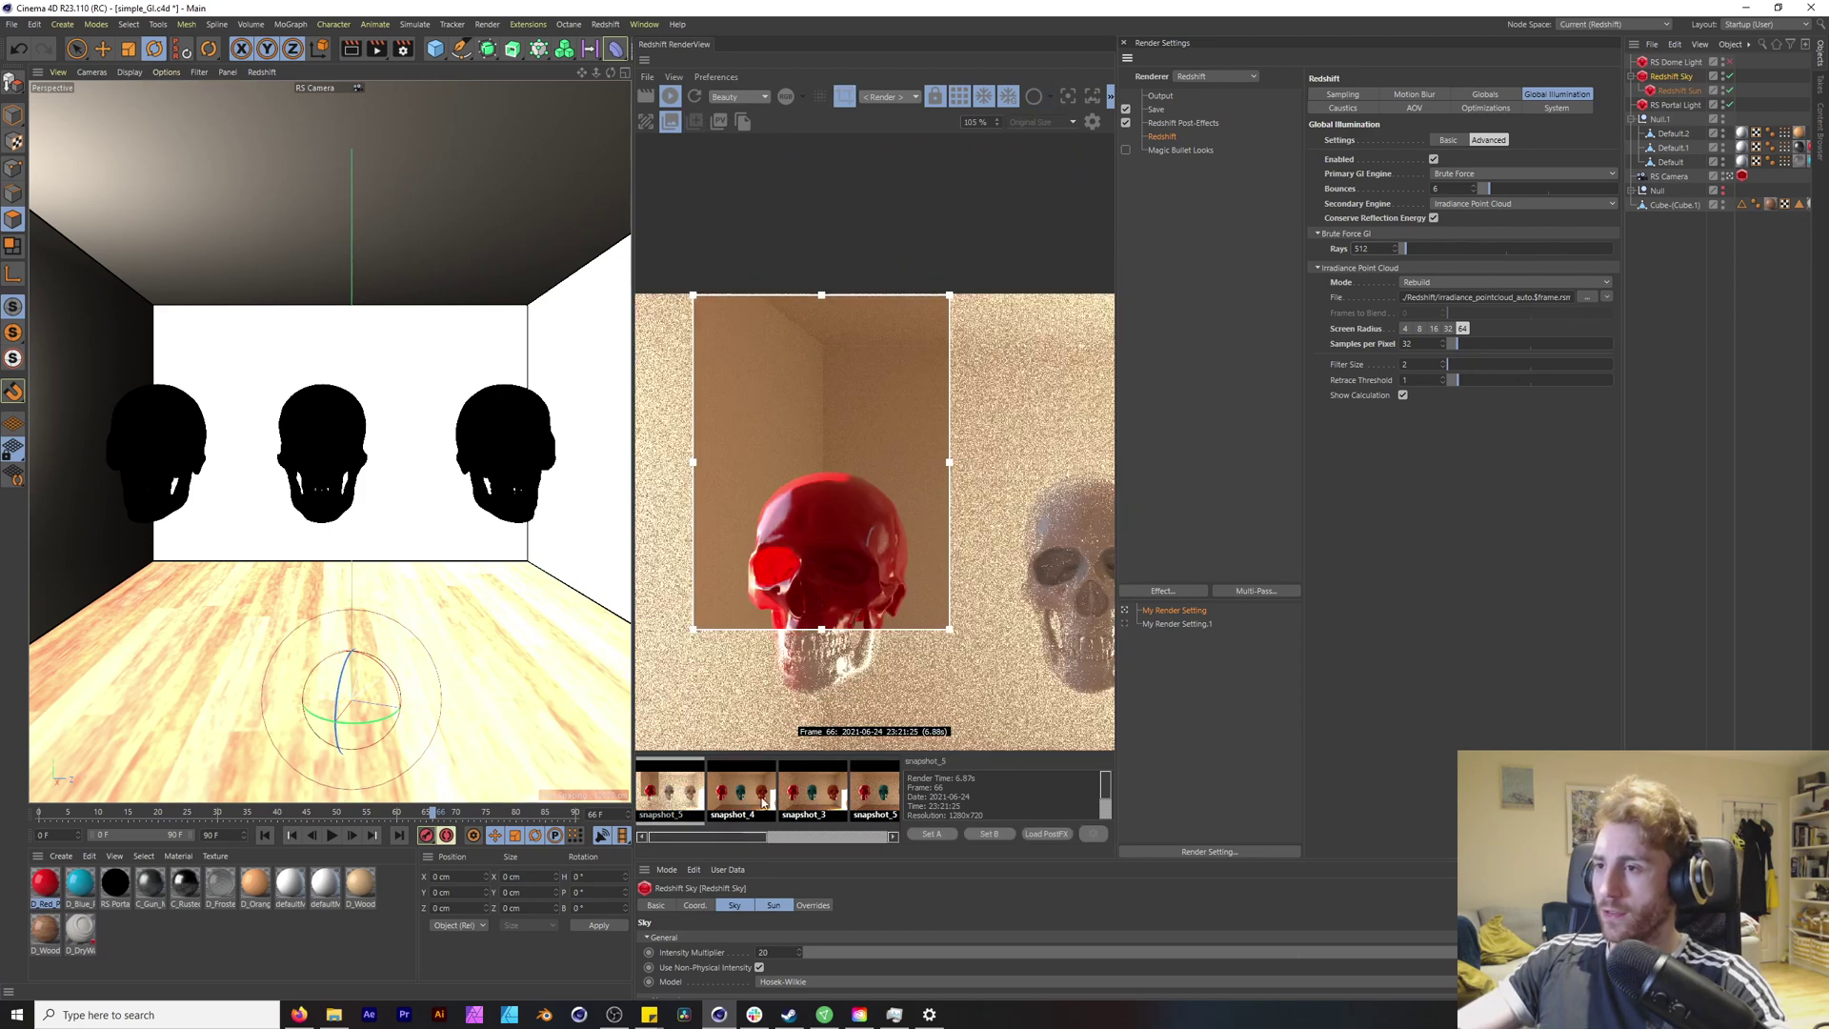
Step: Set the Brute Force GI rays to 1024 and the GI bounces to 4
{"action": "left_click_drag", "start_coordinate": [1377, 249], "coordinate": [1267, 245]}
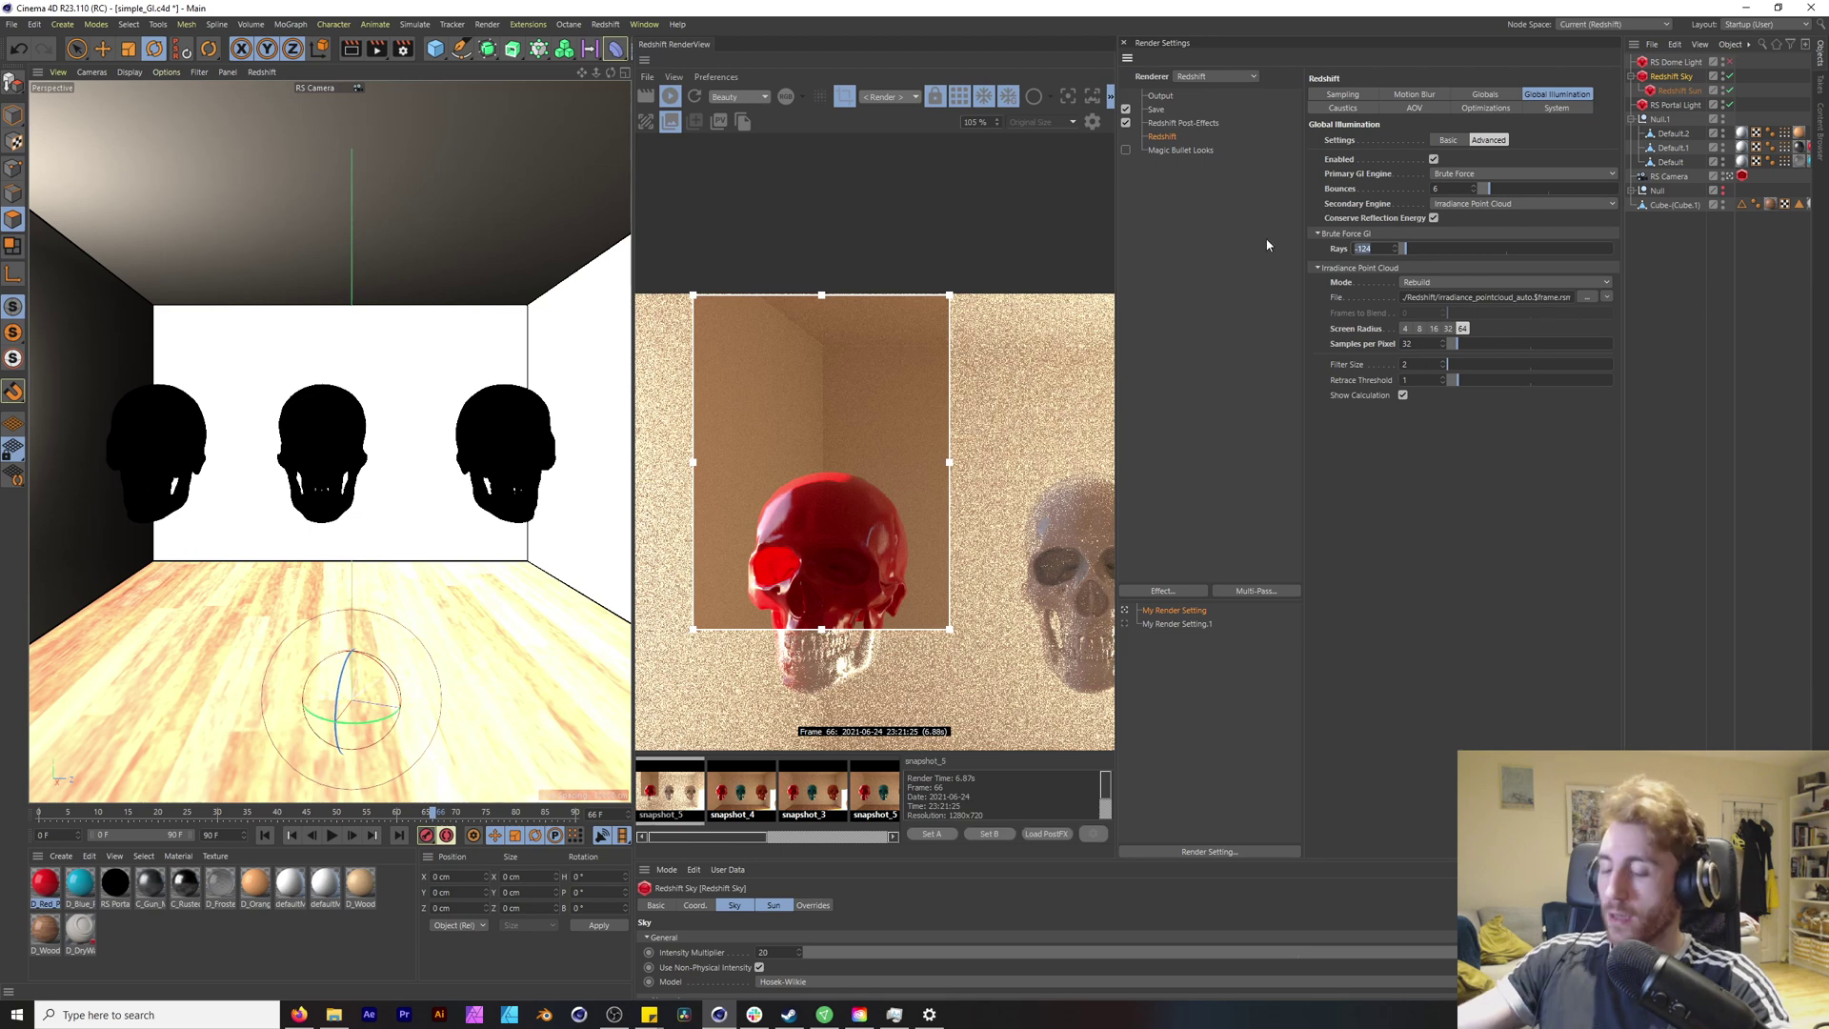
{"action": "type", "text": "10"}
{"action": "key", "text": "Return"}
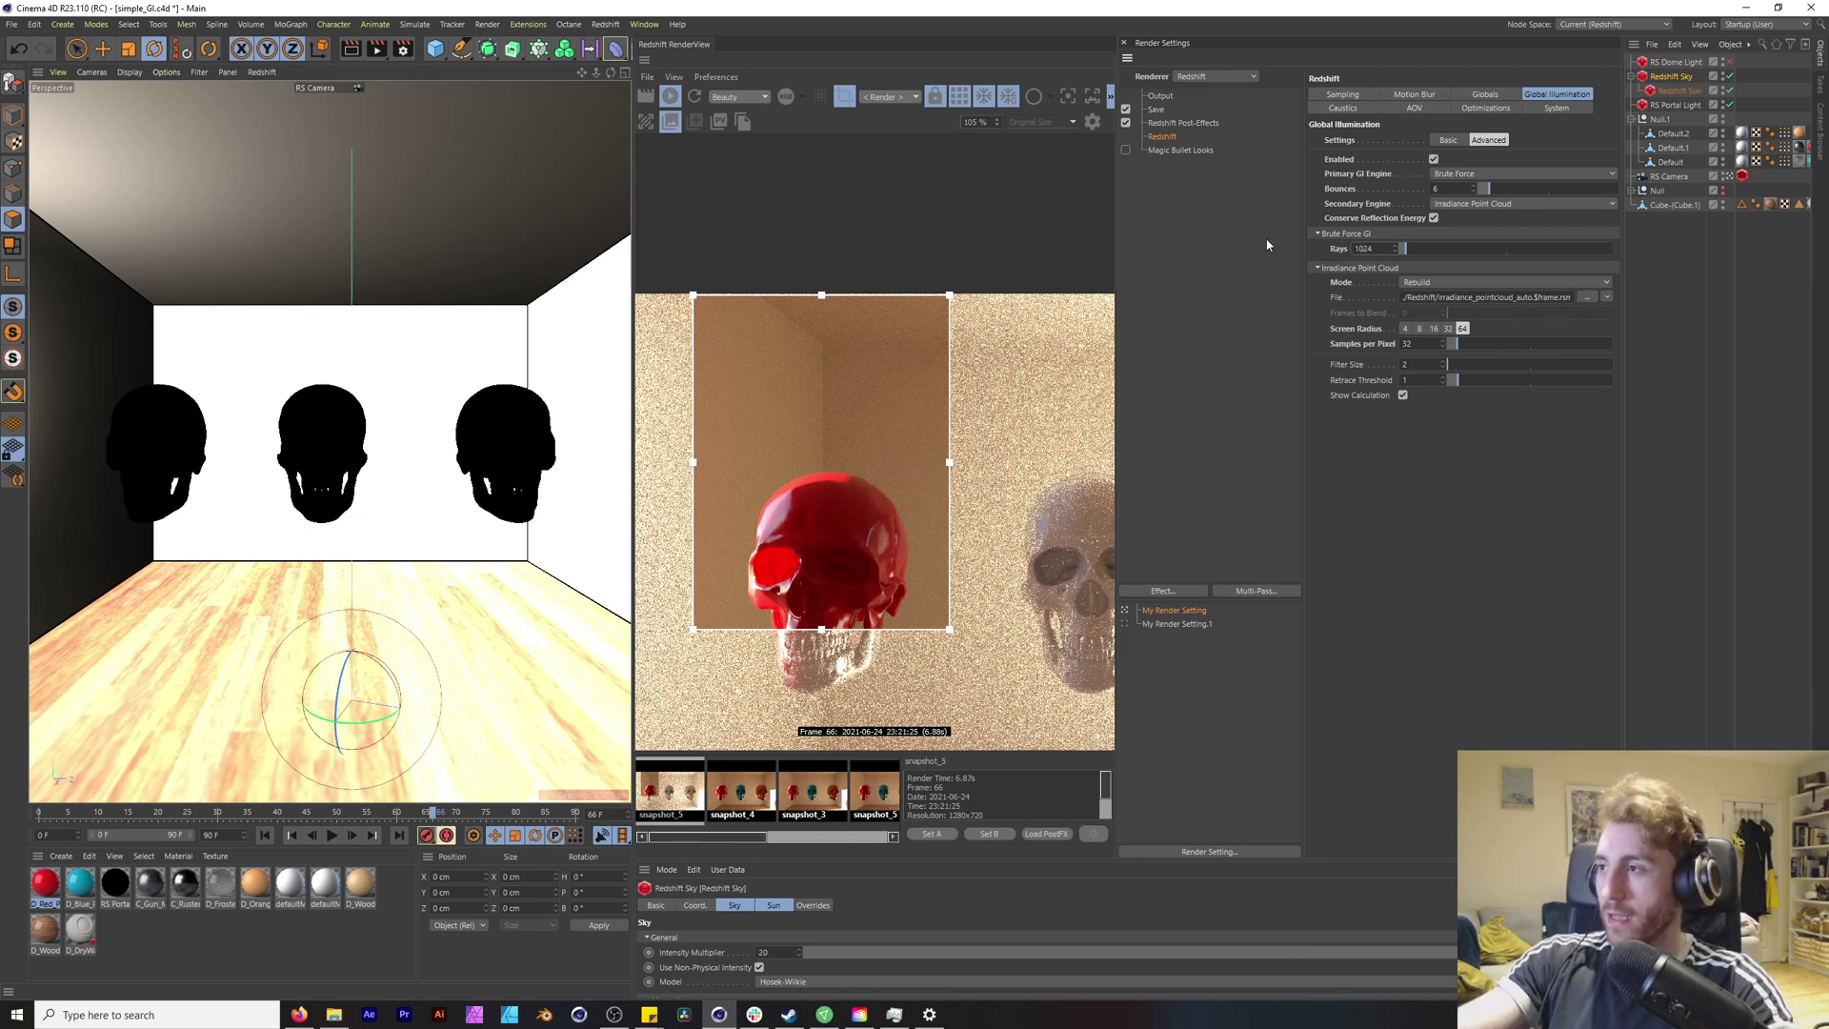
{"action": "key", "text": "Return"}
{"action": "double_click", "coordinate": [1439, 188]}
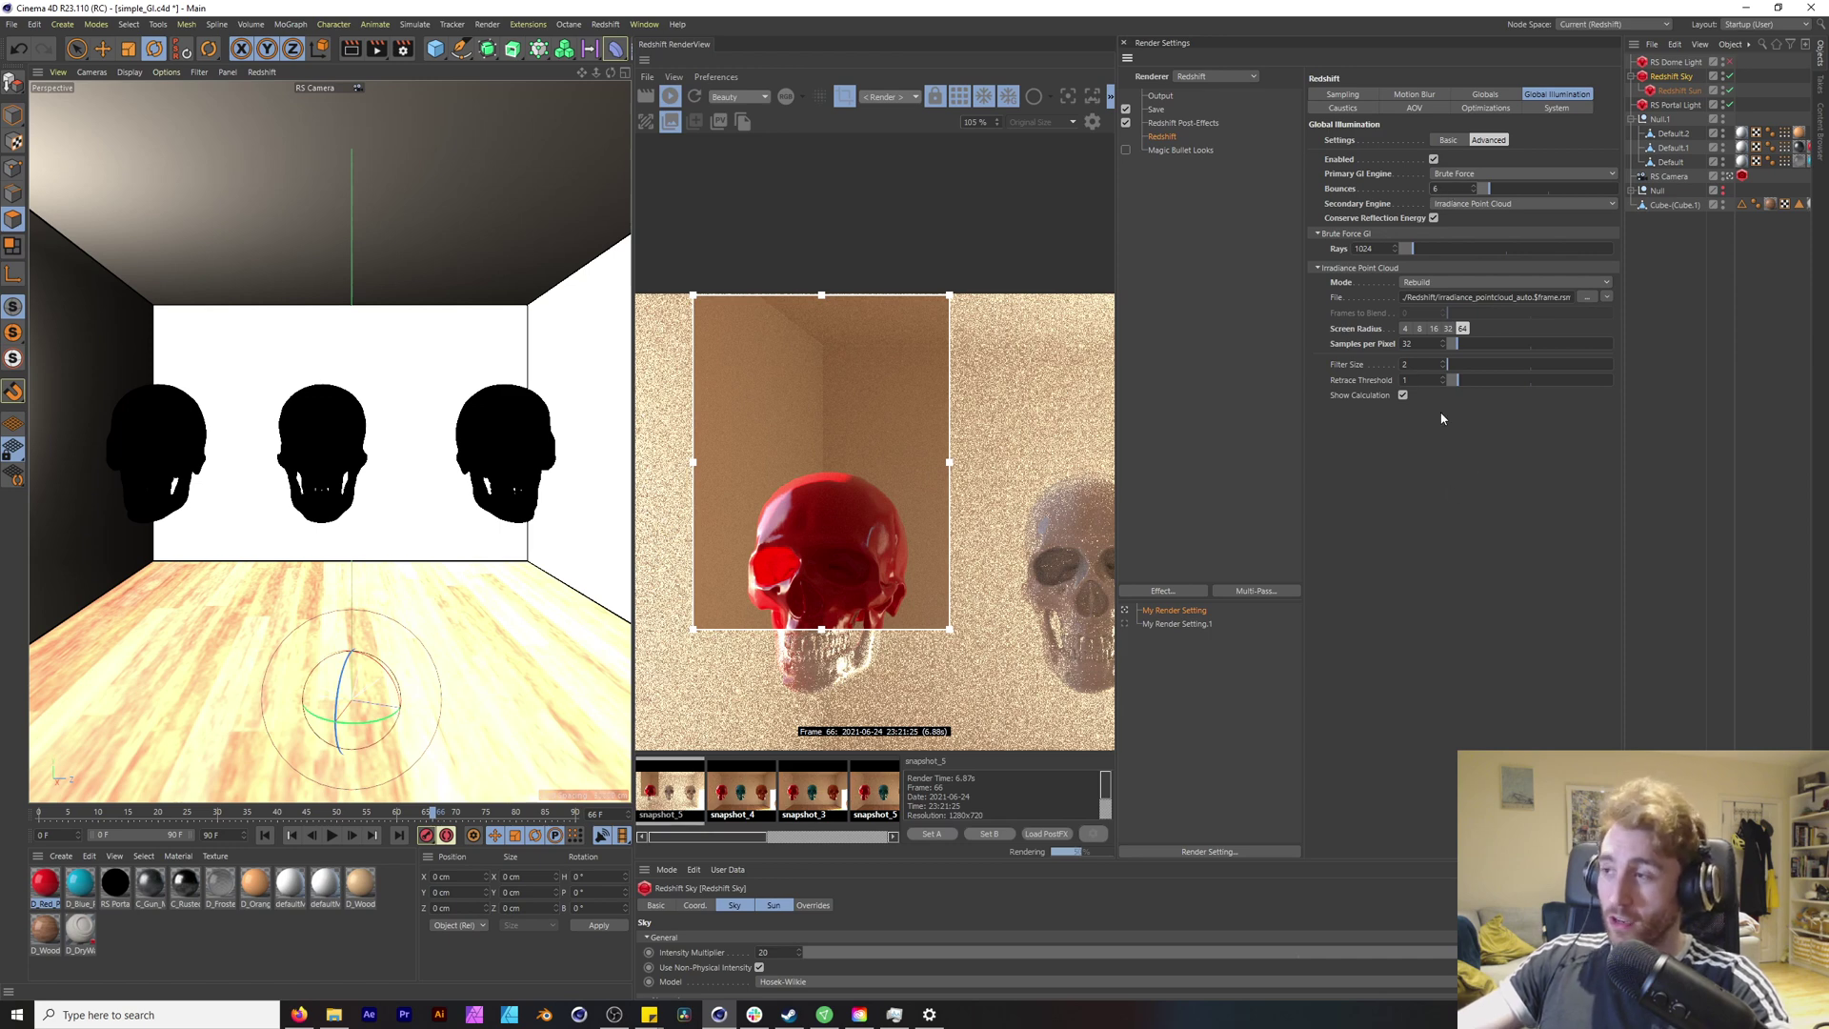
{"action": "type", "text": "4"}
{"action": "key", "text": "Return"}
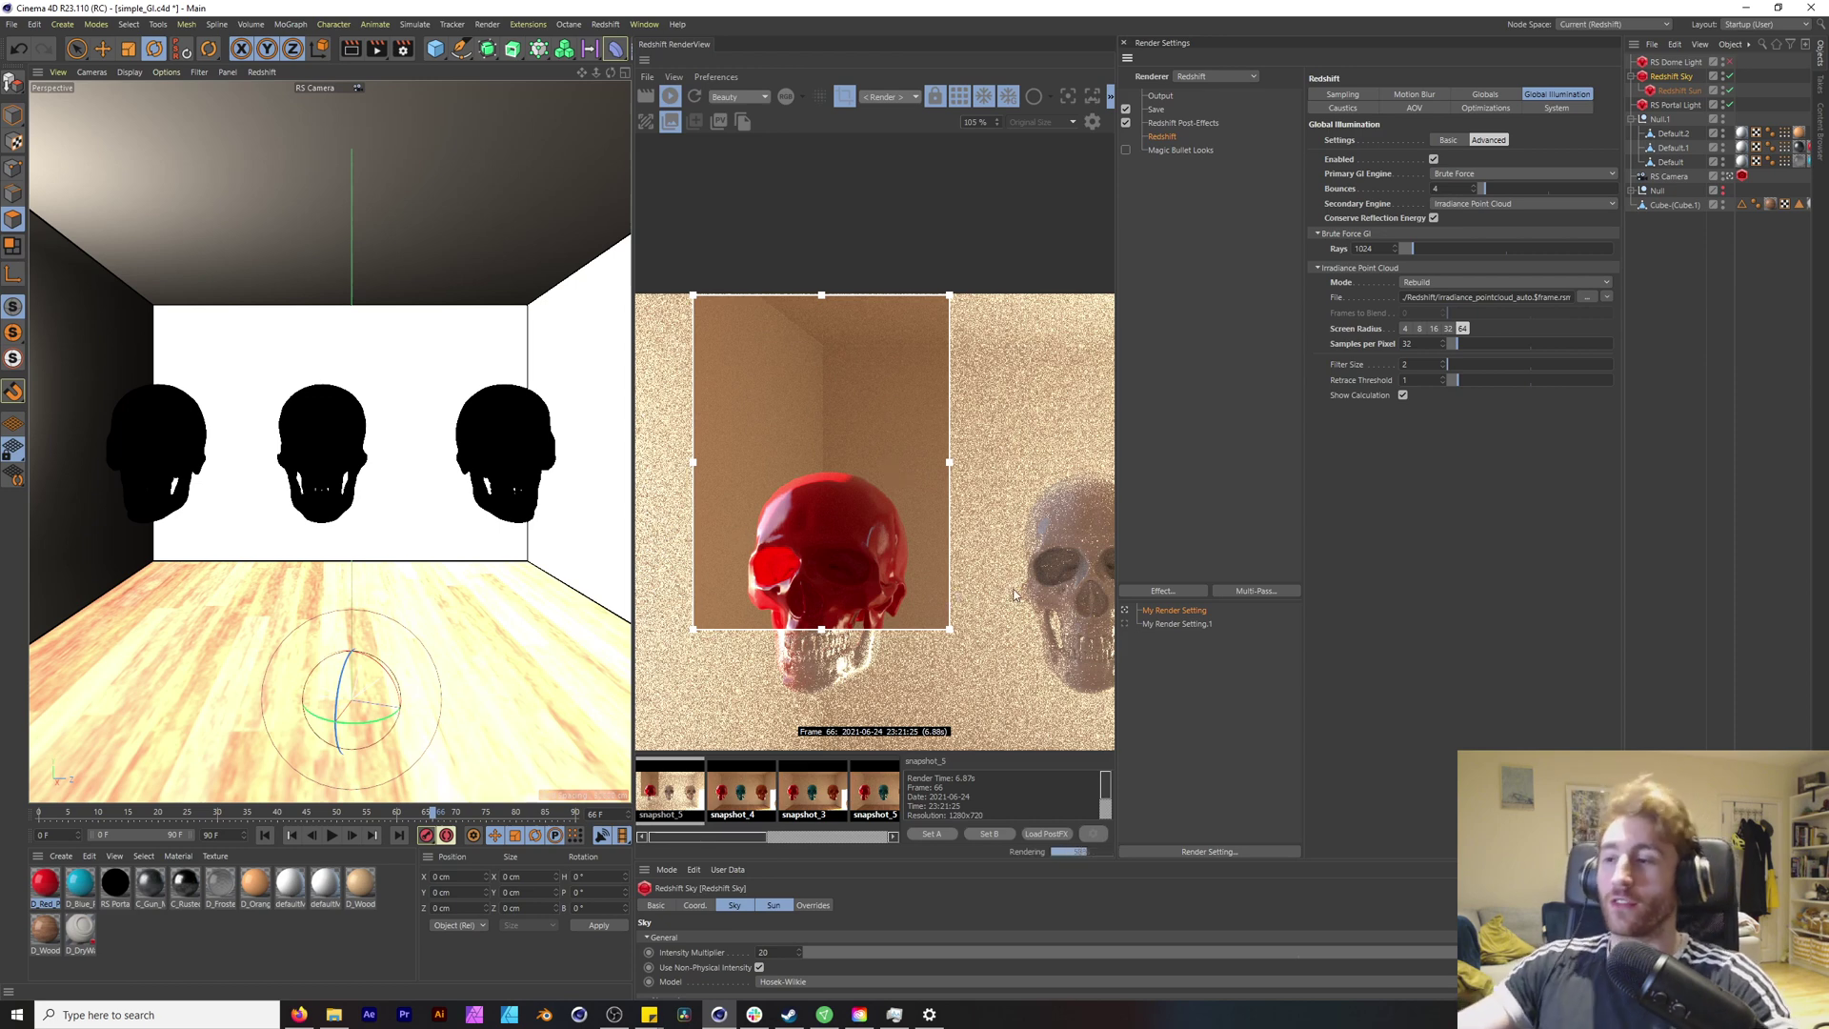
{"action": "scroll", "coordinate": [826, 436], "scroll_direction": "up", "scroll_amount": 4}
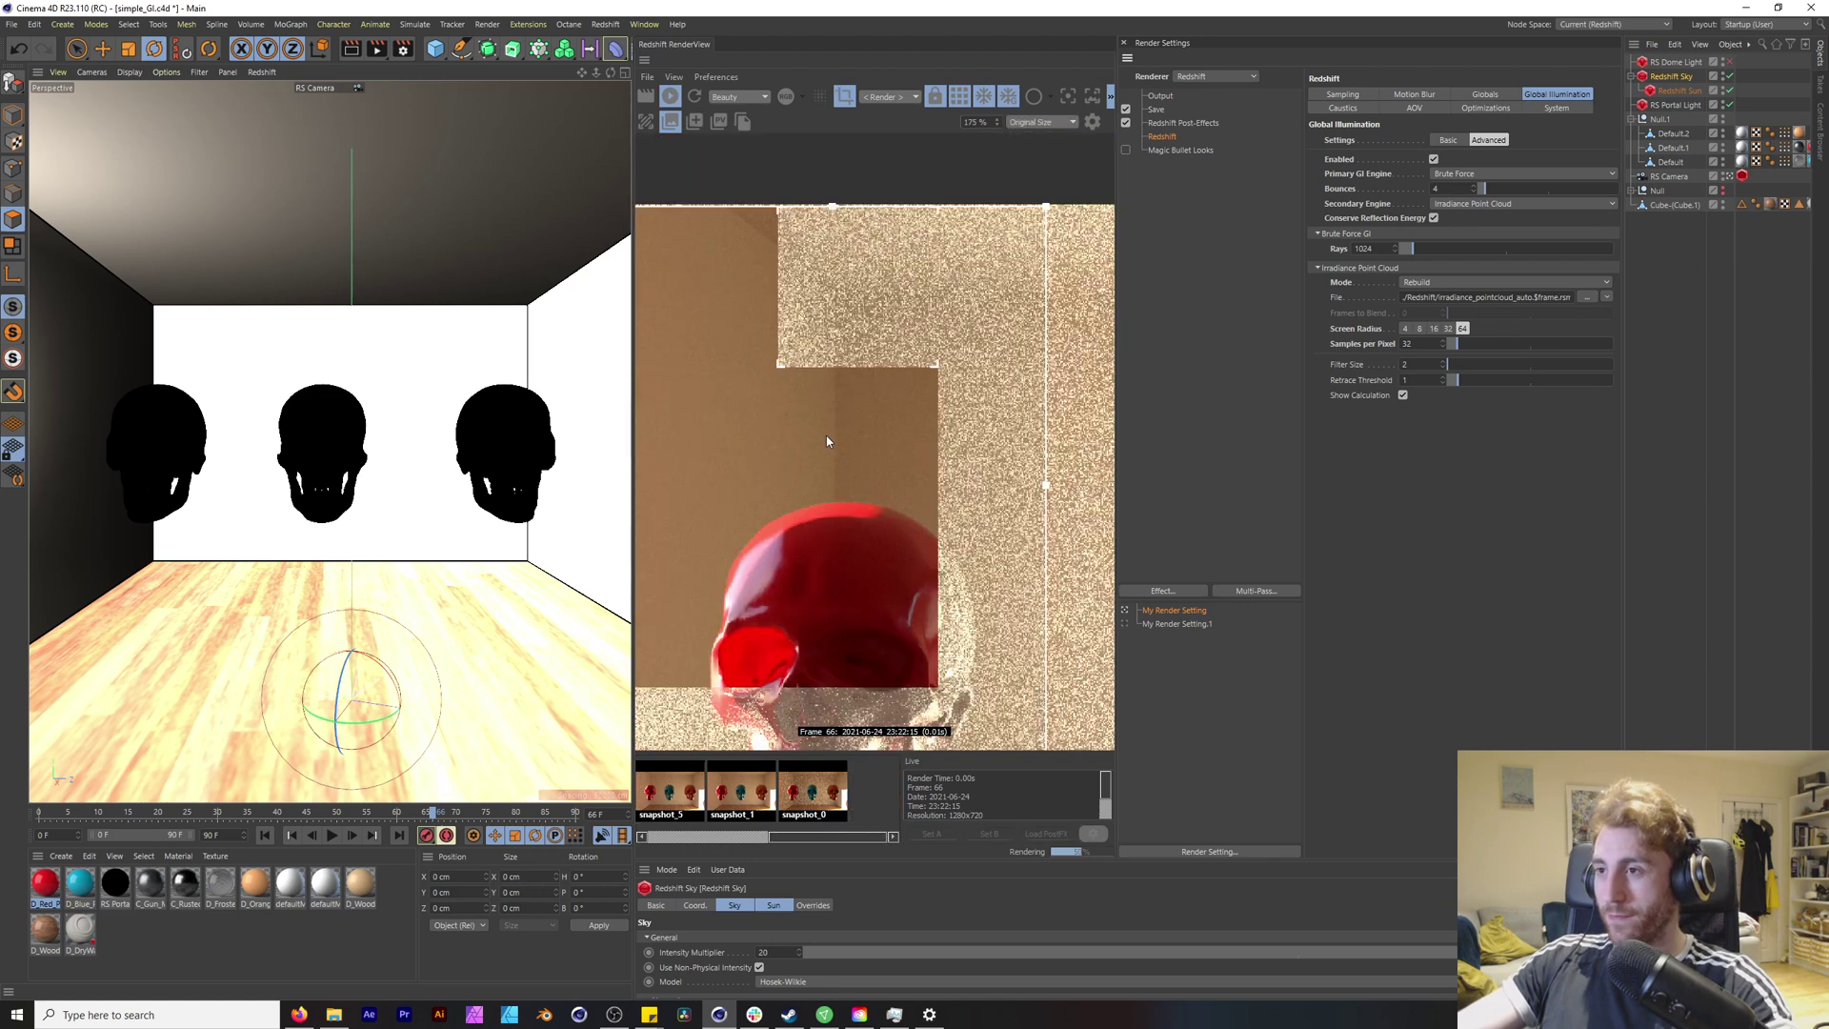
Step: Try Brute Force as the secondary GI engine and let the region re-render
{"action": "left_click", "coordinate": [1458, 206]}
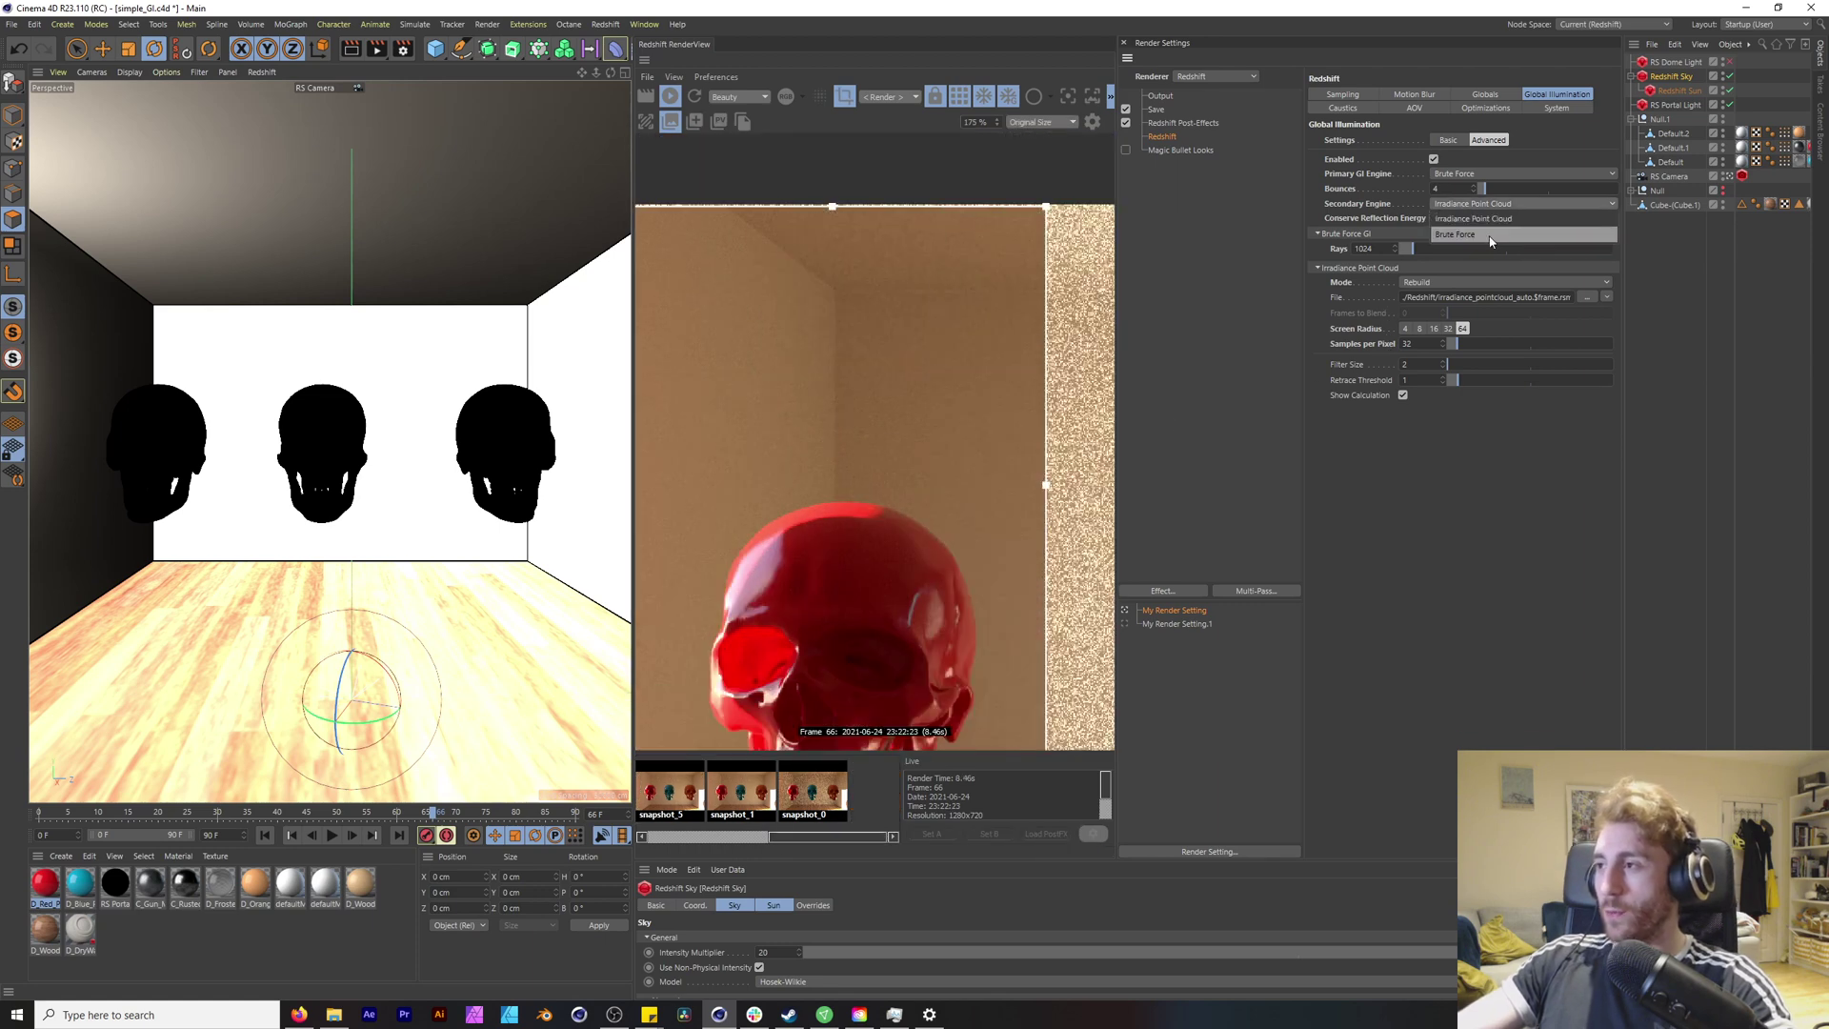
{"action": "left_click", "coordinate": [1490, 239]}
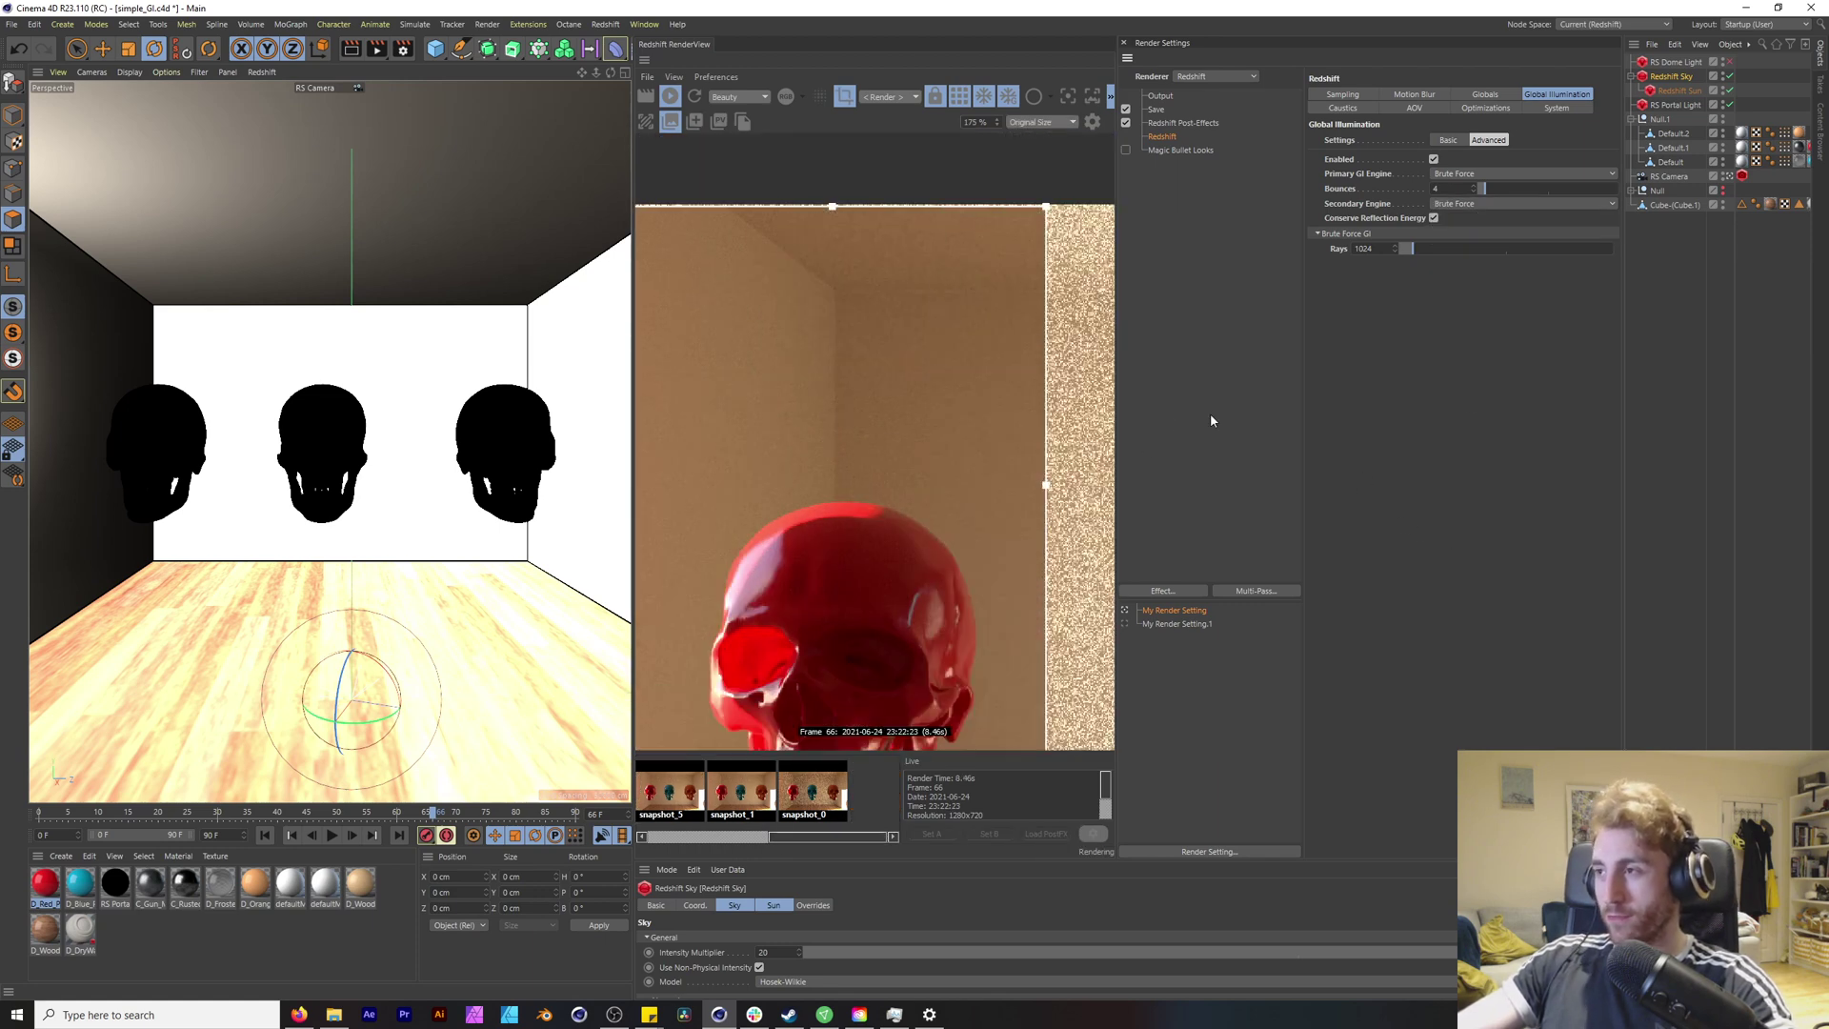
{"action": "scroll", "coordinate": [1000, 406], "scroll_direction": "down", "scroll_amount": 2}
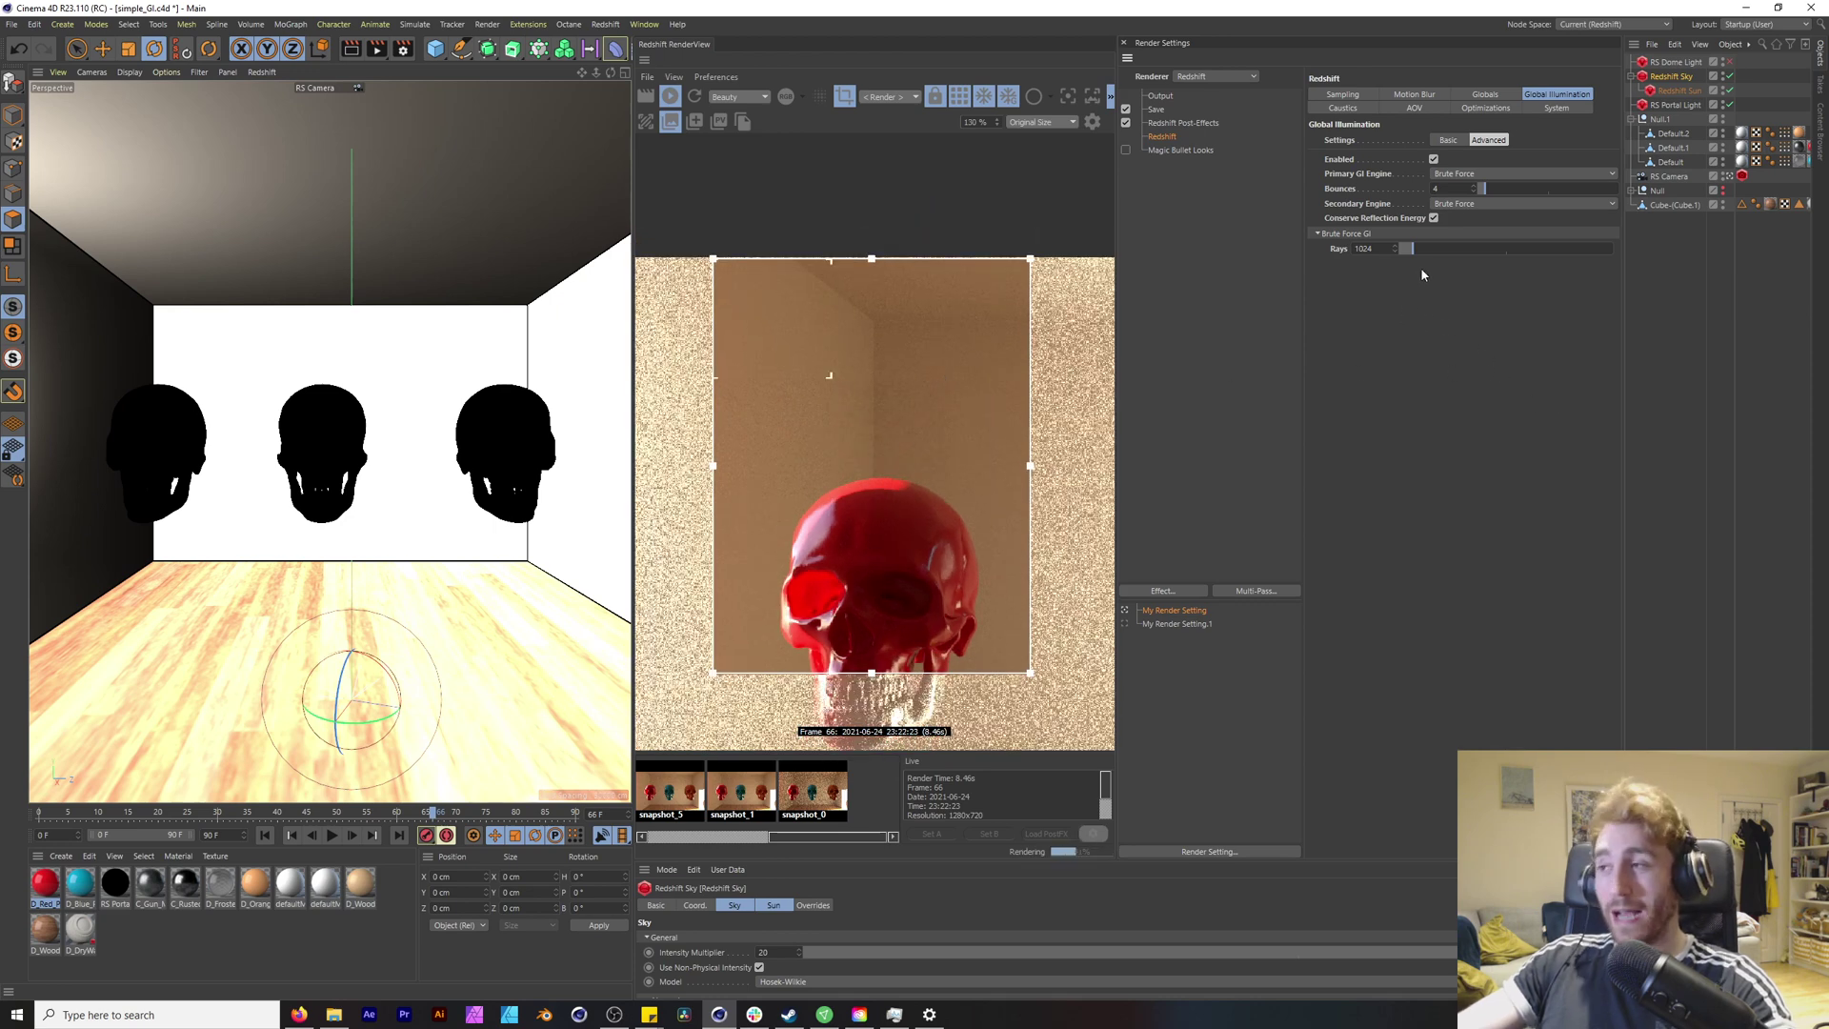
Step: Set the secondary GI engine back to Irradiance Point Cloud and the GI bounces to 8
{"action": "left_click", "coordinate": [1474, 207]}
{"action": "left_click", "coordinate": [1473, 221]}
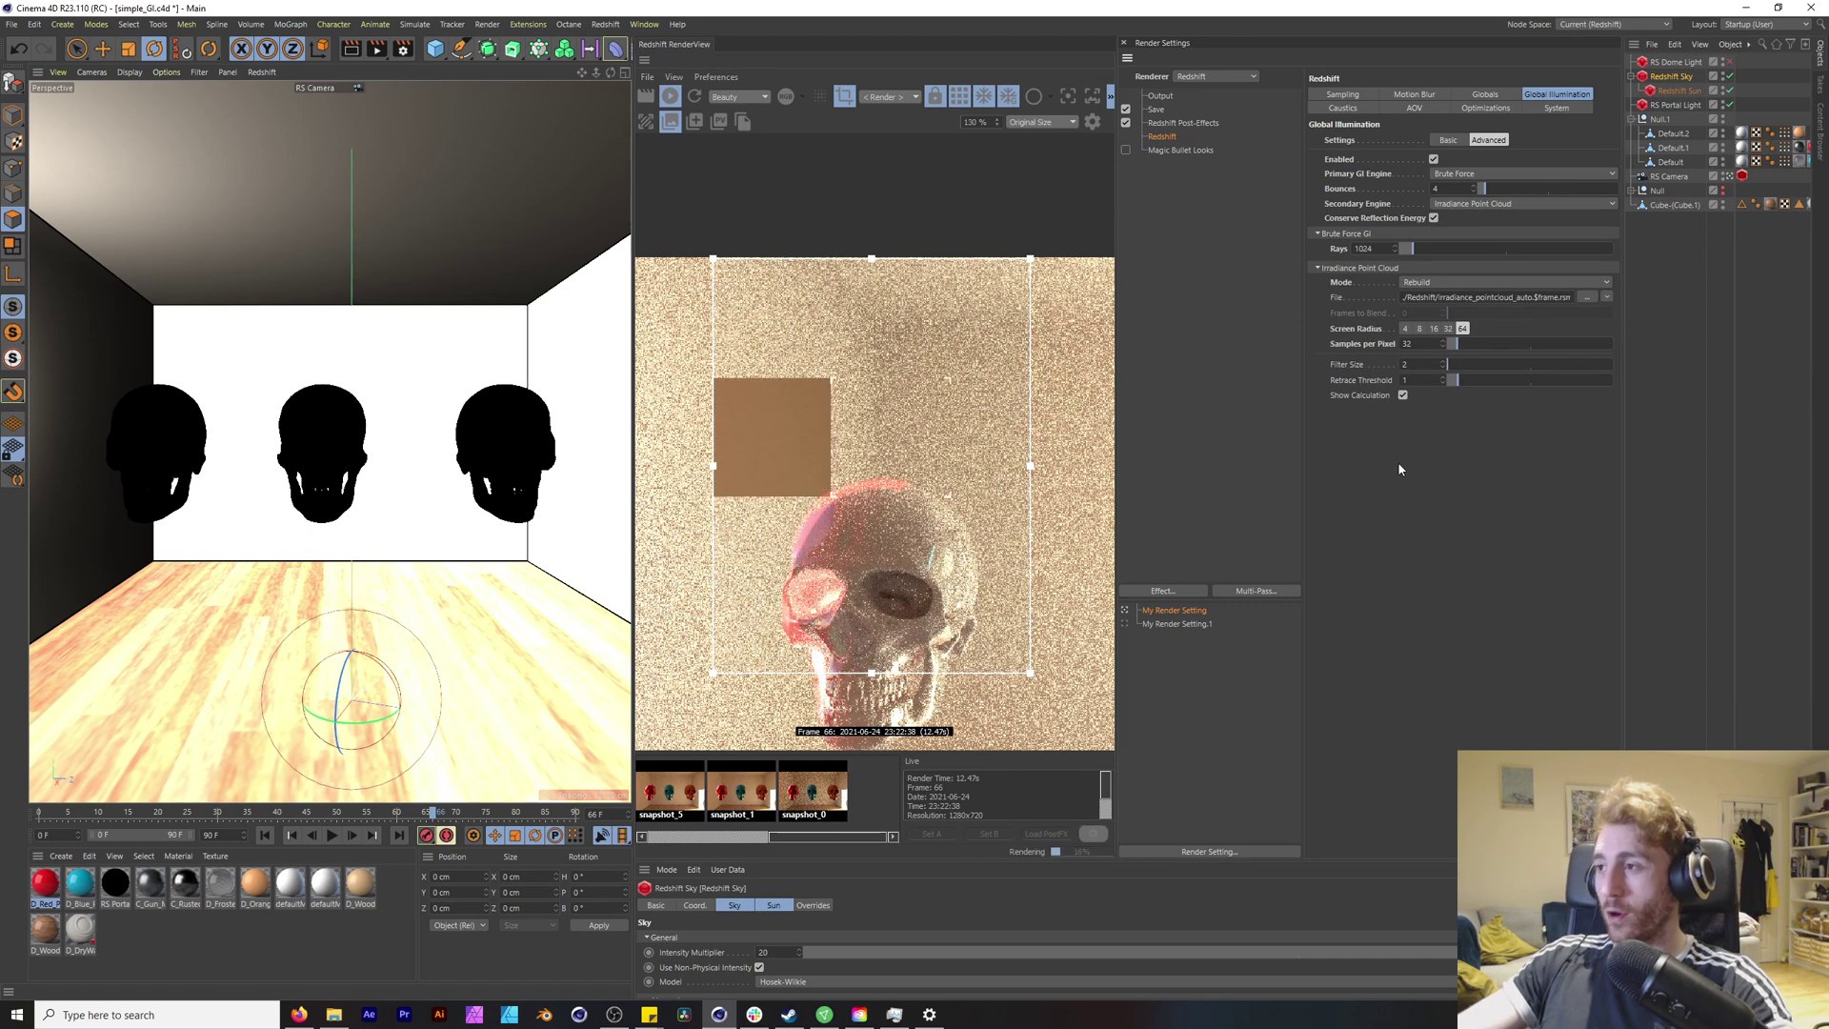
{"action": "left_click_drag", "start_coordinate": [1446, 189], "coordinate": [1357, 184]}
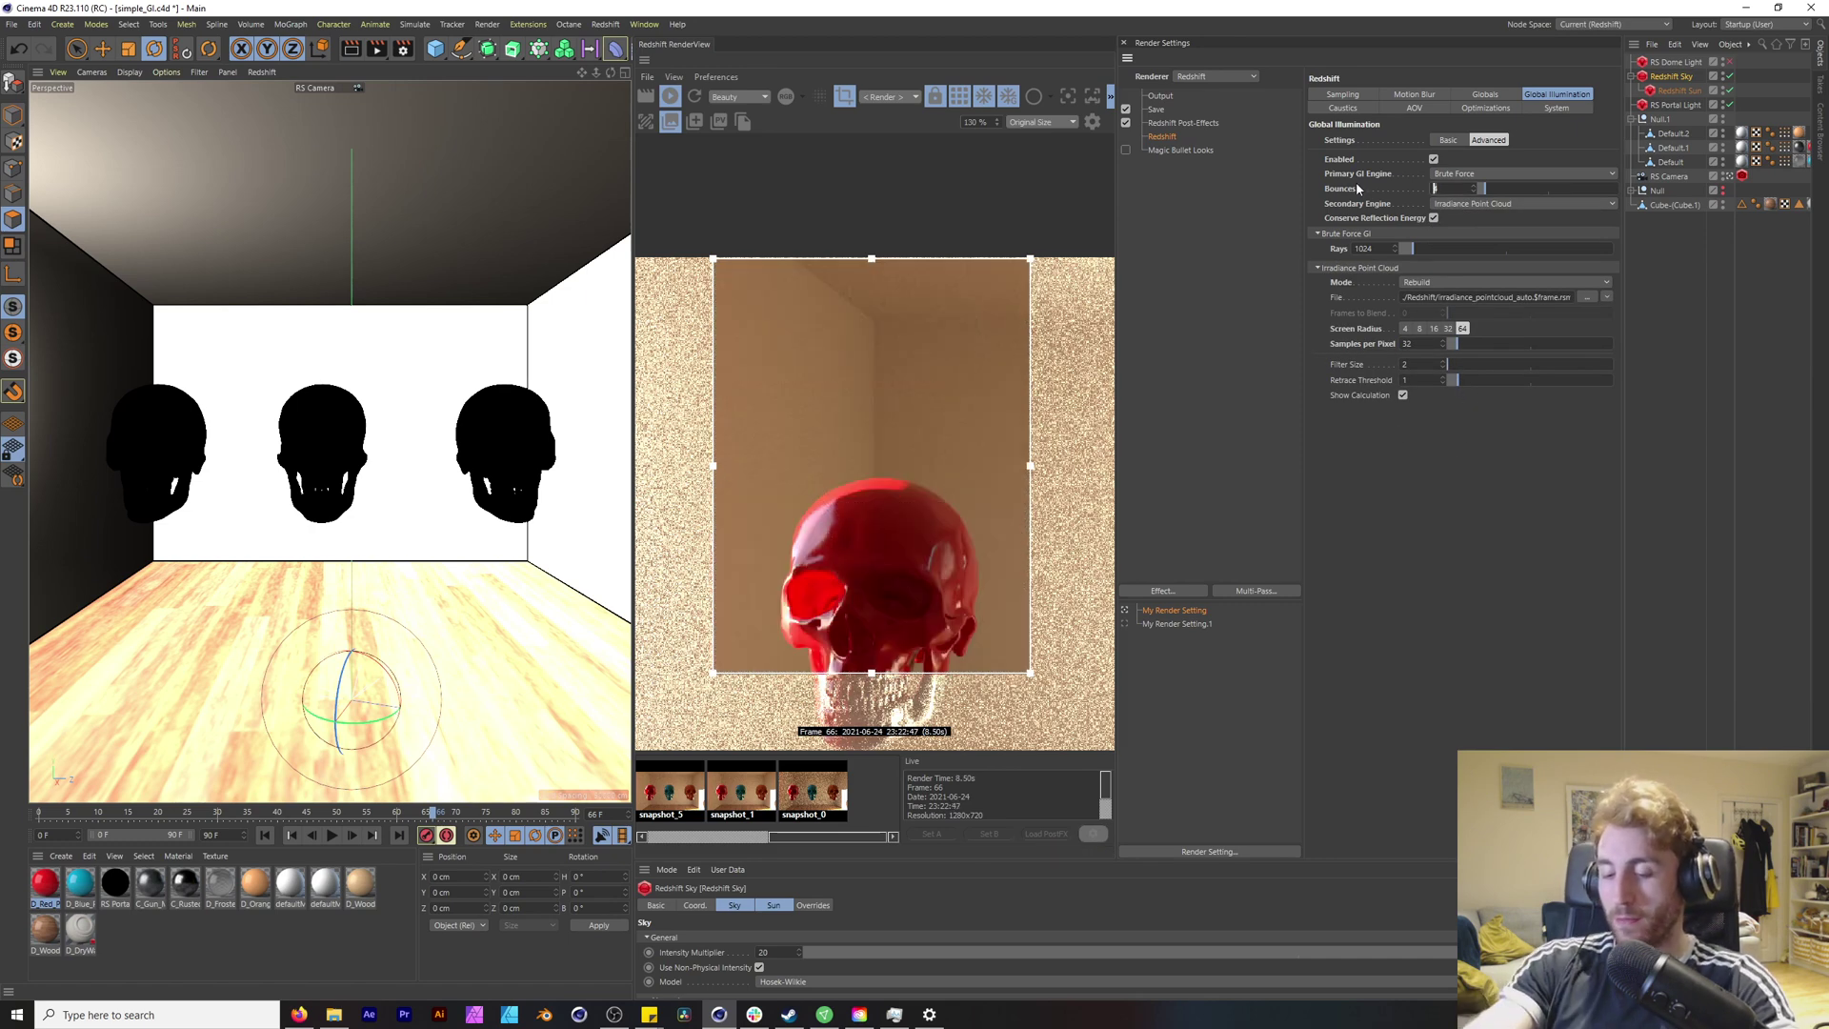
{"action": "type", "text": "8"}
{"action": "key", "text": "Return"}
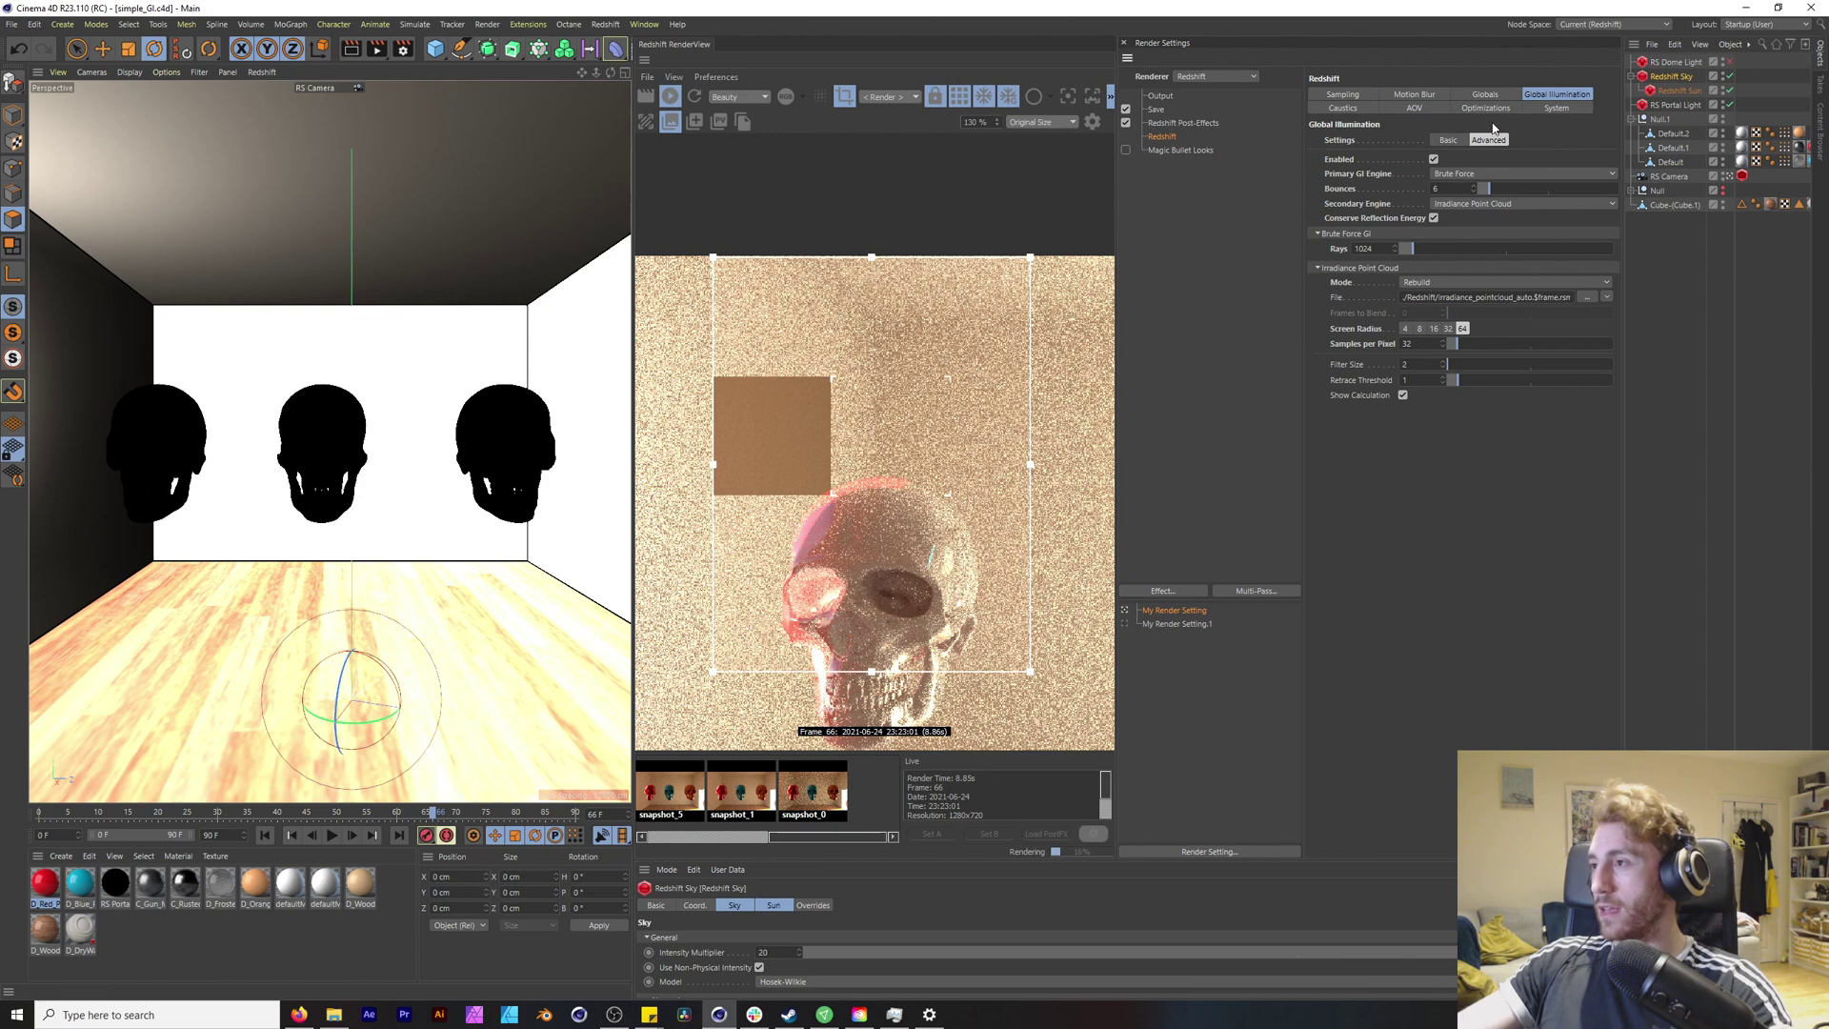
Step: Inspect the wall noise above the red skull up close and set the Brute Force GI rays to 2048
{"action": "left_click", "coordinate": [1455, 108]}
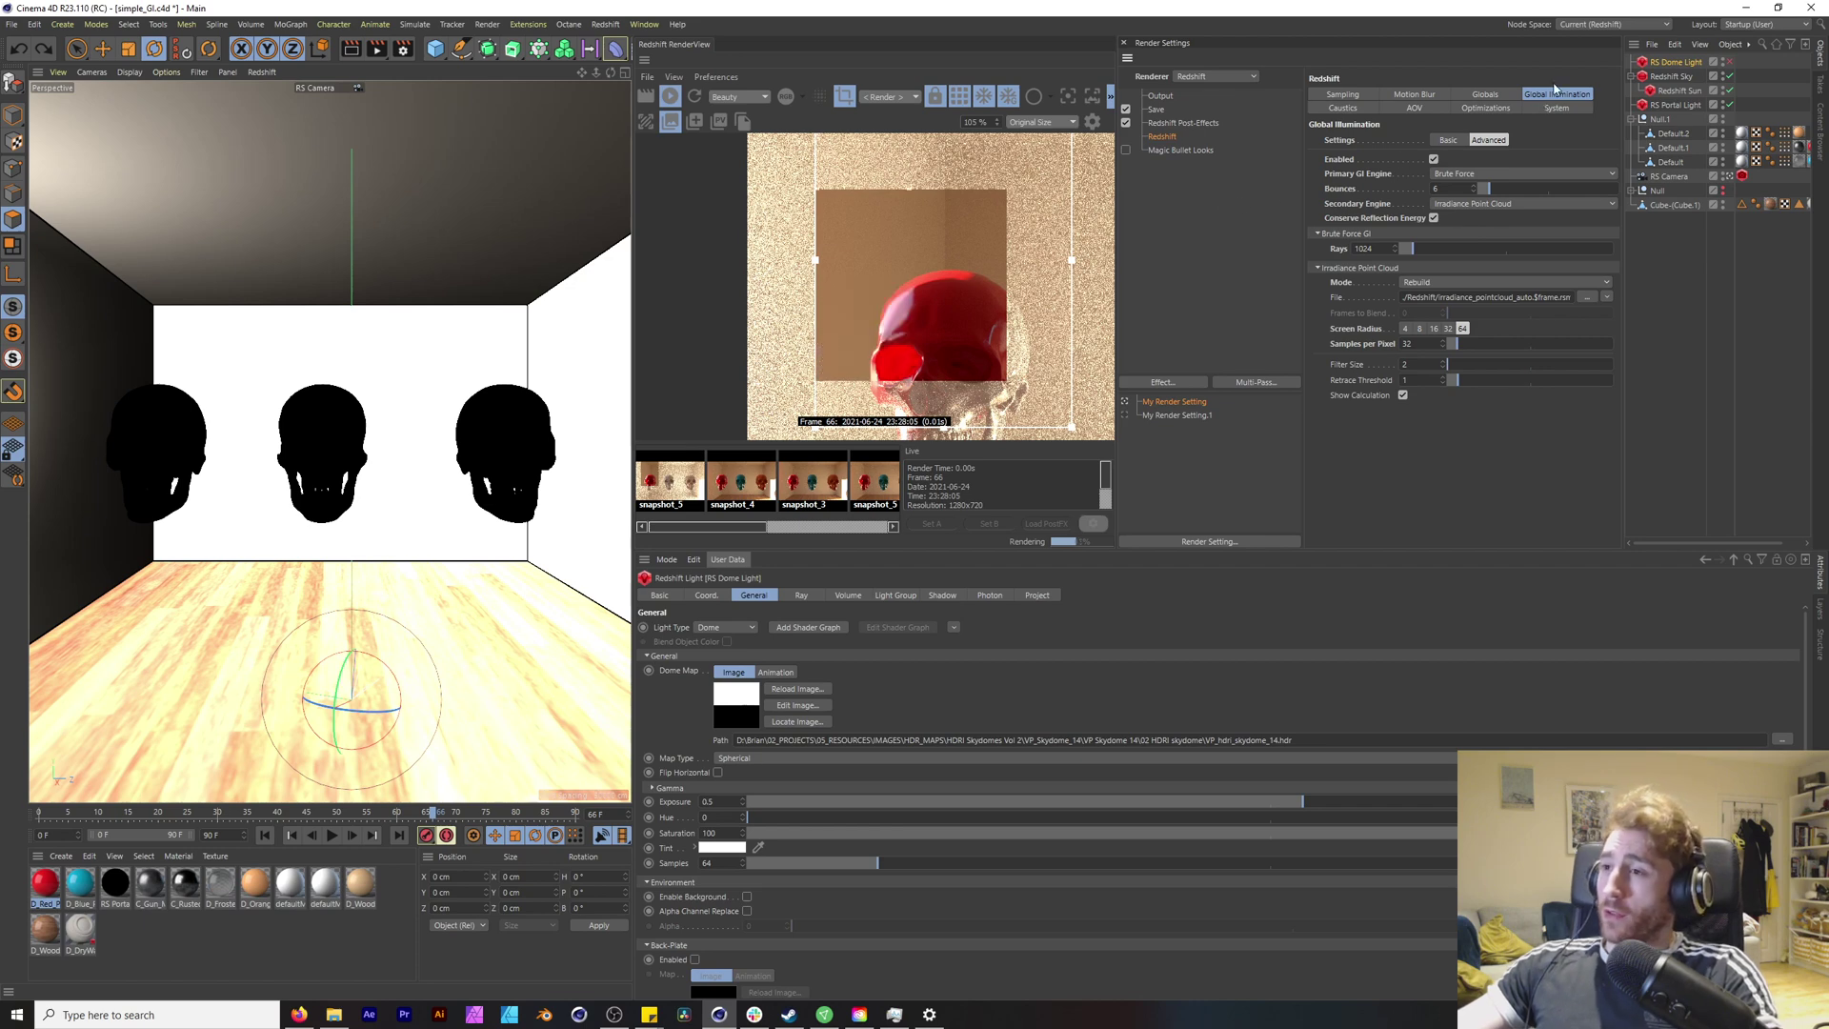
{"action": "scroll", "coordinate": [957, 219], "scroll_direction": "up", "scroll_amount": 5}
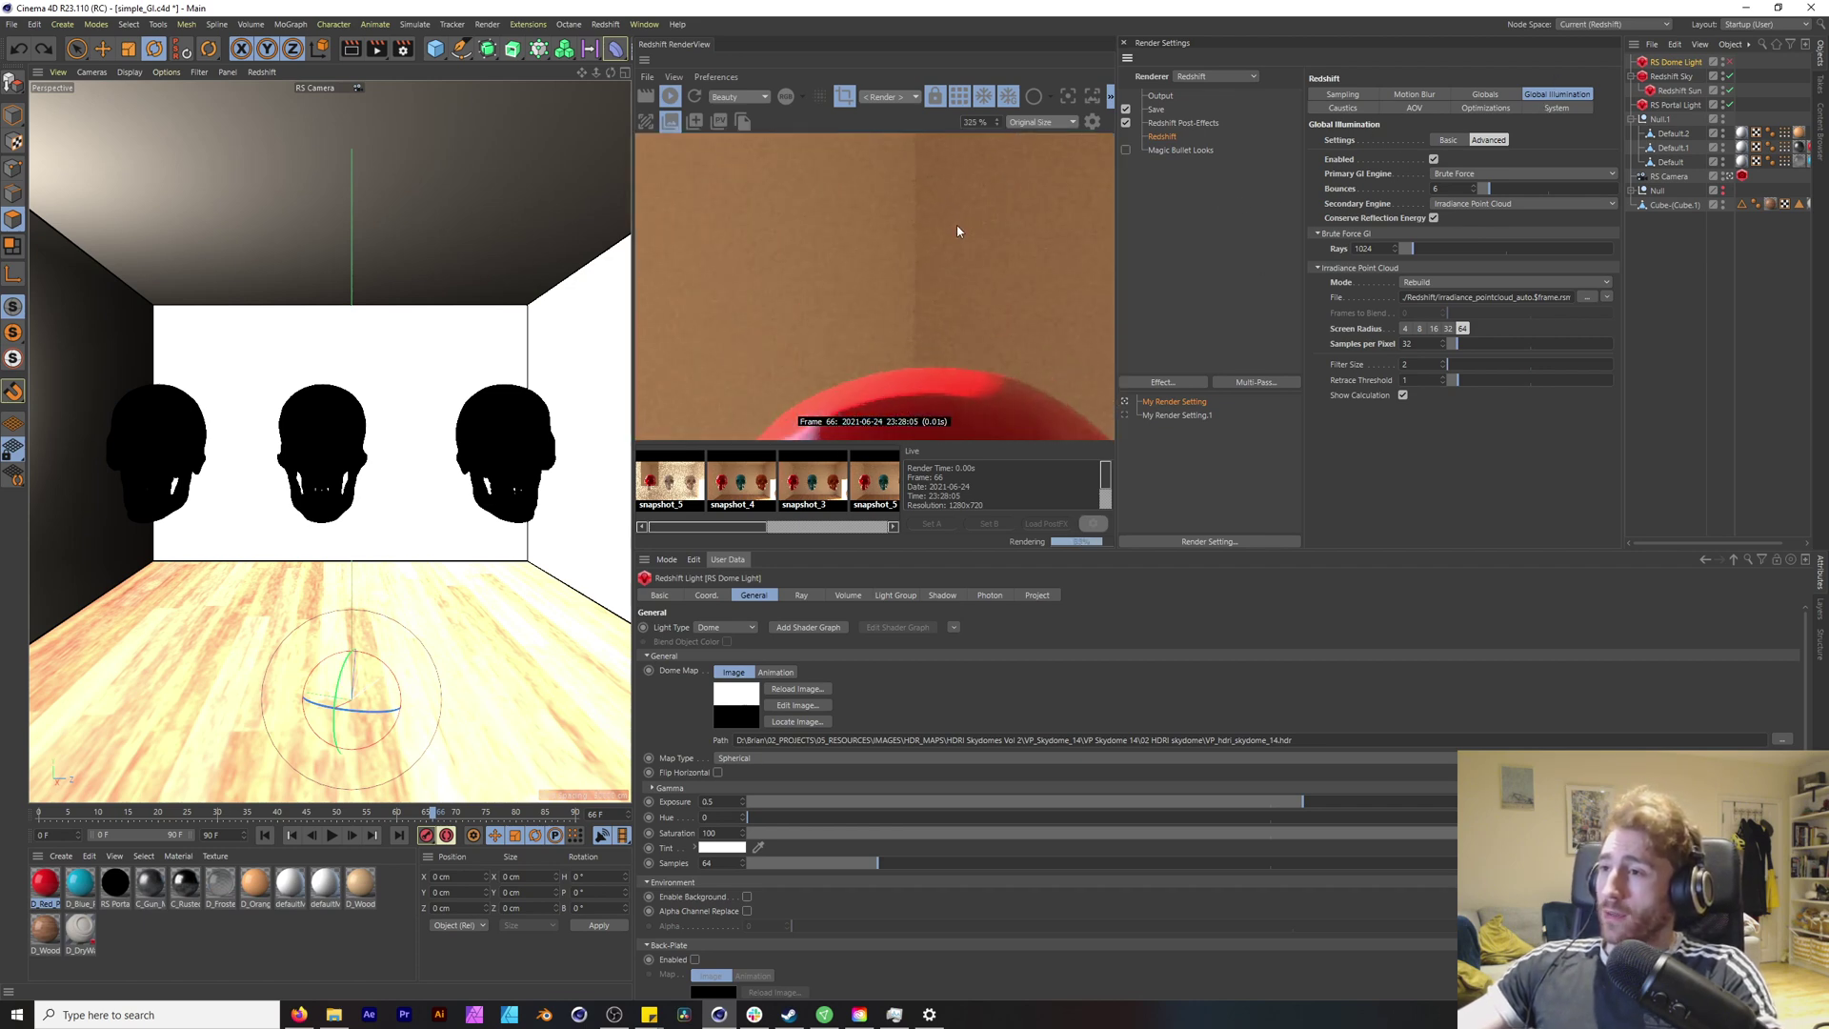
{"action": "scroll", "coordinate": [928, 243], "scroll_direction": "down", "scroll_amount": 5}
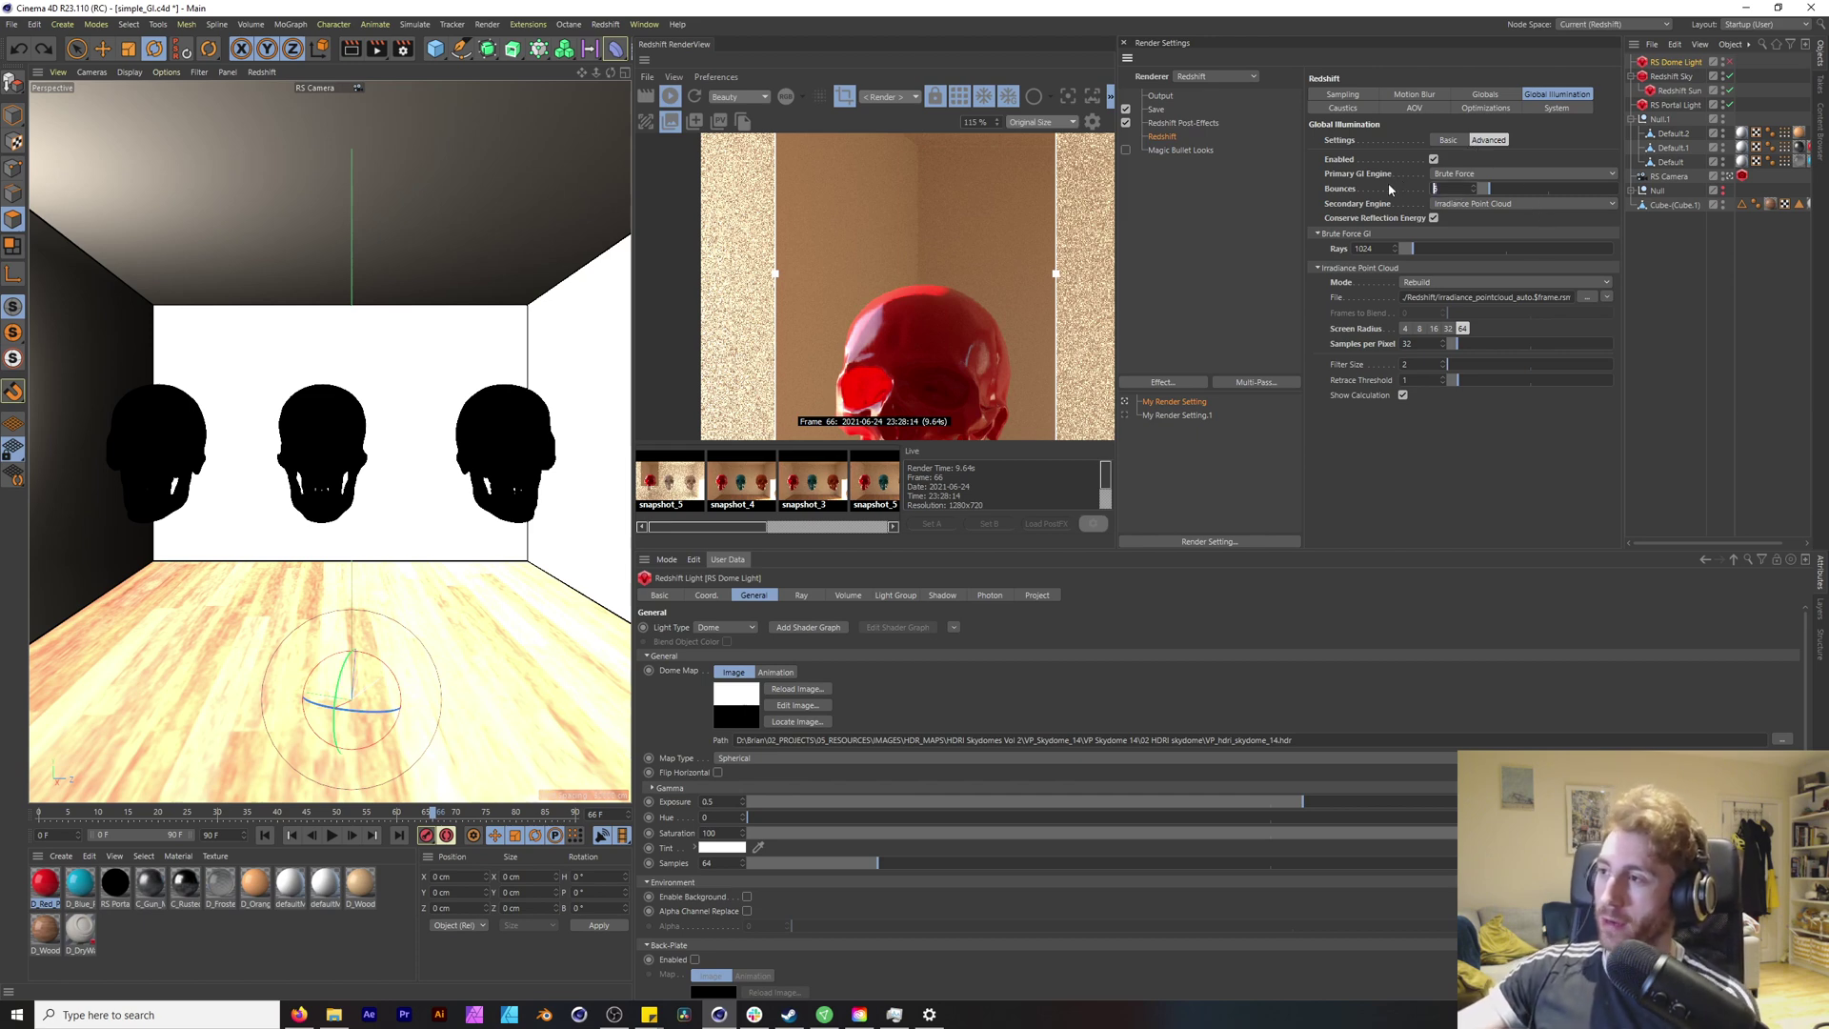
{"action": "scroll", "coordinate": [901, 219], "scroll_direction": "down", "scroll_amount": 2}
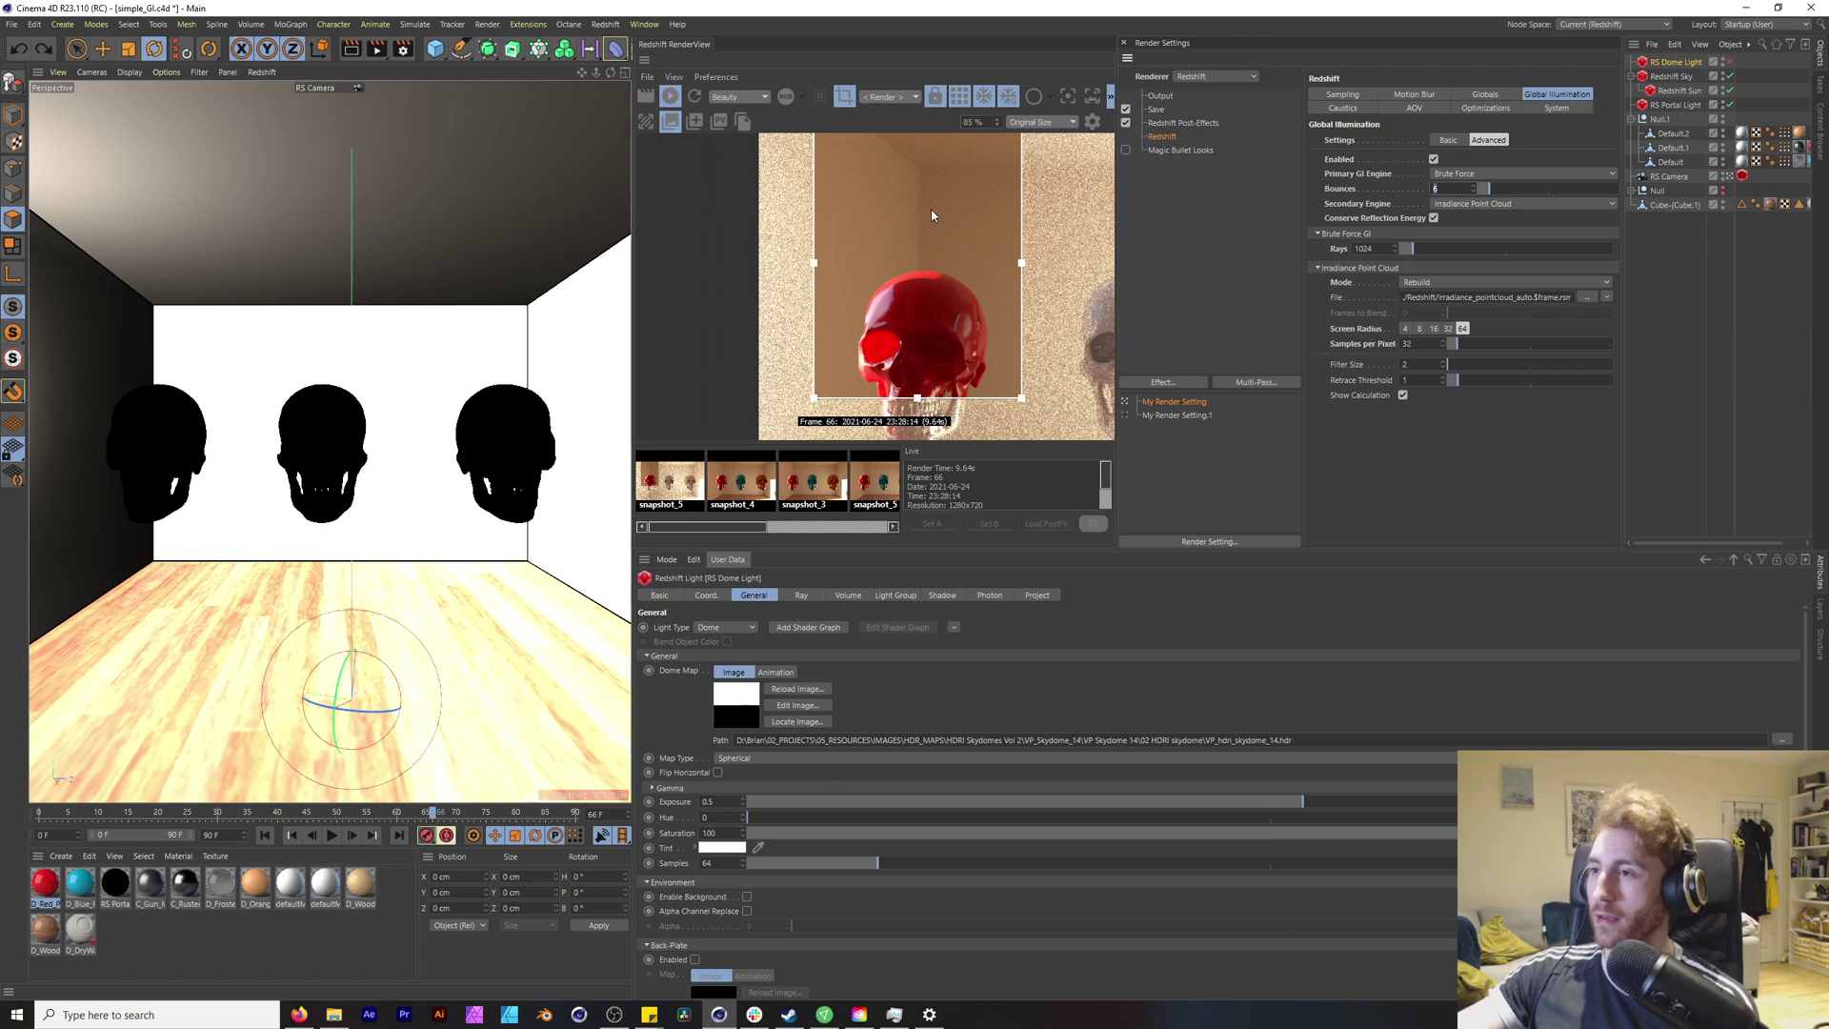
{"action": "scroll", "coordinate": [932, 215], "scroll_direction": "up", "scroll_amount": 4}
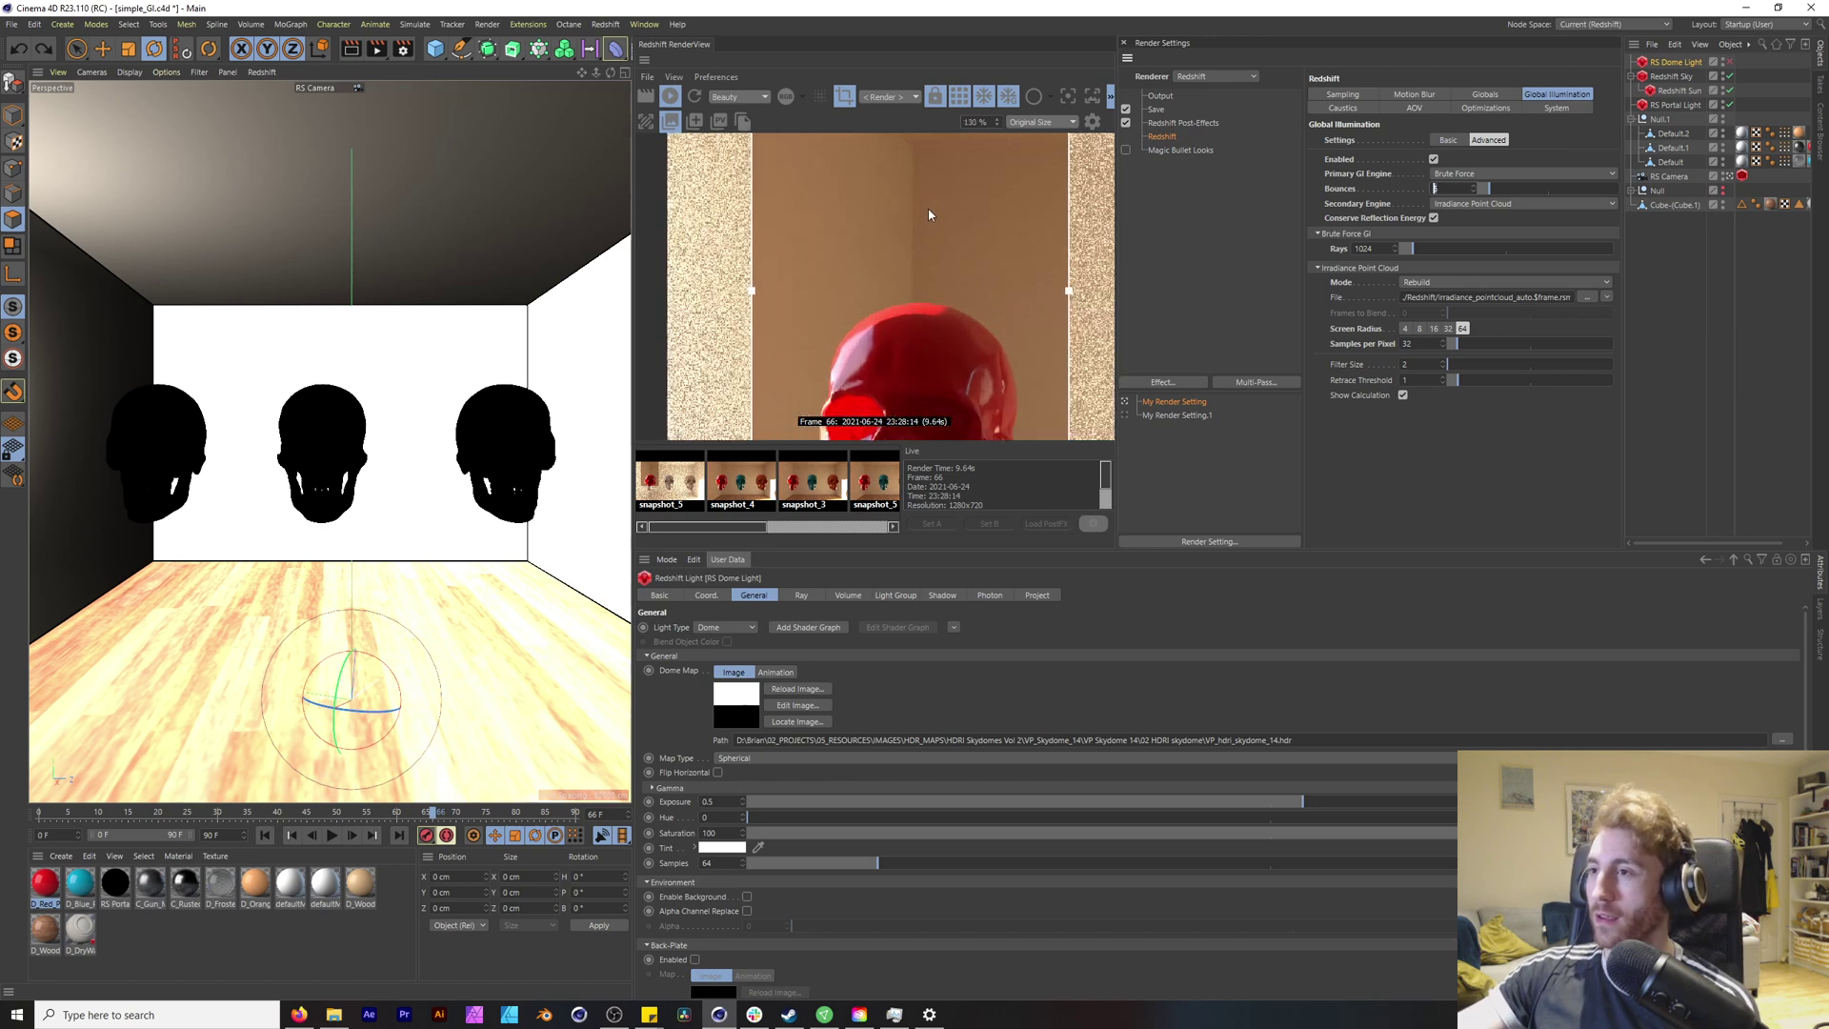
{"action": "left_click", "coordinate": [1379, 248]}
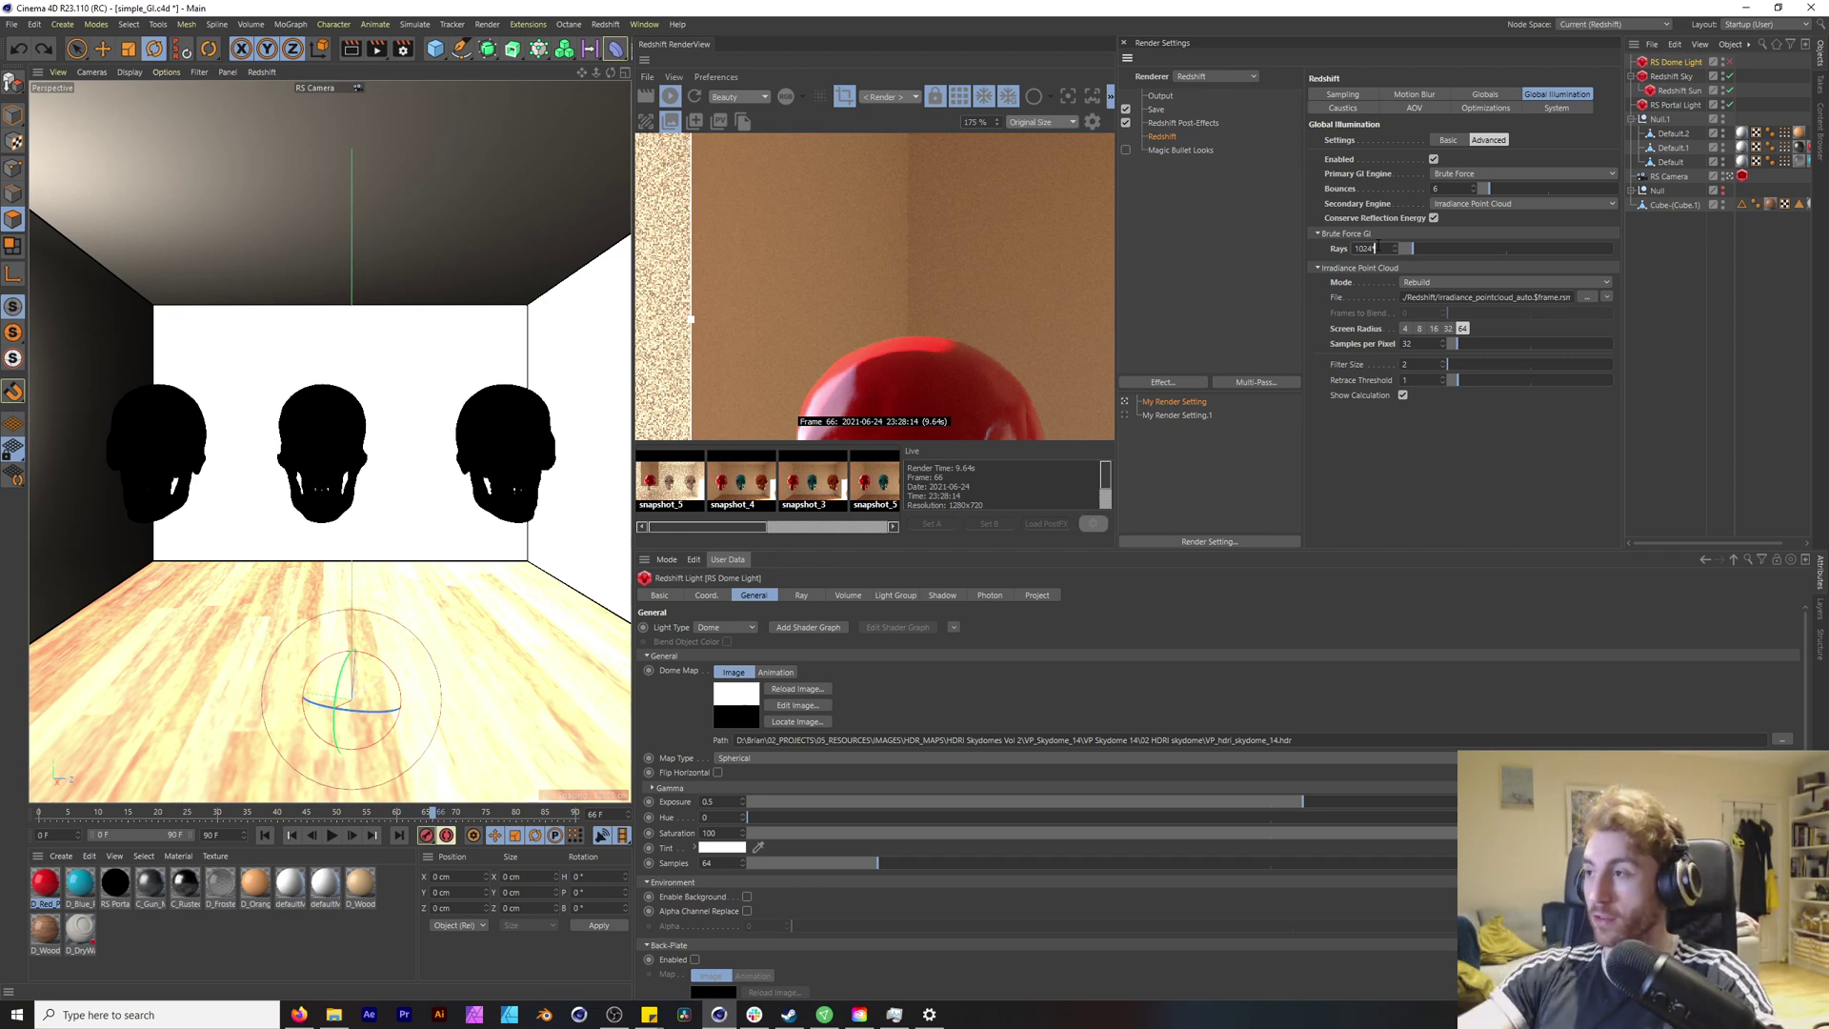
{"action": "key", "text": "Return"}
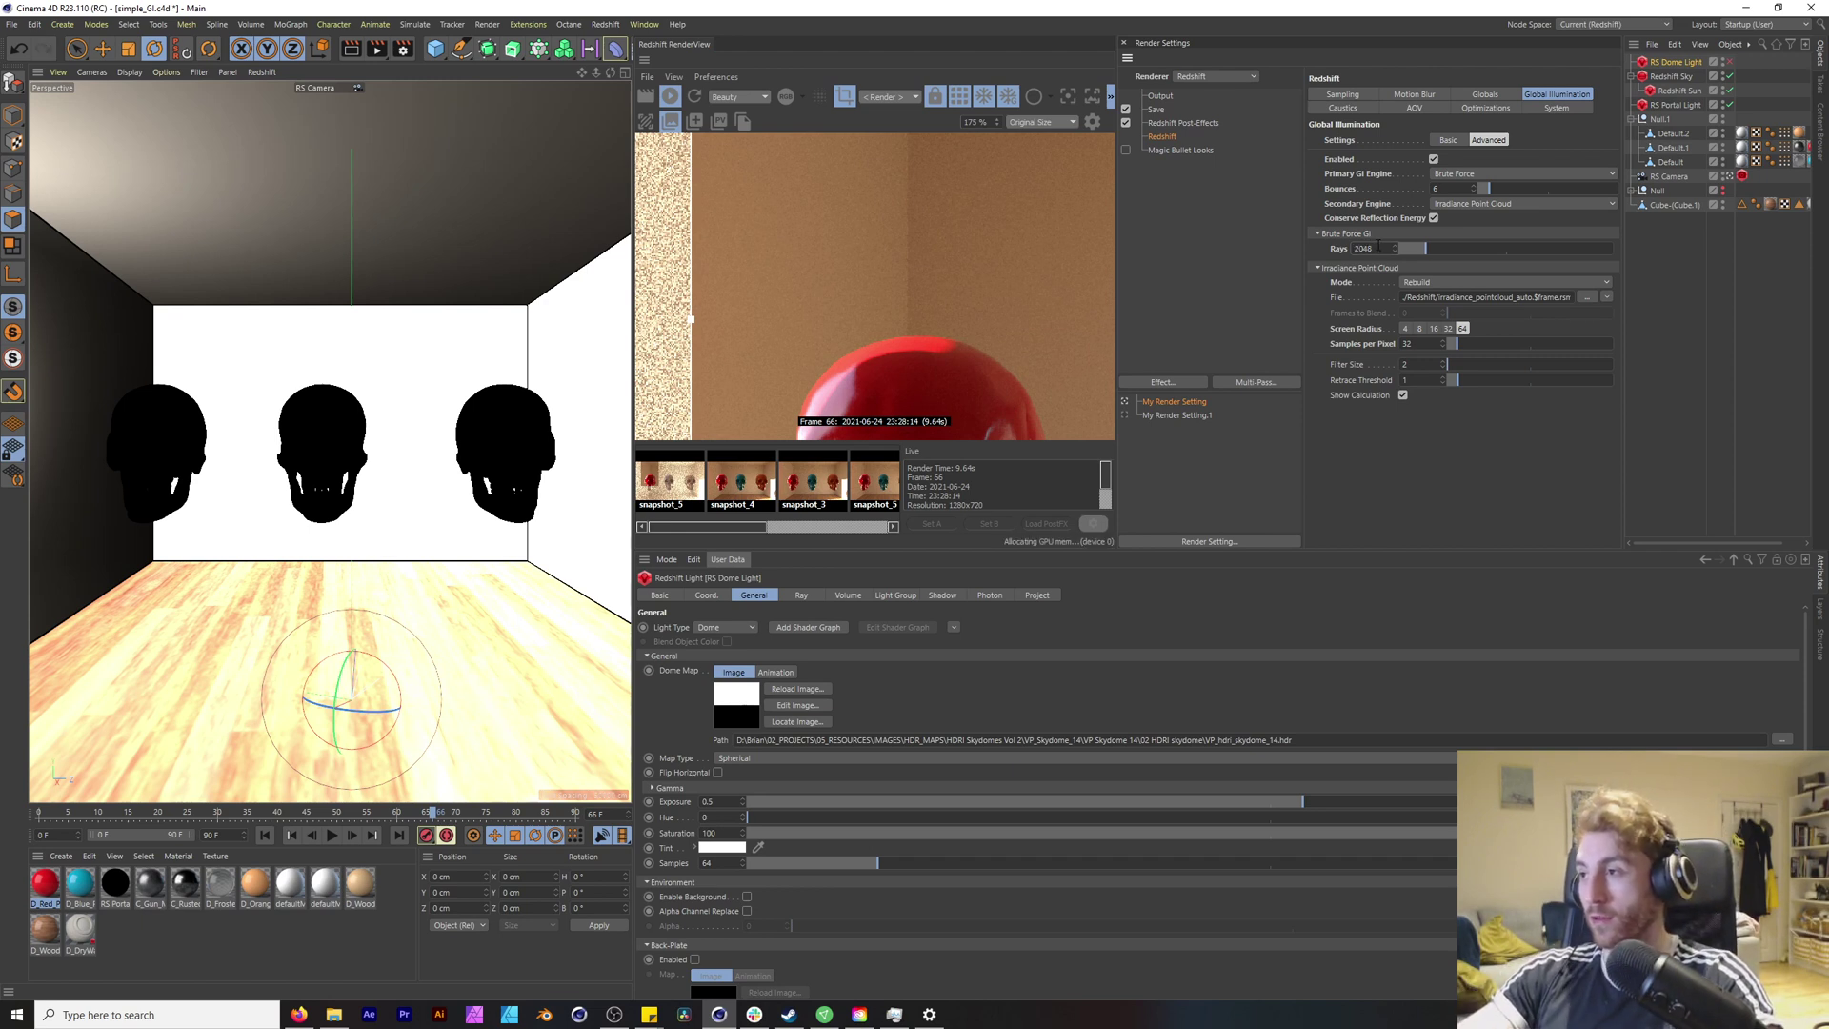
Step: Store a snapshot of the region render over the red skull and compare it with snapshot_4
{"action": "scroll", "coordinate": [951, 258], "scroll_direction": "up", "scroll_amount": 2}
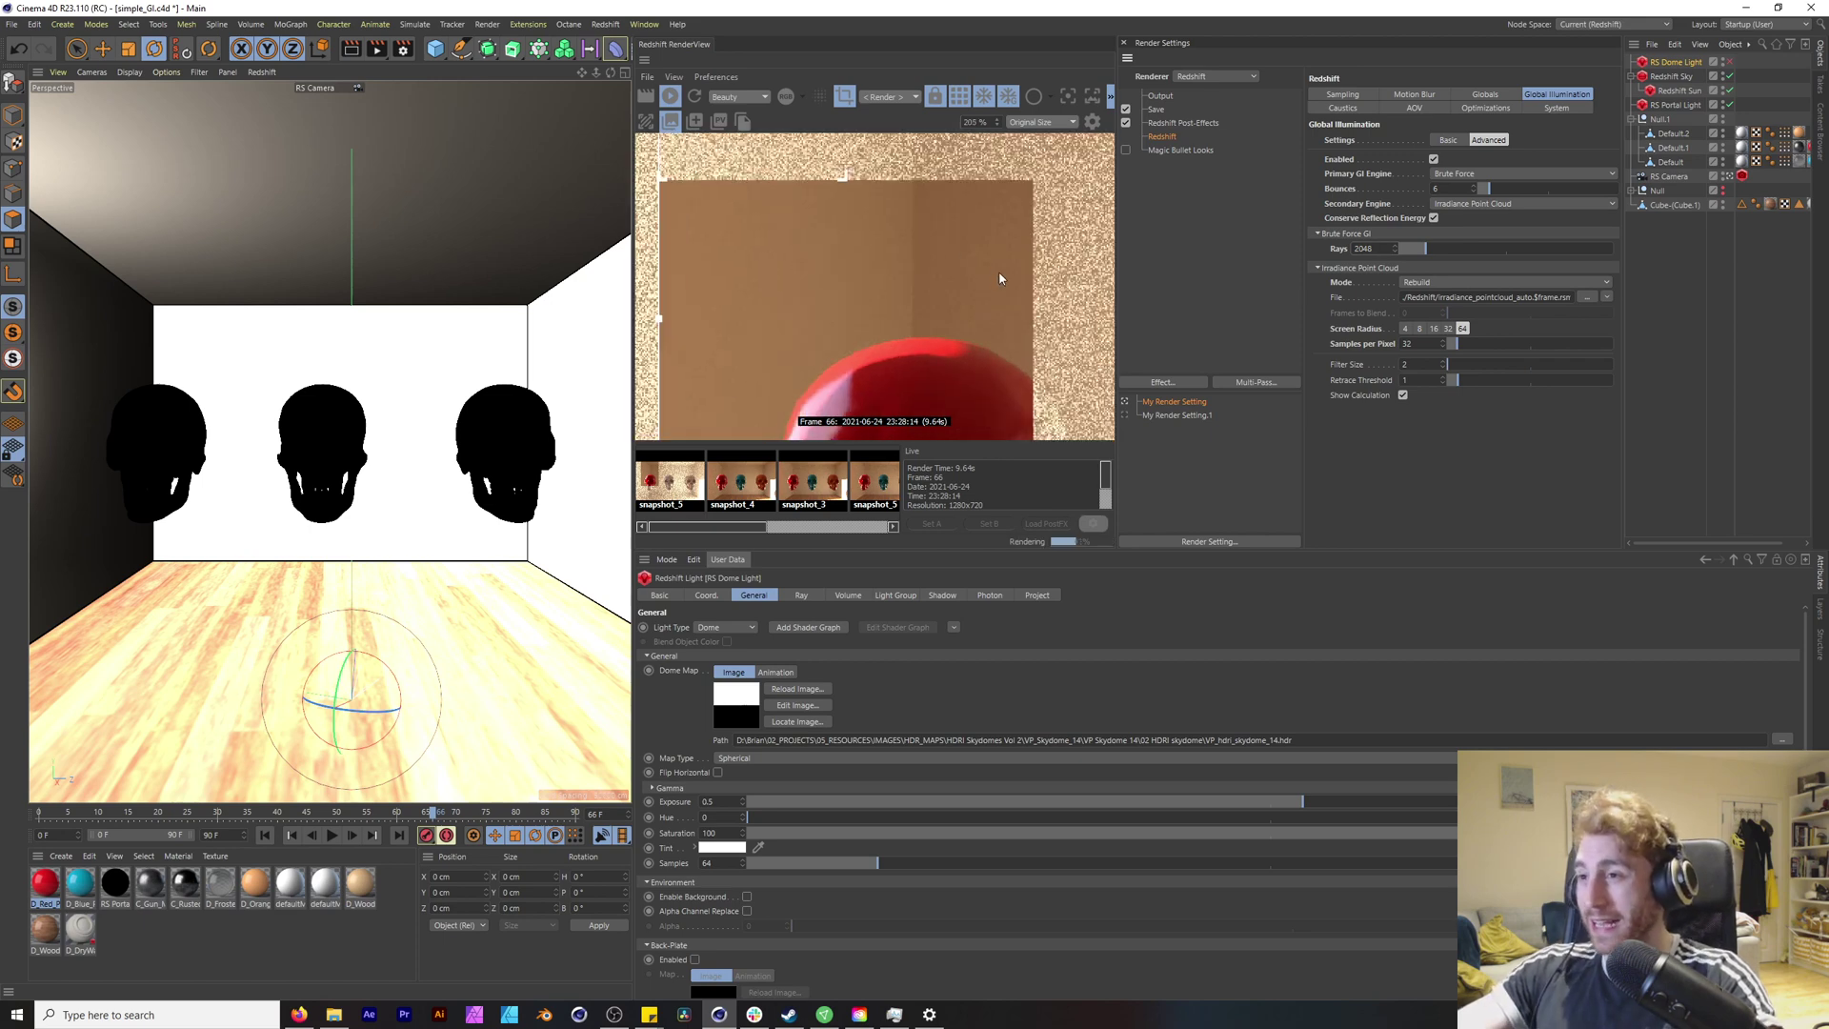
{"action": "scroll", "coordinate": [953, 262], "scroll_direction": "down", "scroll_amount": 3}
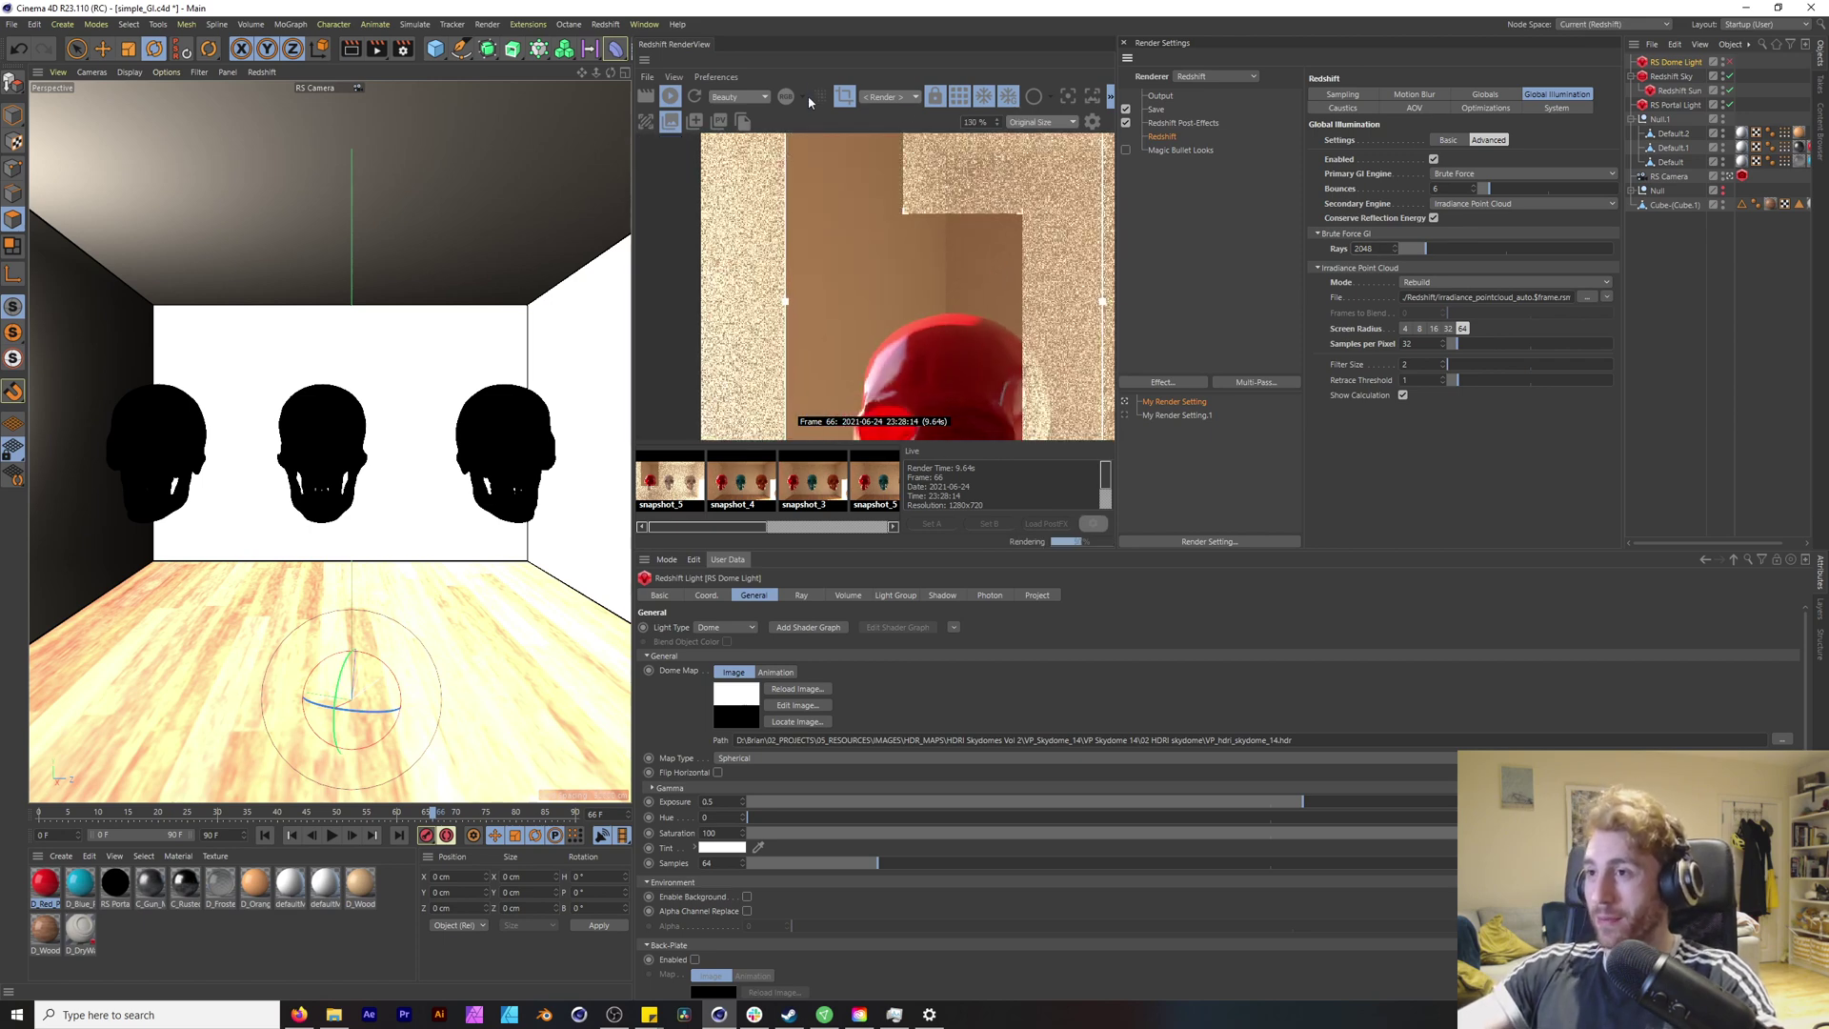
{"action": "left_click", "coordinate": [696, 121]}
{"action": "left_click", "coordinate": [802, 528]}
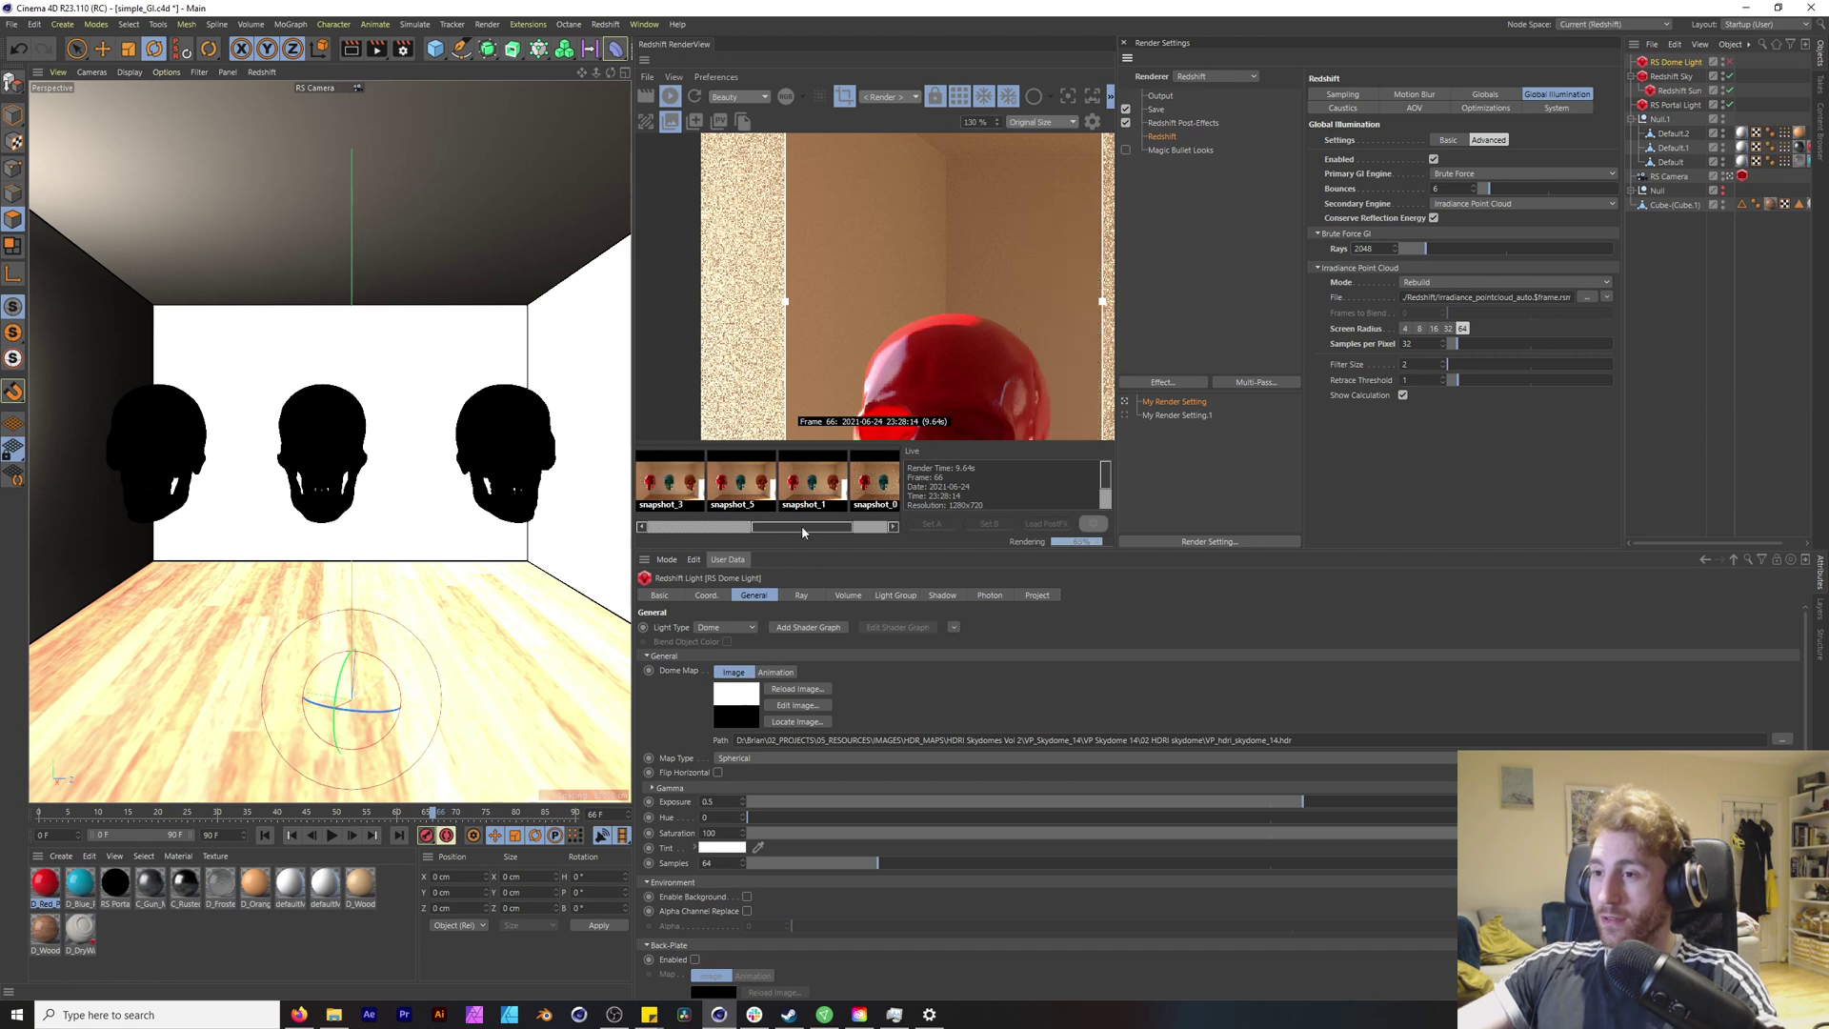
{"action": "left_click_drag", "start_coordinate": [802, 527], "coordinate": [700, 527]}
{"action": "left_click", "coordinate": [672, 494]}
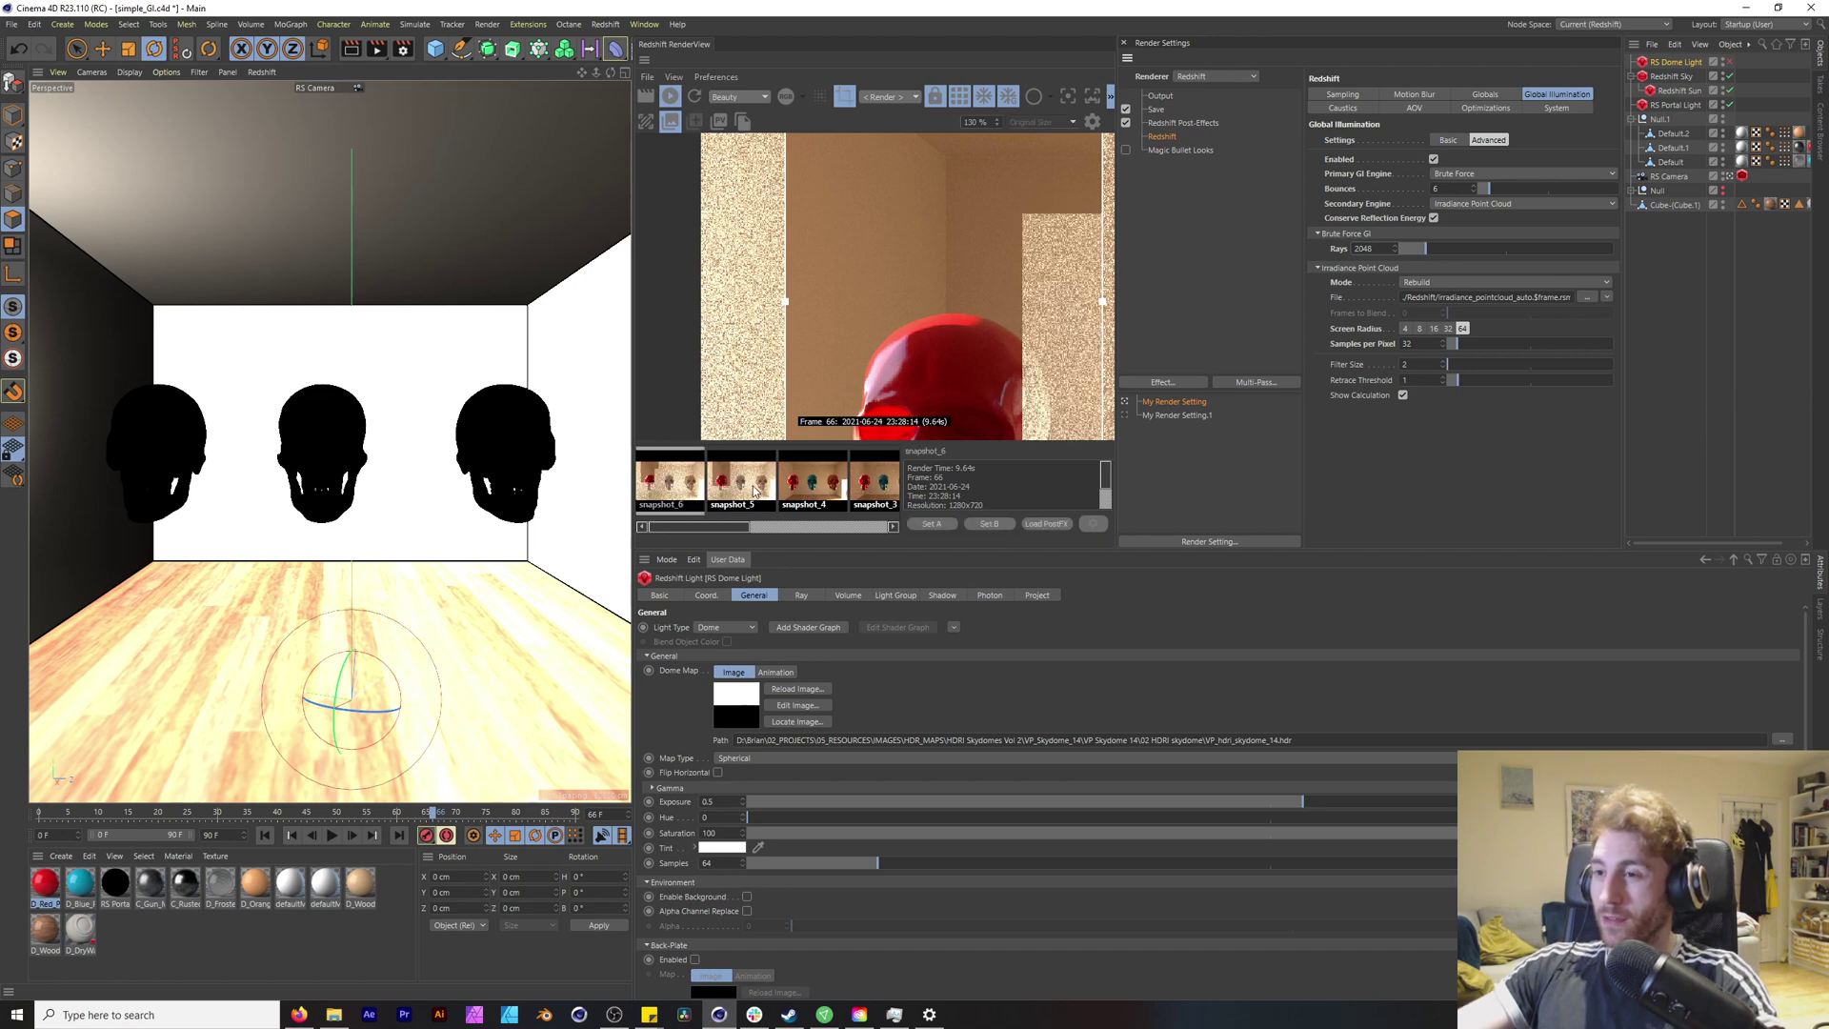
{"action": "scroll", "coordinate": [977, 222], "scroll_direction": "down", "scroll_amount": 2}
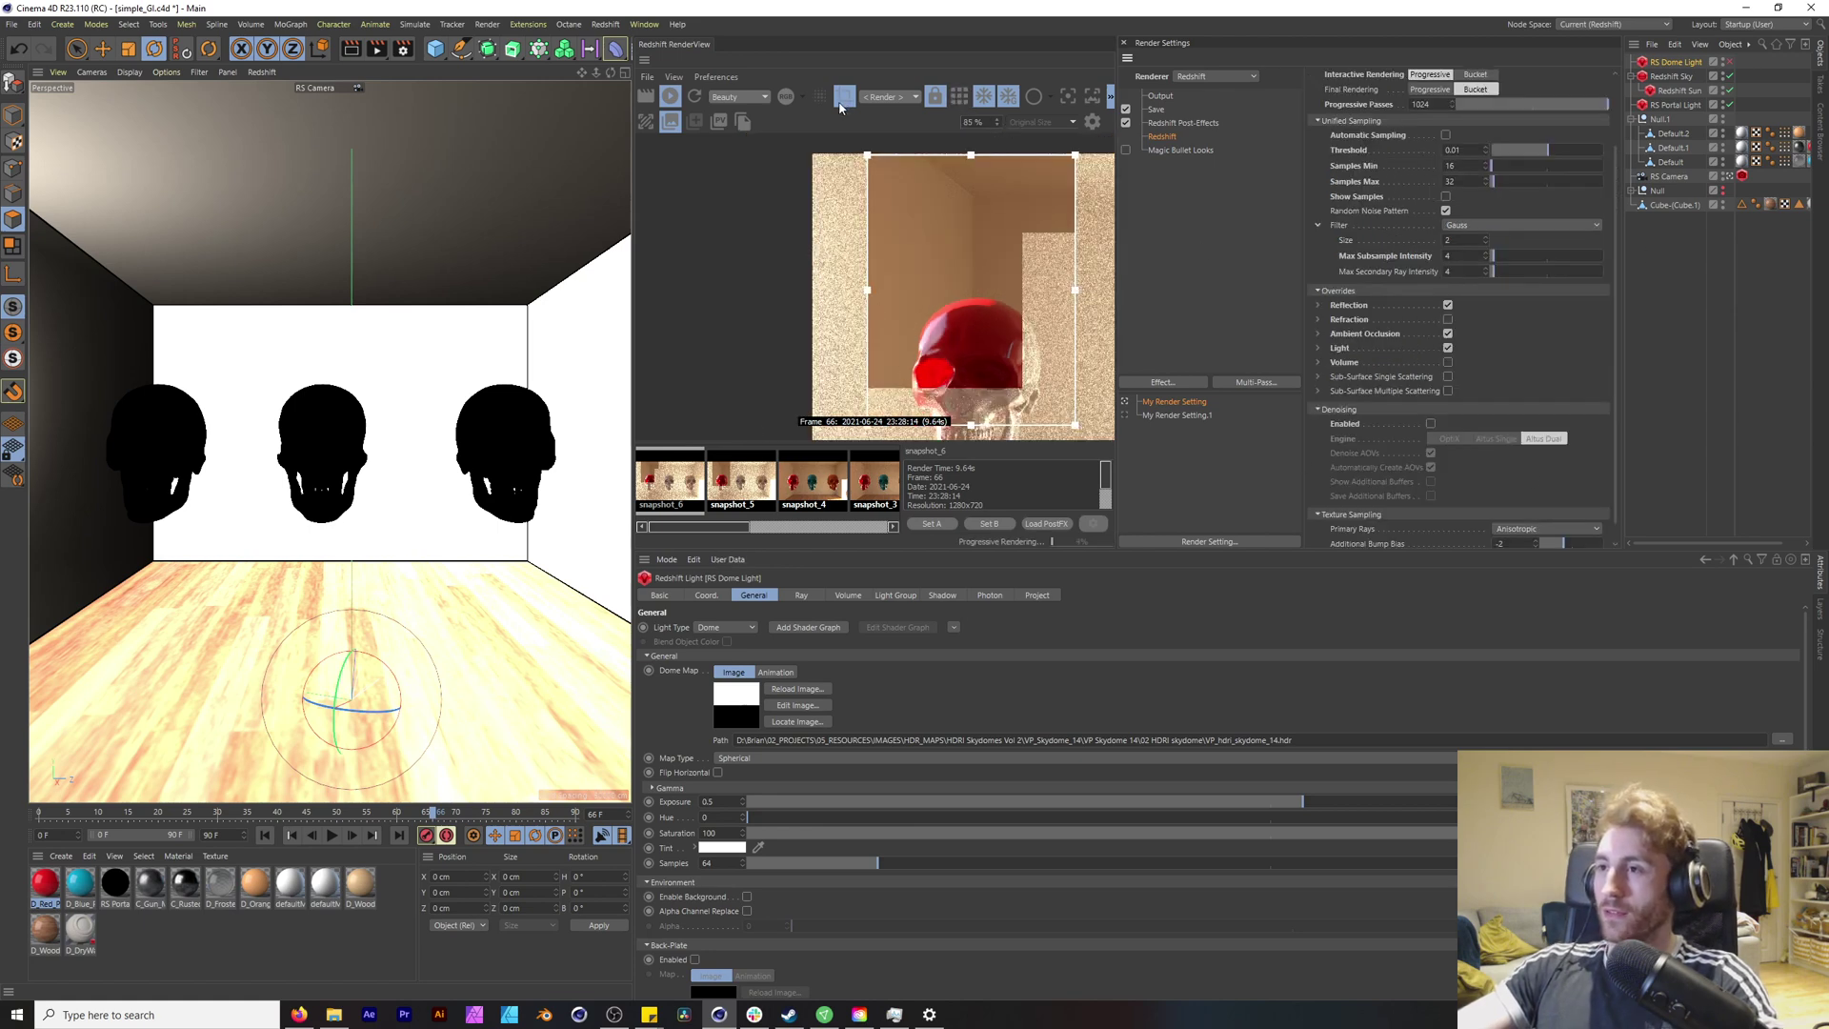
{"action": "left_click", "coordinate": [810, 486]}
{"action": "left_click", "coordinate": [717, 530]}
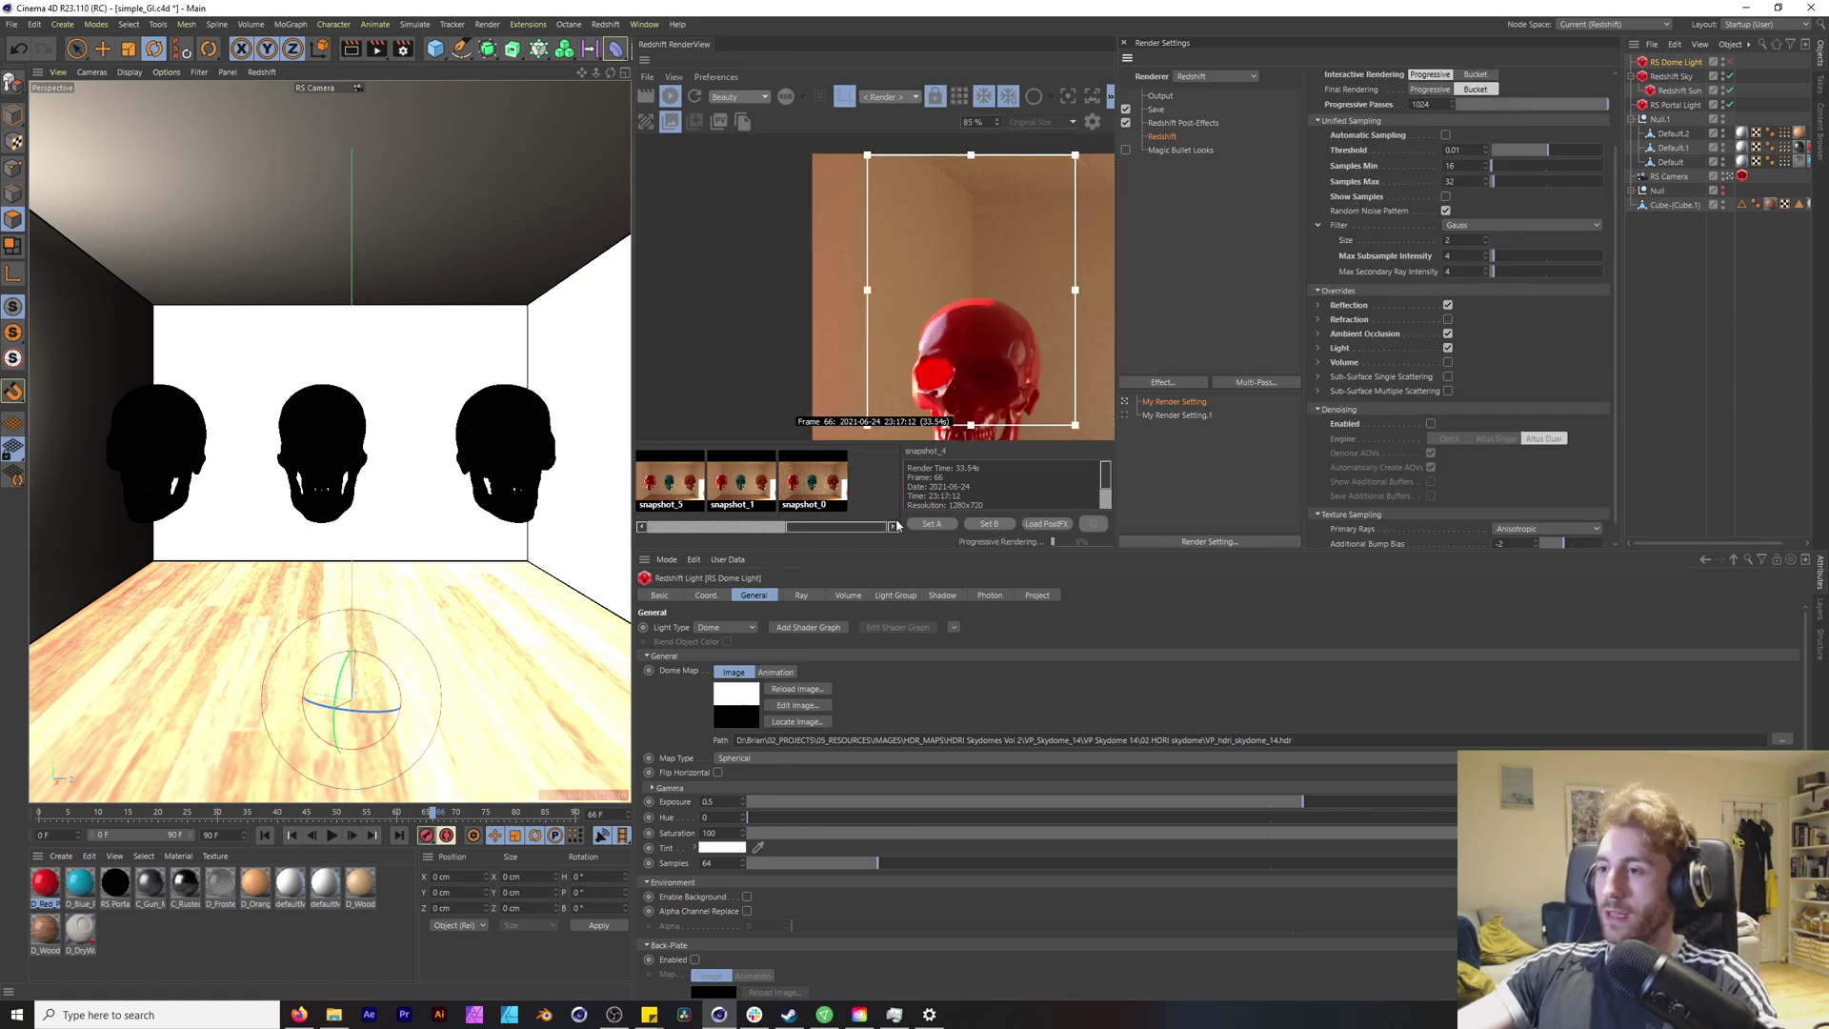
Step: Turn off the render region and re-render the full frame with bucket rendering
{"action": "left_click", "coordinate": [845, 95]}
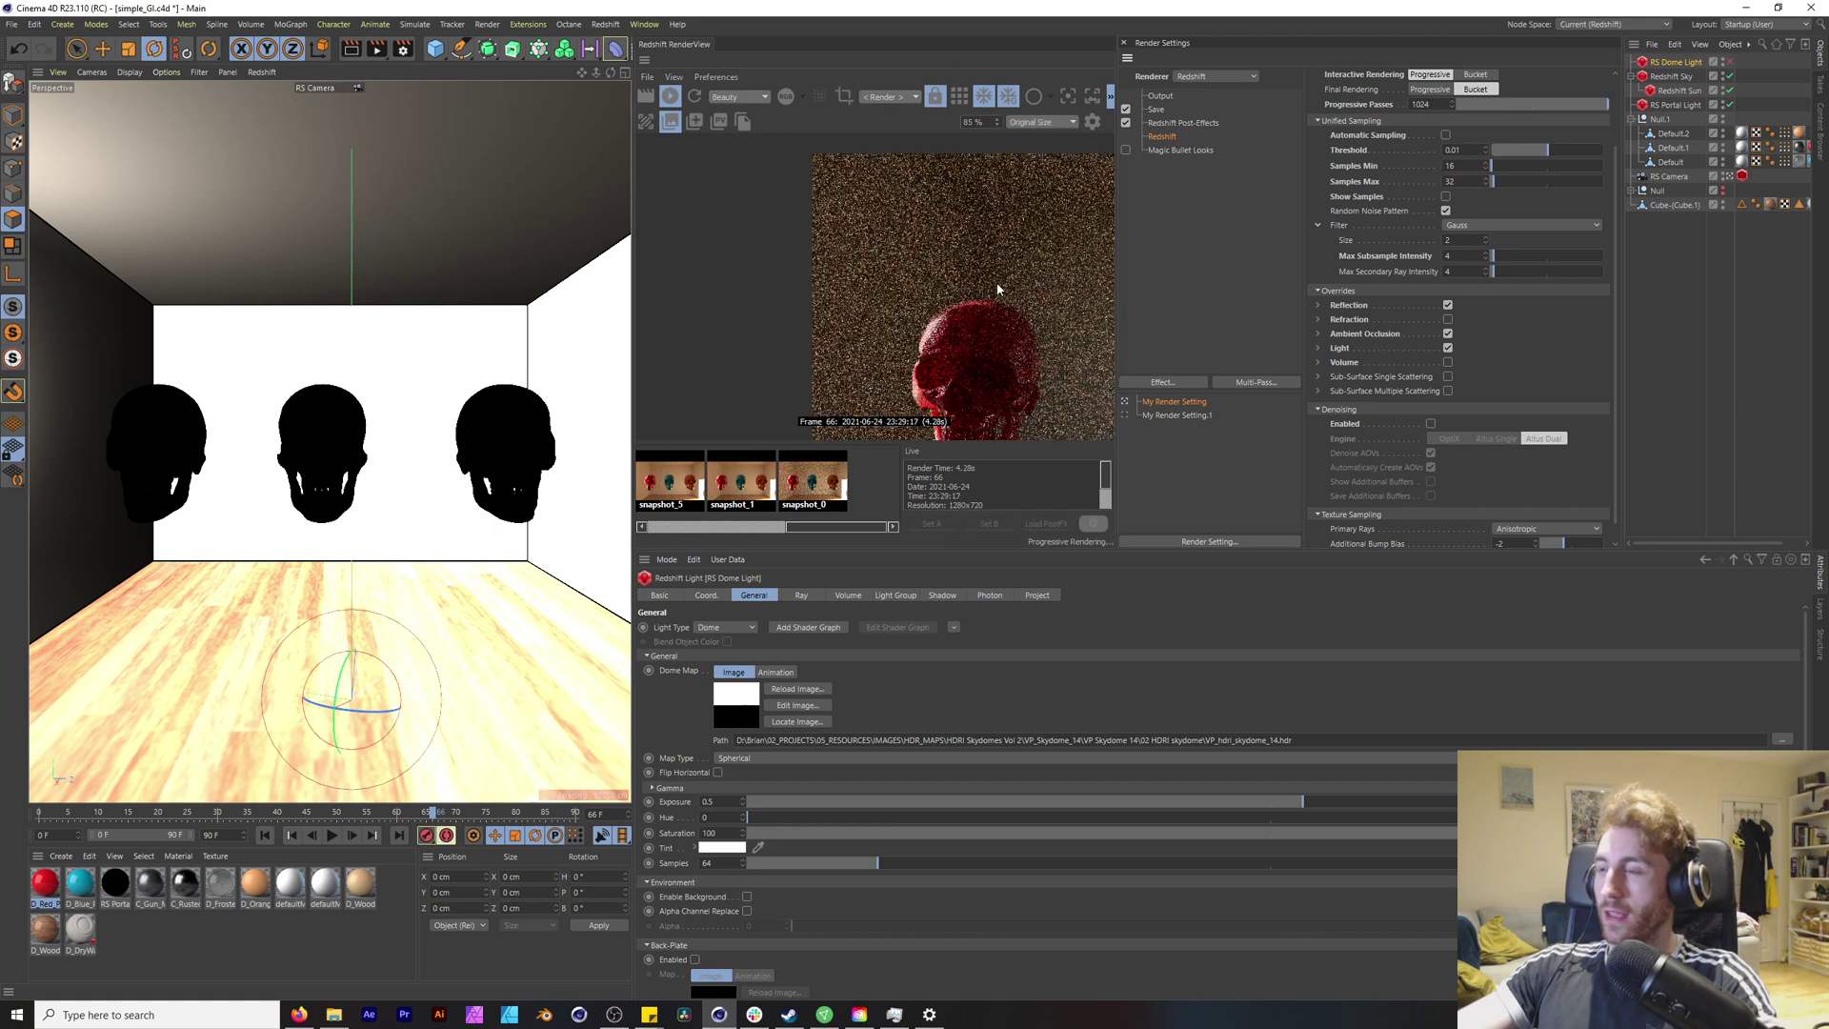
{"action": "scroll", "coordinate": [854, 245], "scroll_direction": "down", "scroll_amount": 3}
{"action": "left_click", "coordinate": [960, 97]}
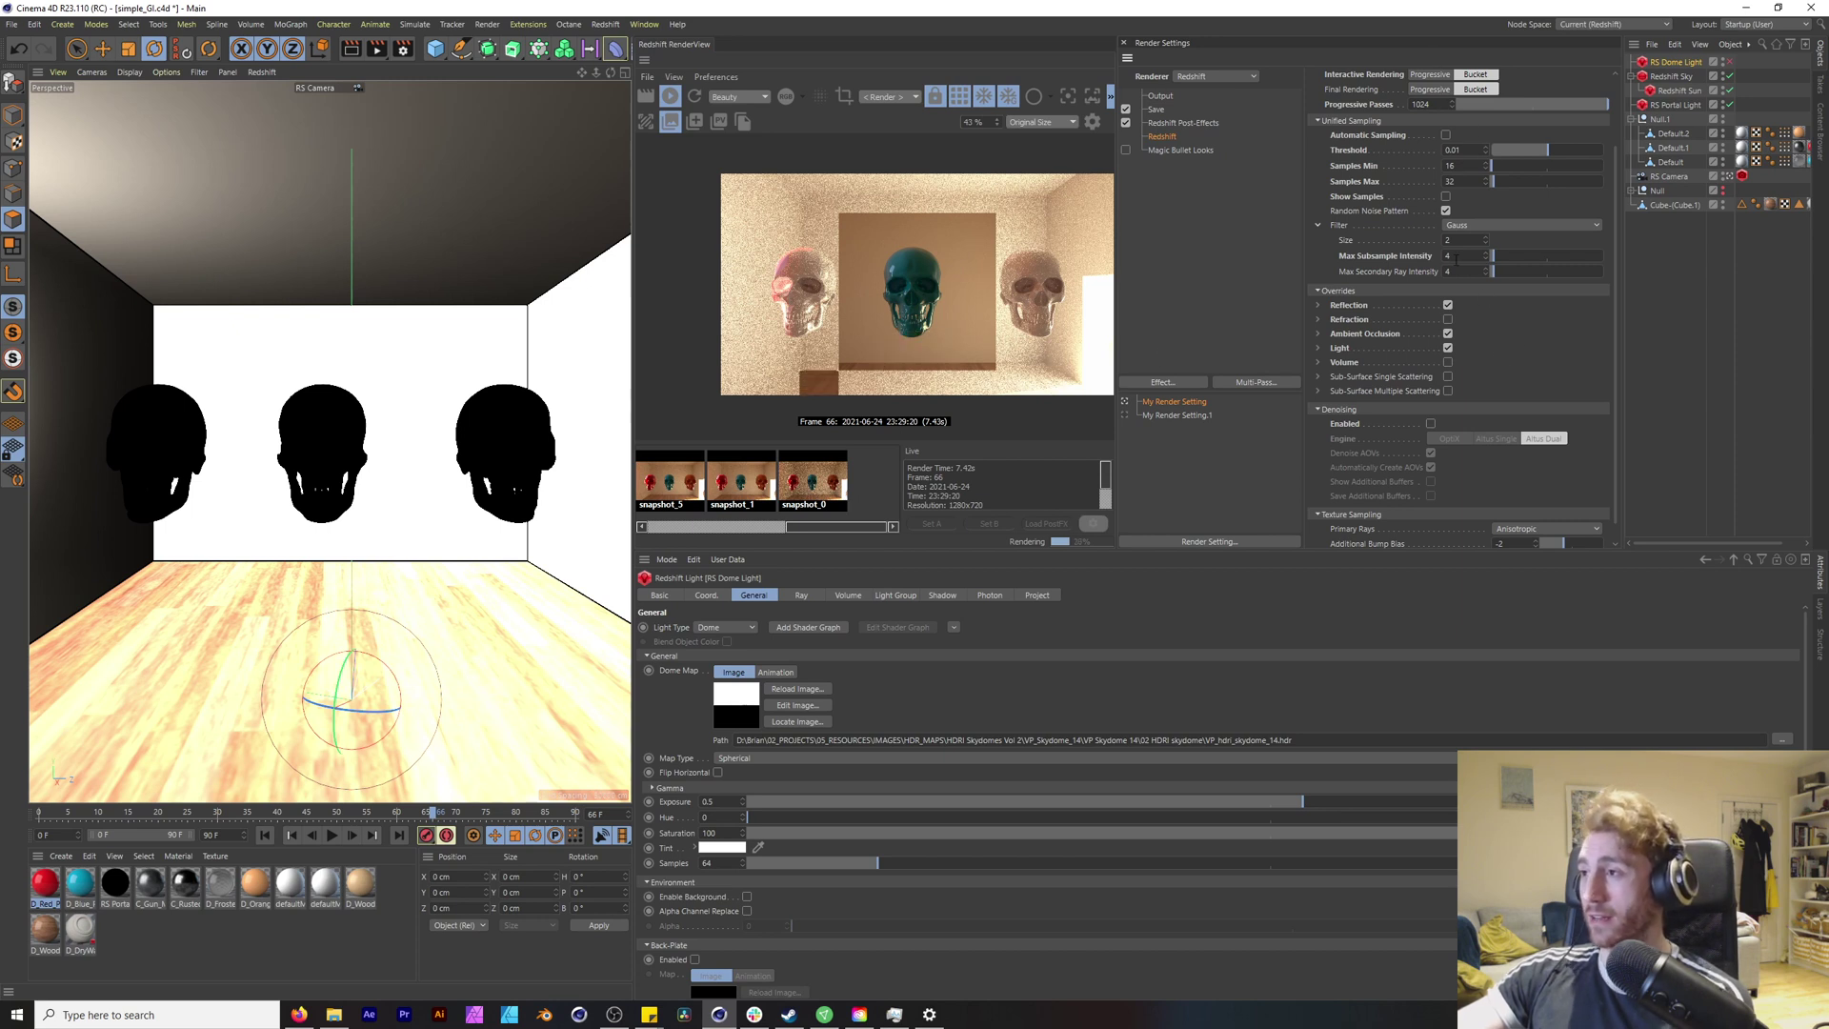
Step: Set the Unified Sampling minimum samples to 8
{"action": "double_click", "coordinate": [1456, 165]}
{"action": "type", "text": "8"}
{"action": "key", "text": "Return"}
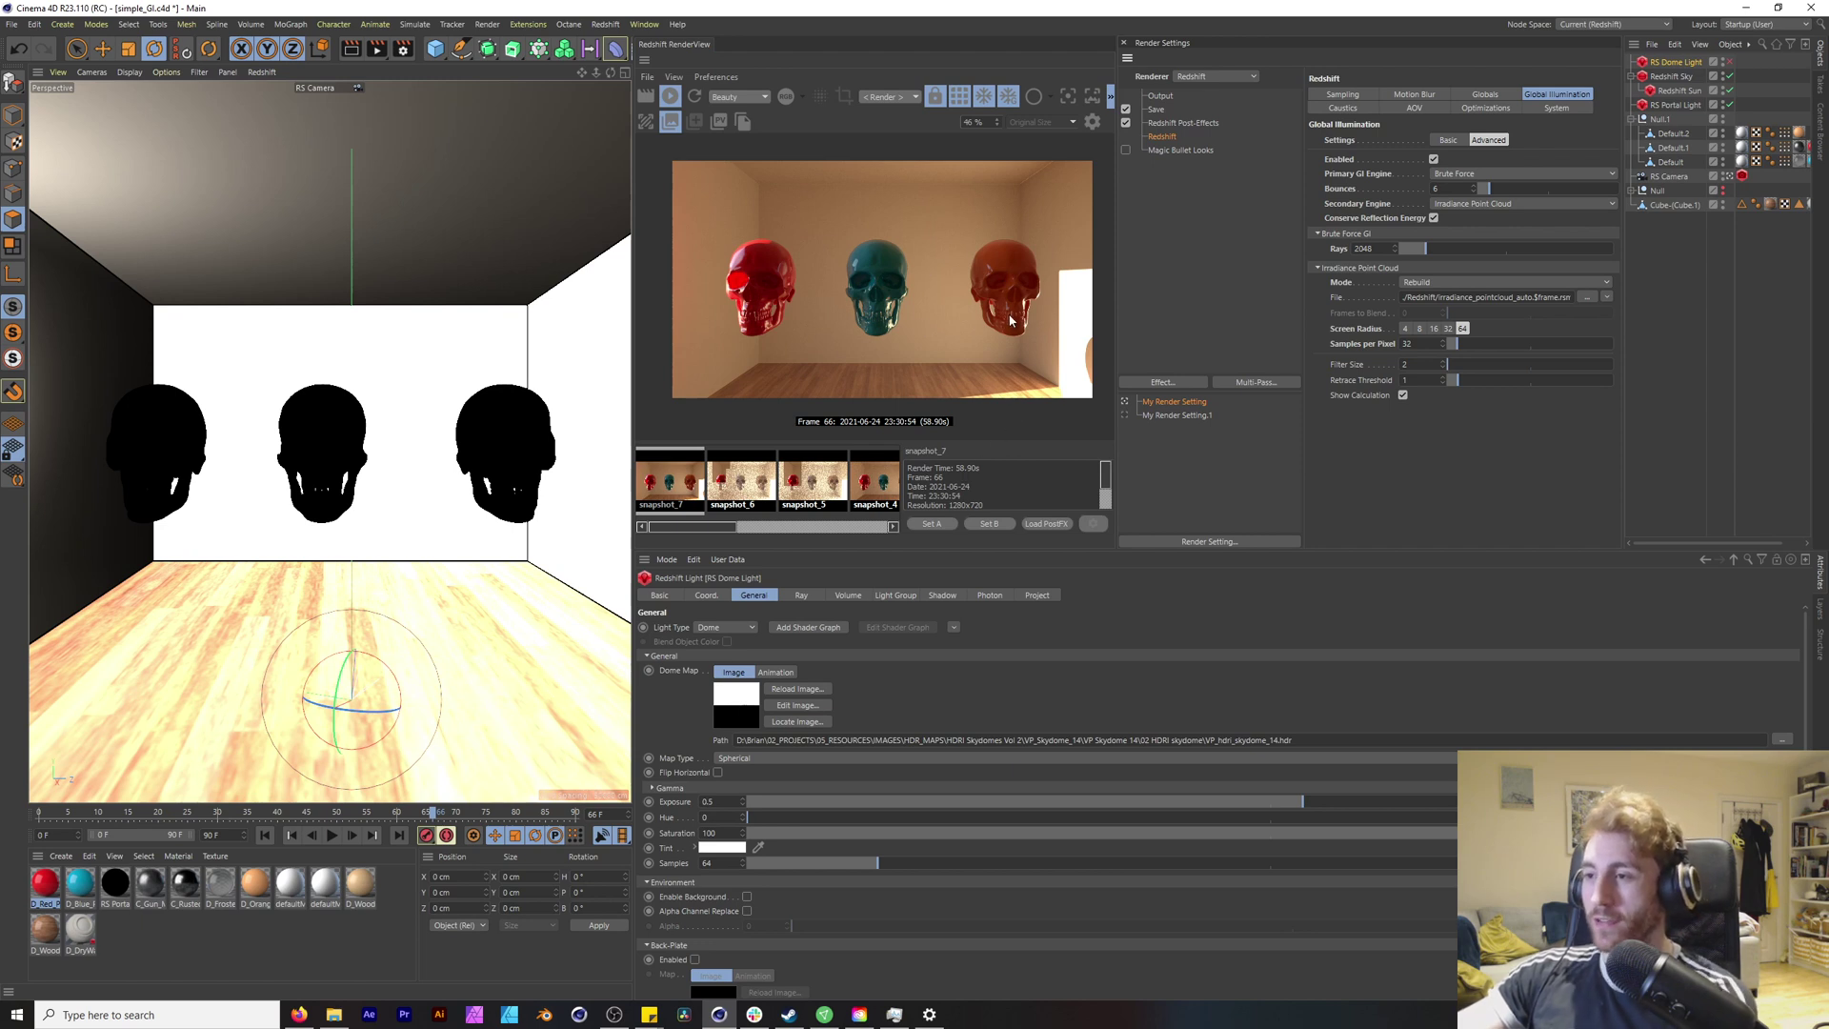
Step: Lower the Unified Sampling values to Samples Min 4 and Samples Max 16
{"action": "scroll", "coordinate": [998, 289], "scroll_direction": "up", "scroll_amount": 4}
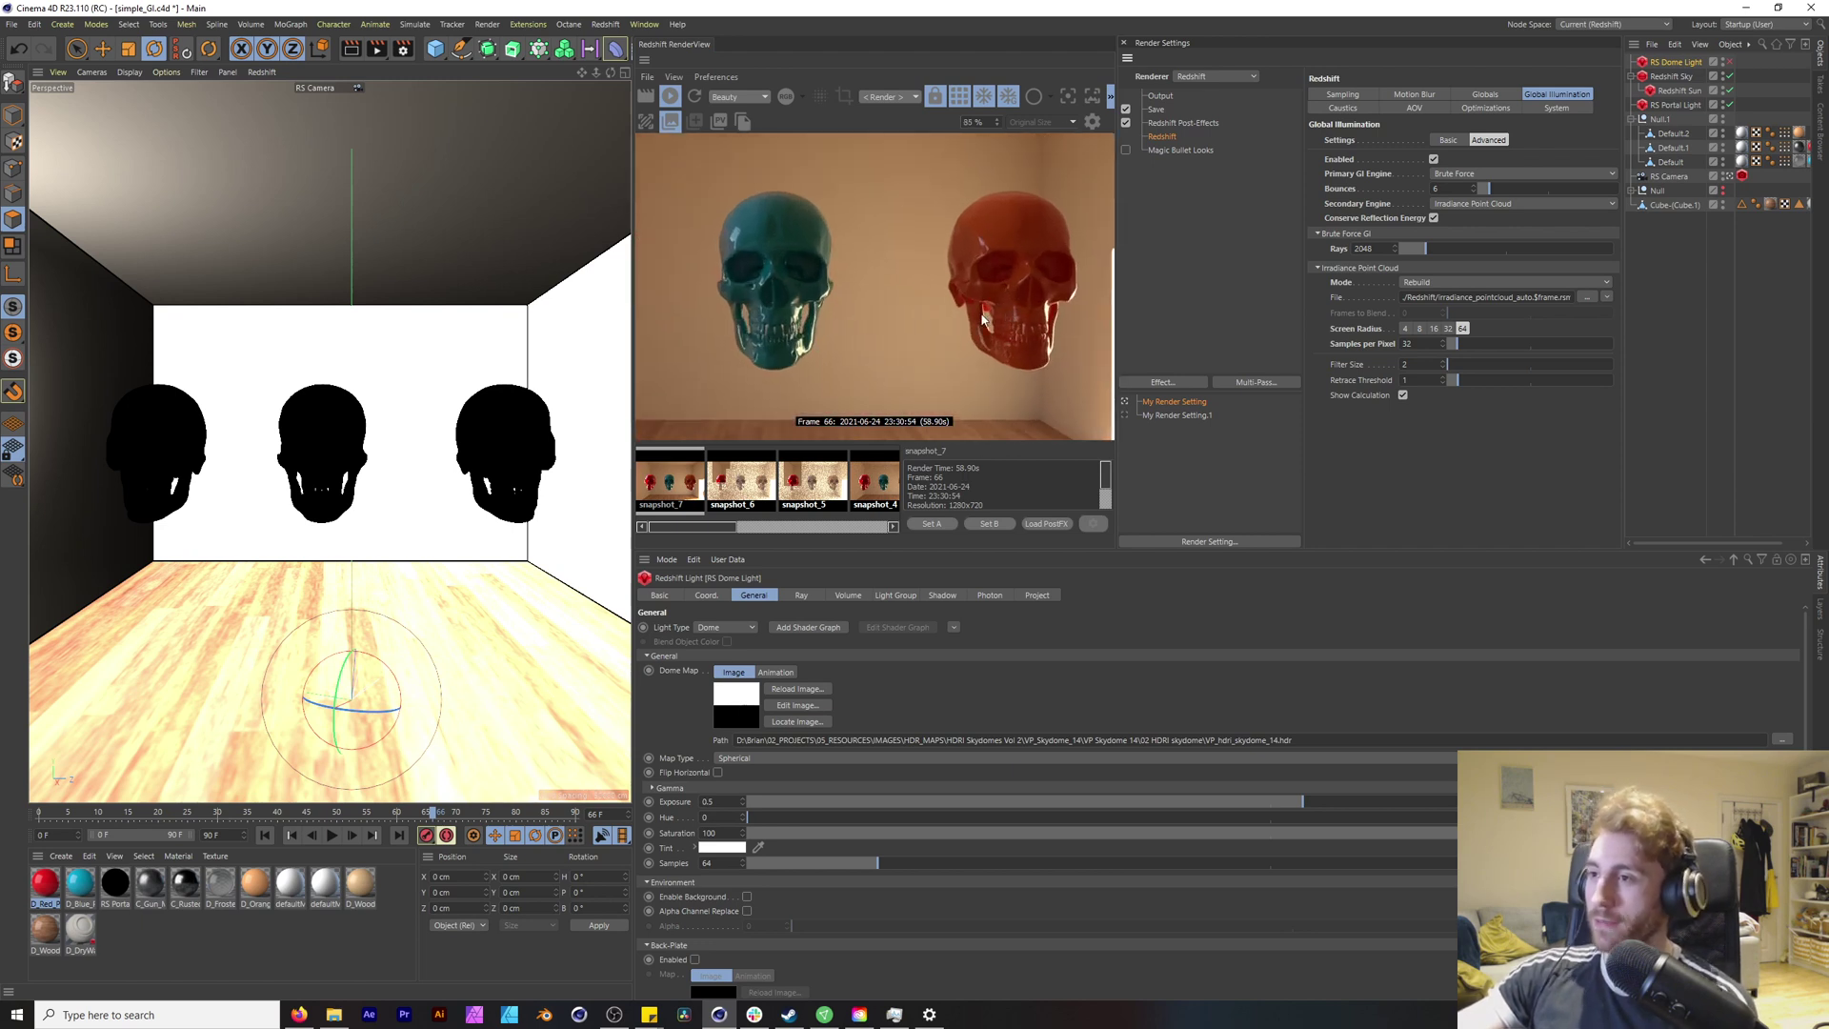
{"action": "left_click", "coordinate": [1342, 93]}
{"action": "left_click_drag", "start_coordinate": [1472, 268], "coordinate": [1362, 268]}
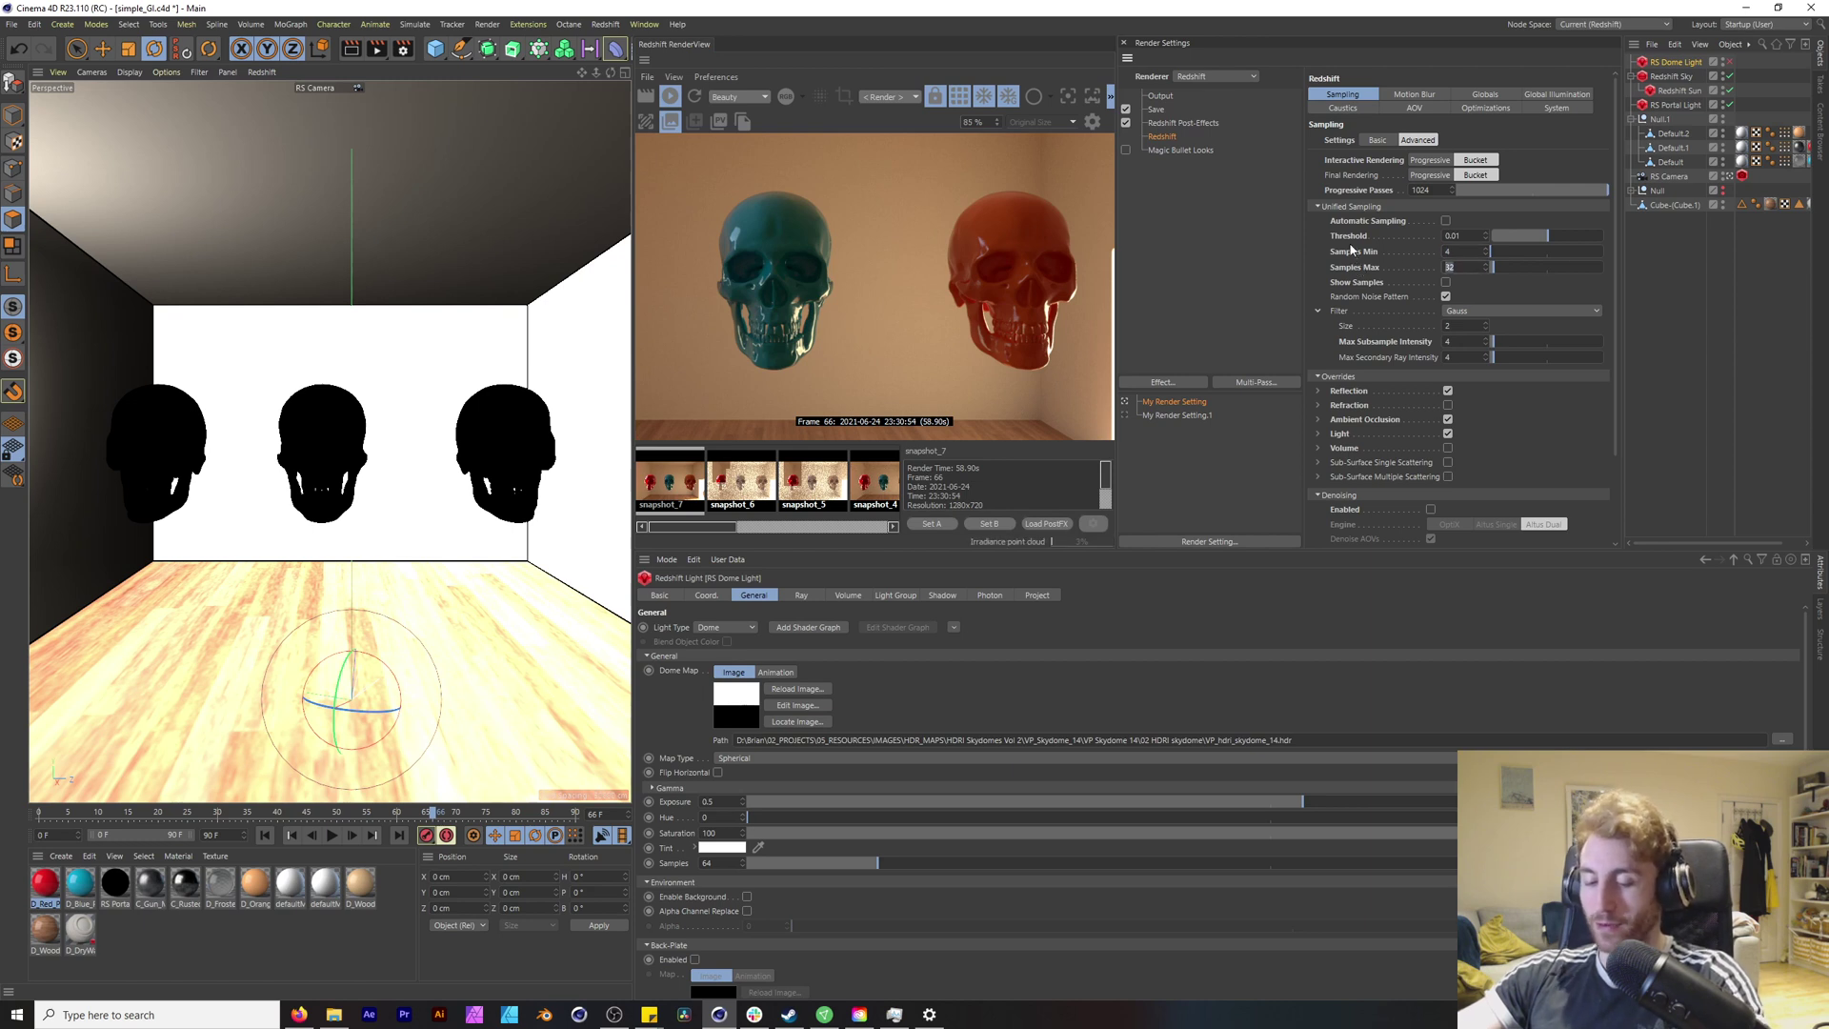
{"action": "type", "text": "16"}
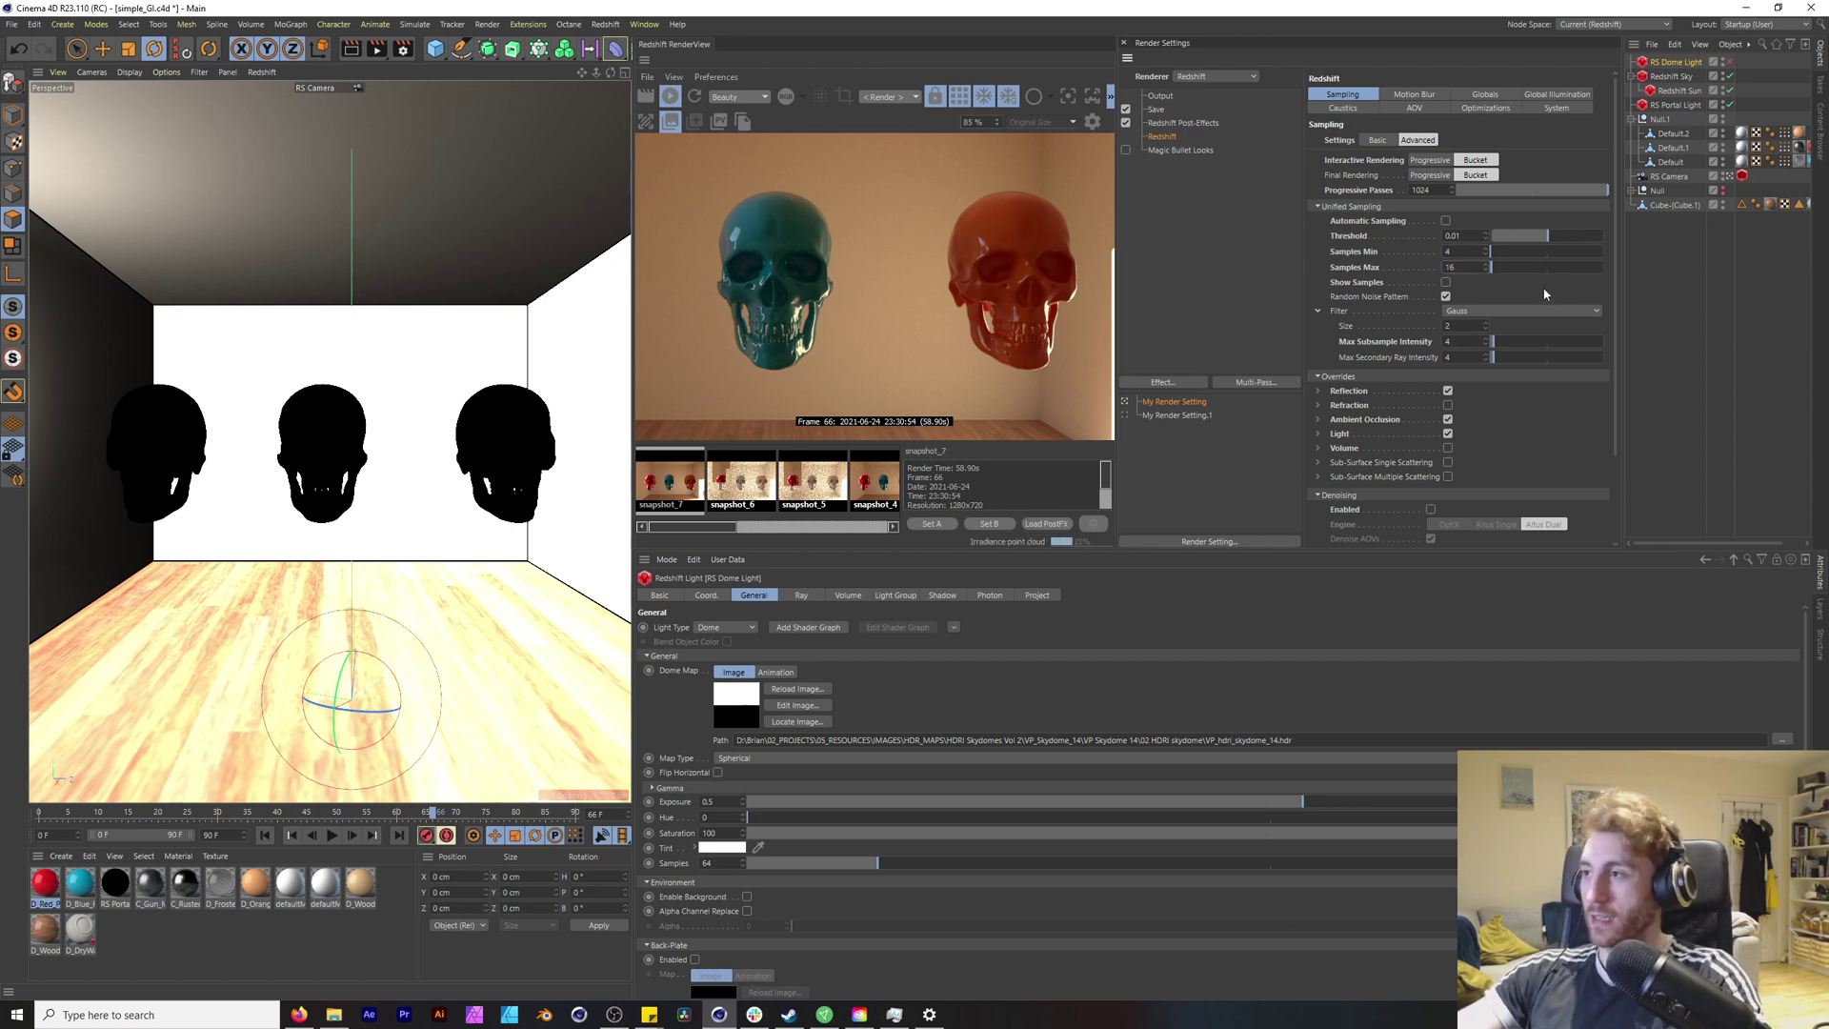
Step: Store the full-frame render with the reduced unified samples as a snapshot and open that snapshot
{"action": "scroll", "coordinate": [991, 271], "scroll_direction": "down", "scroll_amount": 4}
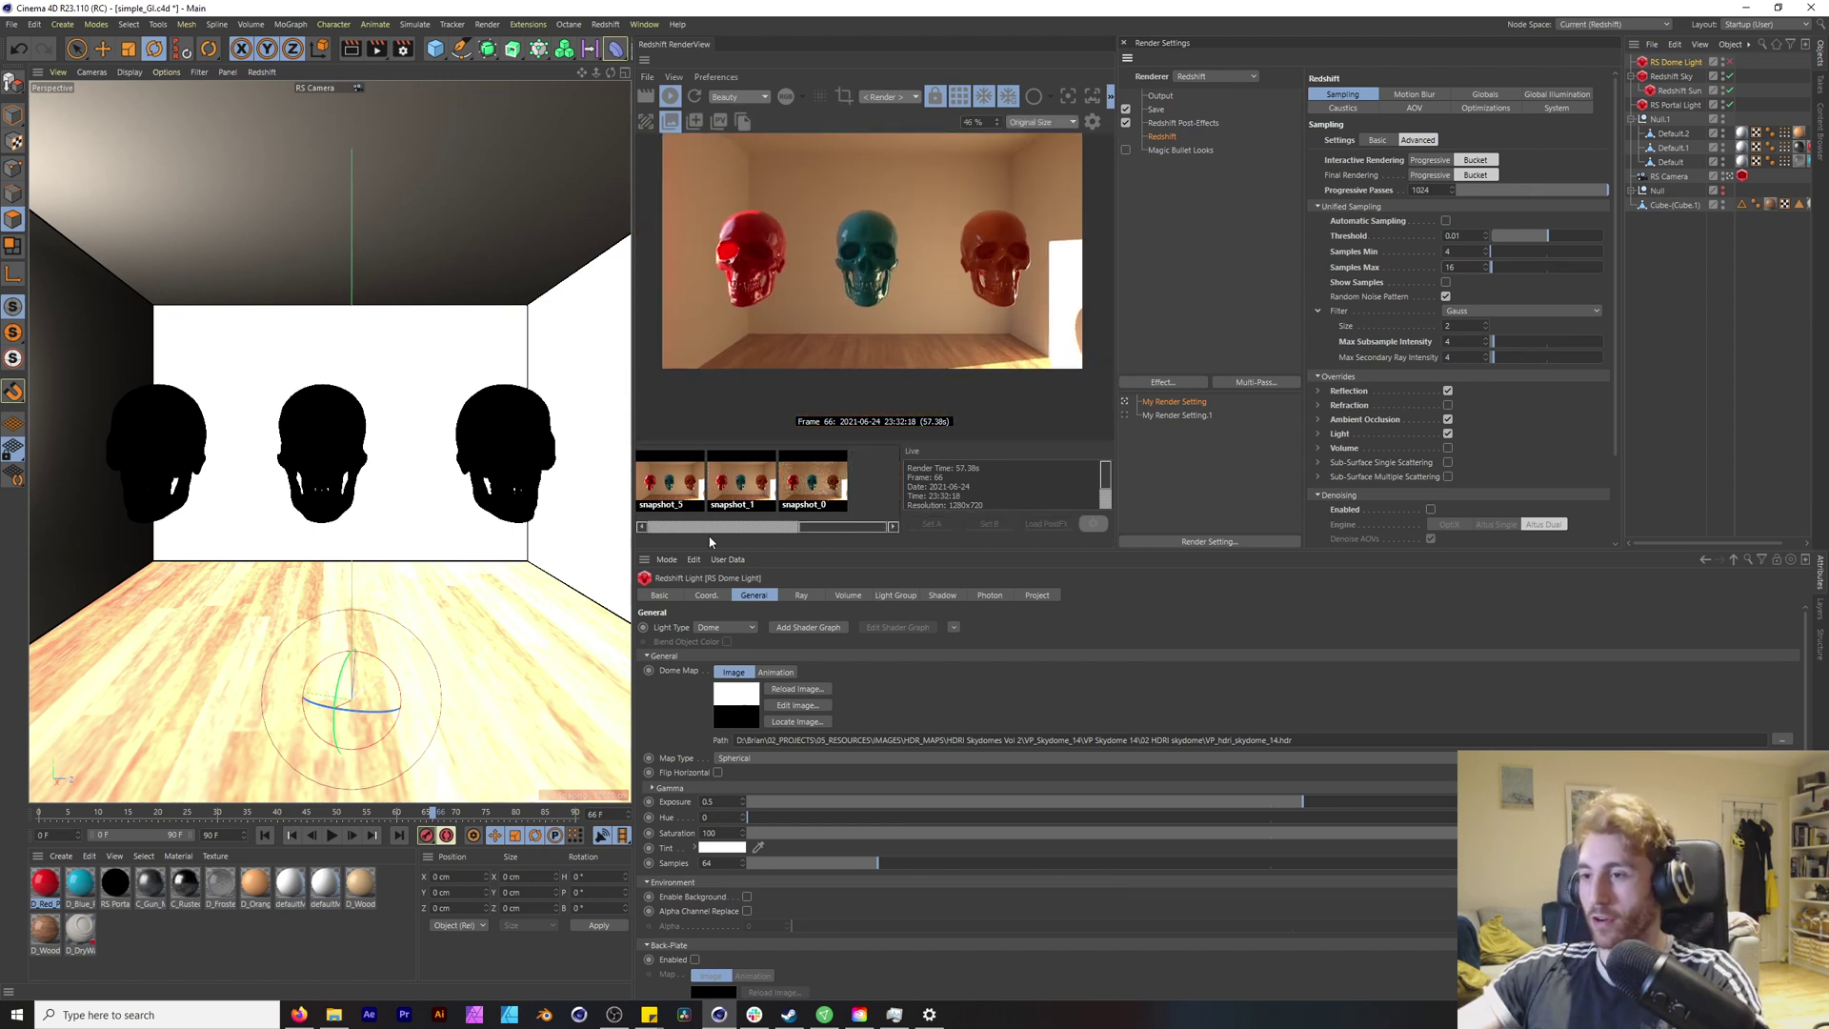
{"action": "left_click_drag", "start_coordinate": [800, 531], "coordinate": [636, 536]}
{"action": "left_click", "coordinate": [670, 485]}
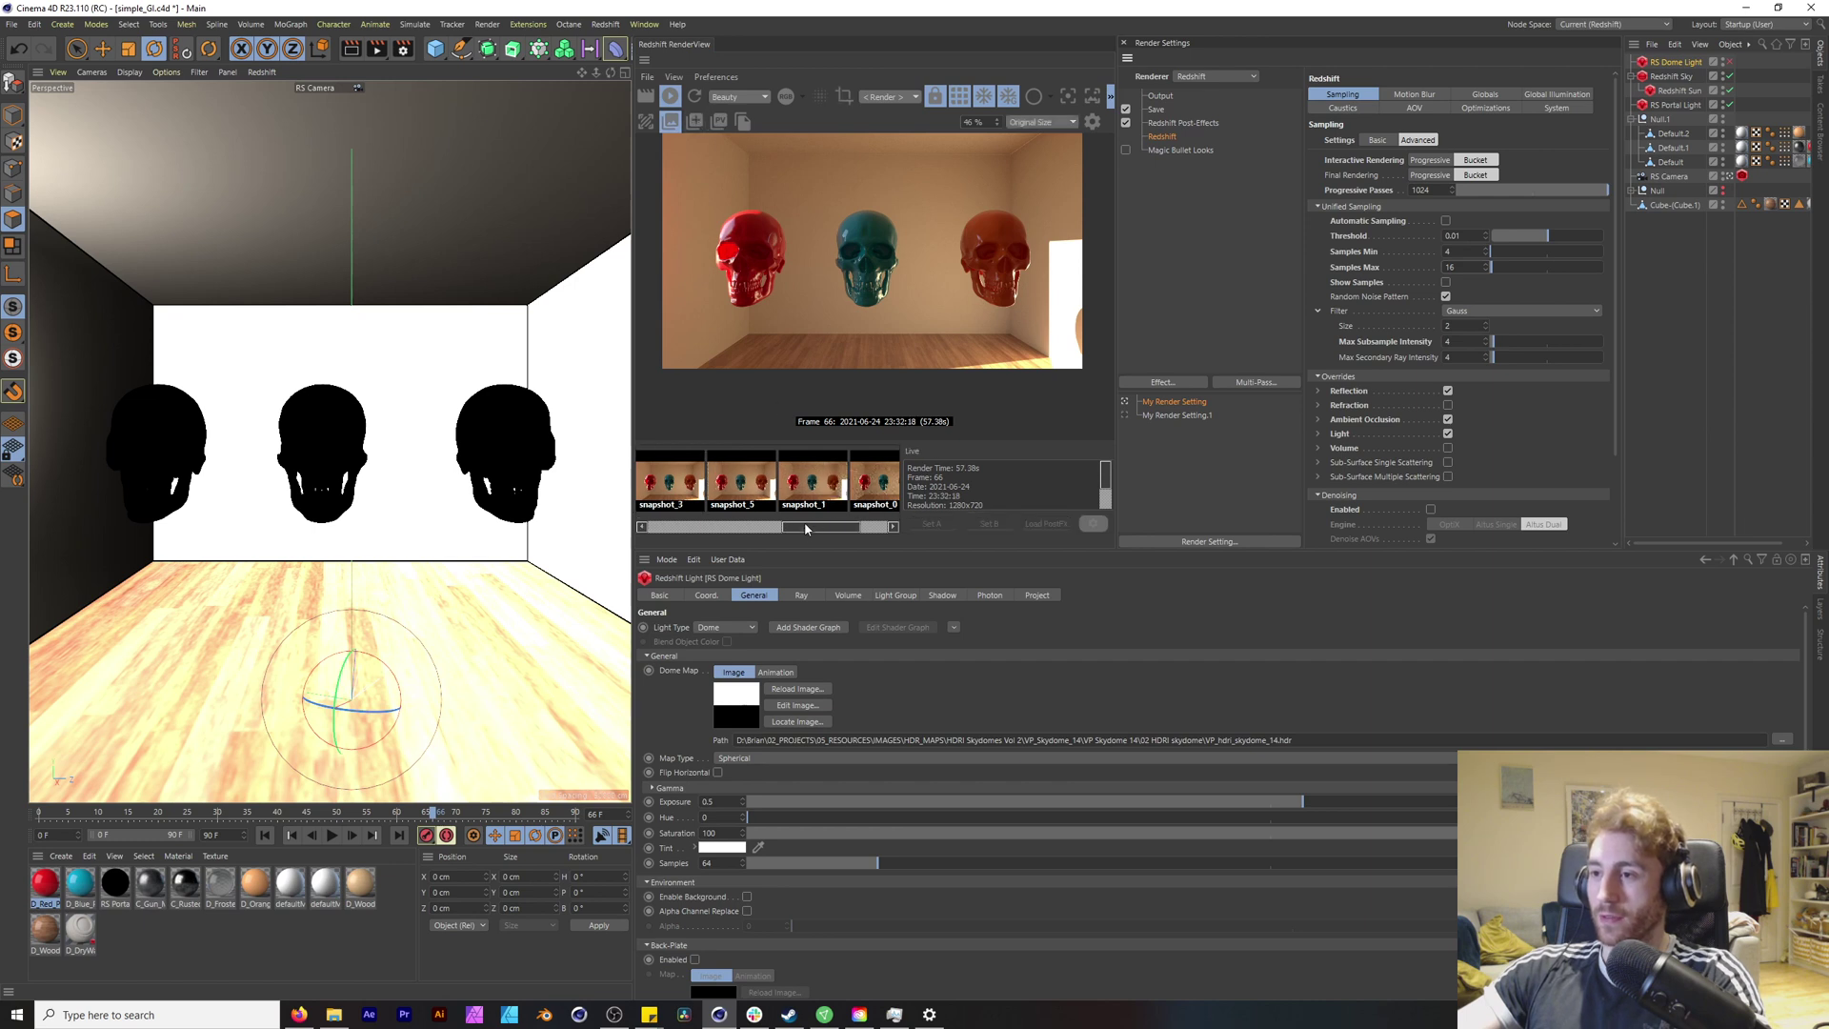
{"action": "left_click_drag", "start_coordinate": [806, 529], "coordinate": [652, 523]}
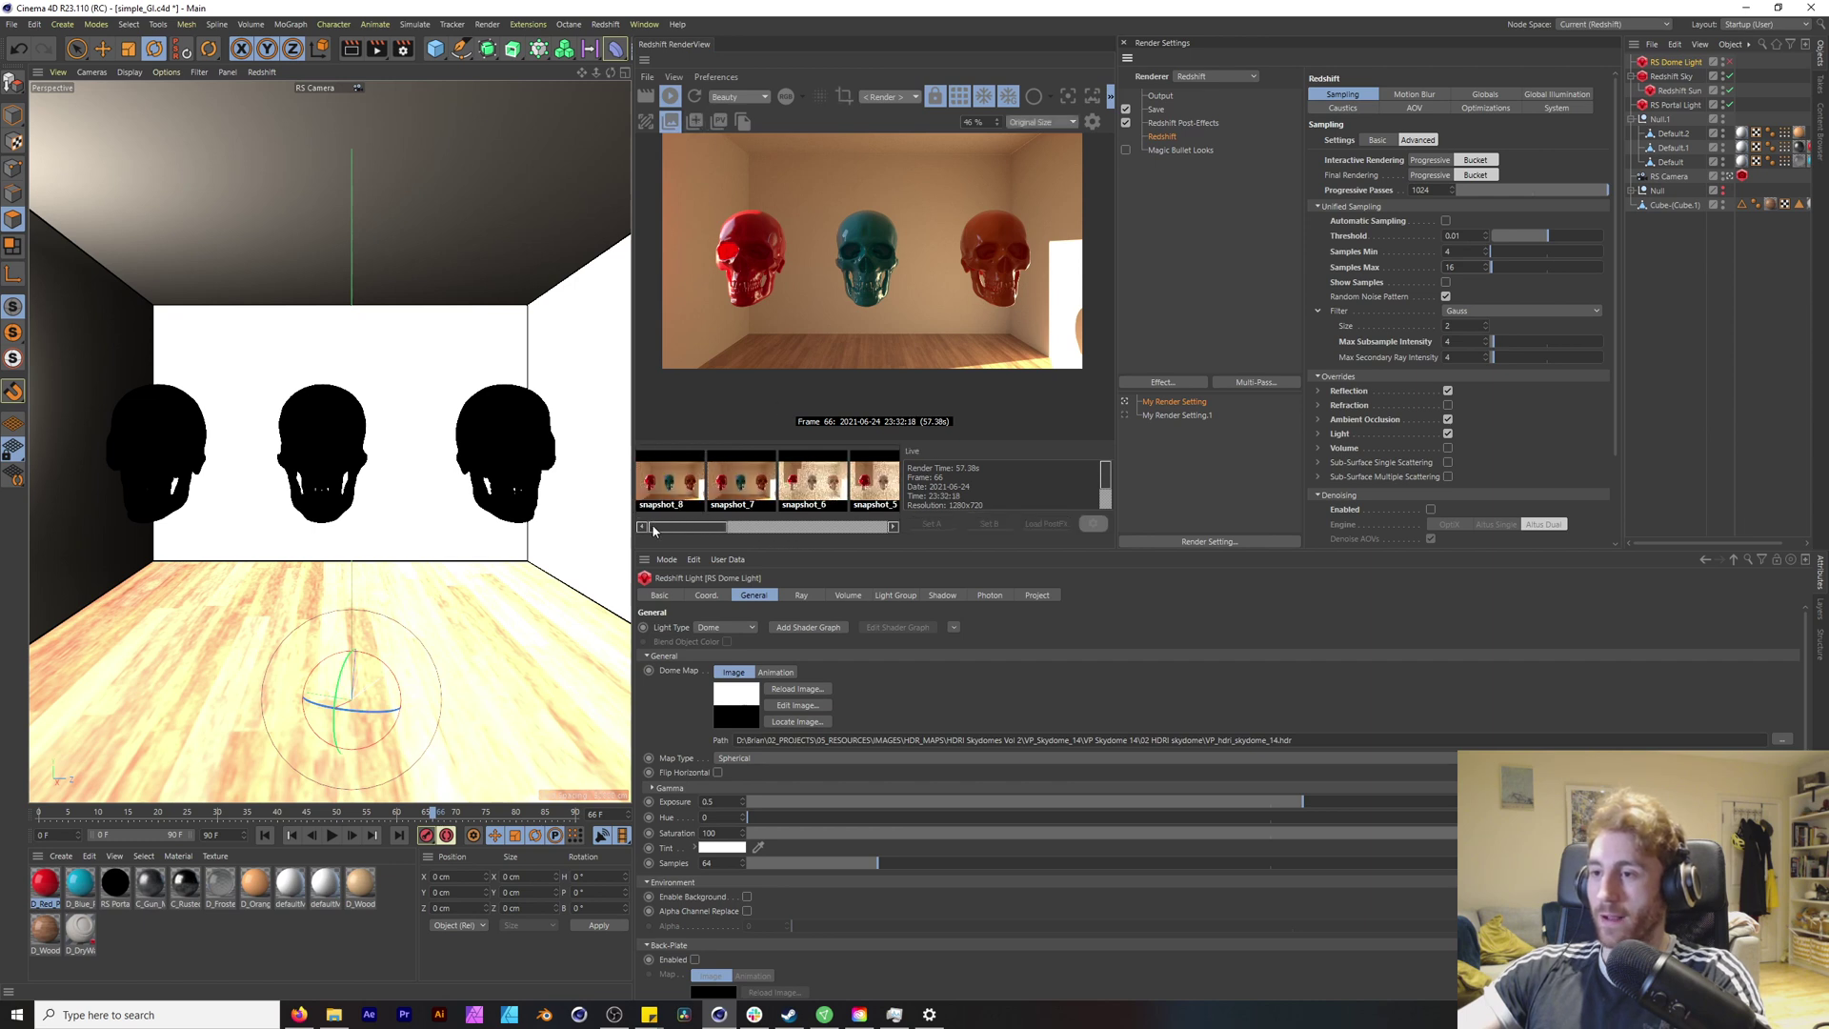
{"action": "left_click", "coordinate": [663, 493]}
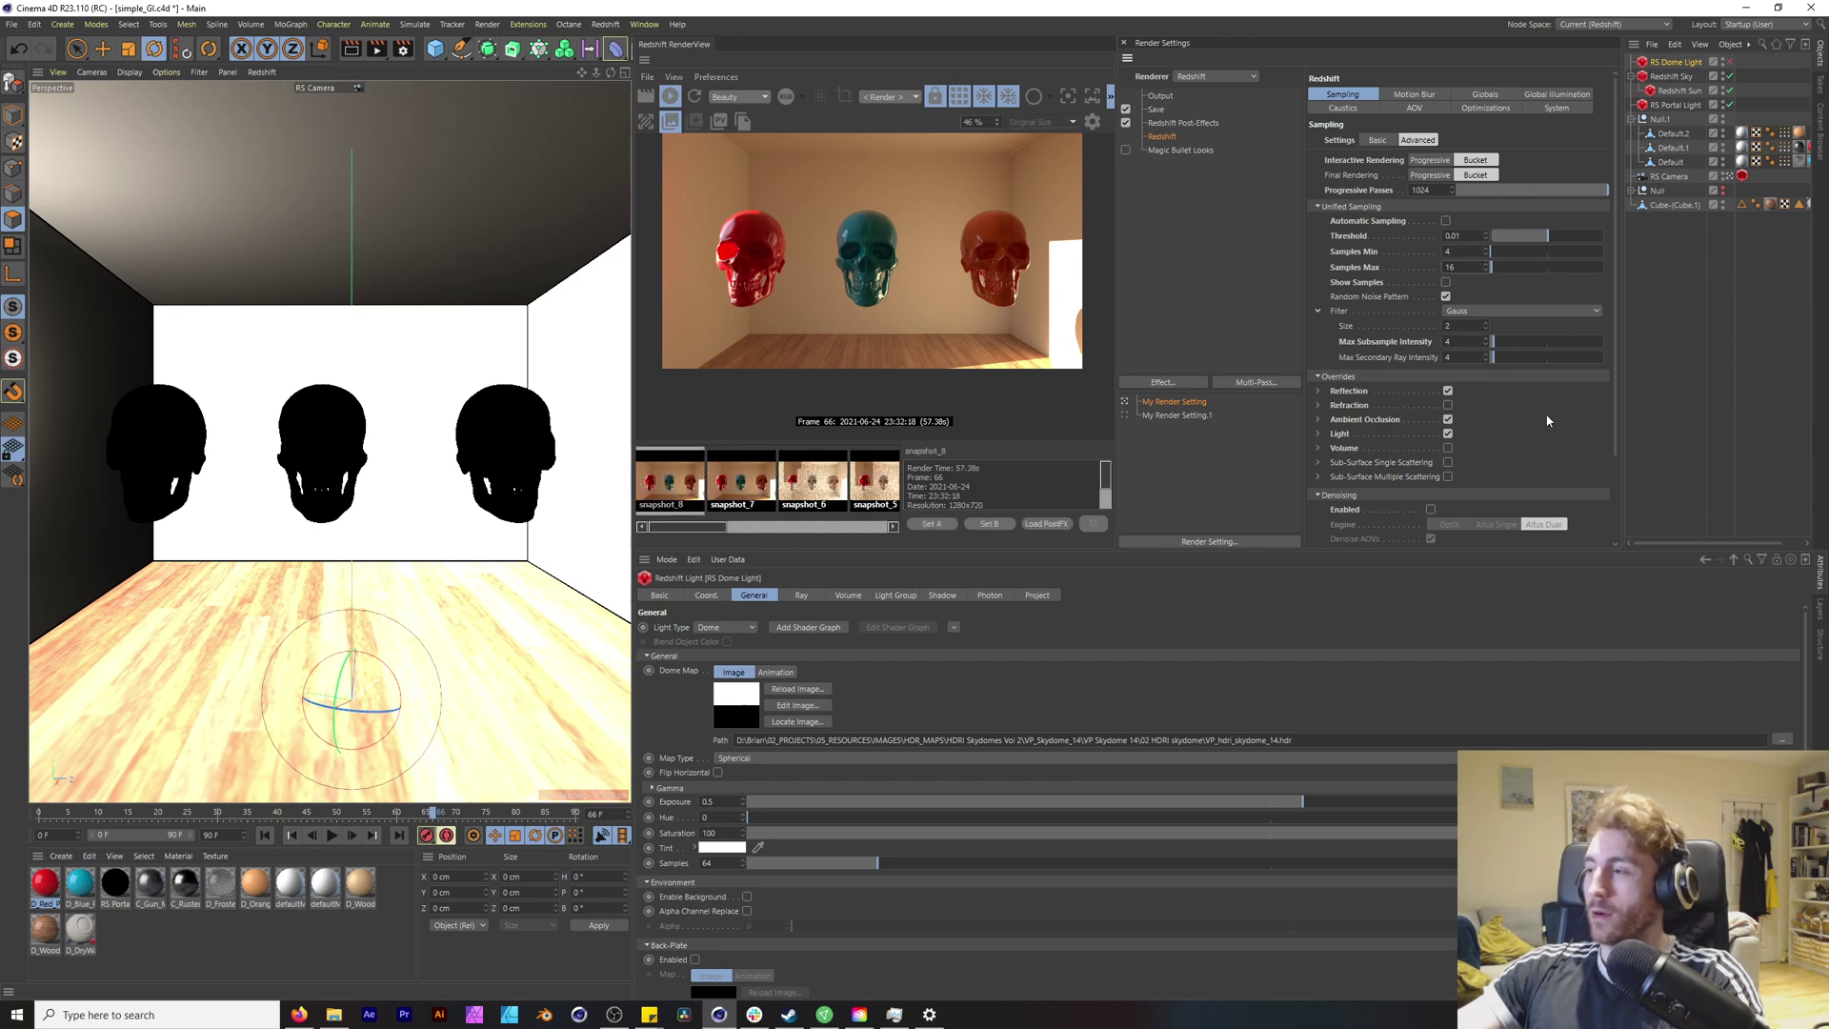
Step: Expand the Reflection sampling override and set its samples to 256
{"action": "scroll", "coordinate": [1616, 339], "scroll_direction": "down", "scroll_amount": 3}
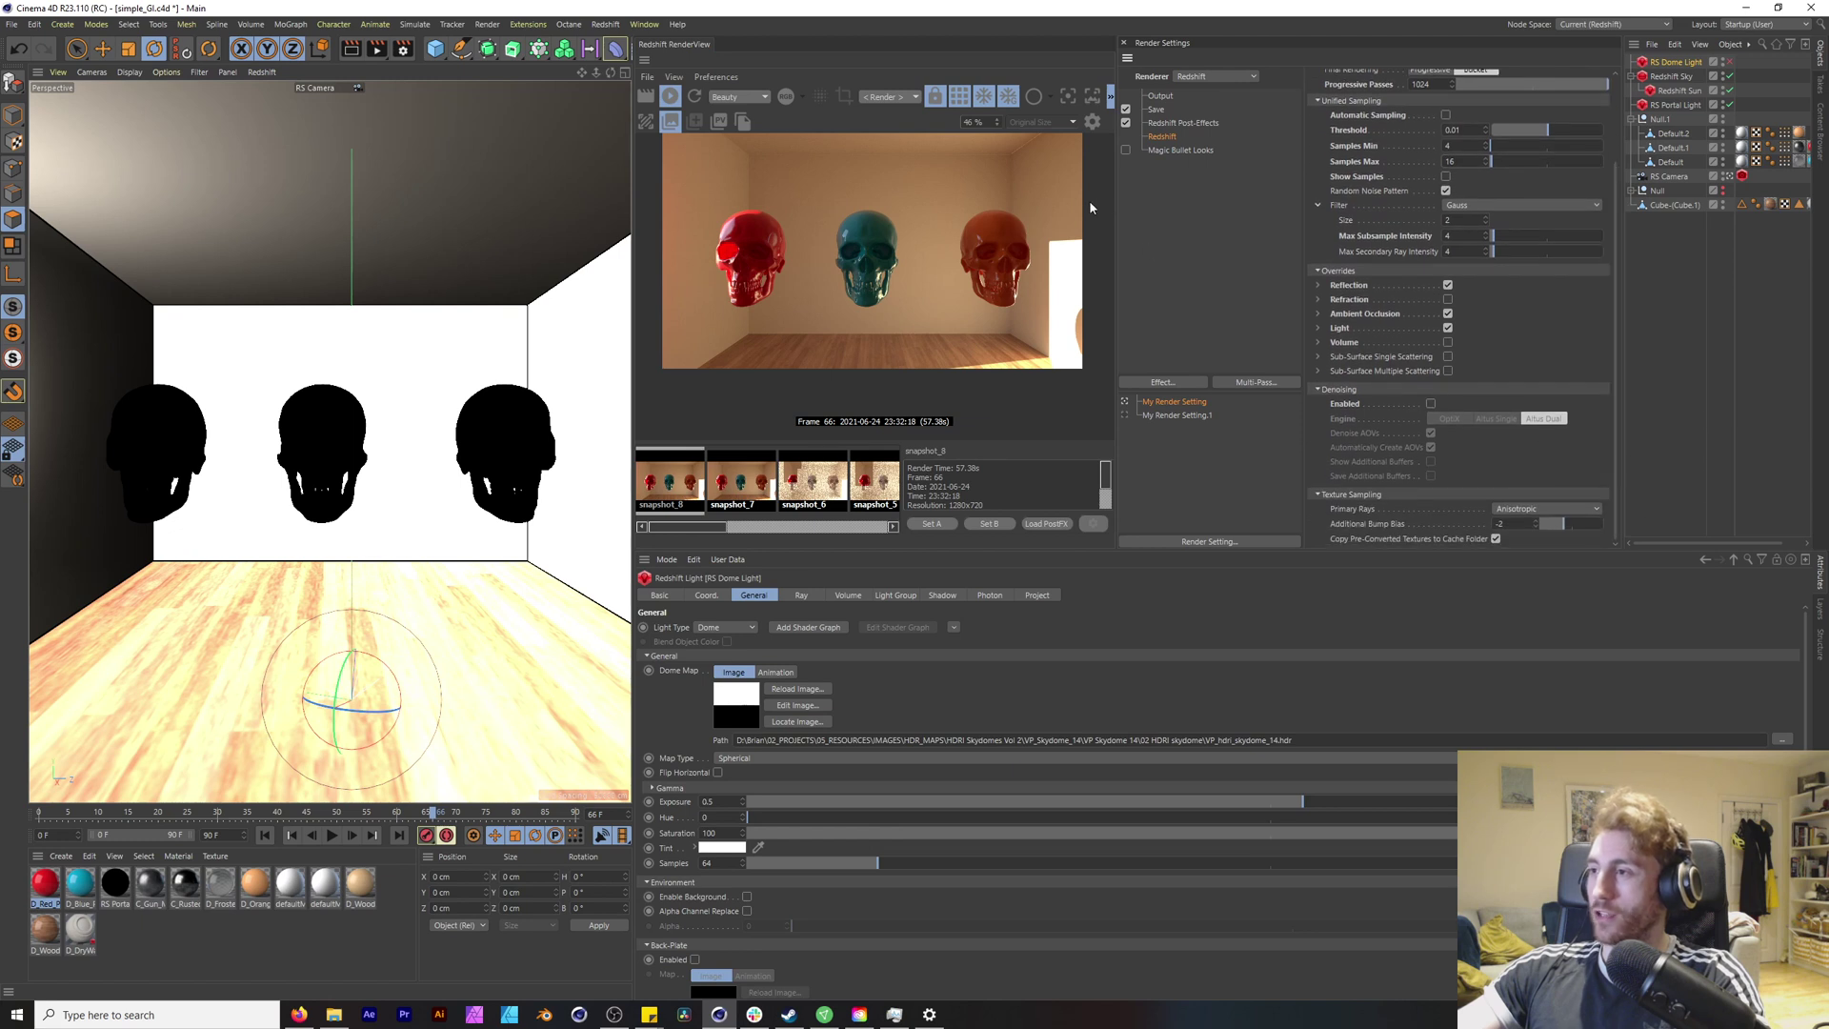
{"action": "scroll", "coordinate": [974, 207], "scroll_direction": "up", "scroll_amount": 8}
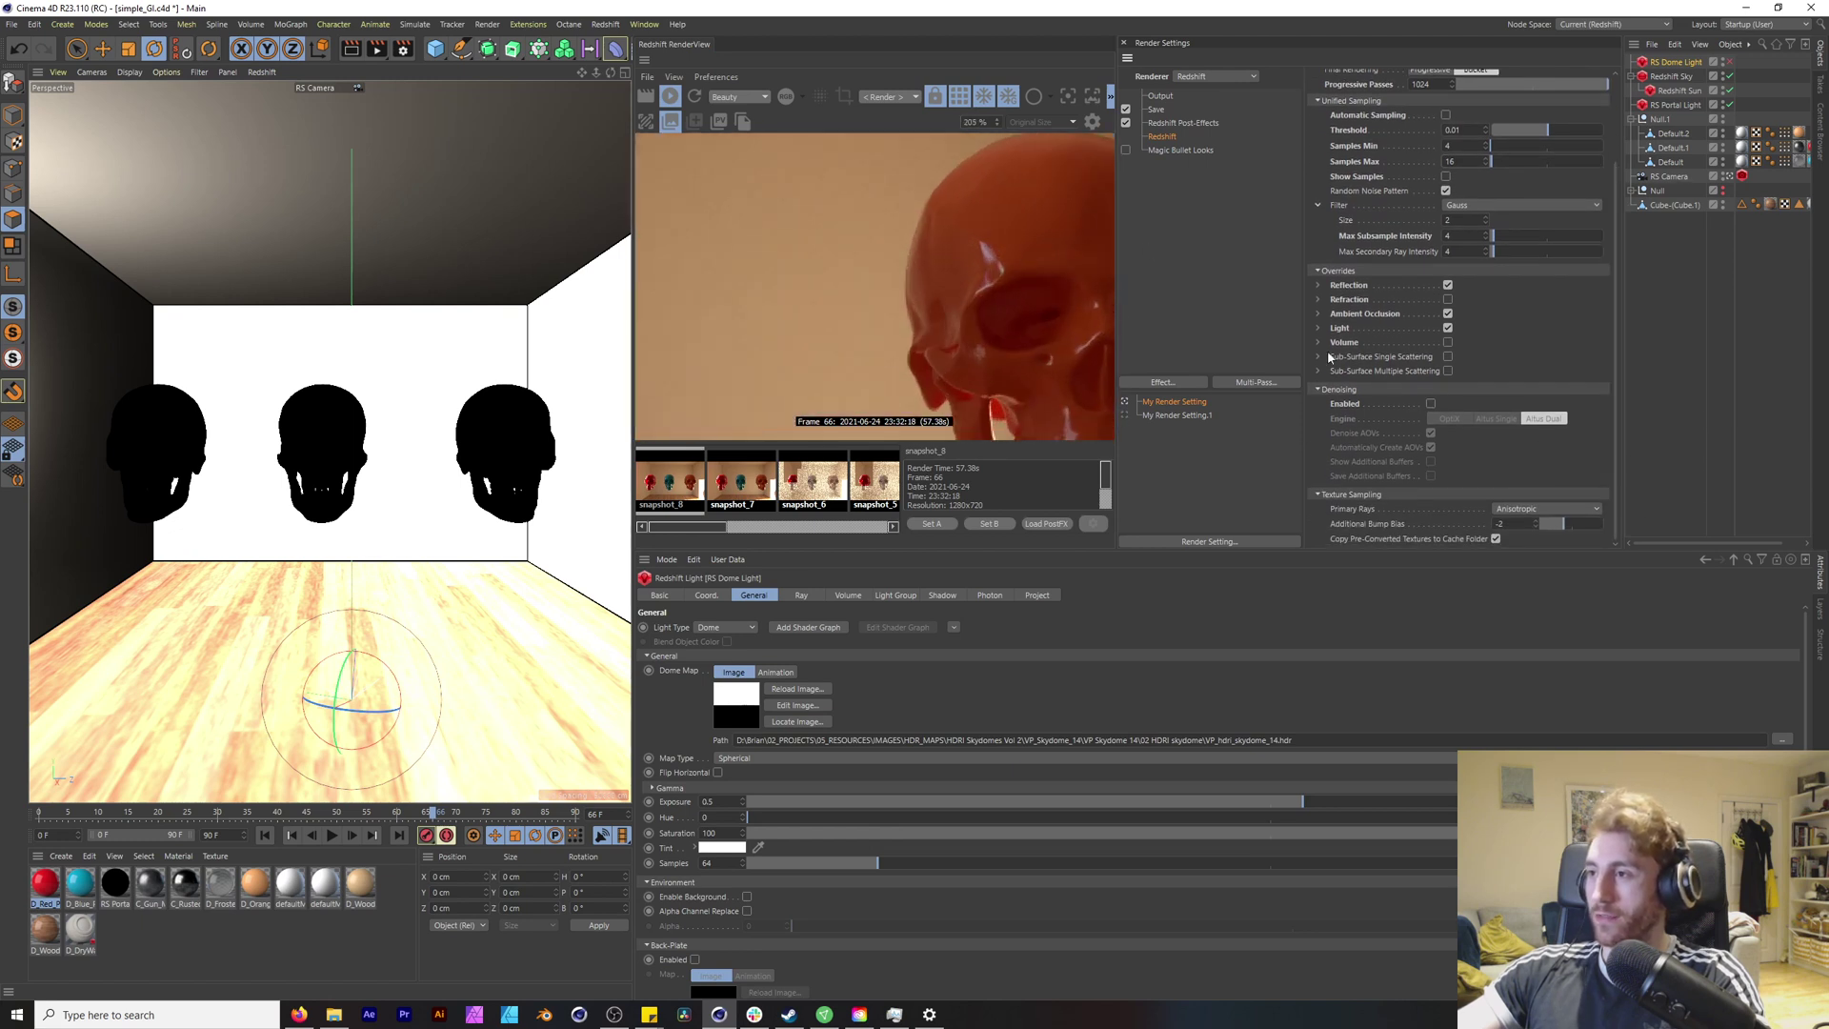
{"action": "left_click", "coordinate": [1318, 285]}
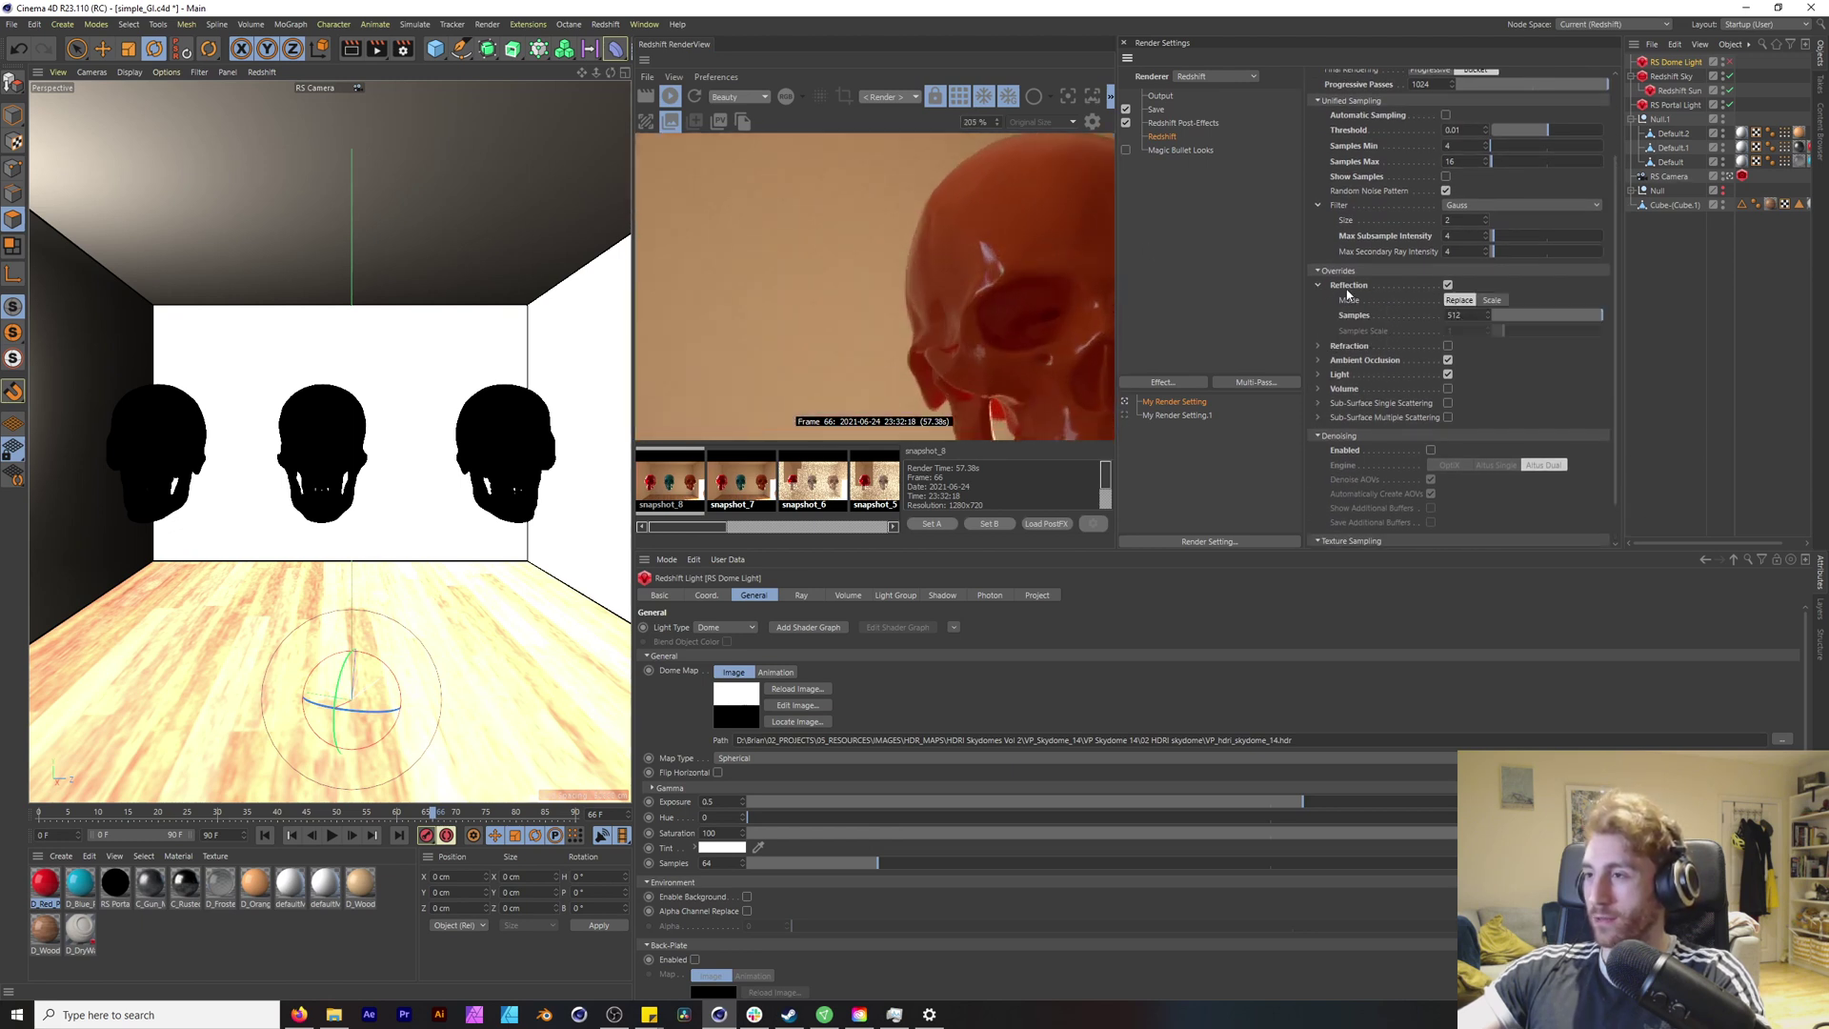
{"action": "scroll", "coordinate": [987, 286], "scroll_direction": "down", "scroll_amount": 4}
{"action": "scroll", "coordinate": [991, 298], "scroll_direction": "up", "scroll_amount": 2}
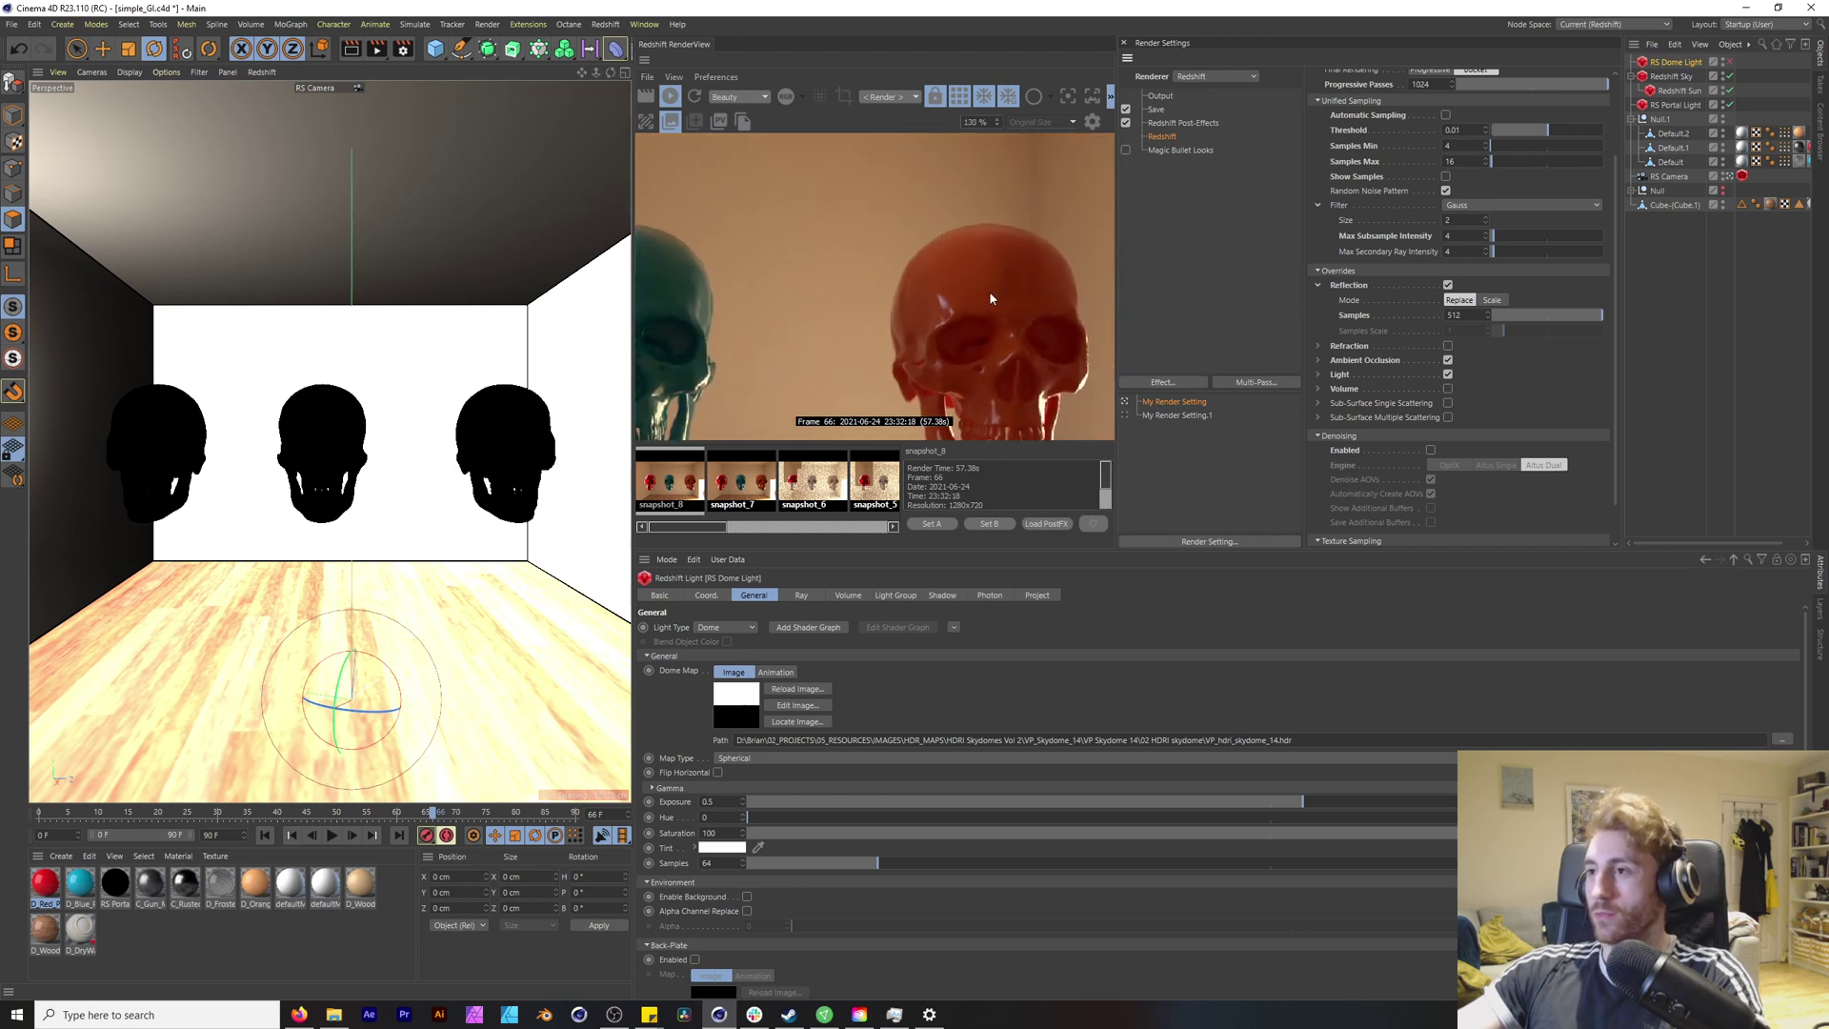
{"action": "left_click", "coordinate": [1466, 315]}
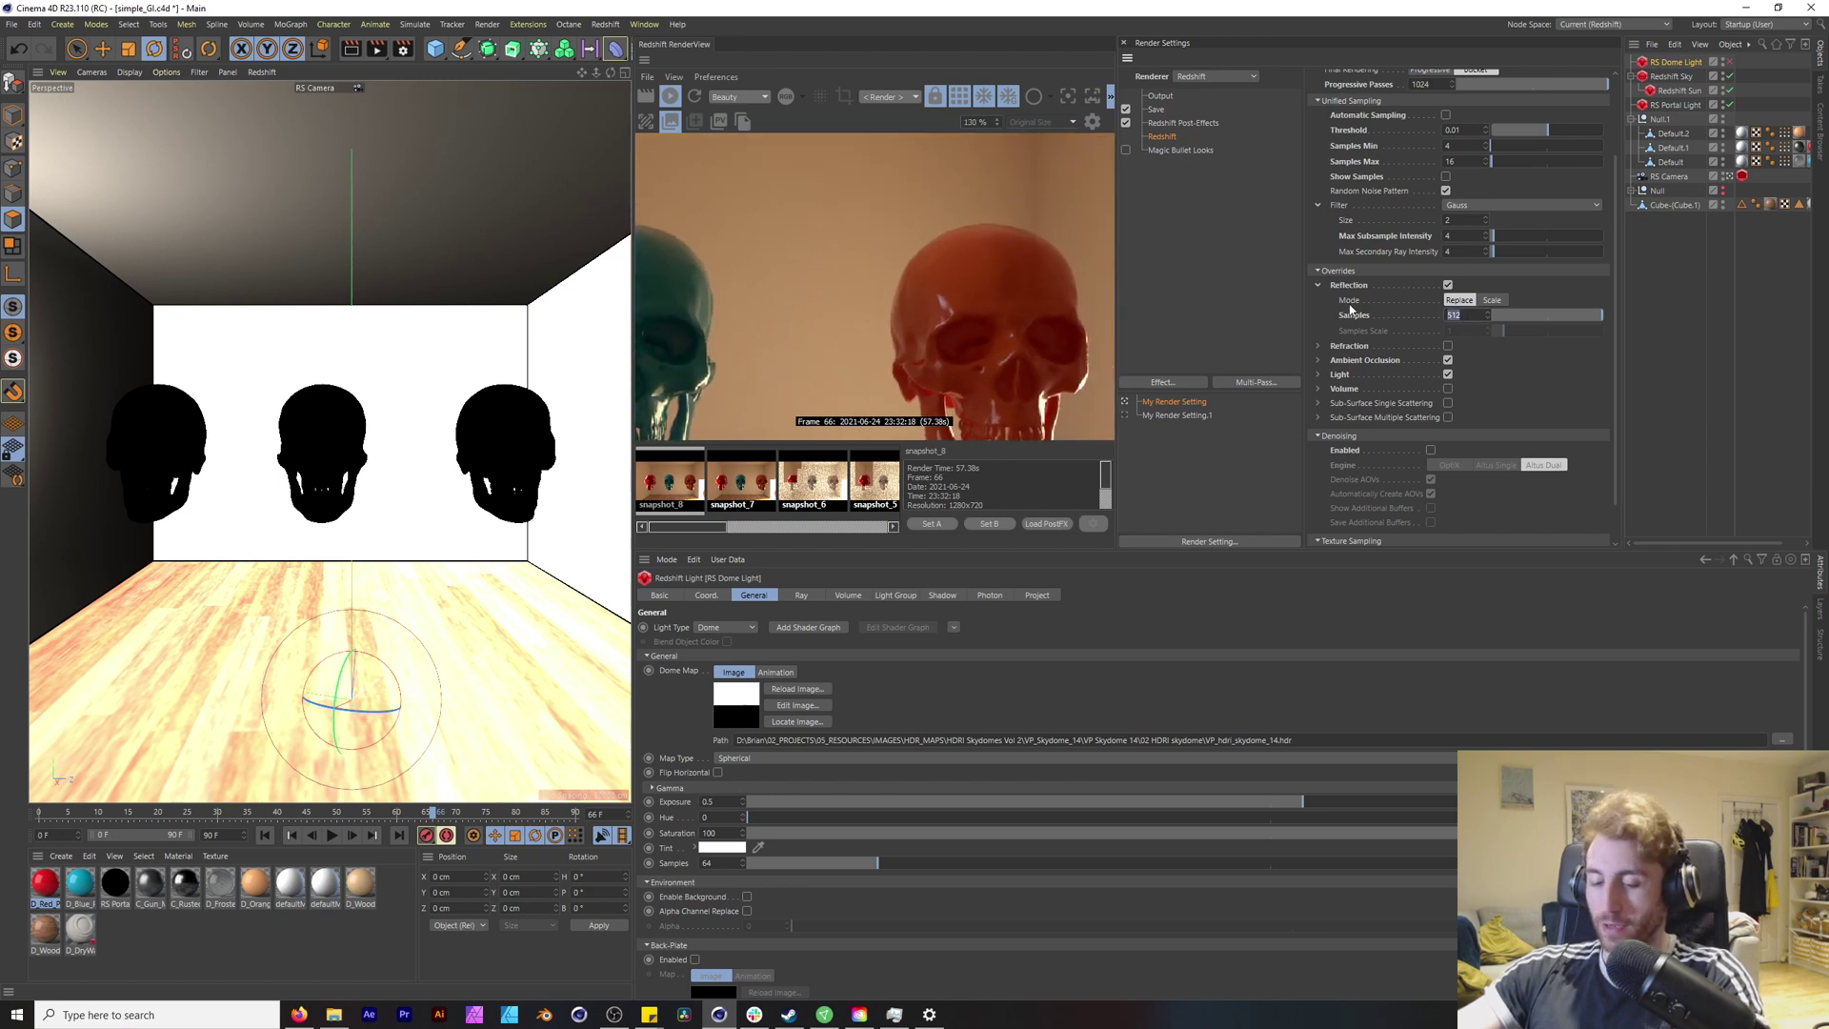
{"action": "type", "text": "256"}
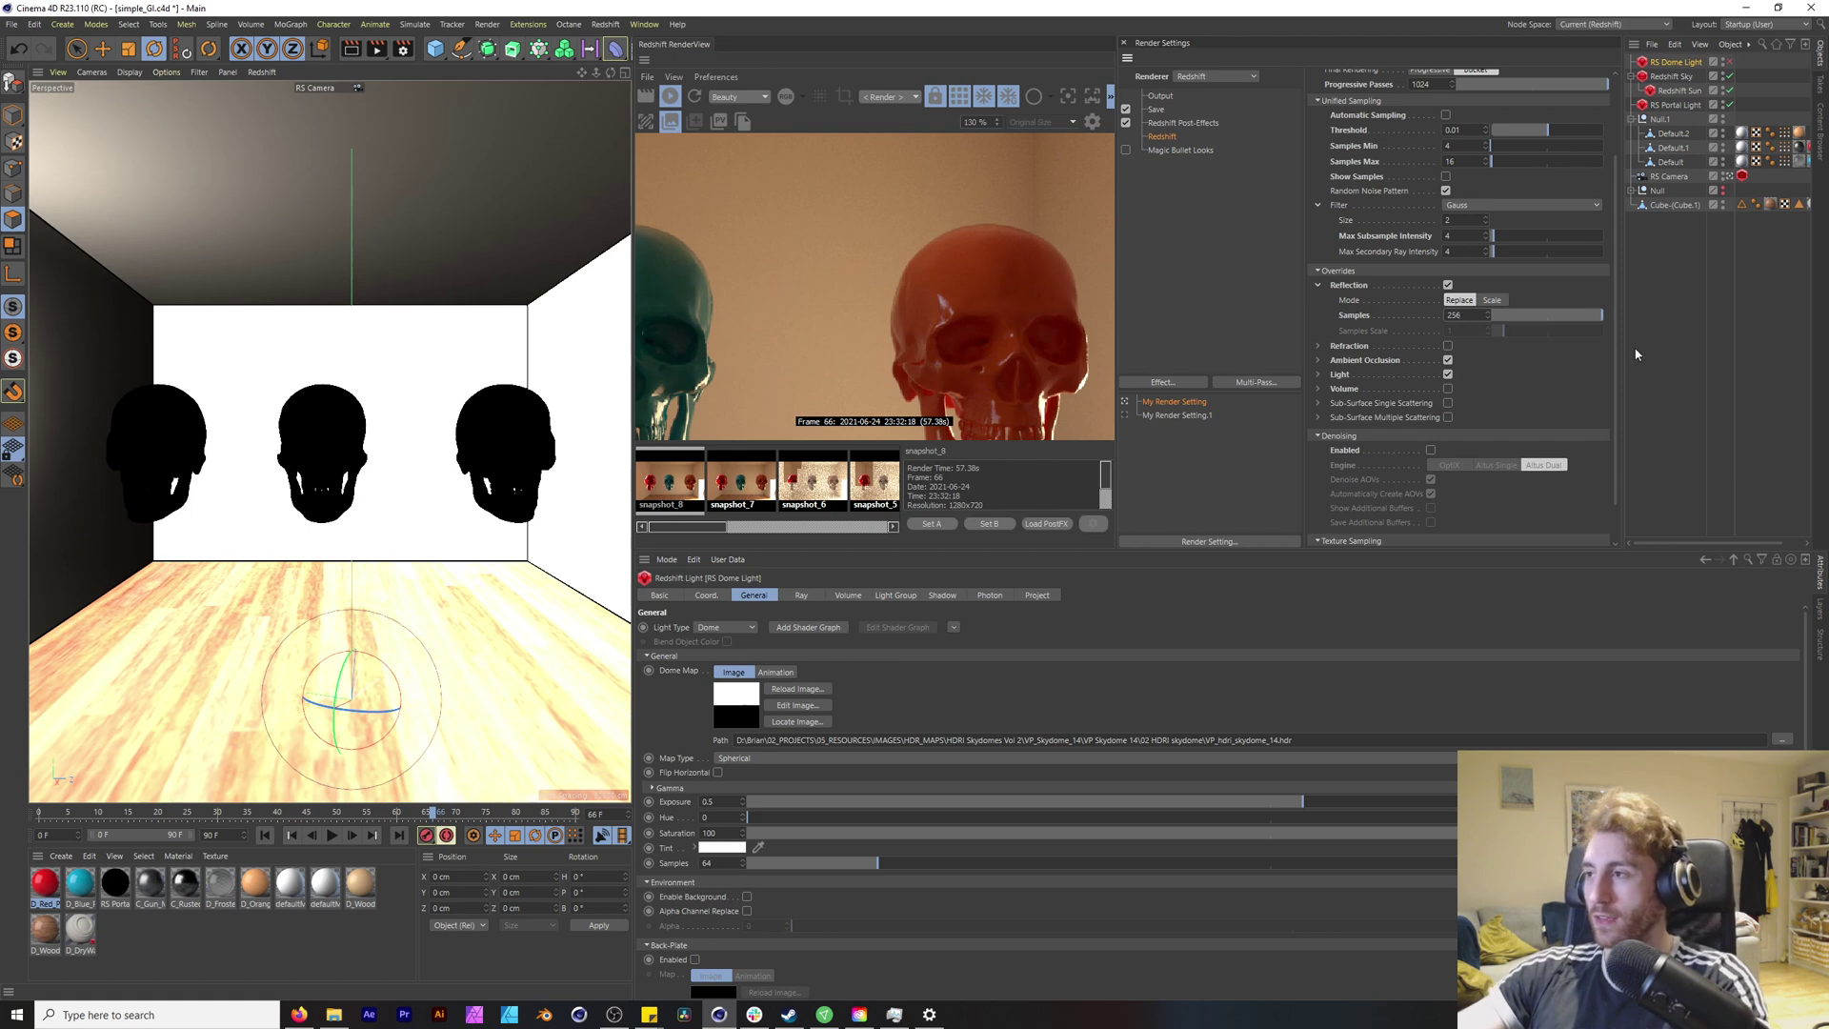
{"action": "left_click", "coordinate": [1637, 354]}
Step: Examine the live re-render up close for noise on the teal skull and the back wall
{"action": "scroll", "coordinate": [955, 295], "scroll_direction": "down", "scroll_amount": 3}
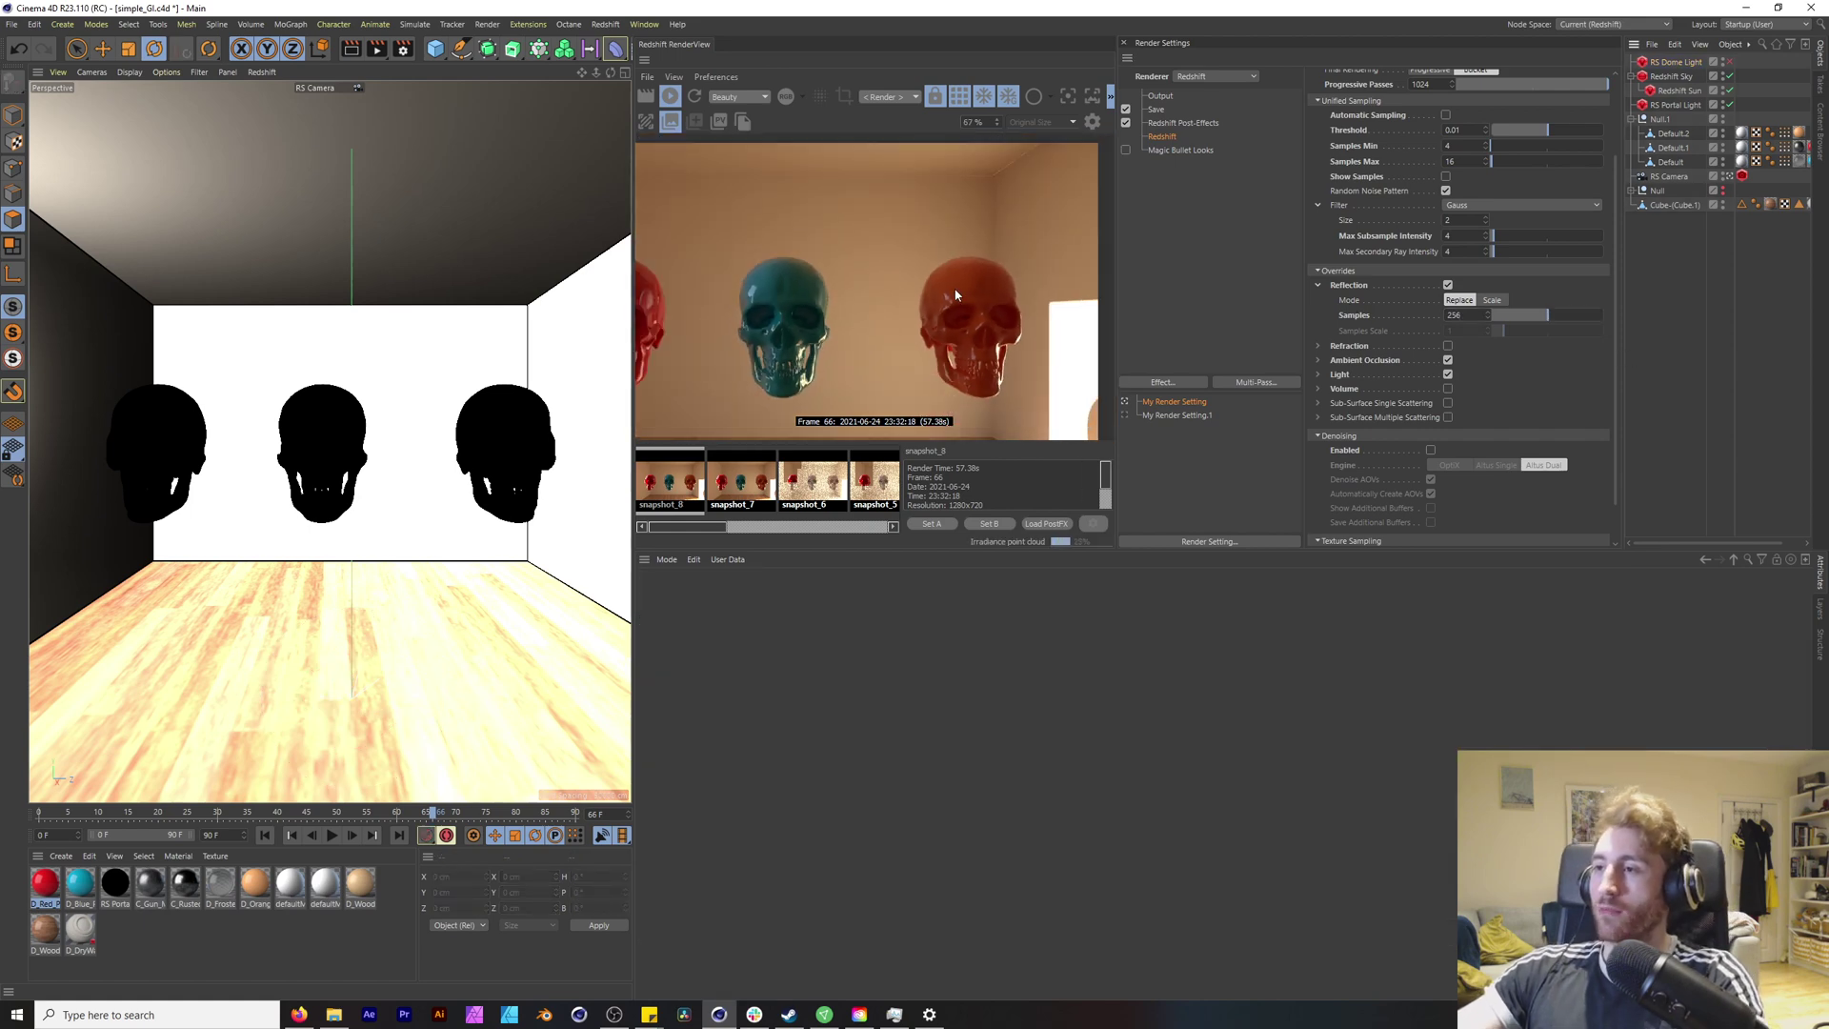
{"action": "scroll", "coordinate": [955, 295], "scroll_direction": "down", "scroll_amount": 2}
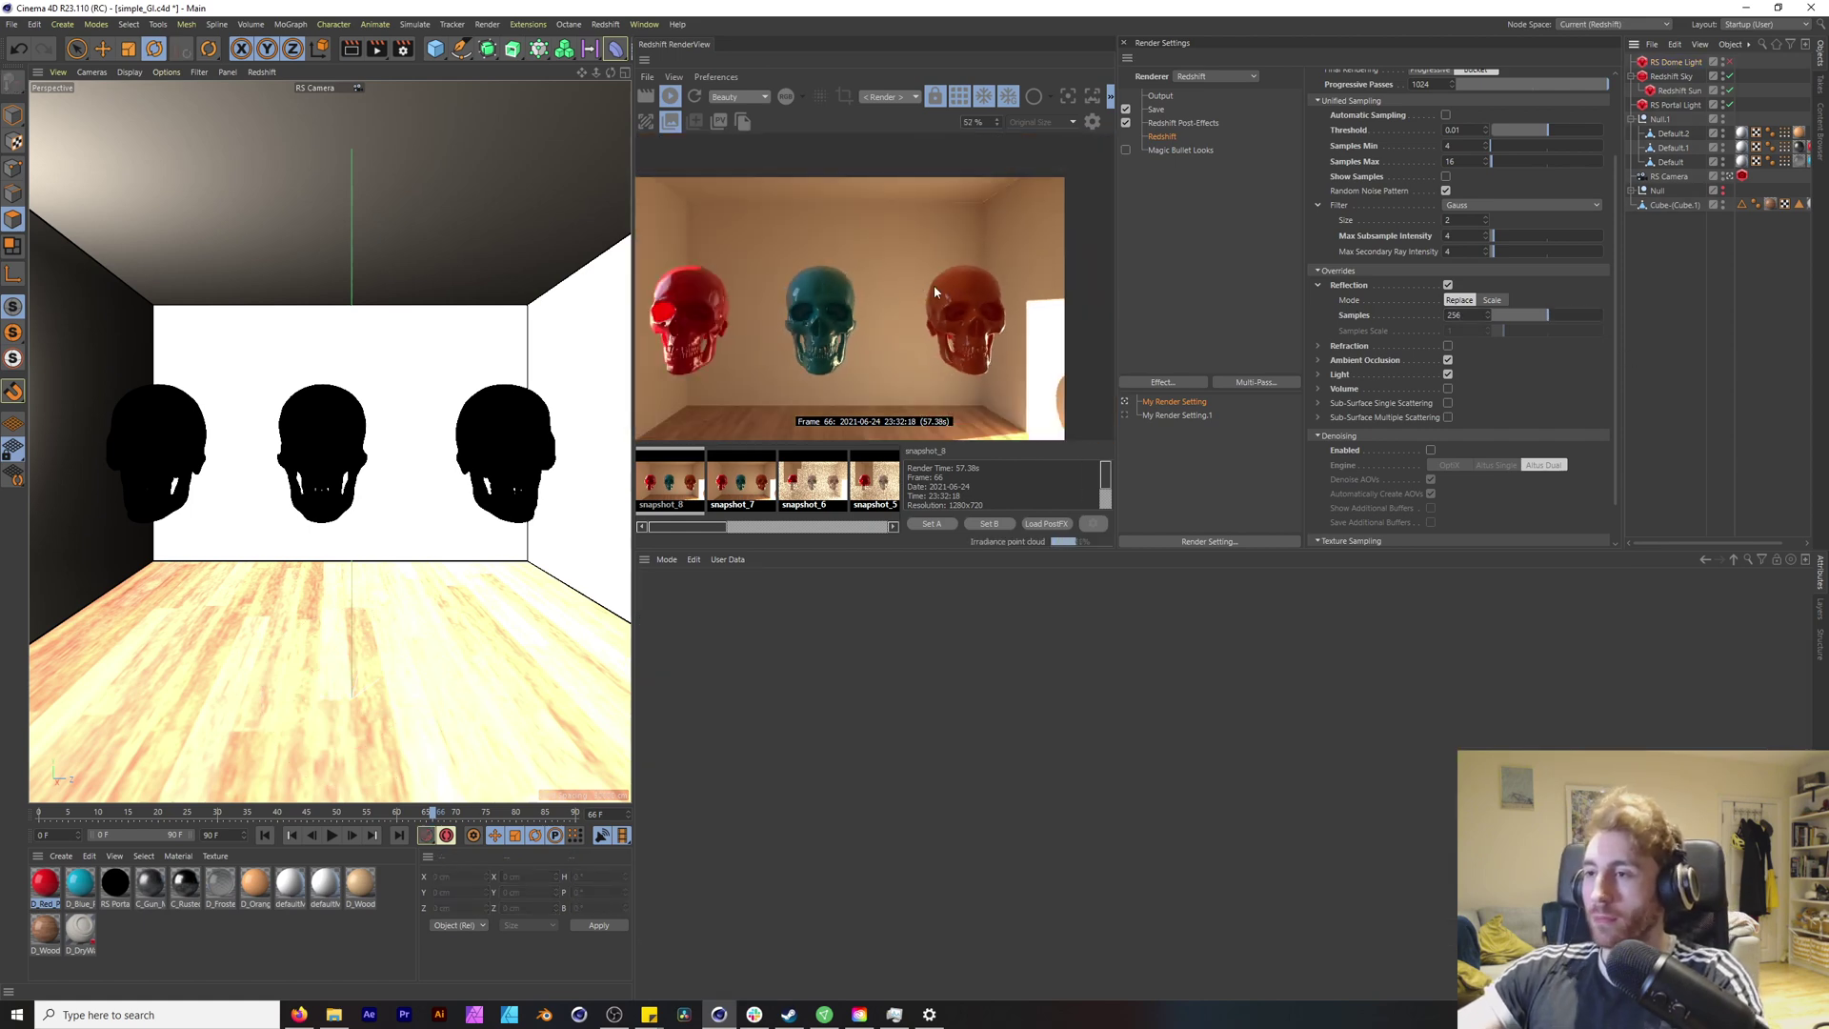
{"action": "left_click", "coordinate": [710, 531]}
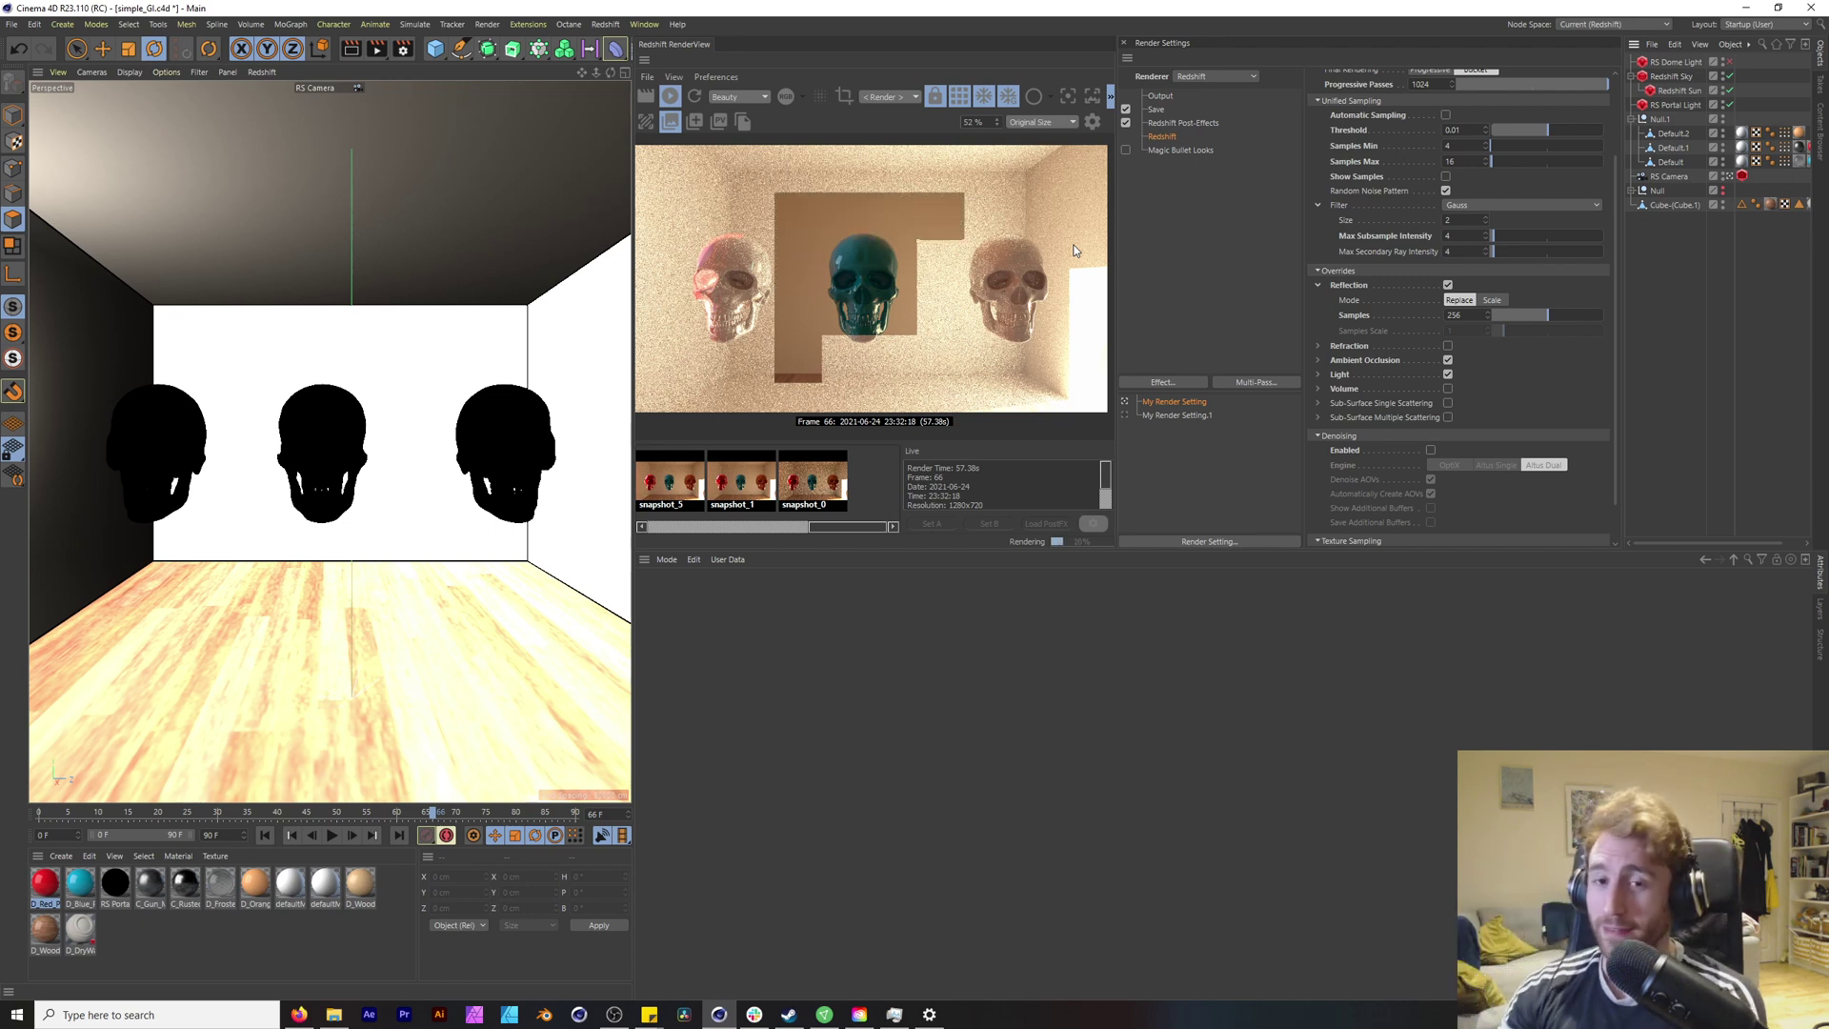
{"action": "scroll", "coordinate": [867, 248], "scroll_direction": "up", "scroll_amount": 10}
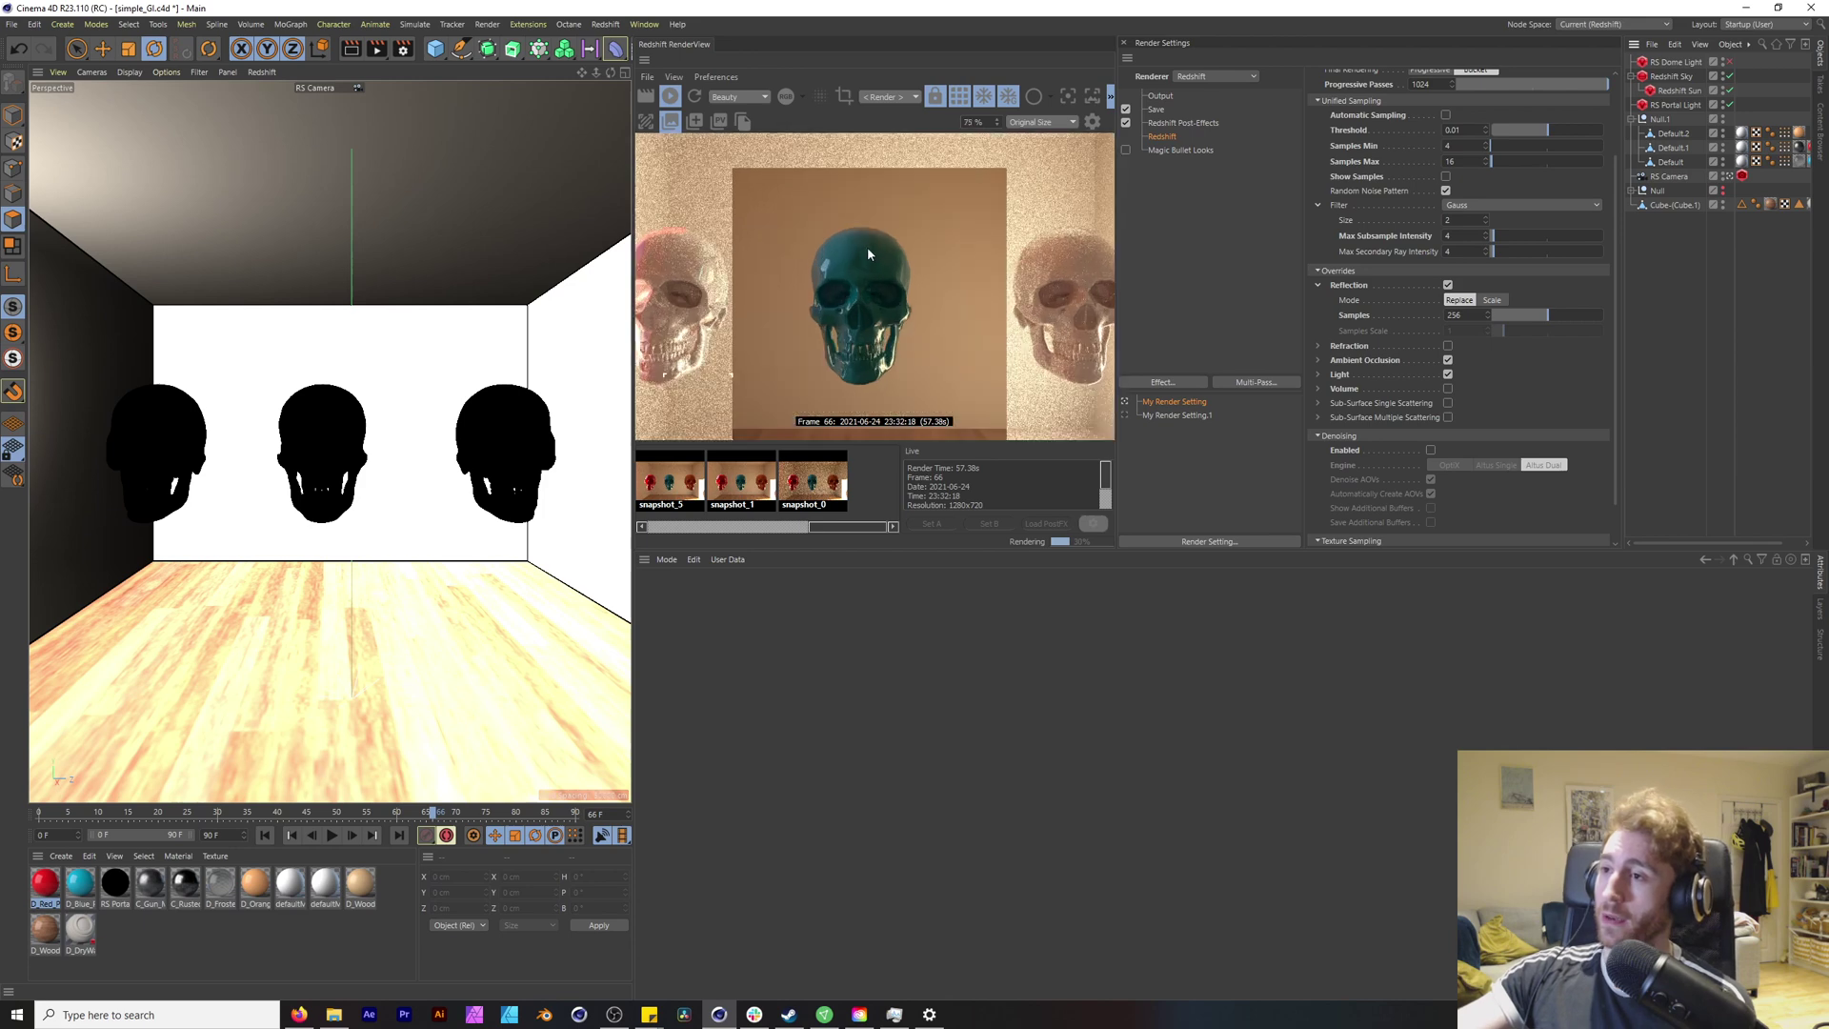
{"action": "scroll", "coordinate": [870, 234], "scroll_direction": "down", "scroll_amount": 3}
{"action": "scroll", "coordinate": [871, 233], "scroll_direction": "up", "scroll_amount": 4}
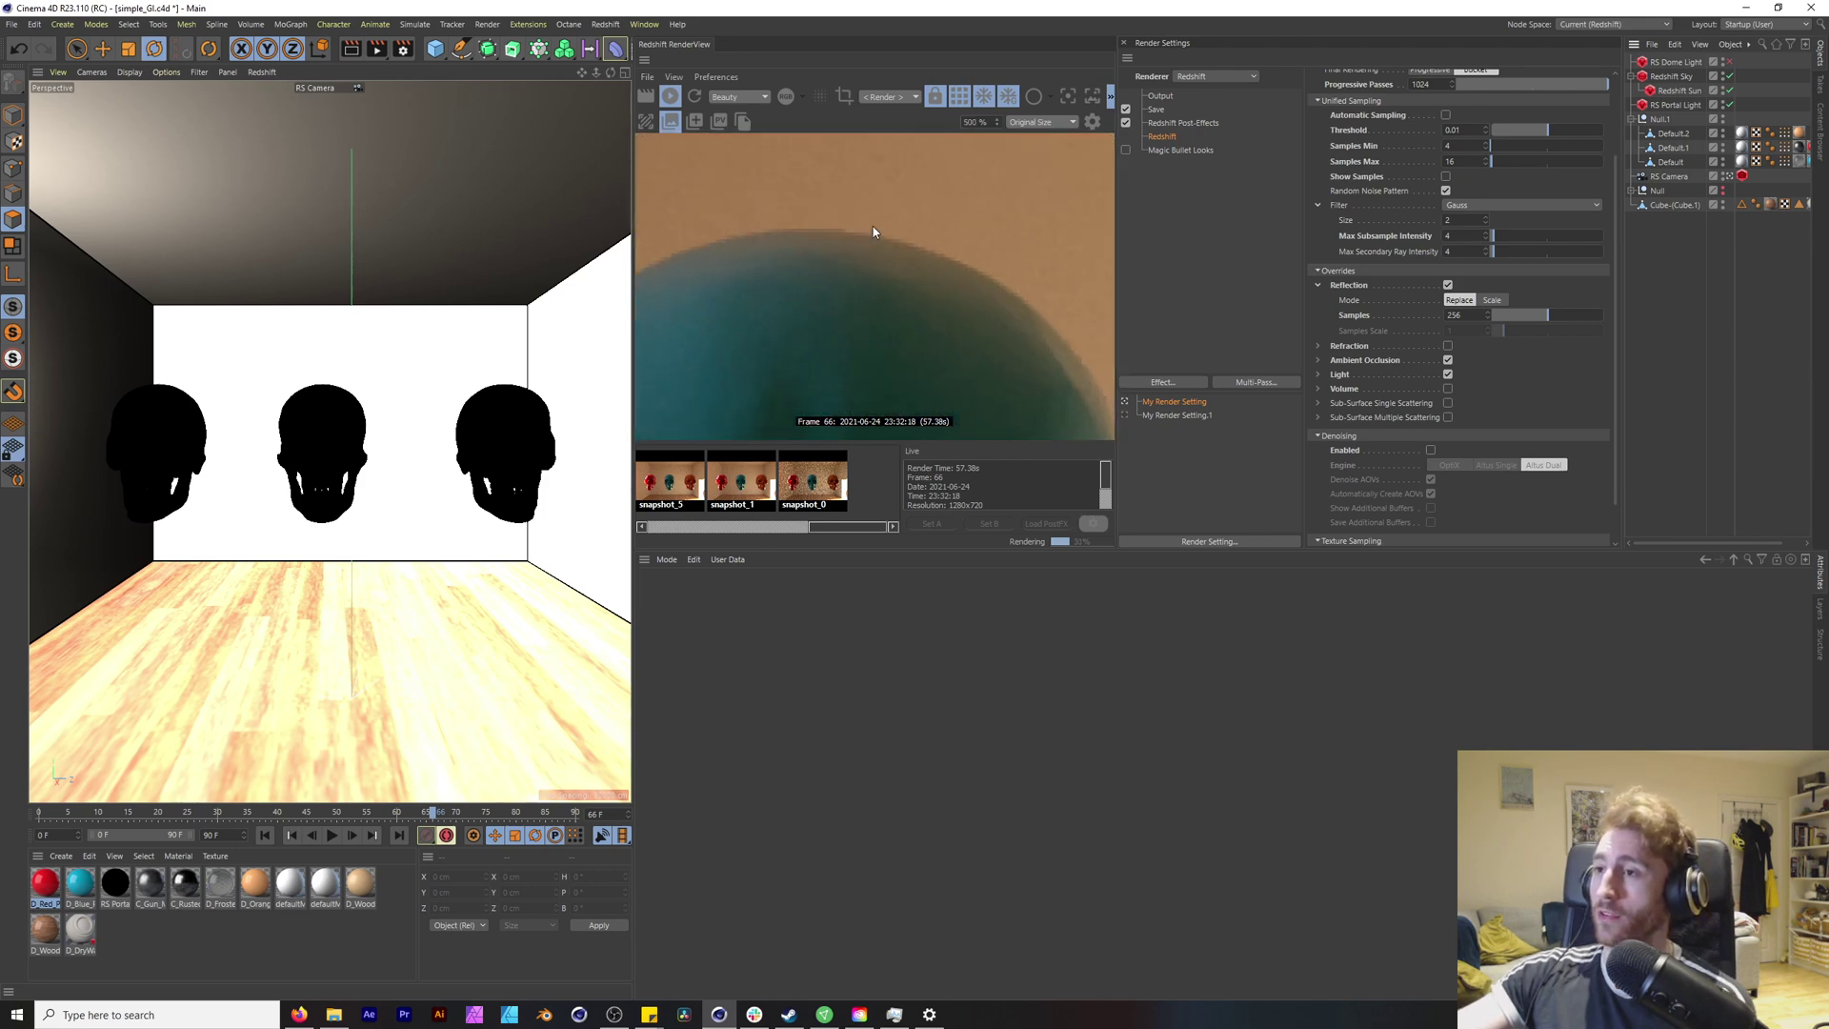
{"action": "scroll", "coordinate": [886, 276], "scroll_direction": "down", "scroll_amount": 10}
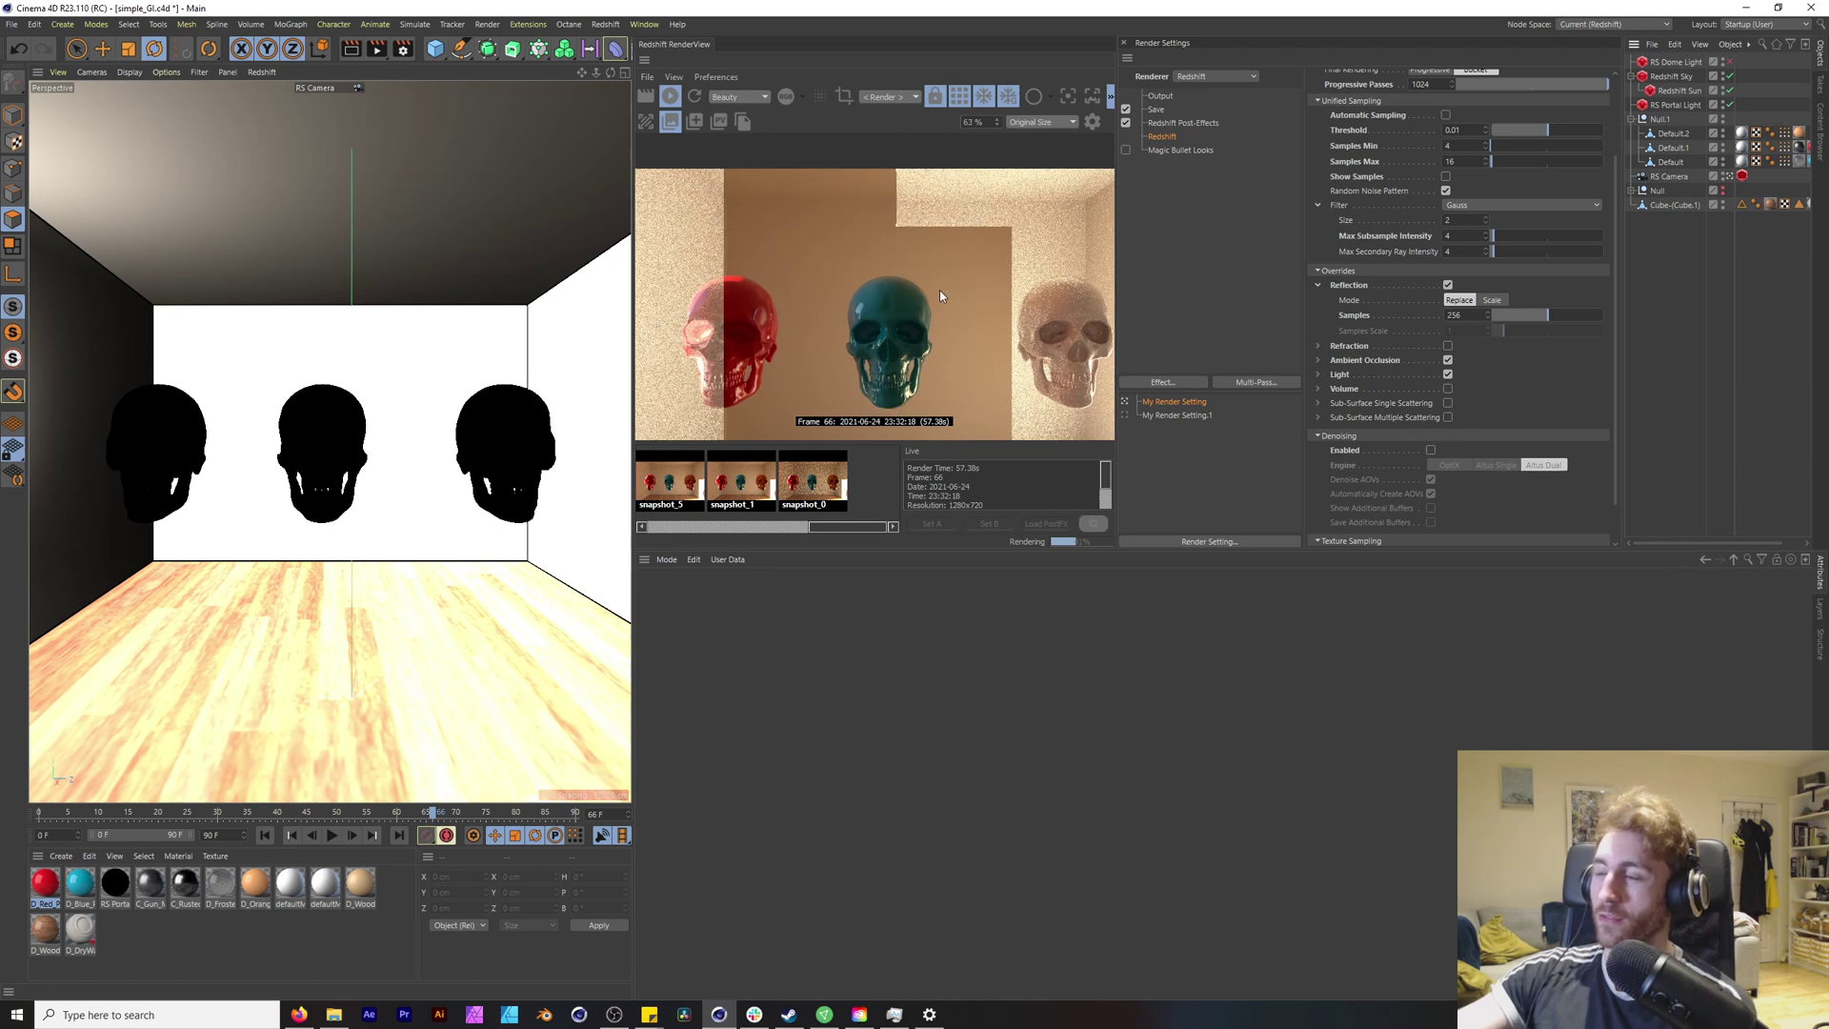
{"action": "scroll", "coordinate": [939, 289], "scroll_direction": "down", "scroll_amount": 2}
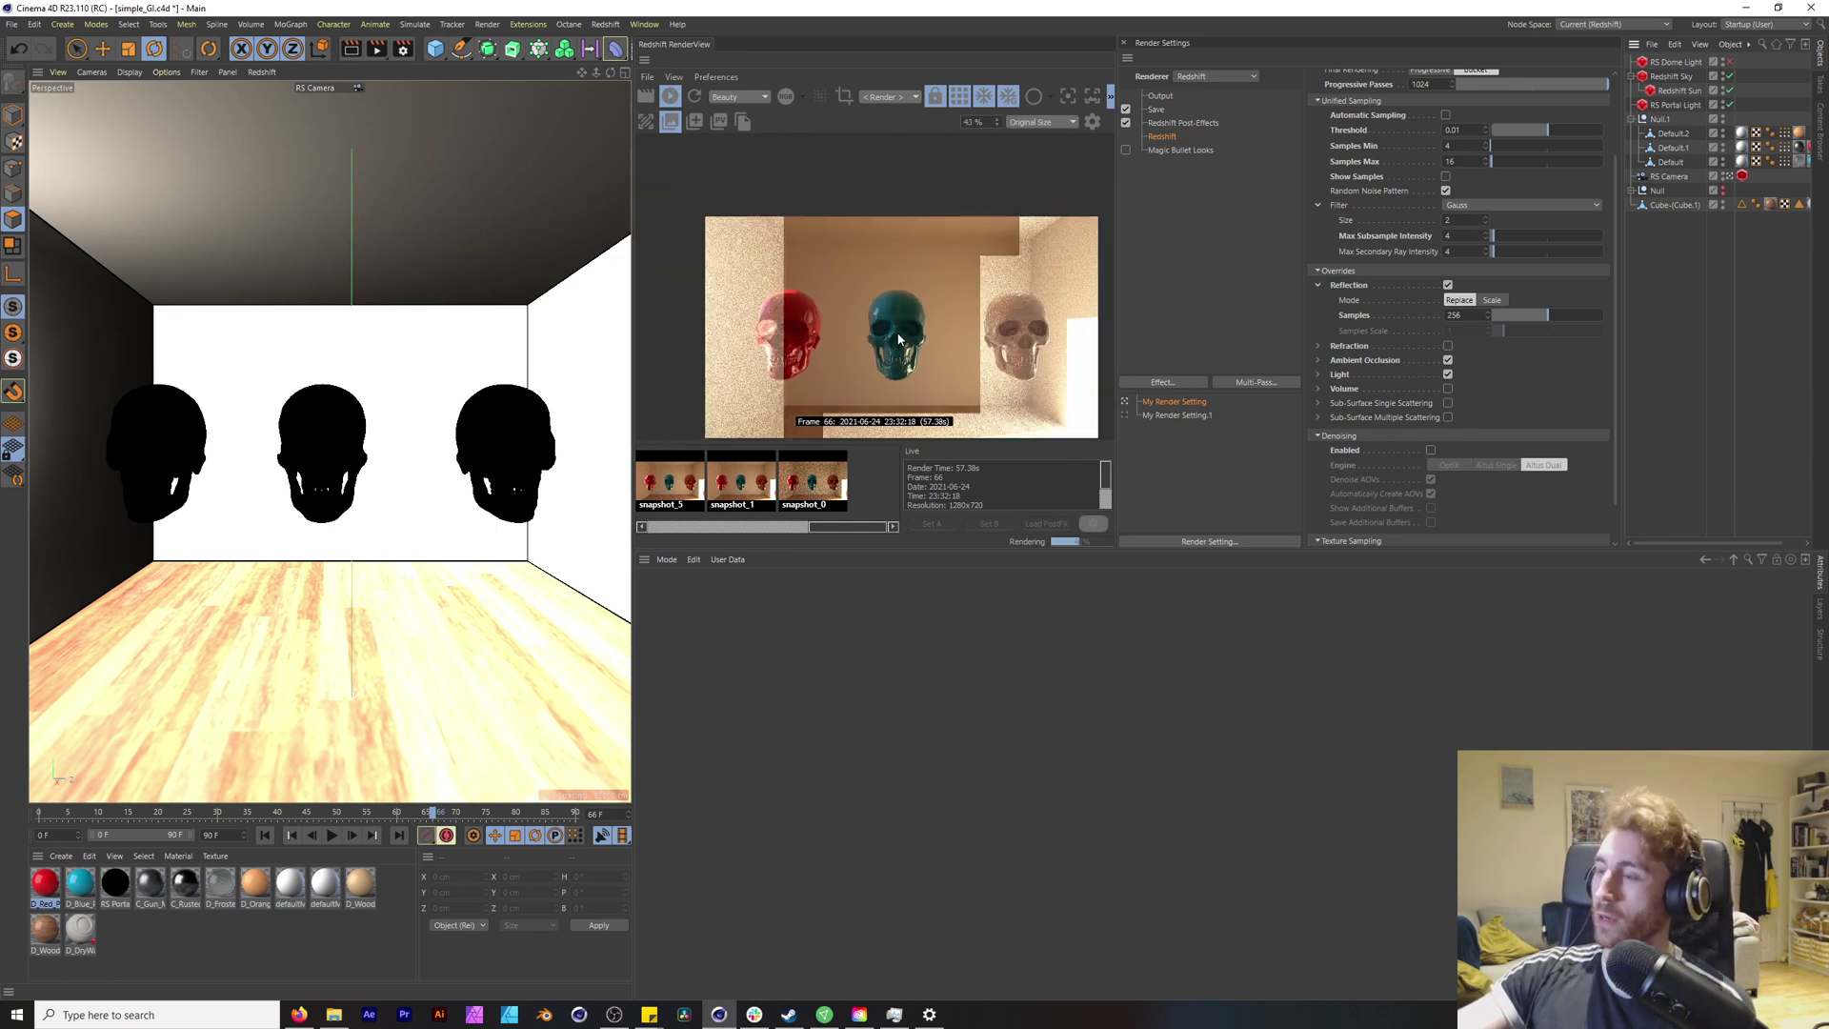
{"action": "scroll", "coordinate": [899, 338], "scroll_direction": "down", "scroll_amount": 1}
{"action": "scroll", "coordinate": [667, 520], "scroll_direction": "up", "scroll_amount": 3}
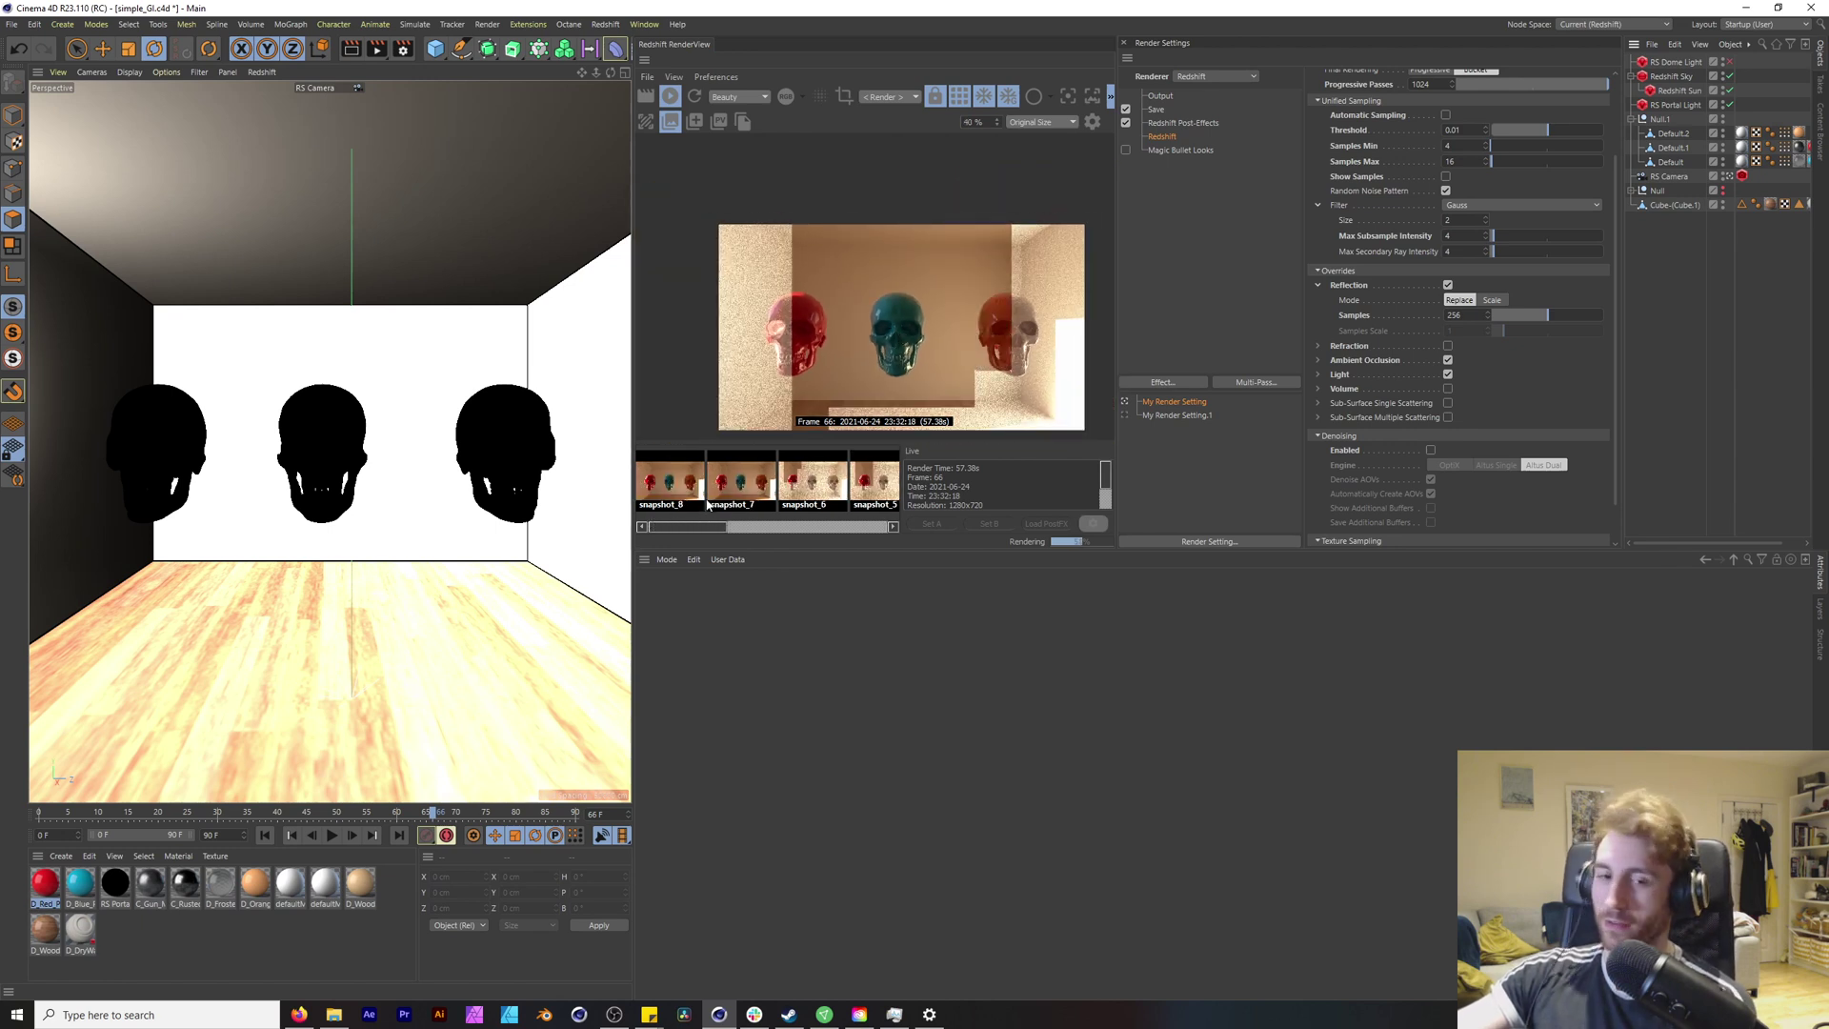
Step: Store the finished render with the reduced reflection samples as a snapshot and open it
{"action": "scroll", "coordinate": [961, 301], "scroll_direction": "up", "scroll_amount": 1}
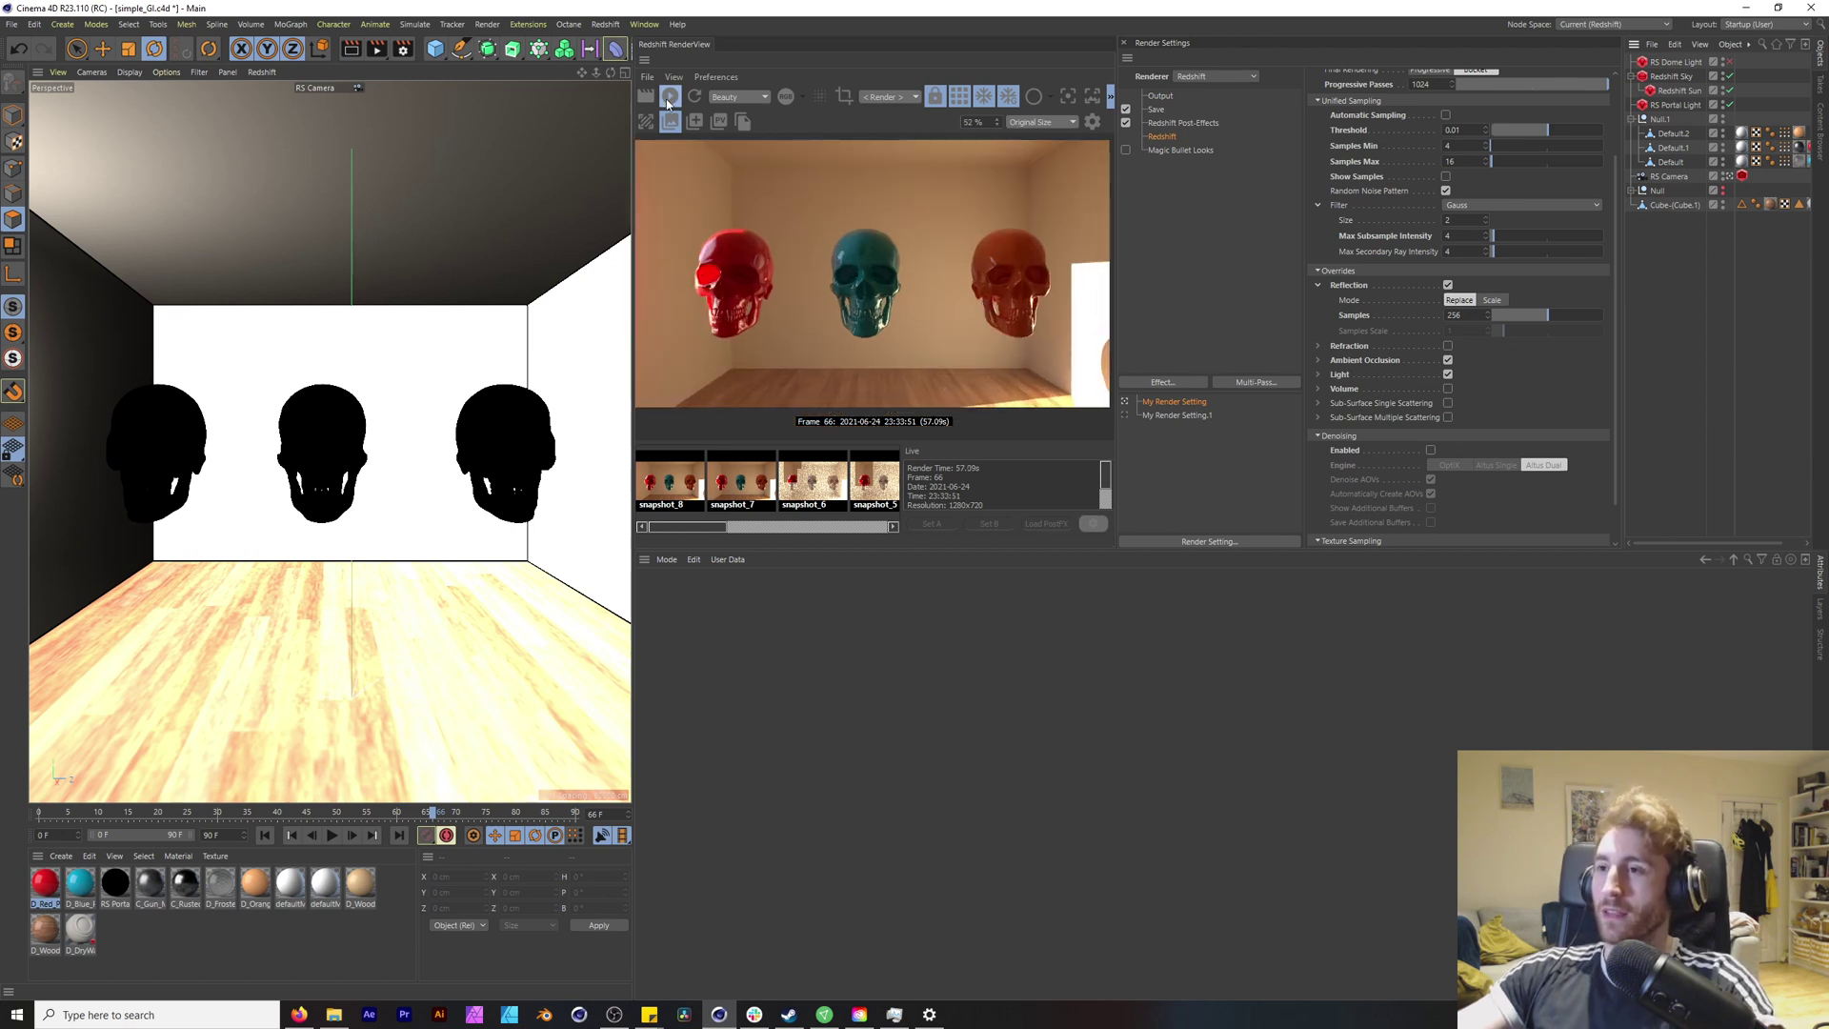
{"action": "left_click", "coordinate": [695, 121]}
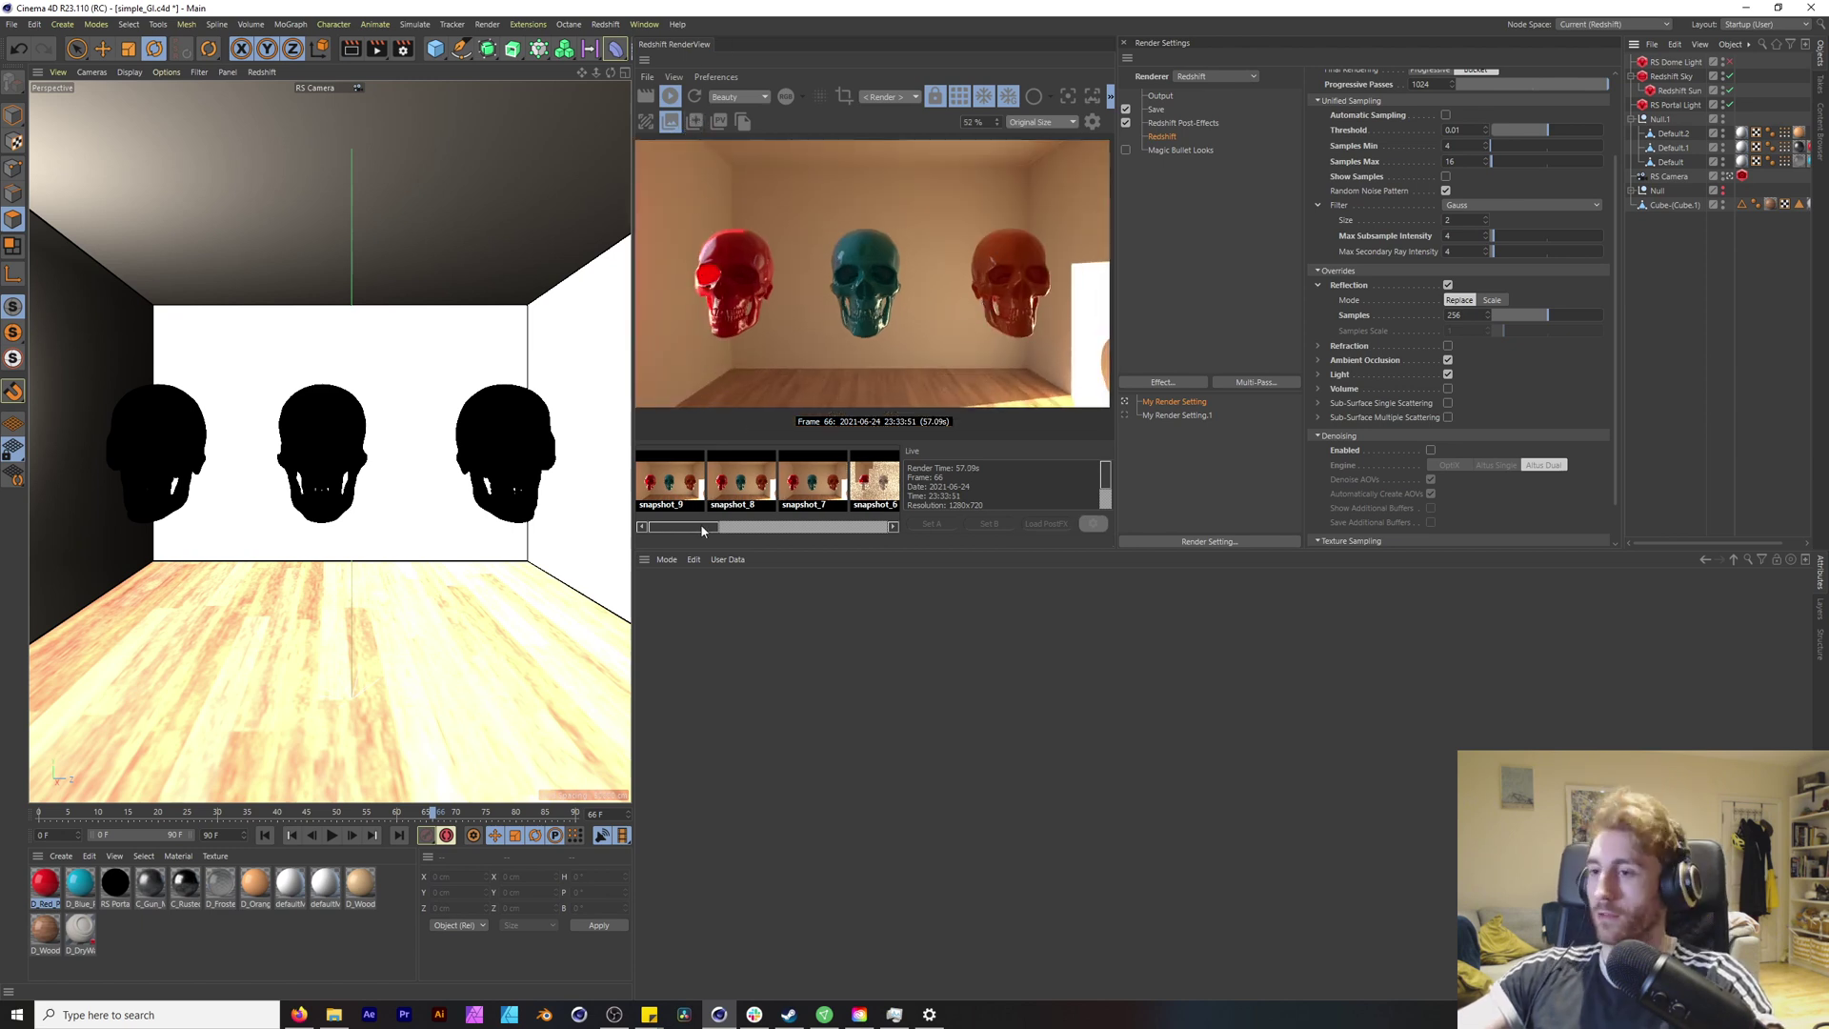
{"action": "left_click", "coordinate": [674, 491]}
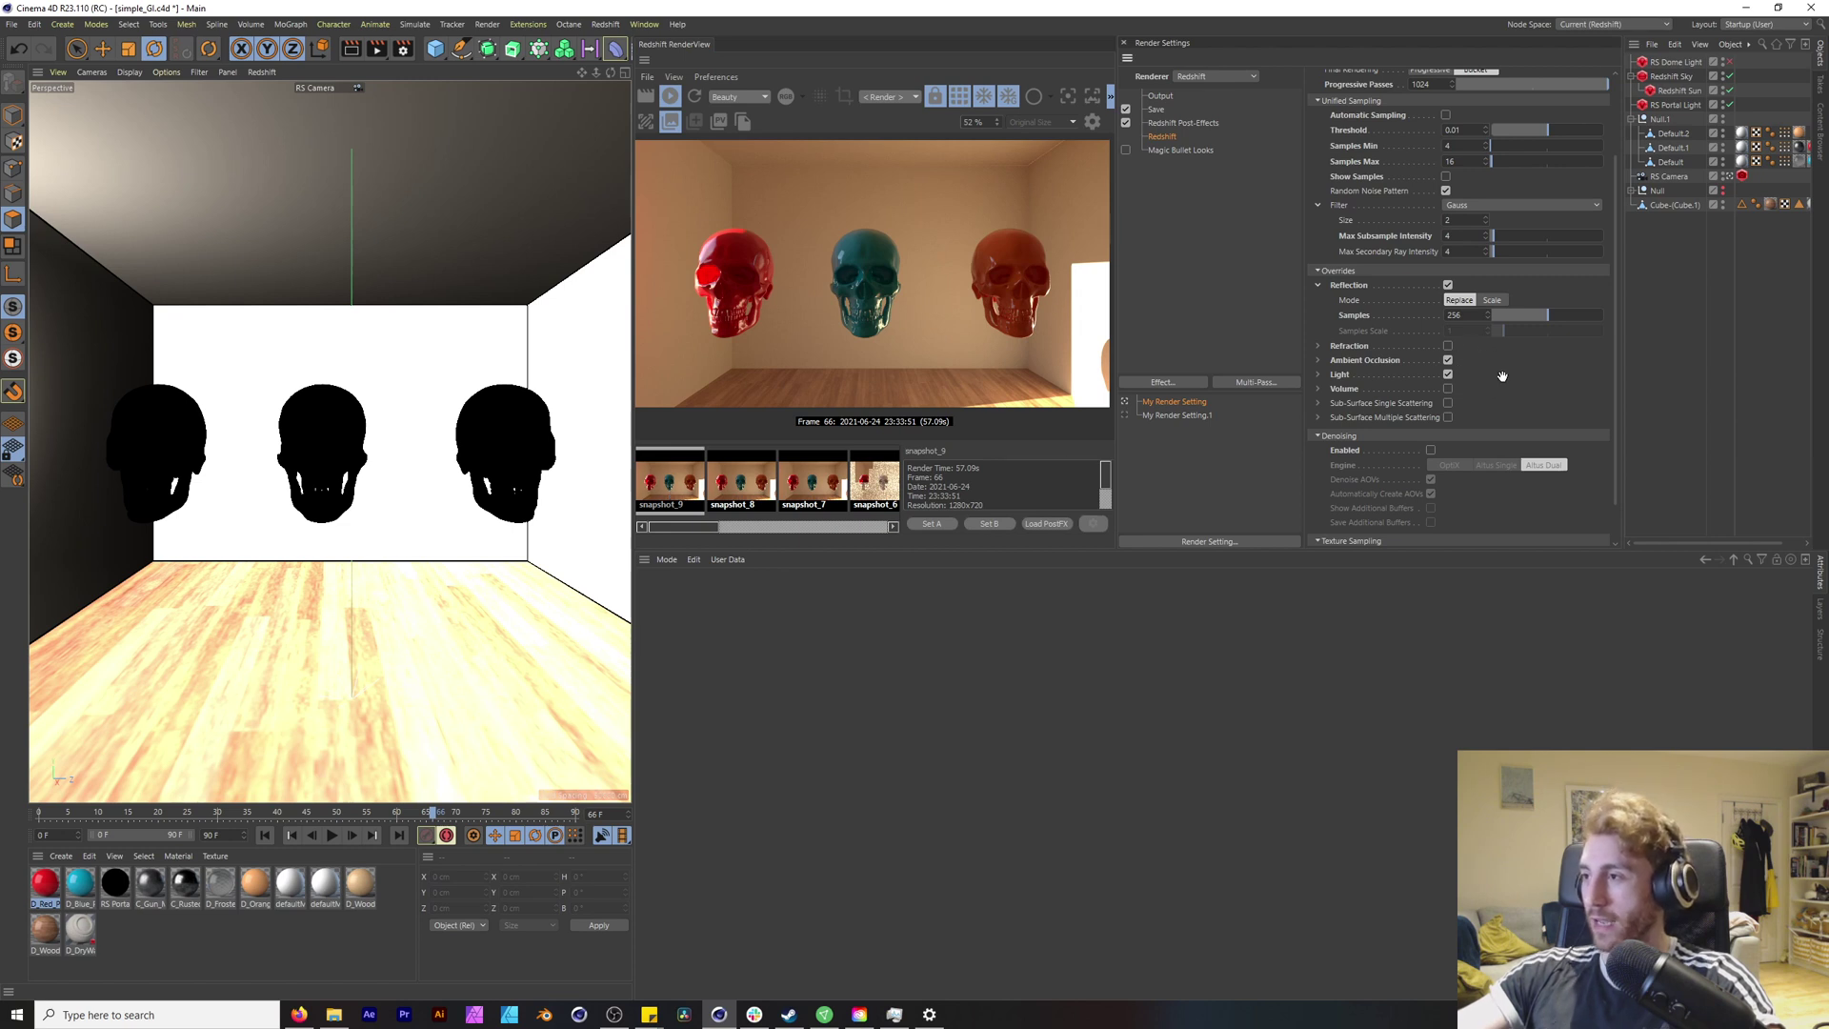
Step: Expand the Ambient Occlusion sampling override and set its samples to 256
{"action": "left_click", "coordinate": [1320, 360]}
{"action": "left_click_drag", "start_coordinate": [1470, 392], "coordinate": [1339, 386]}
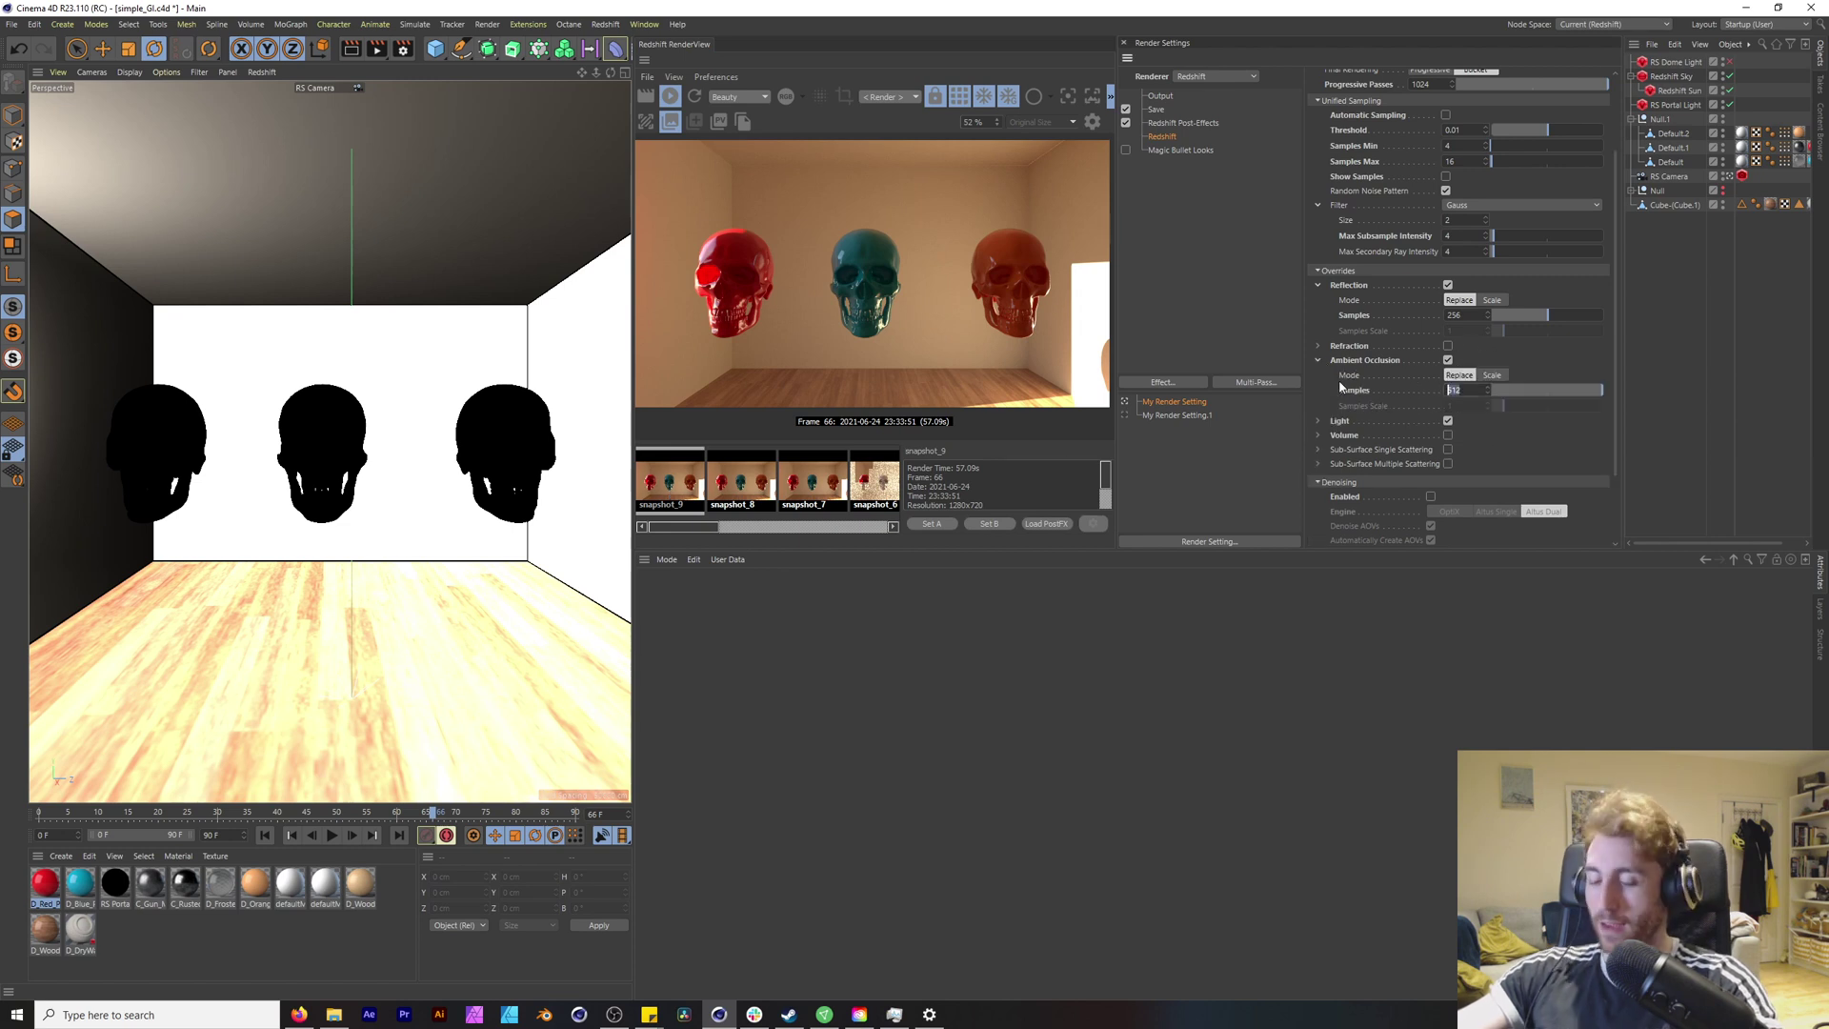
{"action": "type", "text": "256"}
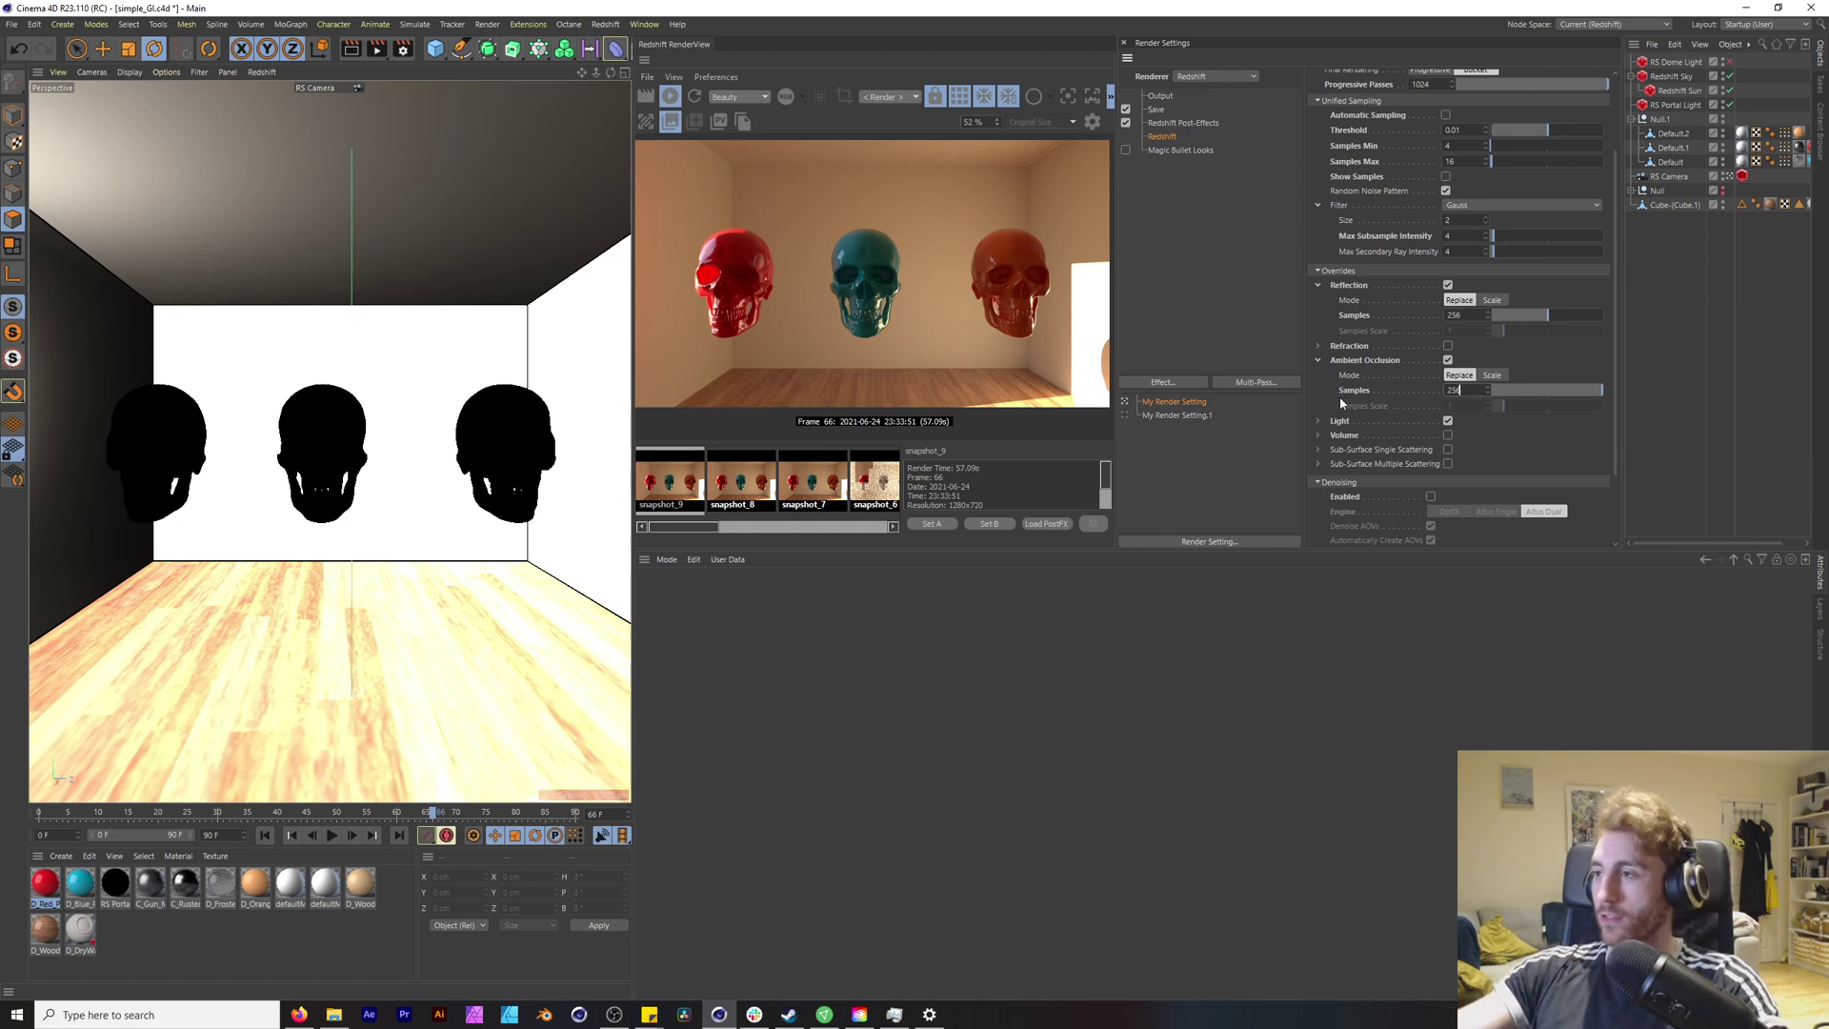
Step: Expand the Light sampling override and set its samples to 256
{"action": "left_click", "coordinate": [1318, 421]}
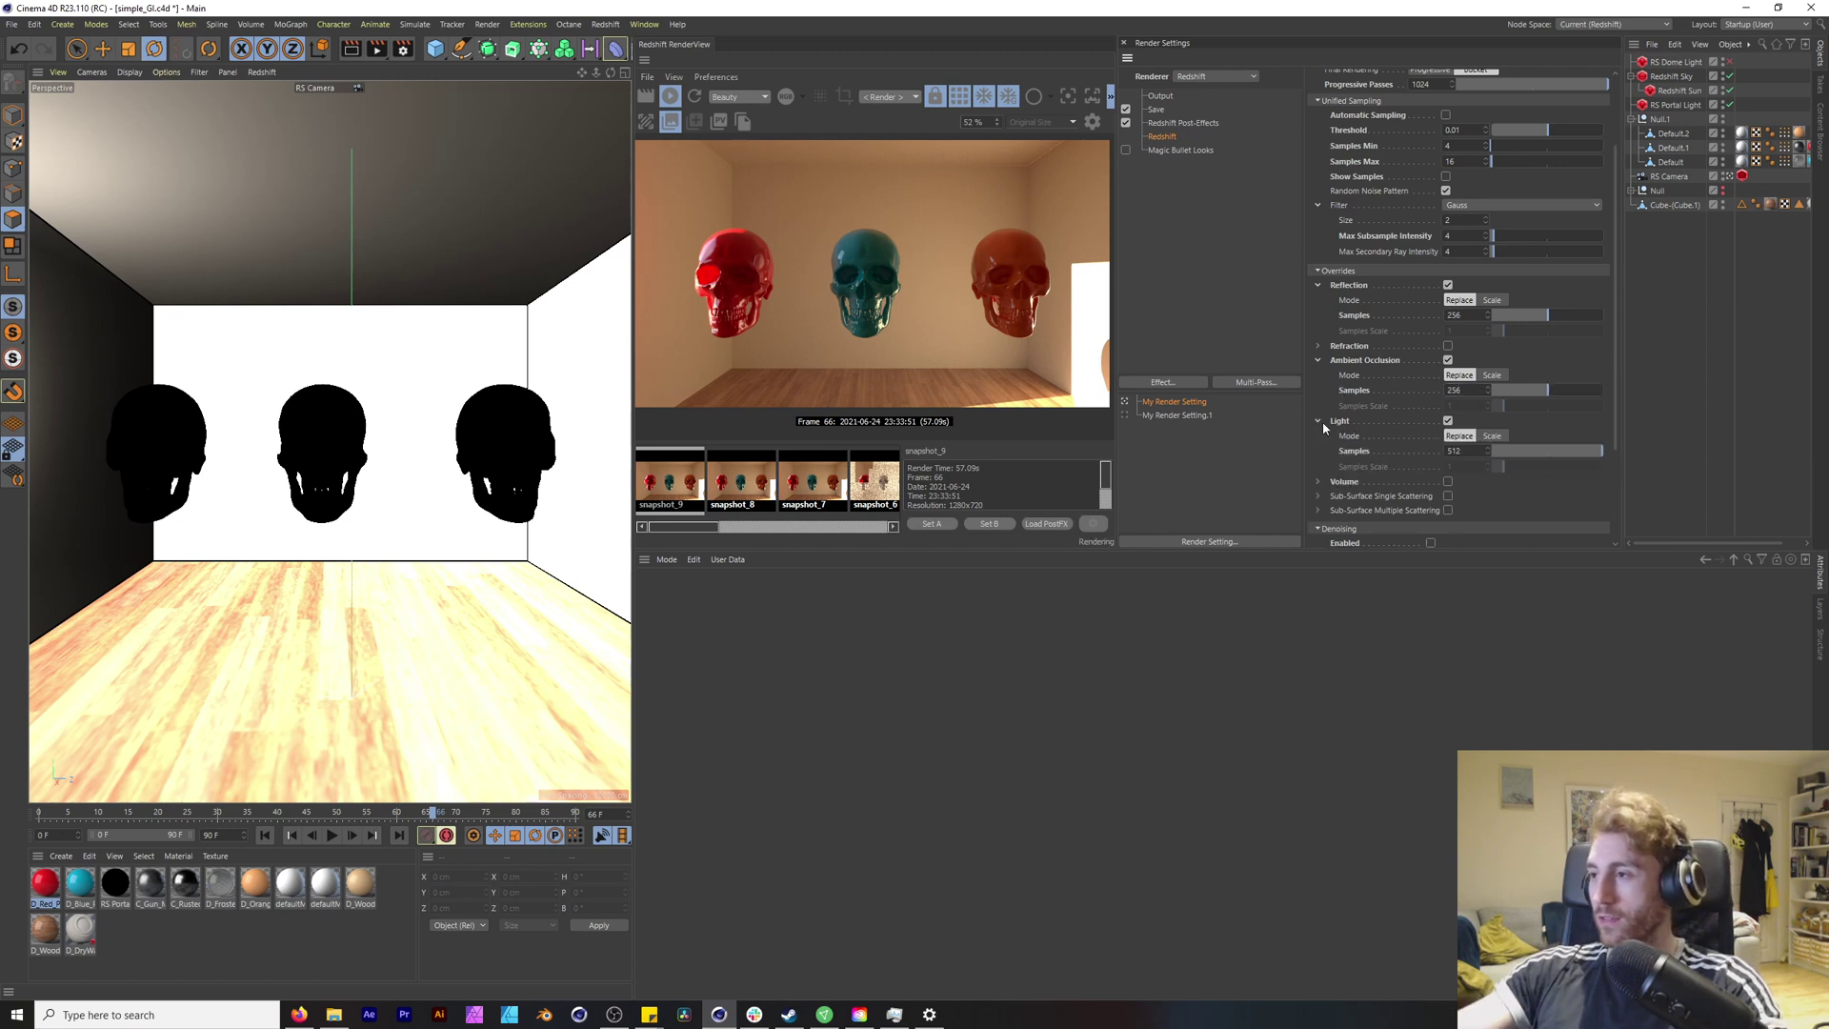
{"action": "type", "text": "25"}
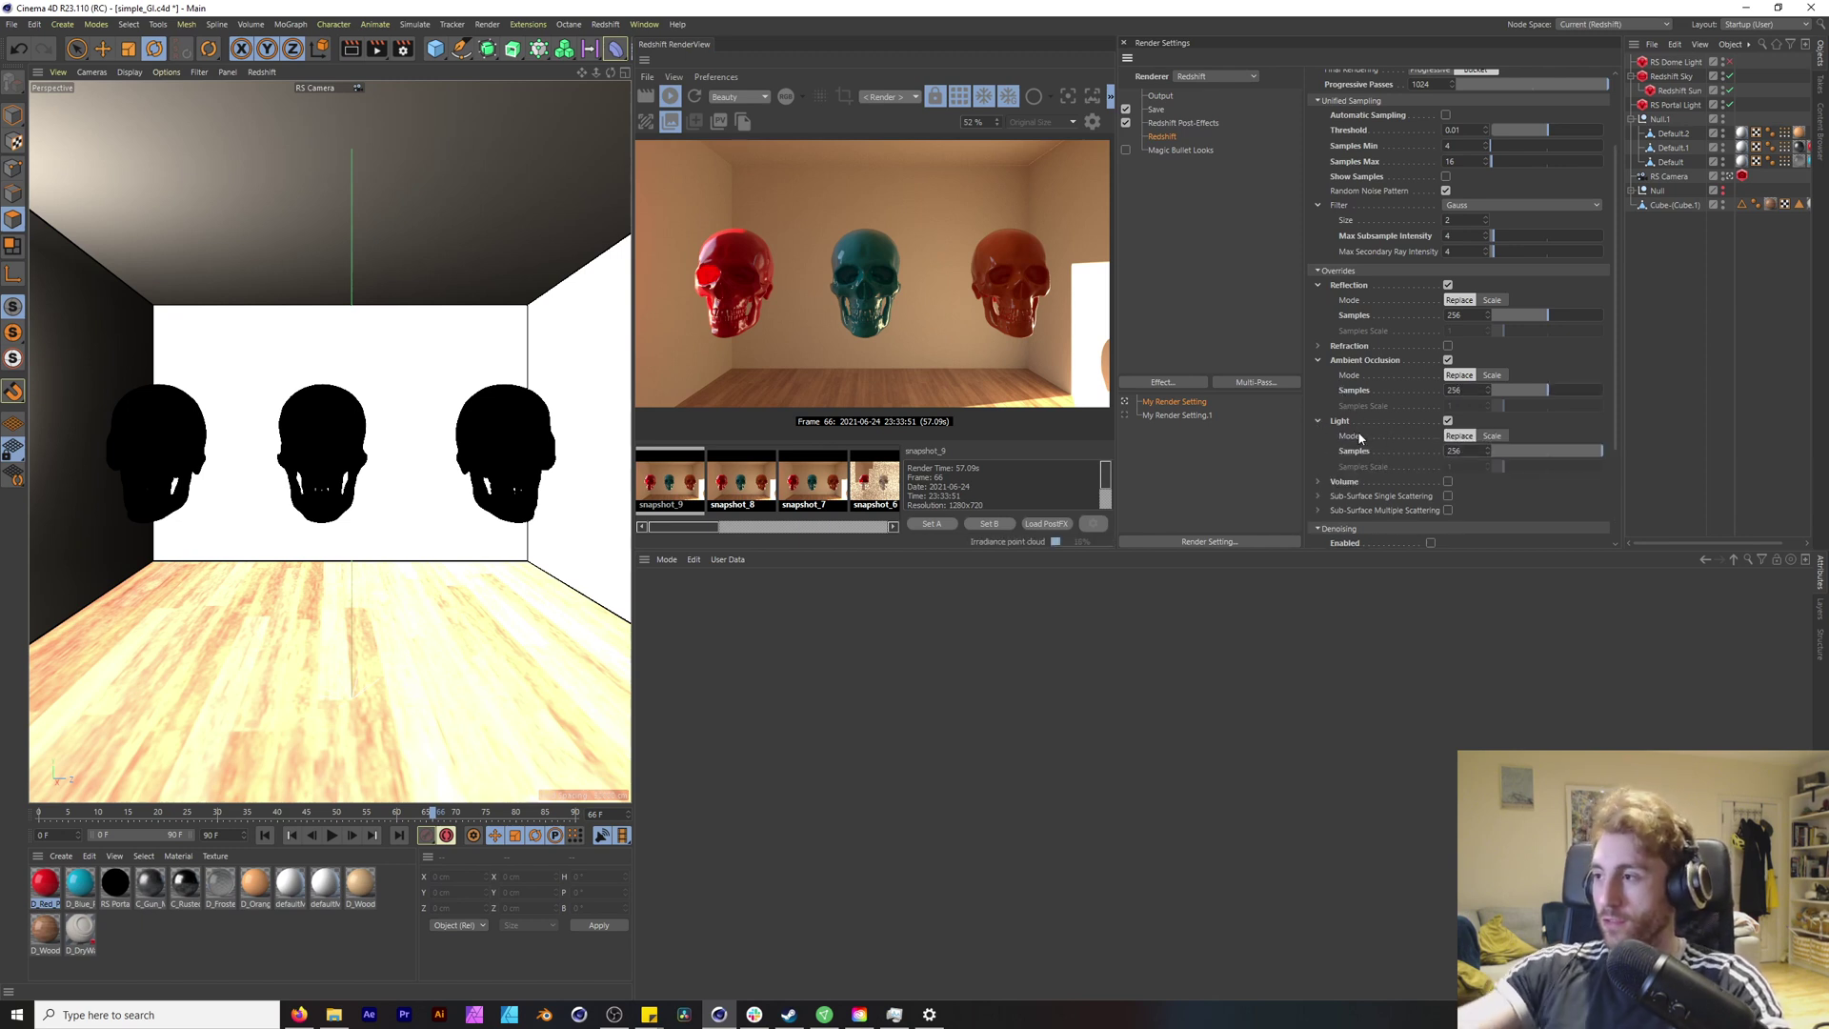
{"action": "type", "text": "6"}
{"action": "key", "text": "Return"}
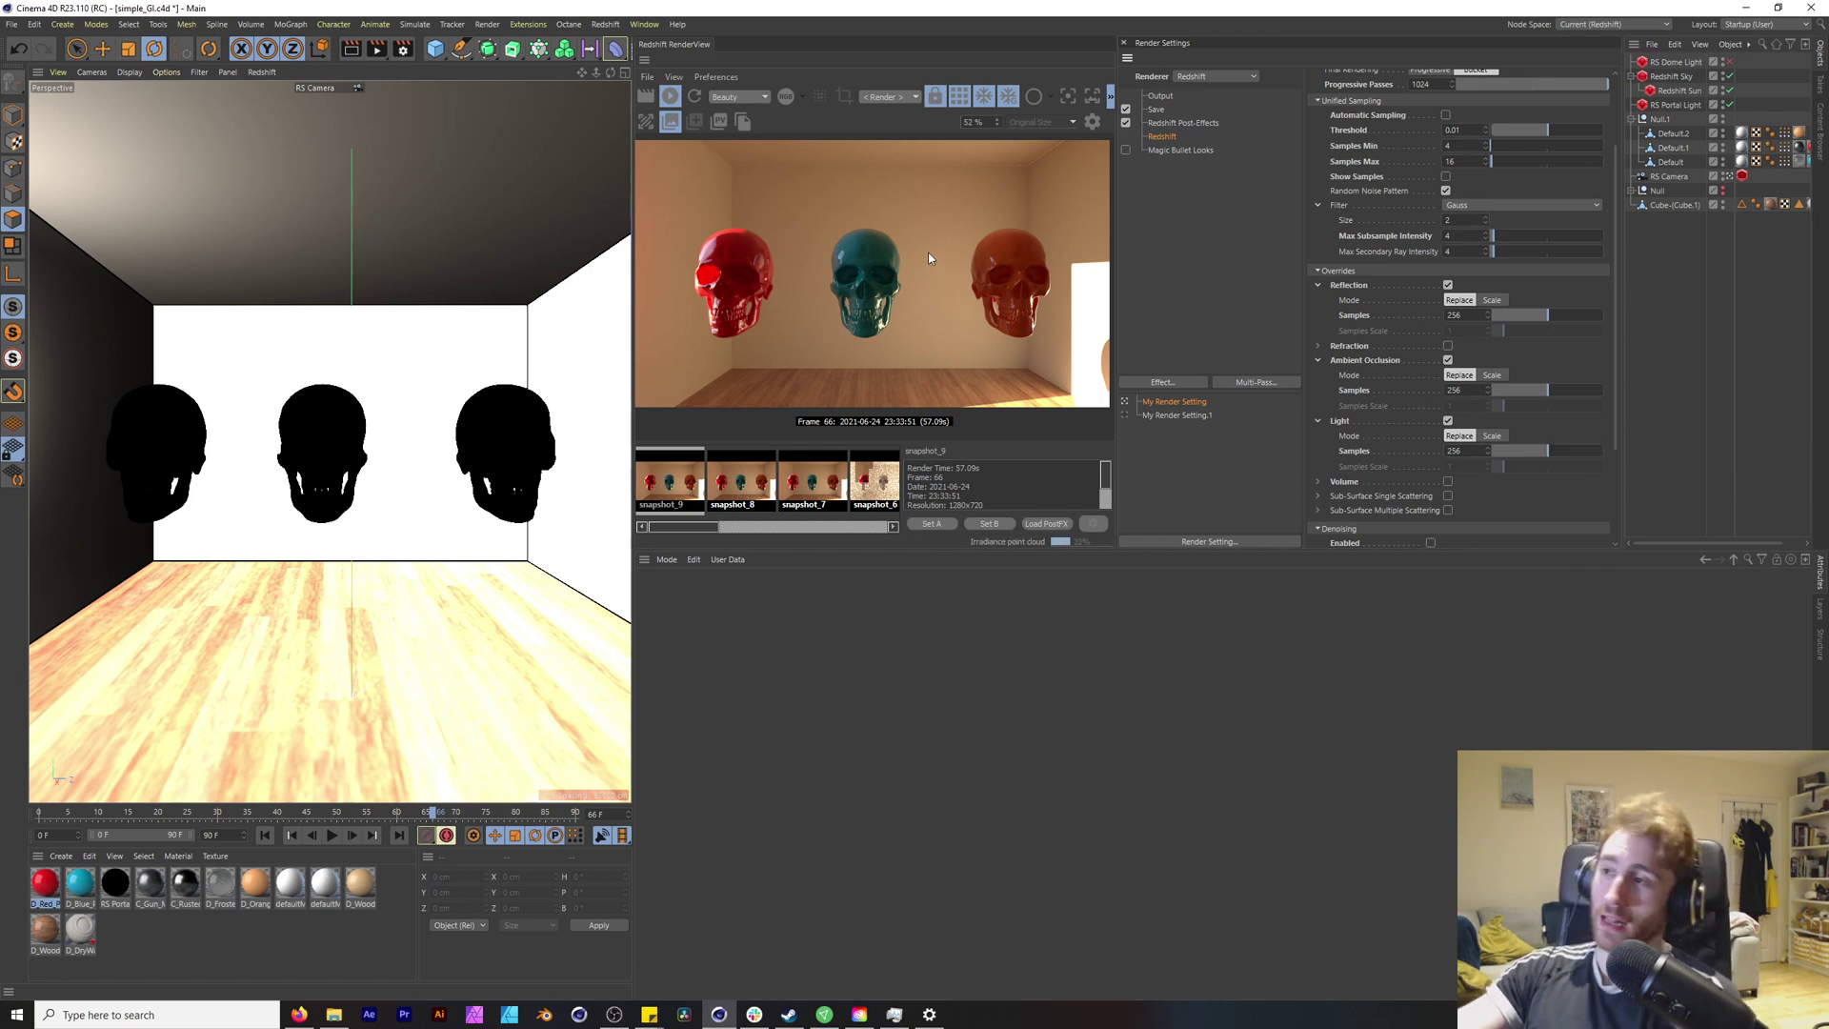
Step: Store the finished render with the reduced light samples as a snapshot and open it
{"action": "scroll", "coordinate": [857, 238], "scroll_direction": "up", "scroll_amount": 3}
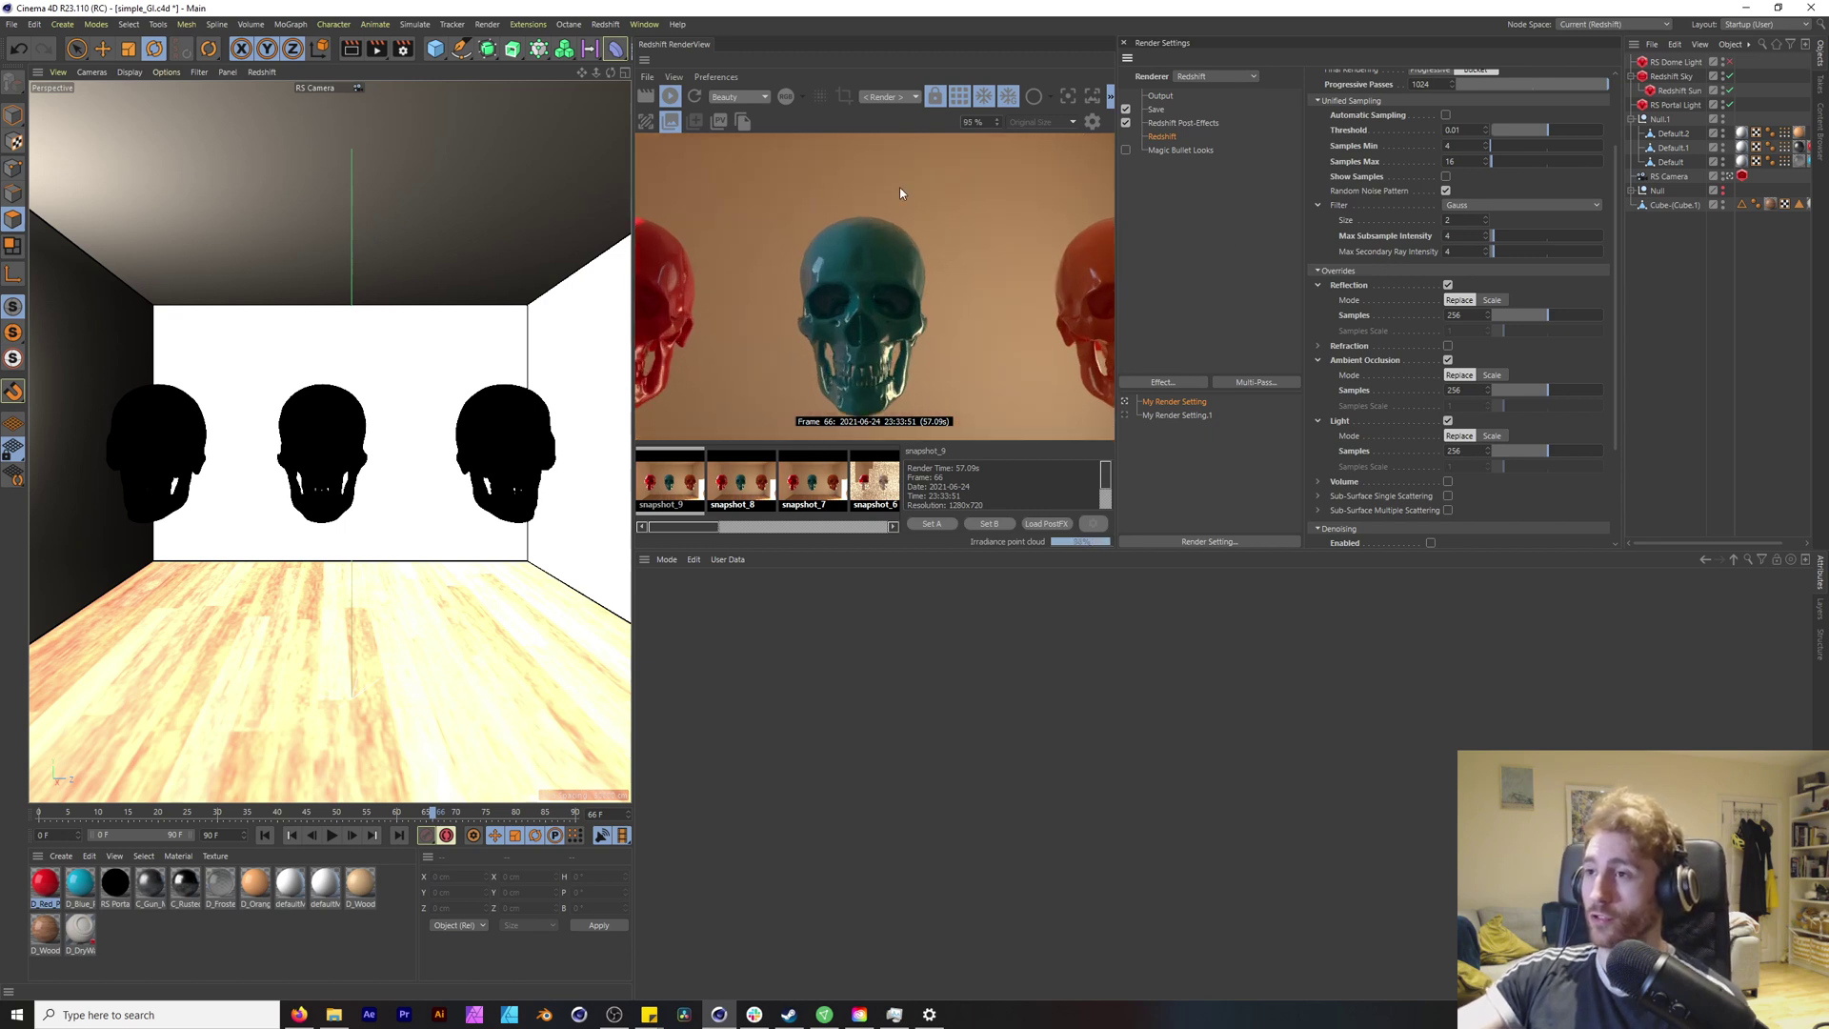
{"action": "scroll", "coordinate": [854, 252], "scroll_direction": "down", "scroll_amount": 3}
{"action": "scroll", "coordinate": [865, 484], "scroll_direction": "down", "scroll_amount": 3}
{"action": "left_click", "coordinate": [865, 487]}
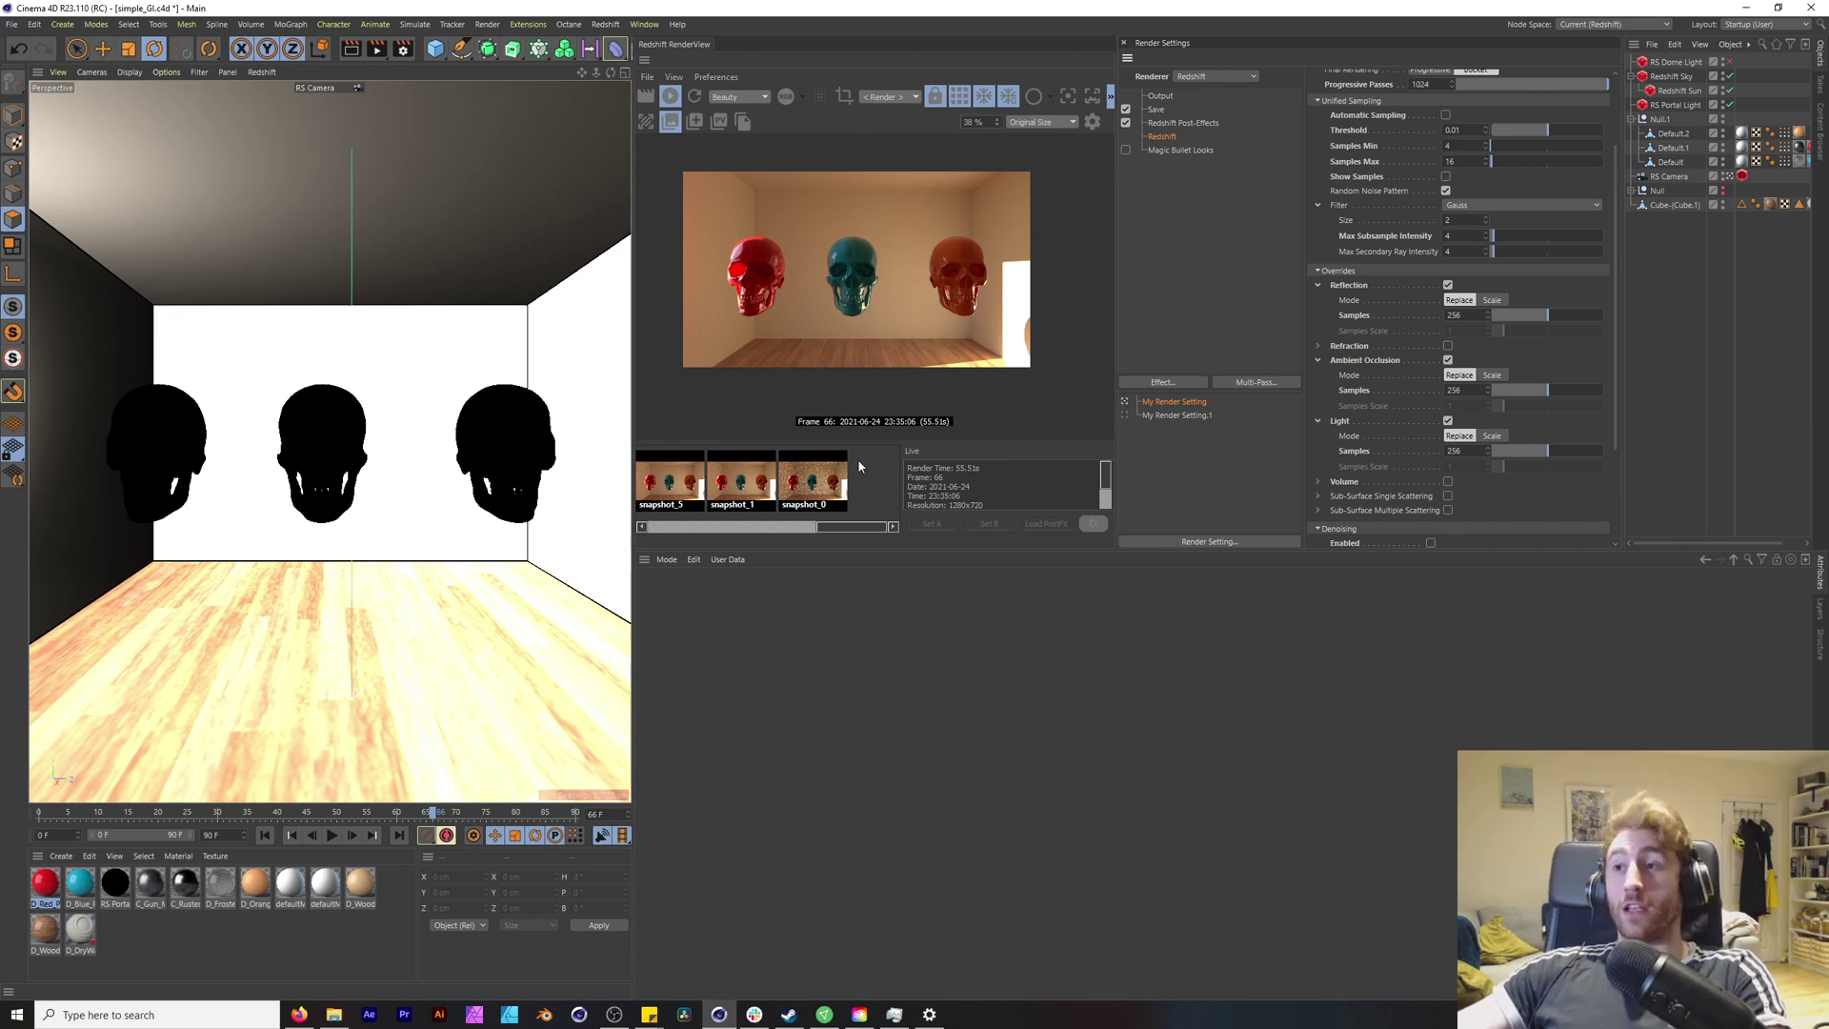
{"action": "left_click", "coordinate": [693, 121]}
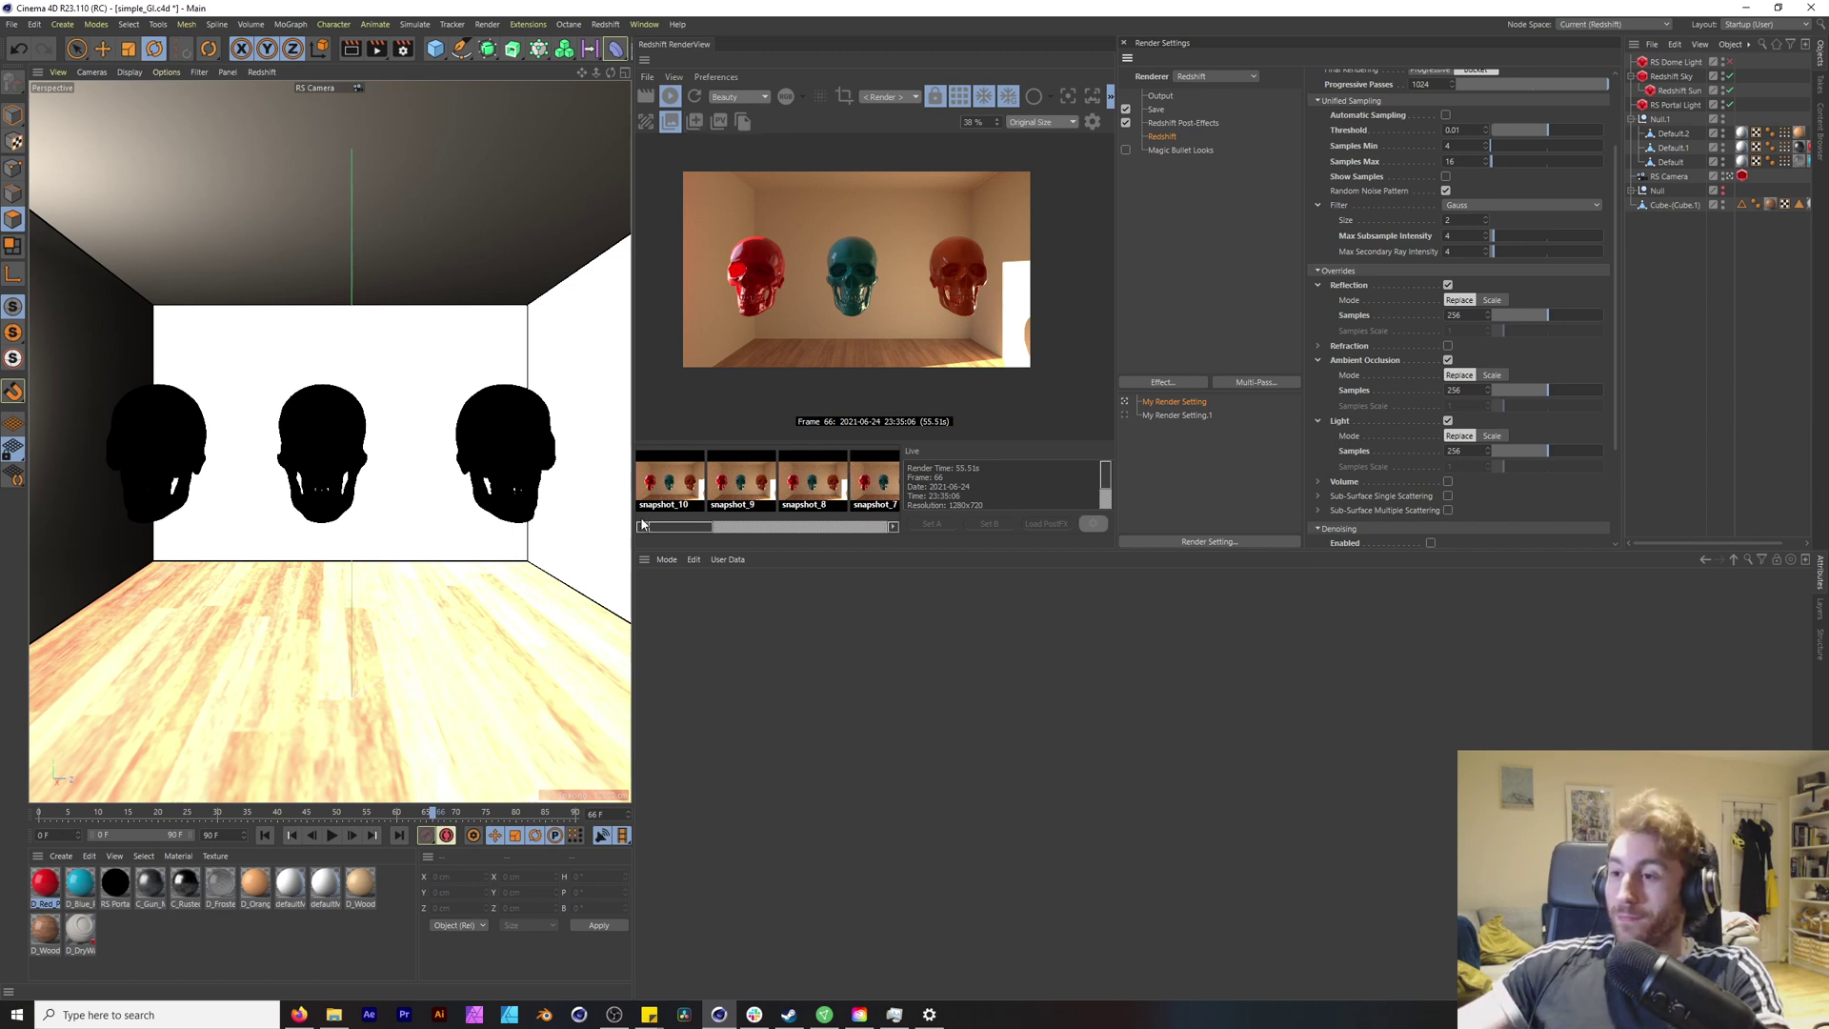
{"action": "left_click", "coordinate": [670, 490]}
Step: Compare the newest snapshot with snapshot_9 up close for noise on the red skull and the wall behind it
{"action": "scroll", "coordinate": [1041, 244], "scroll_direction": "up", "scroll_amount": 10}
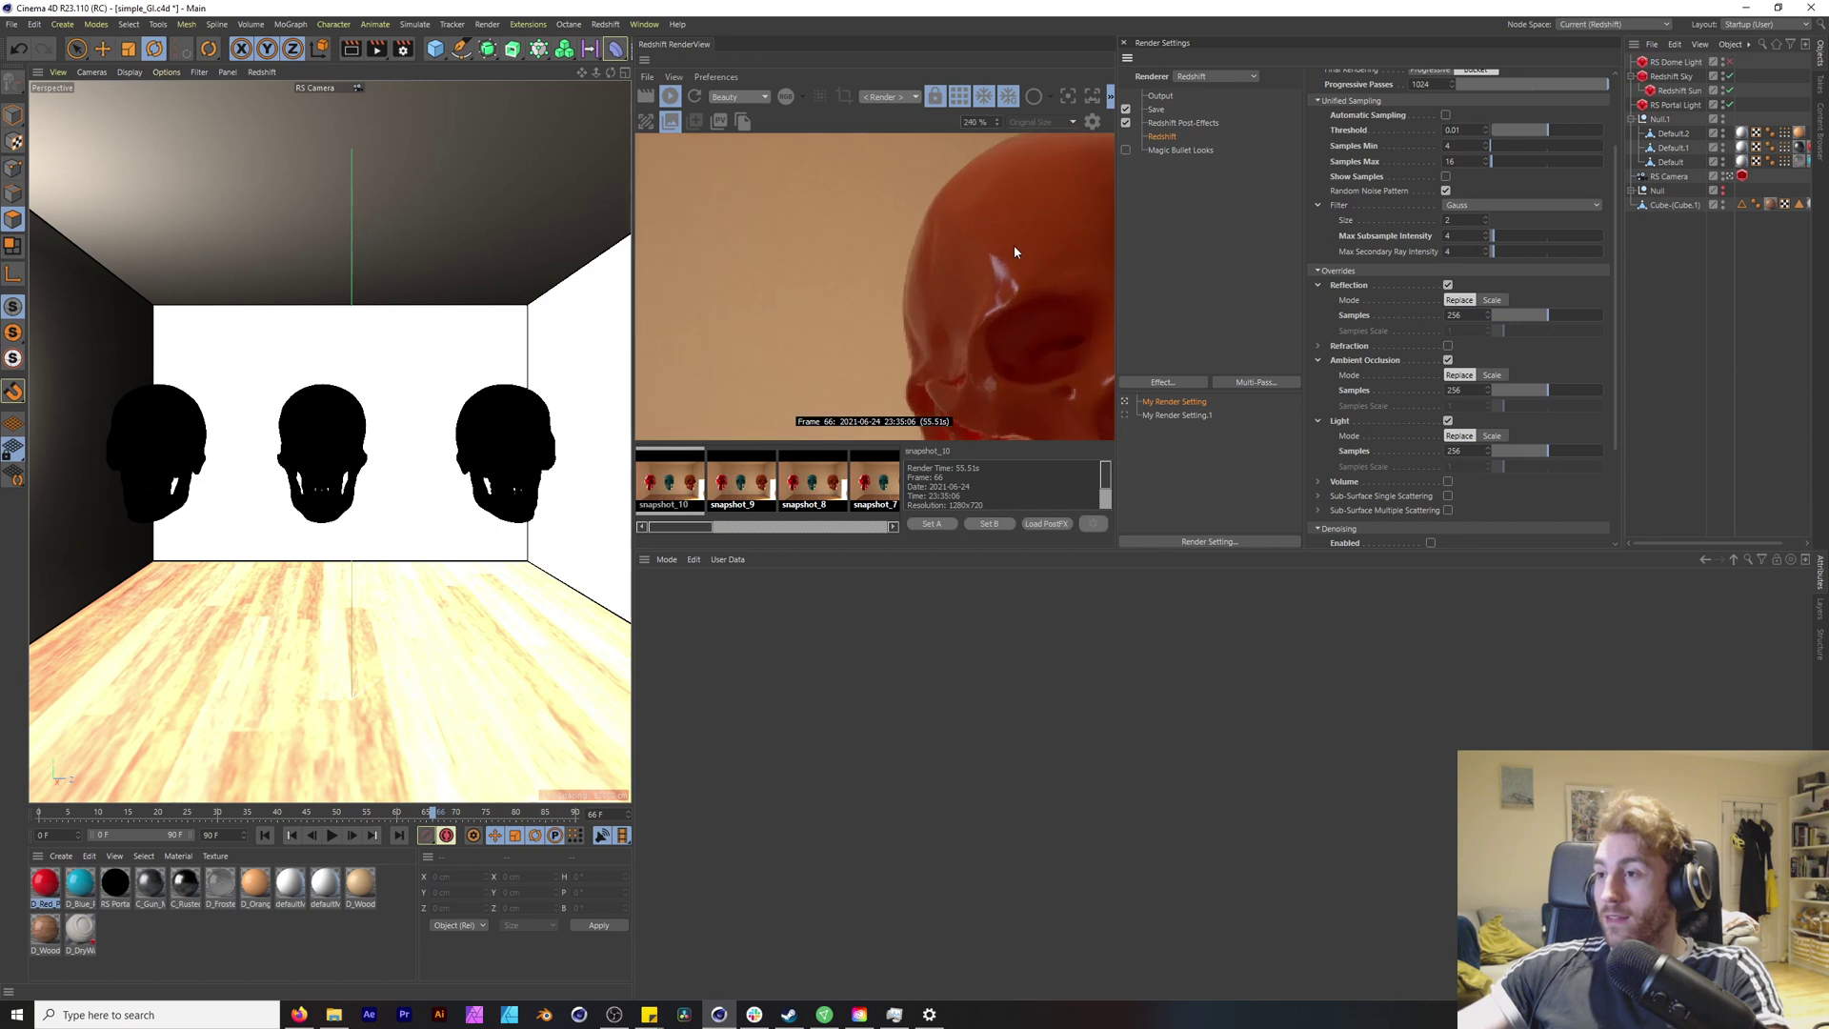
{"action": "middle_click_drag", "start_coordinate": [968, 334], "coordinate": [1791, 181]}
{"action": "left_click", "coordinate": [722, 486]}
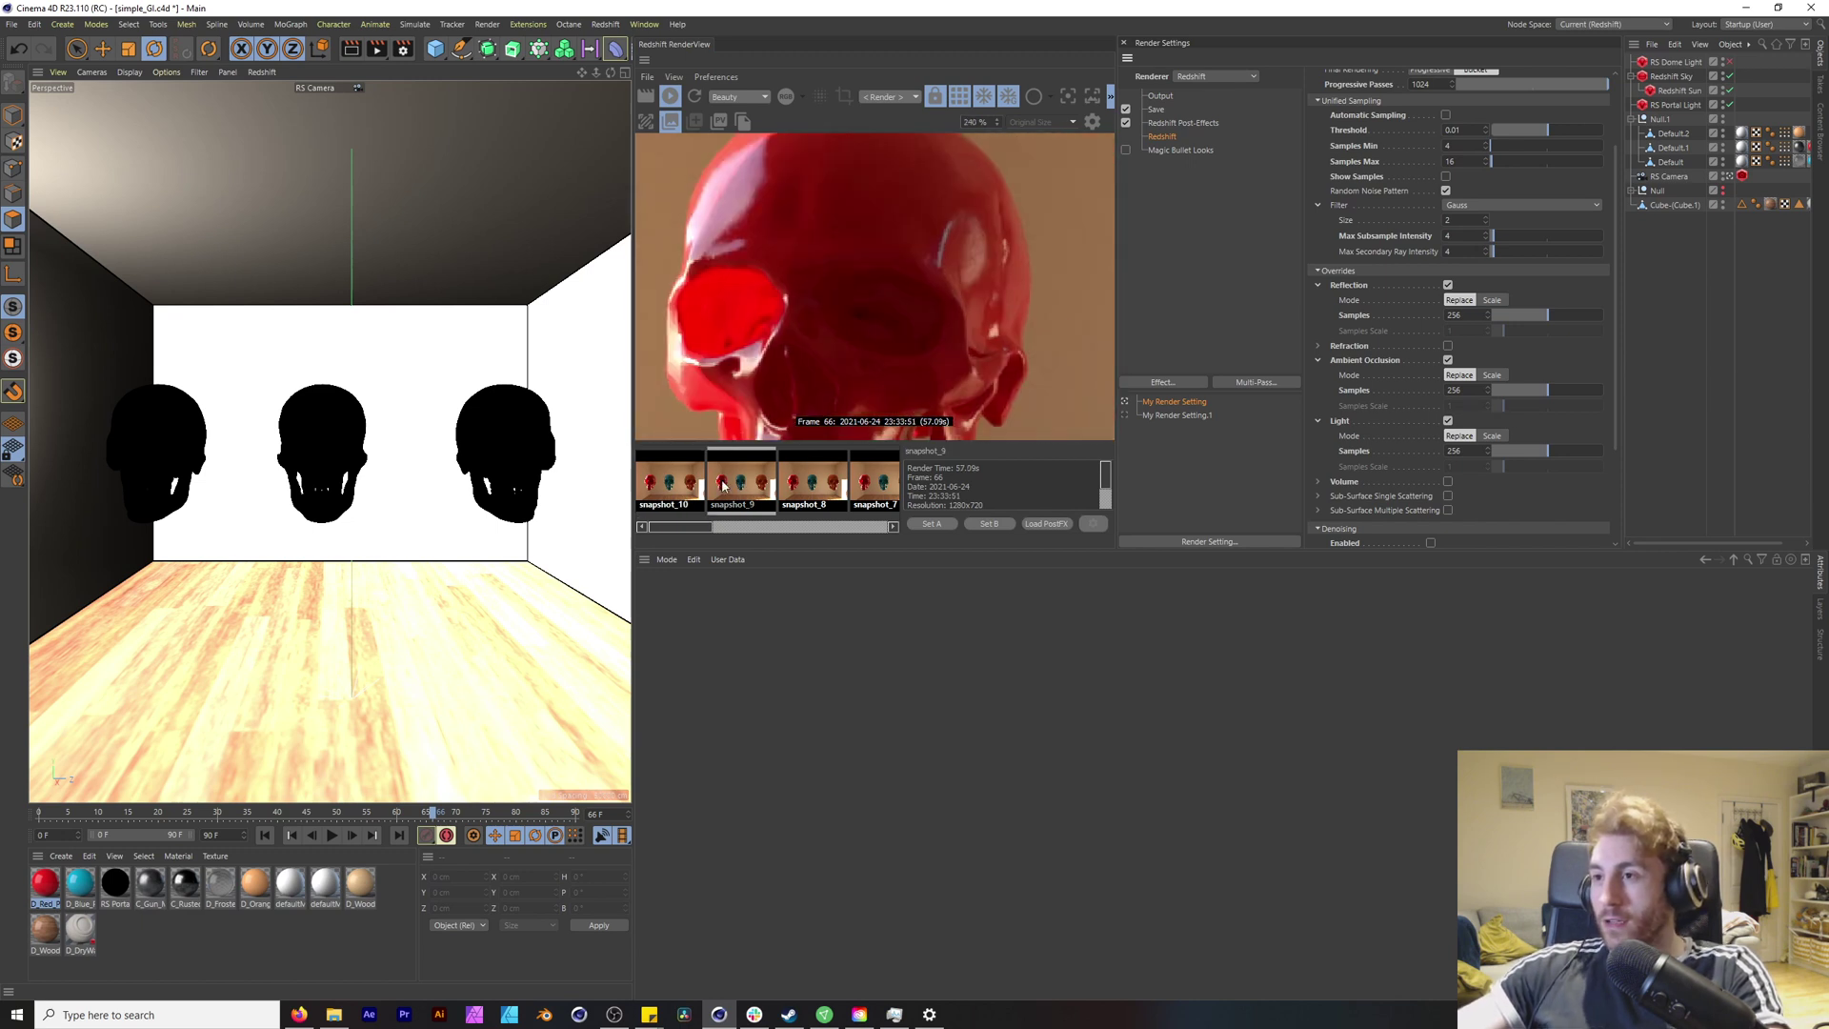
{"action": "left_click", "coordinate": [669, 485]}
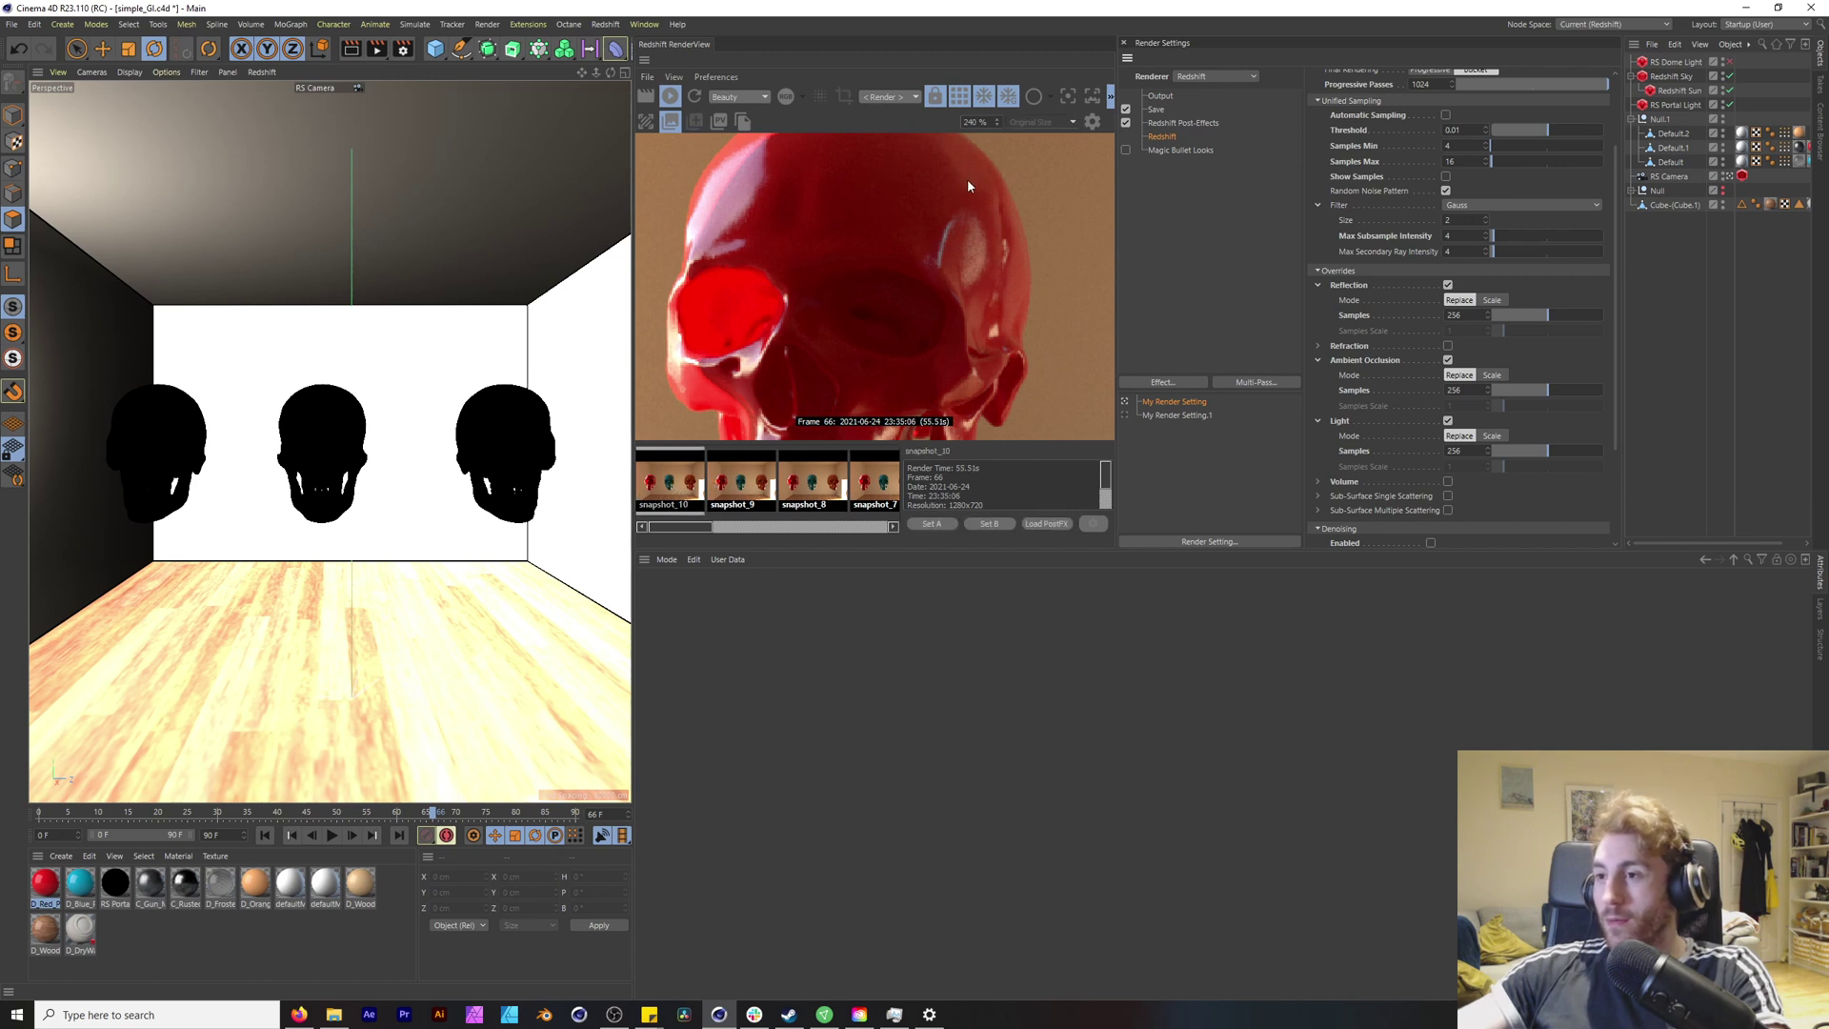
{"action": "scroll", "coordinate": [968, 186], "scroll_direction": "up", "scroll_amount": 1}
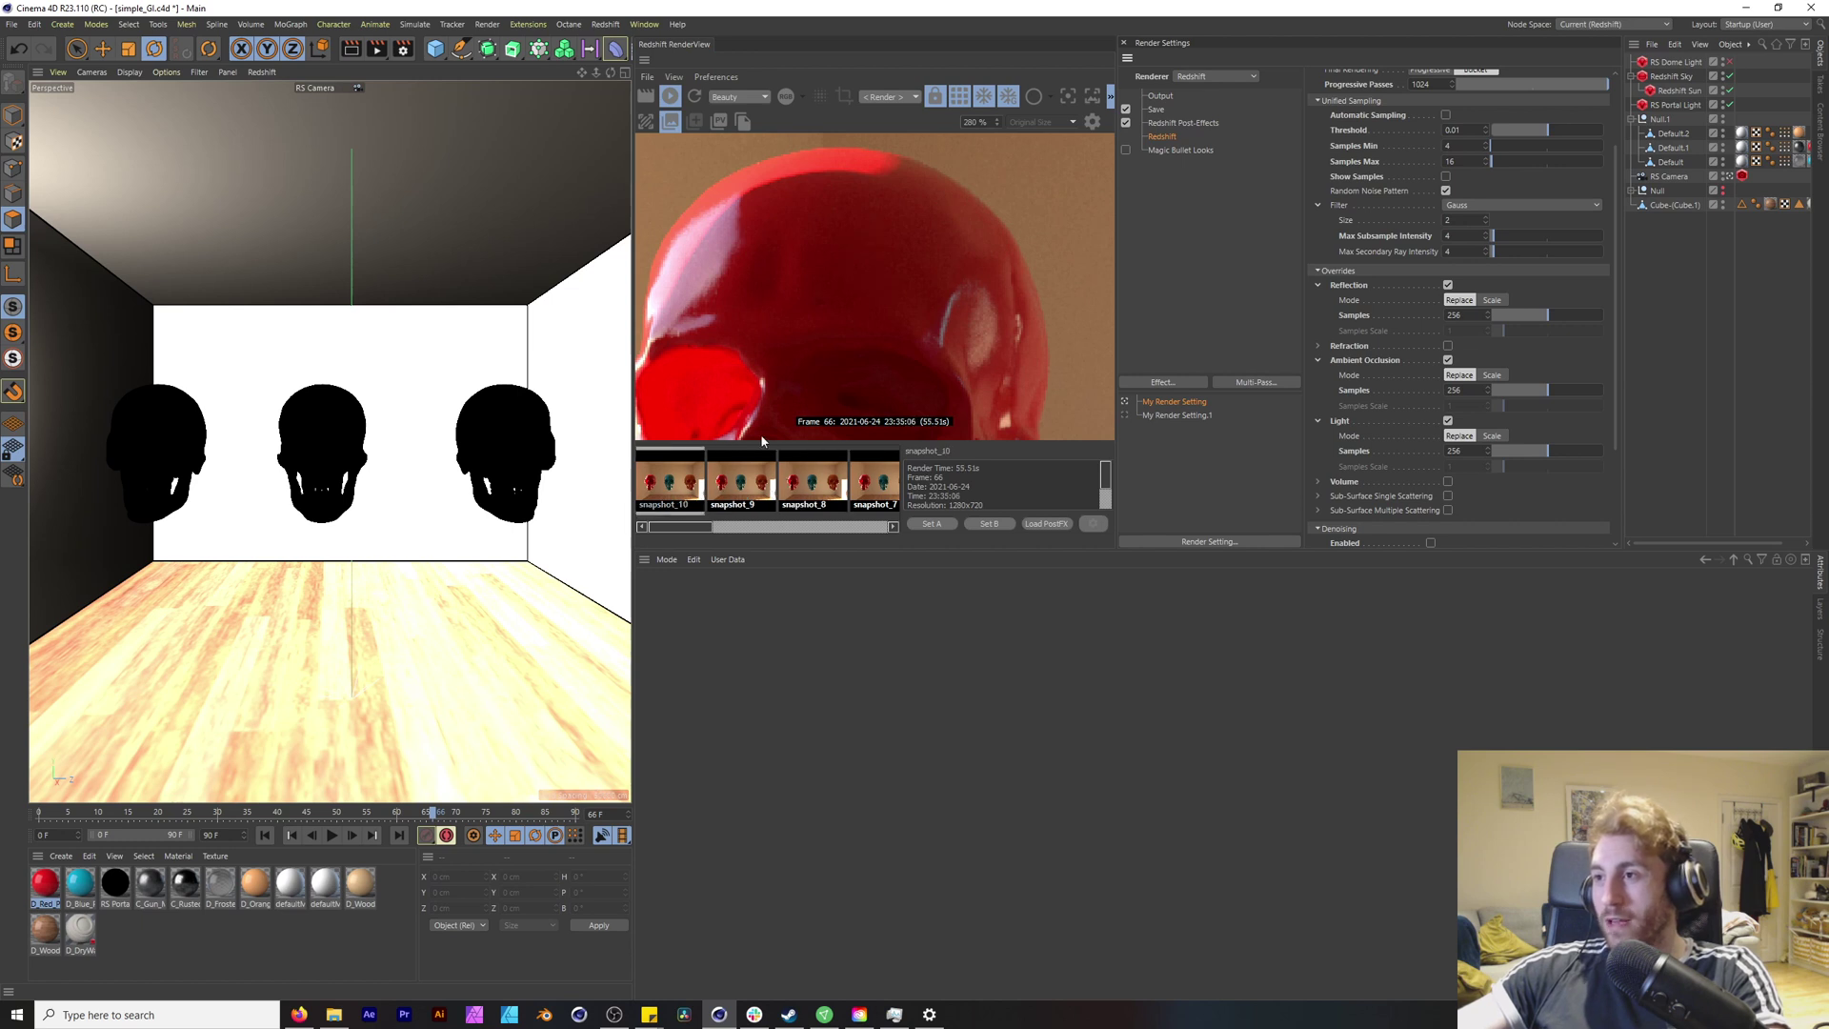
{"action": "scroll", "coordinate": [760, 432], "scroll_direction": "down", "scroll_amount": 8}
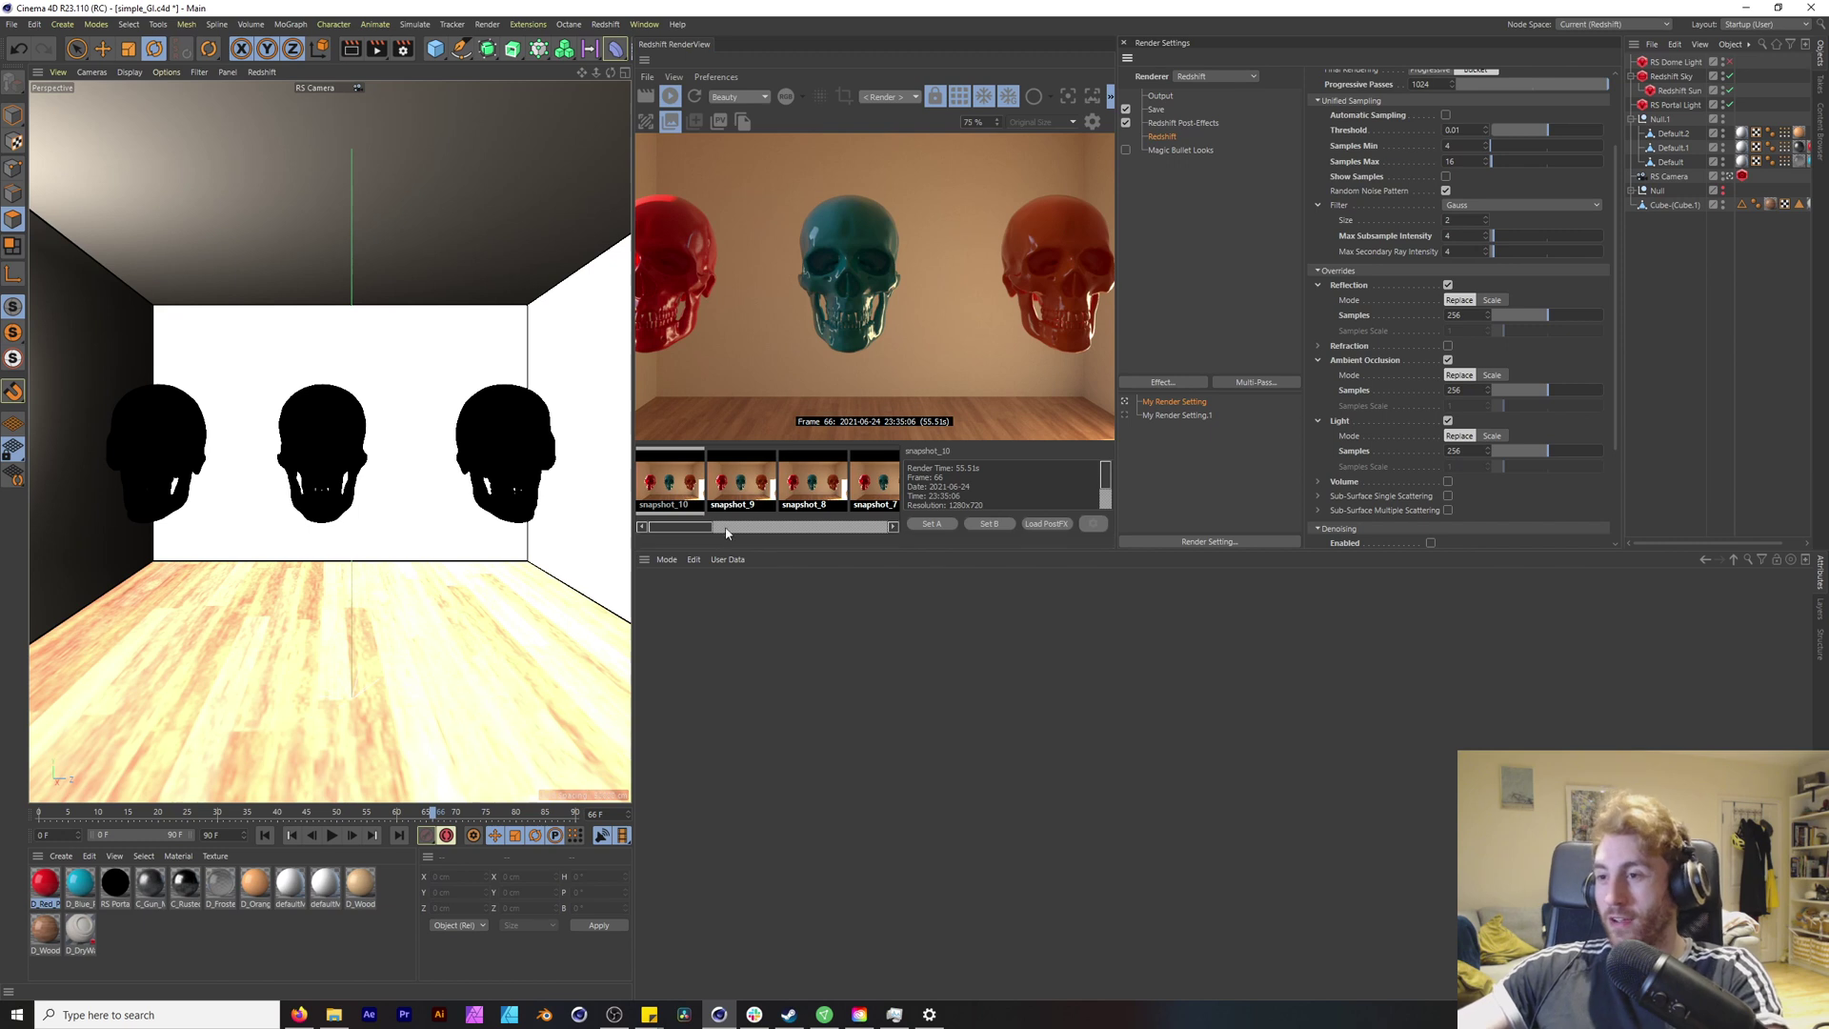
Step: Return to the live render and set the unified sampling to a minimum of 4 and a maximum of 32 samples
{"action": "left_click_drag", "start_coordinate": [691, 527], "coordinate": [896, 511]}
{"action": "left_click", "coordinate": [889, 493]}
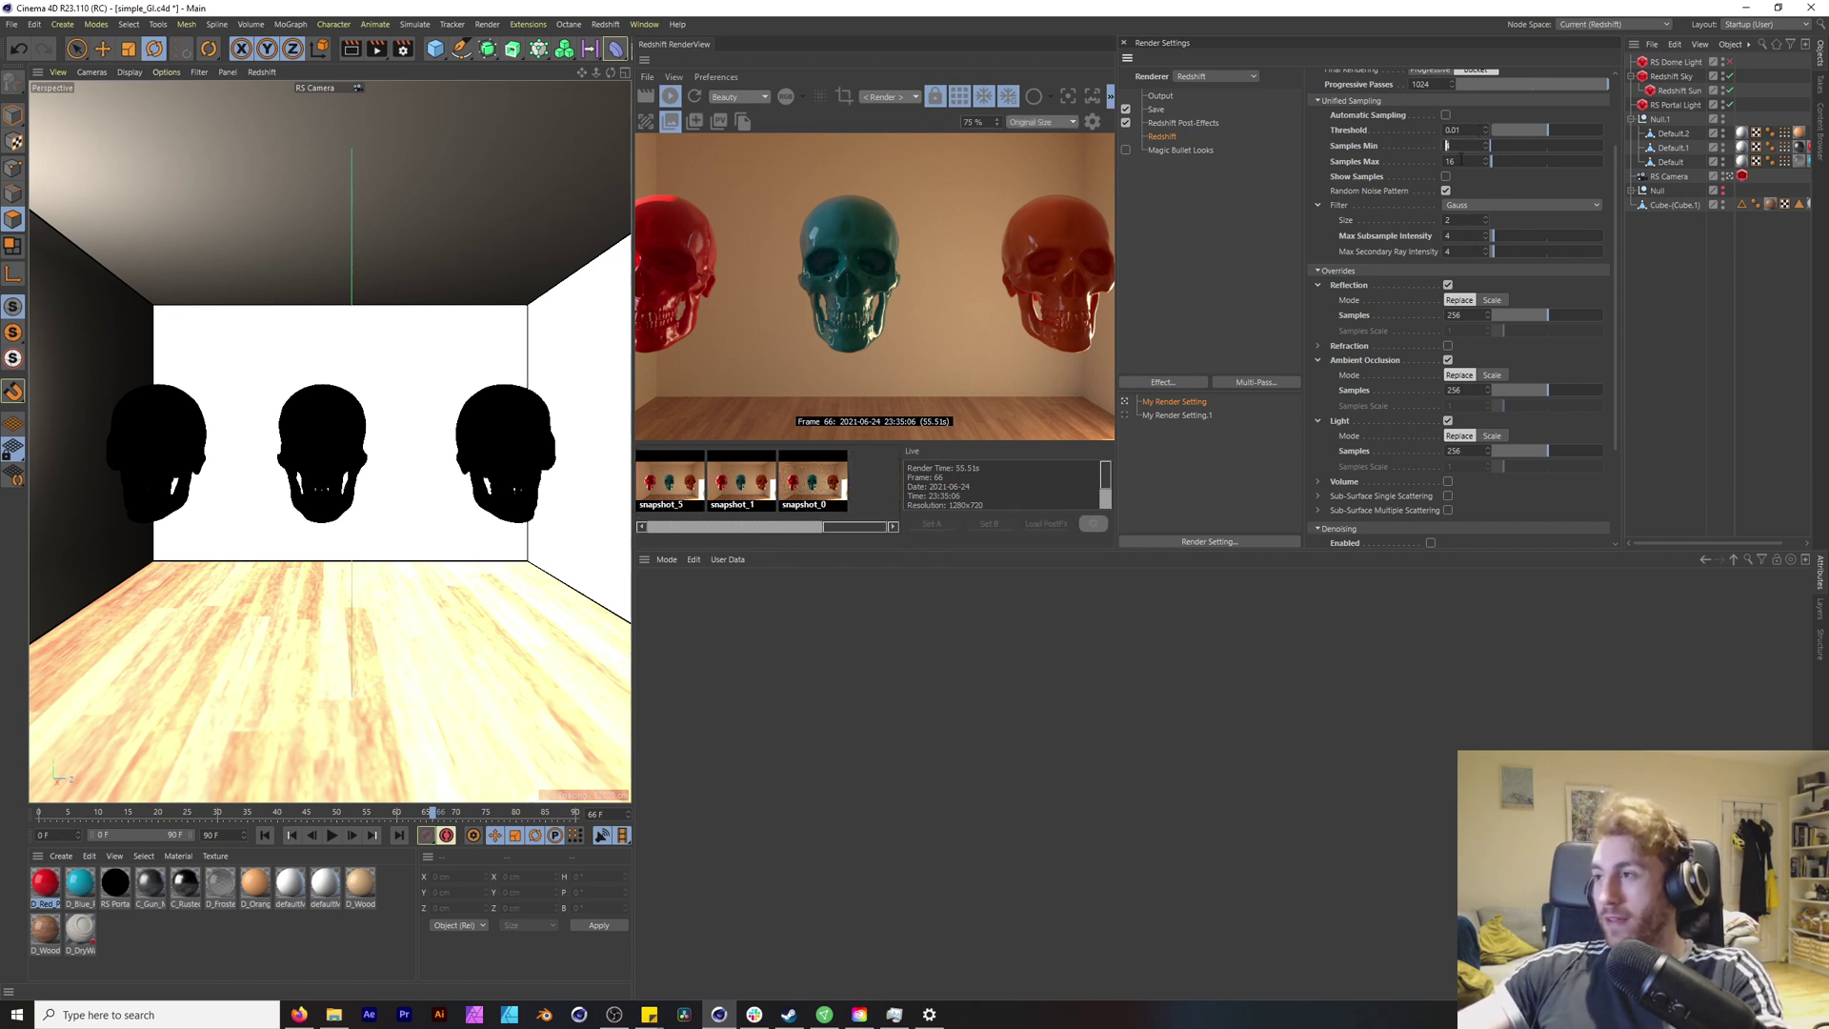
{"action": "type", "text": "4"}
{"action": "key", "text": "Tab"}
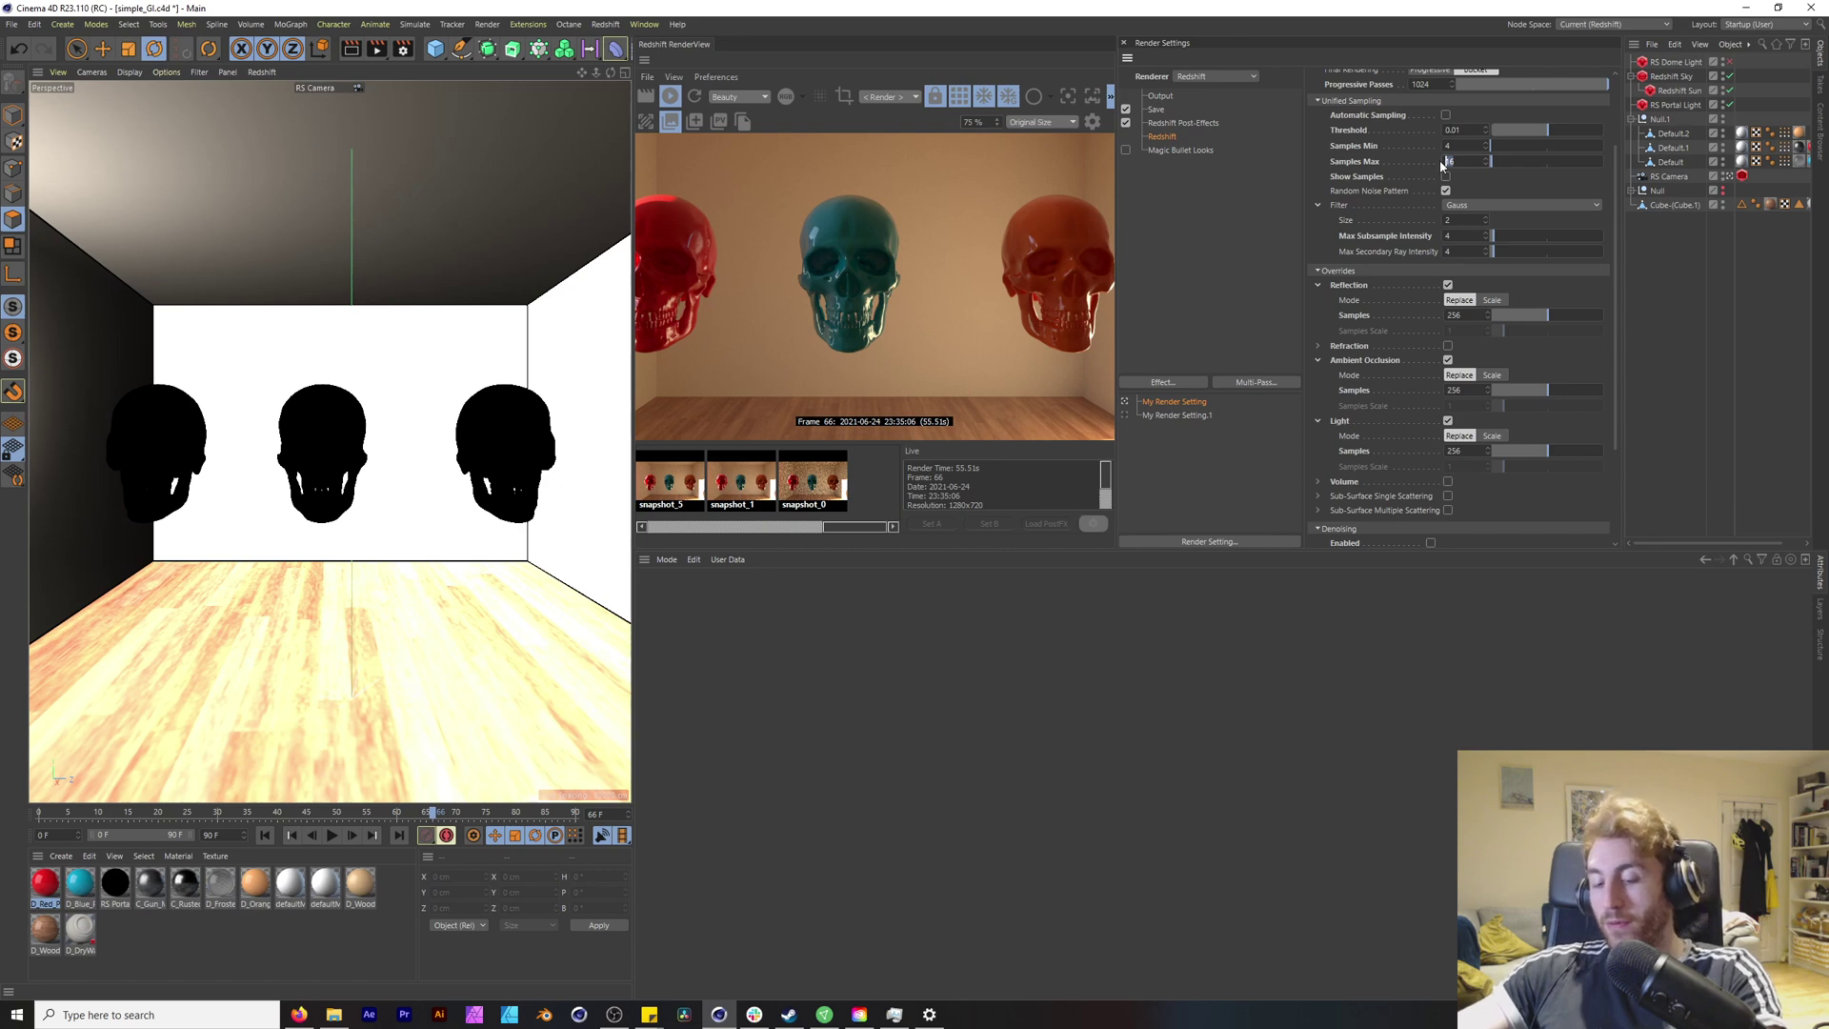
{"action": "type", "text": "32"}
{"action": "key", "text": "Return"}
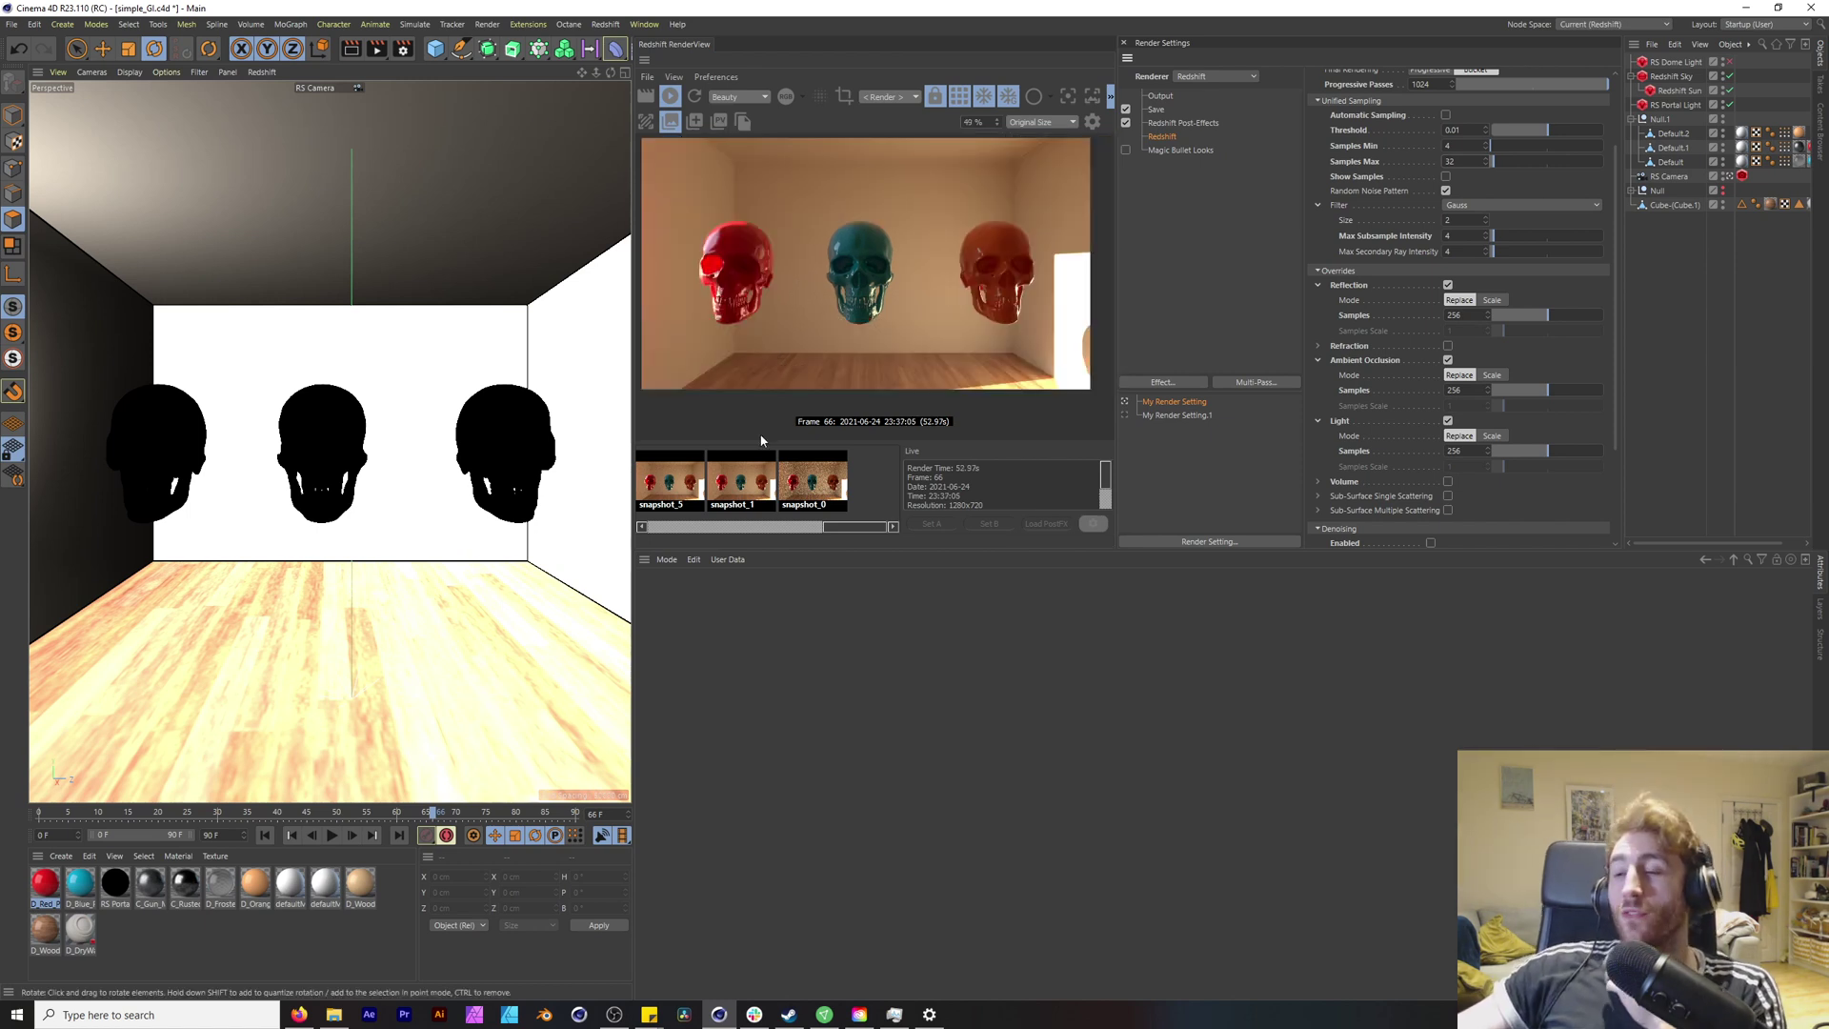
Step: Store the finished render as a snapshot and raise the maximum unified samples to 64
{"action": "left_click_drag", "start_coordinate": [842, 530], "coordinate": [670, 527]}
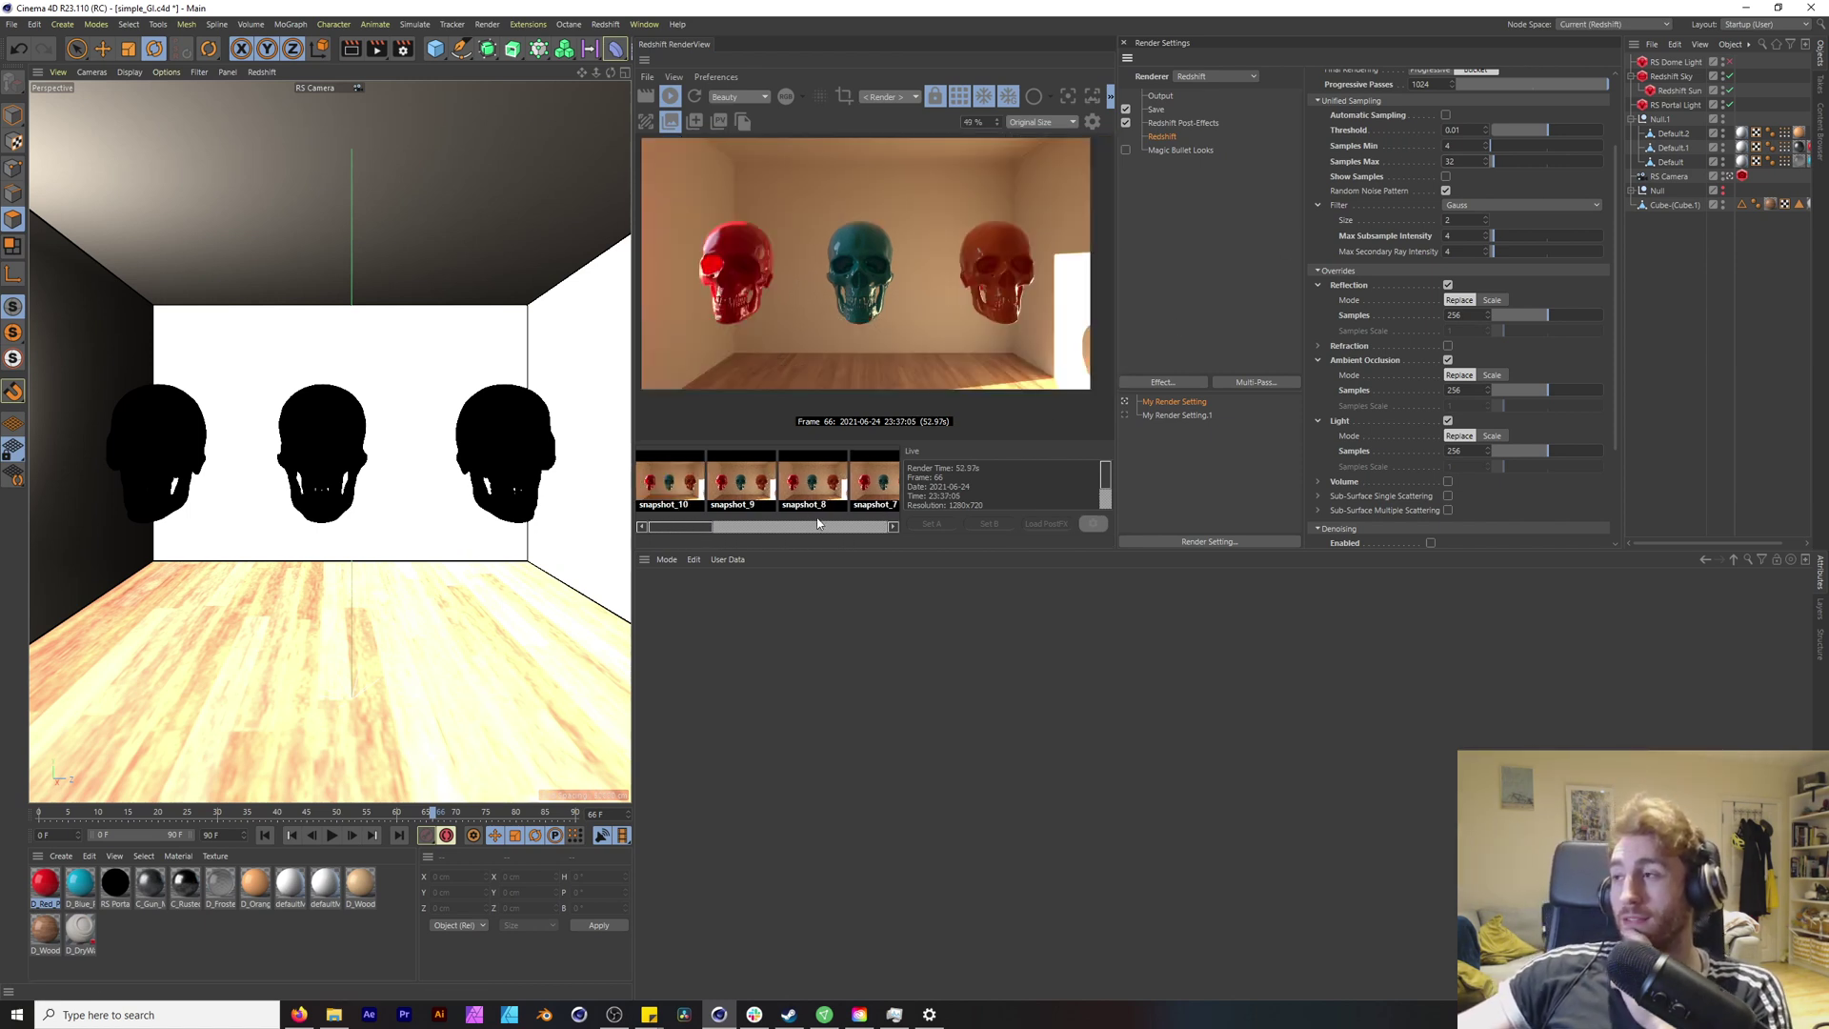
{"action": "left_click", "coordinate": [695, 121]}
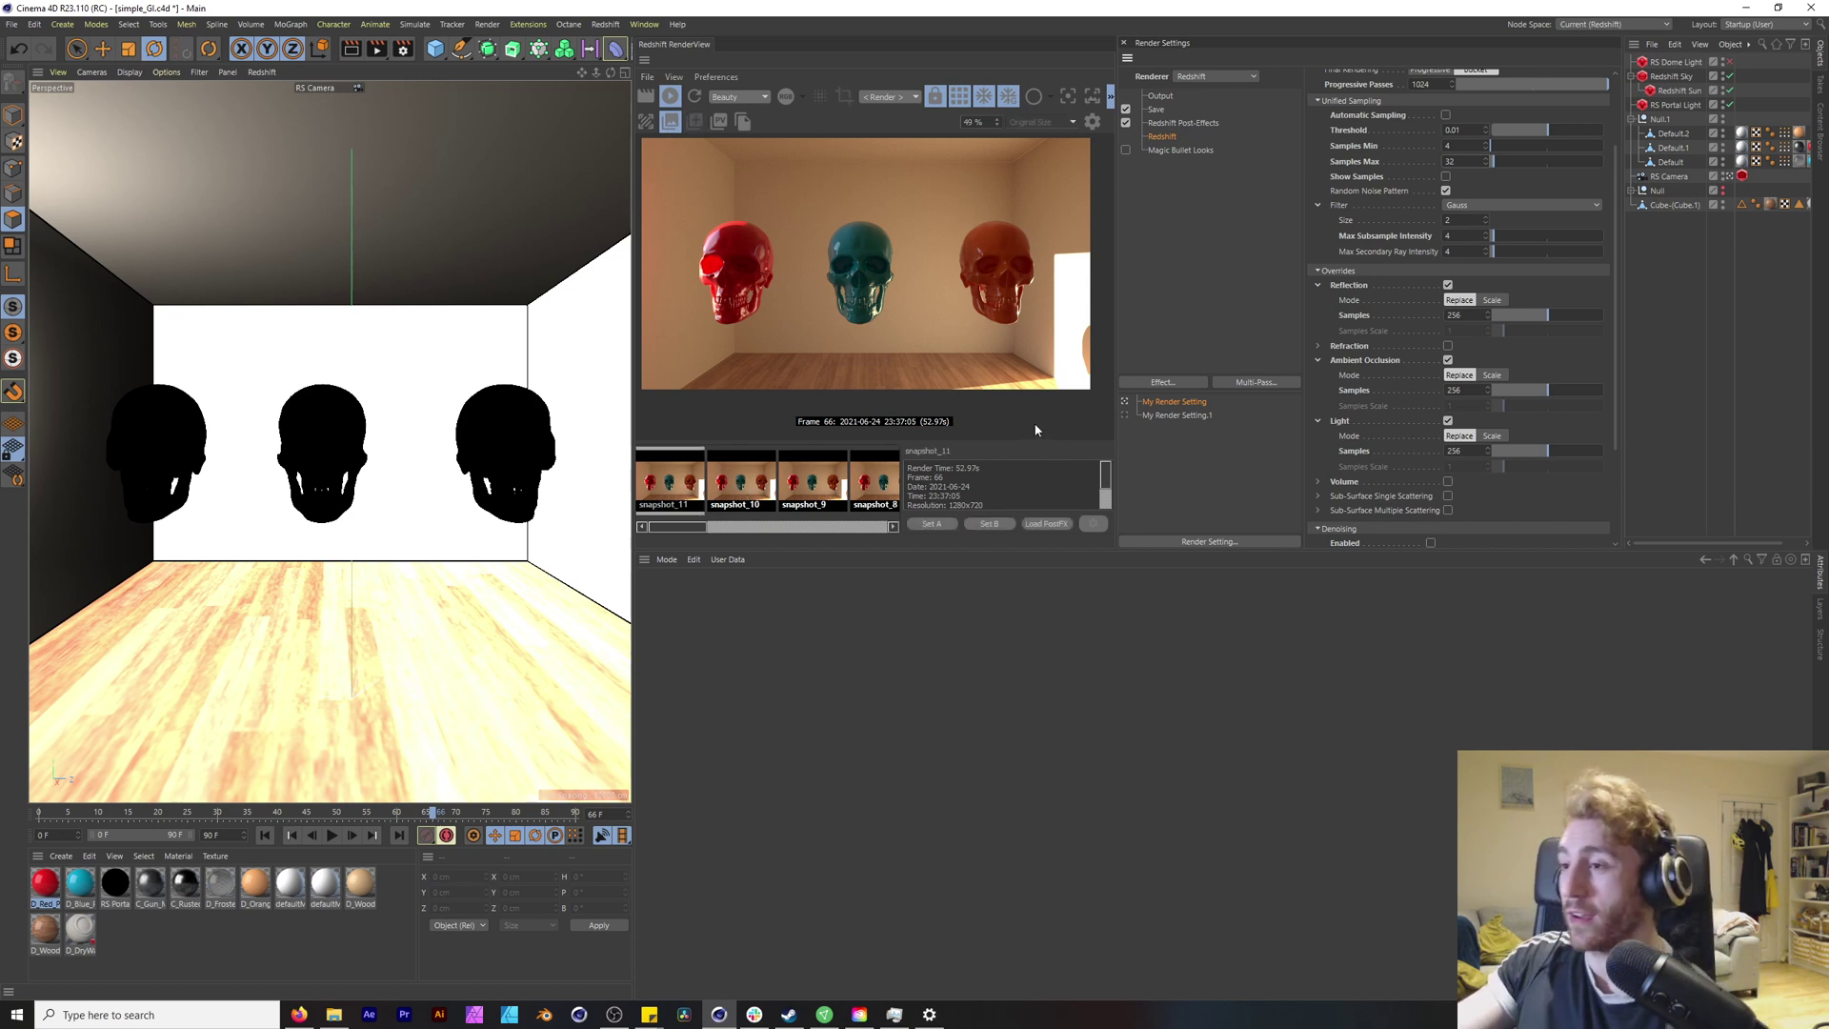
{"action": "left_click_drag", "start_coordinate": [1456, 161], "coordinate": [1369, 158]}
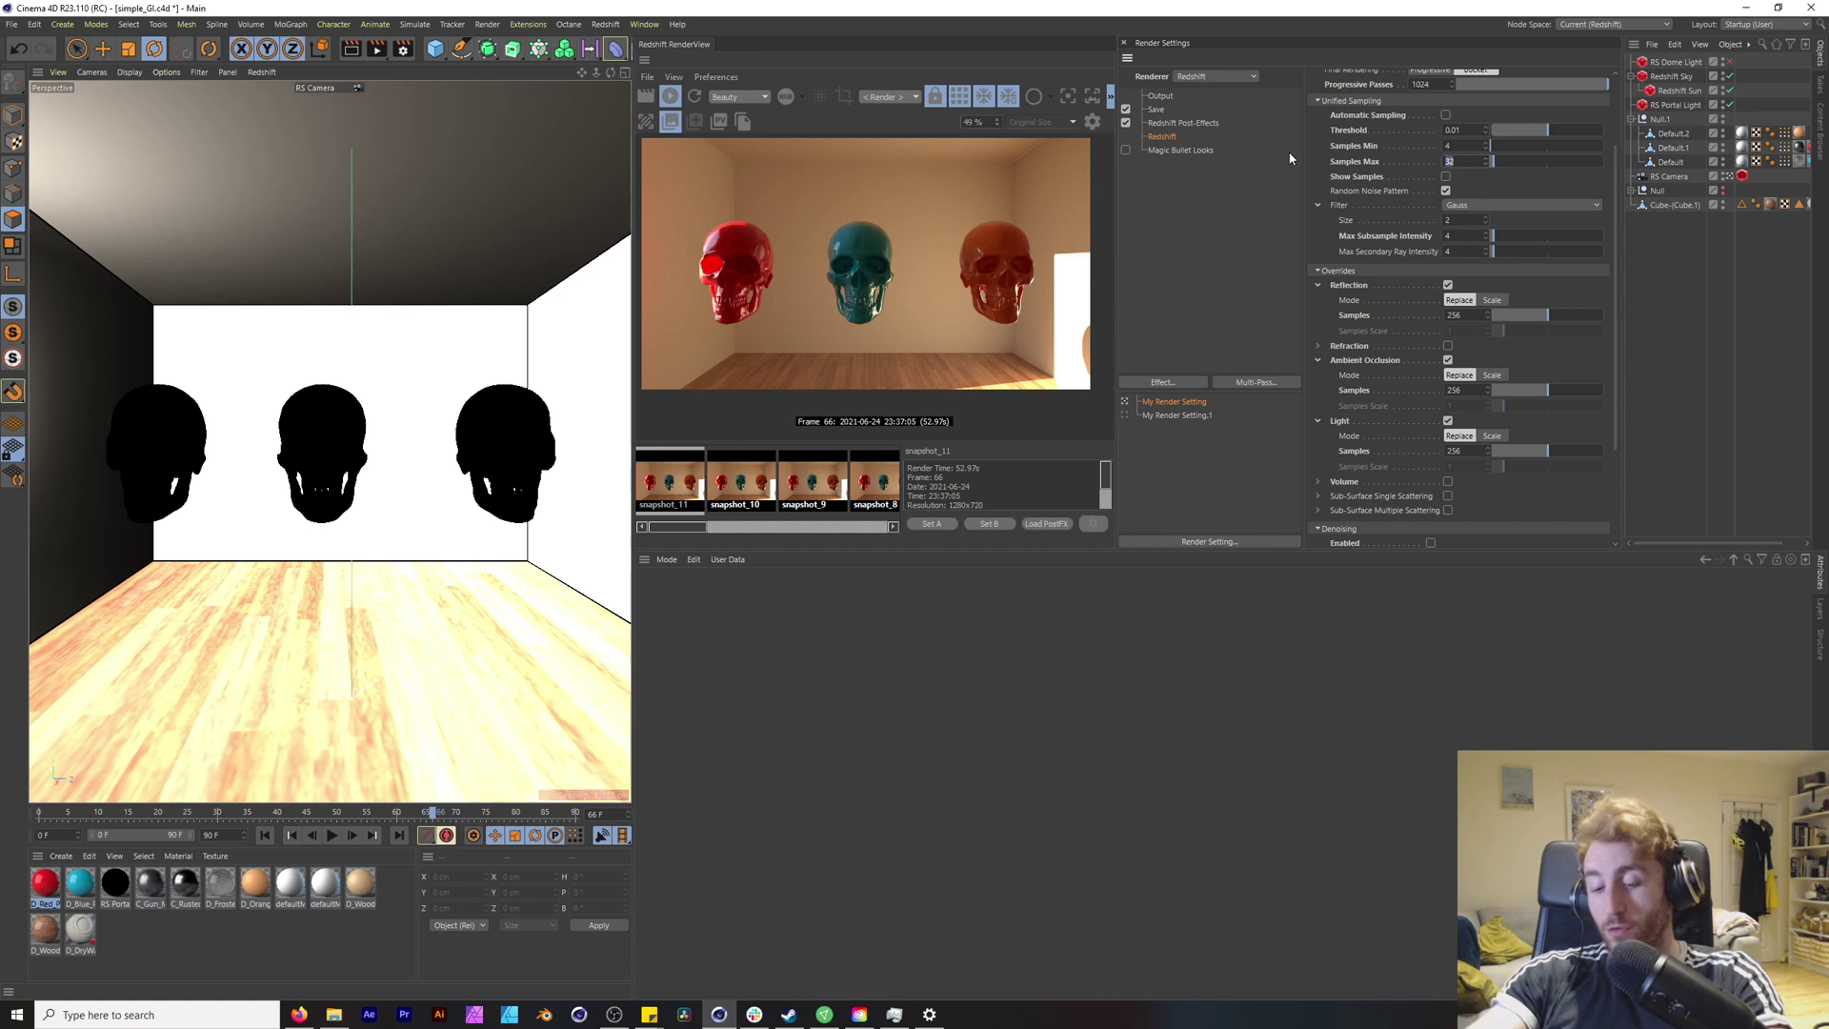
{"action": "type", "text": "64"}
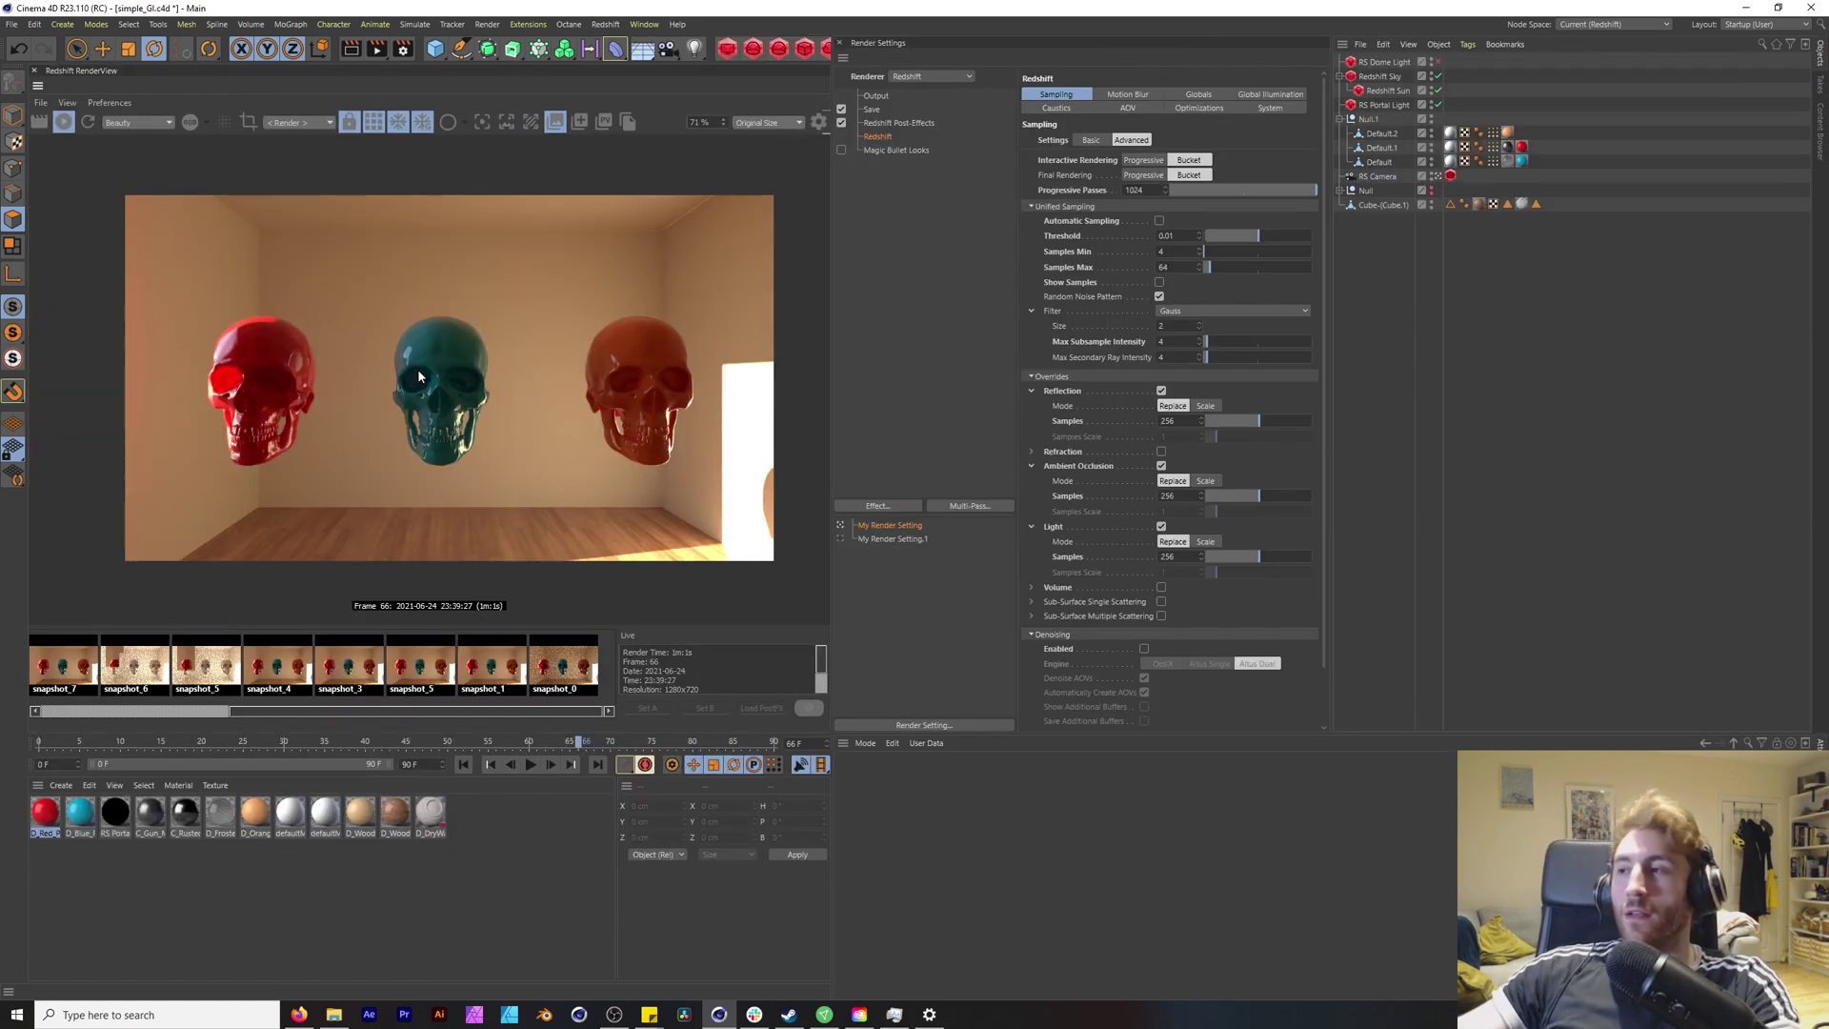
Step: Lower the maximum unified samples to 32 for another live render
{"action": "double_click", "coordinate": [1162, 268]}
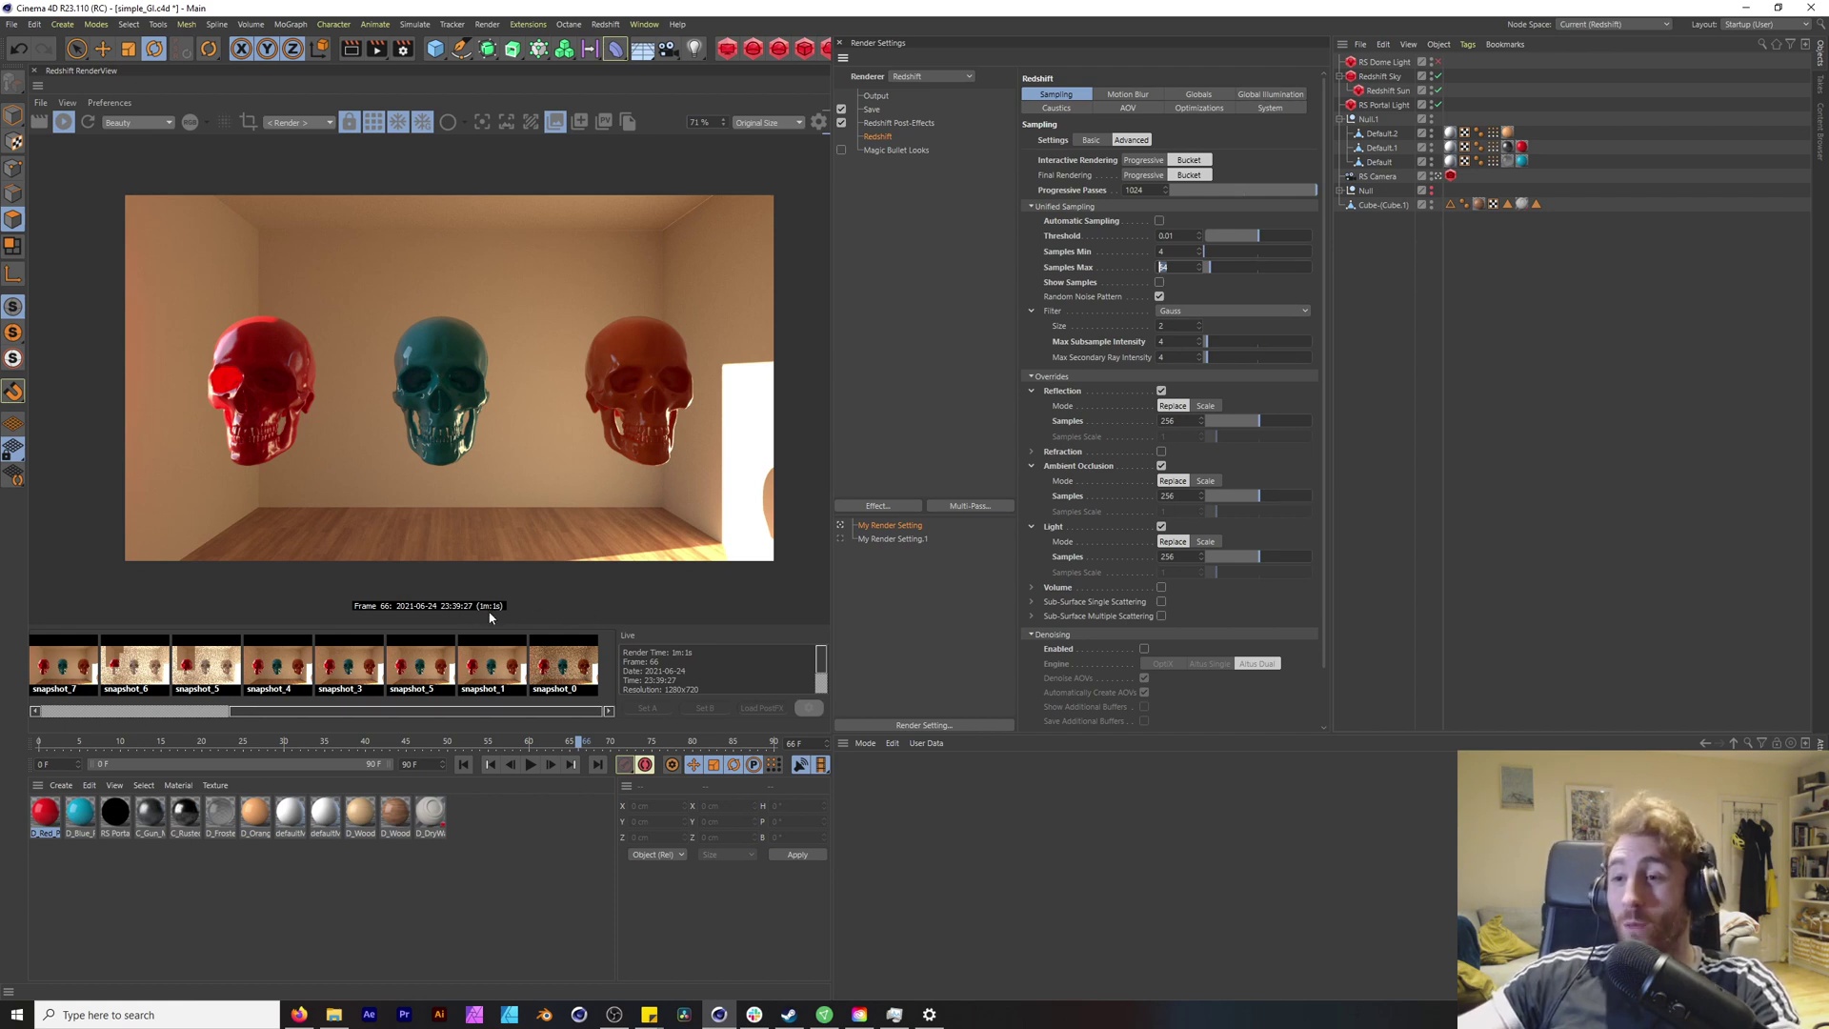
{"action": "left_click", "coordinate": [1182, 266]}
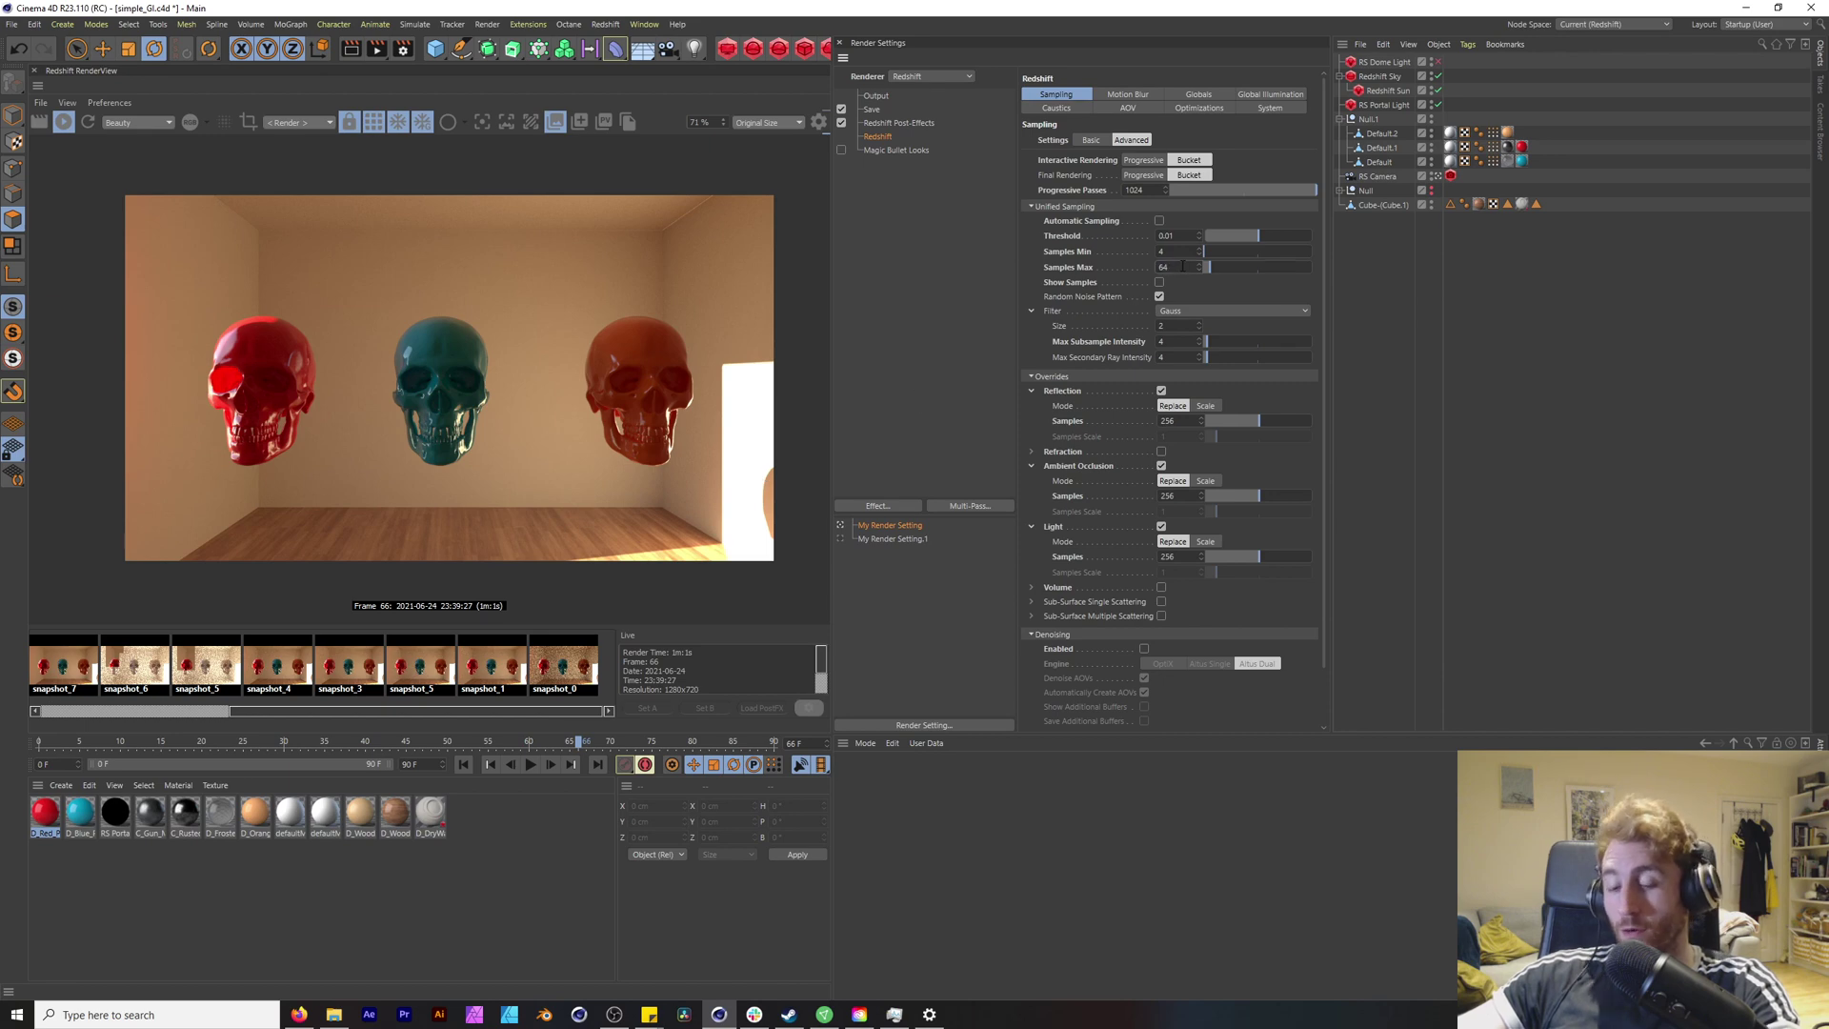
{"action": "key", "text": "BackSpace"}
{"action": "key", "text": "BackSpace"}
{"action": "type", "text": "32"}
{"action": "key", "text": "Return"}
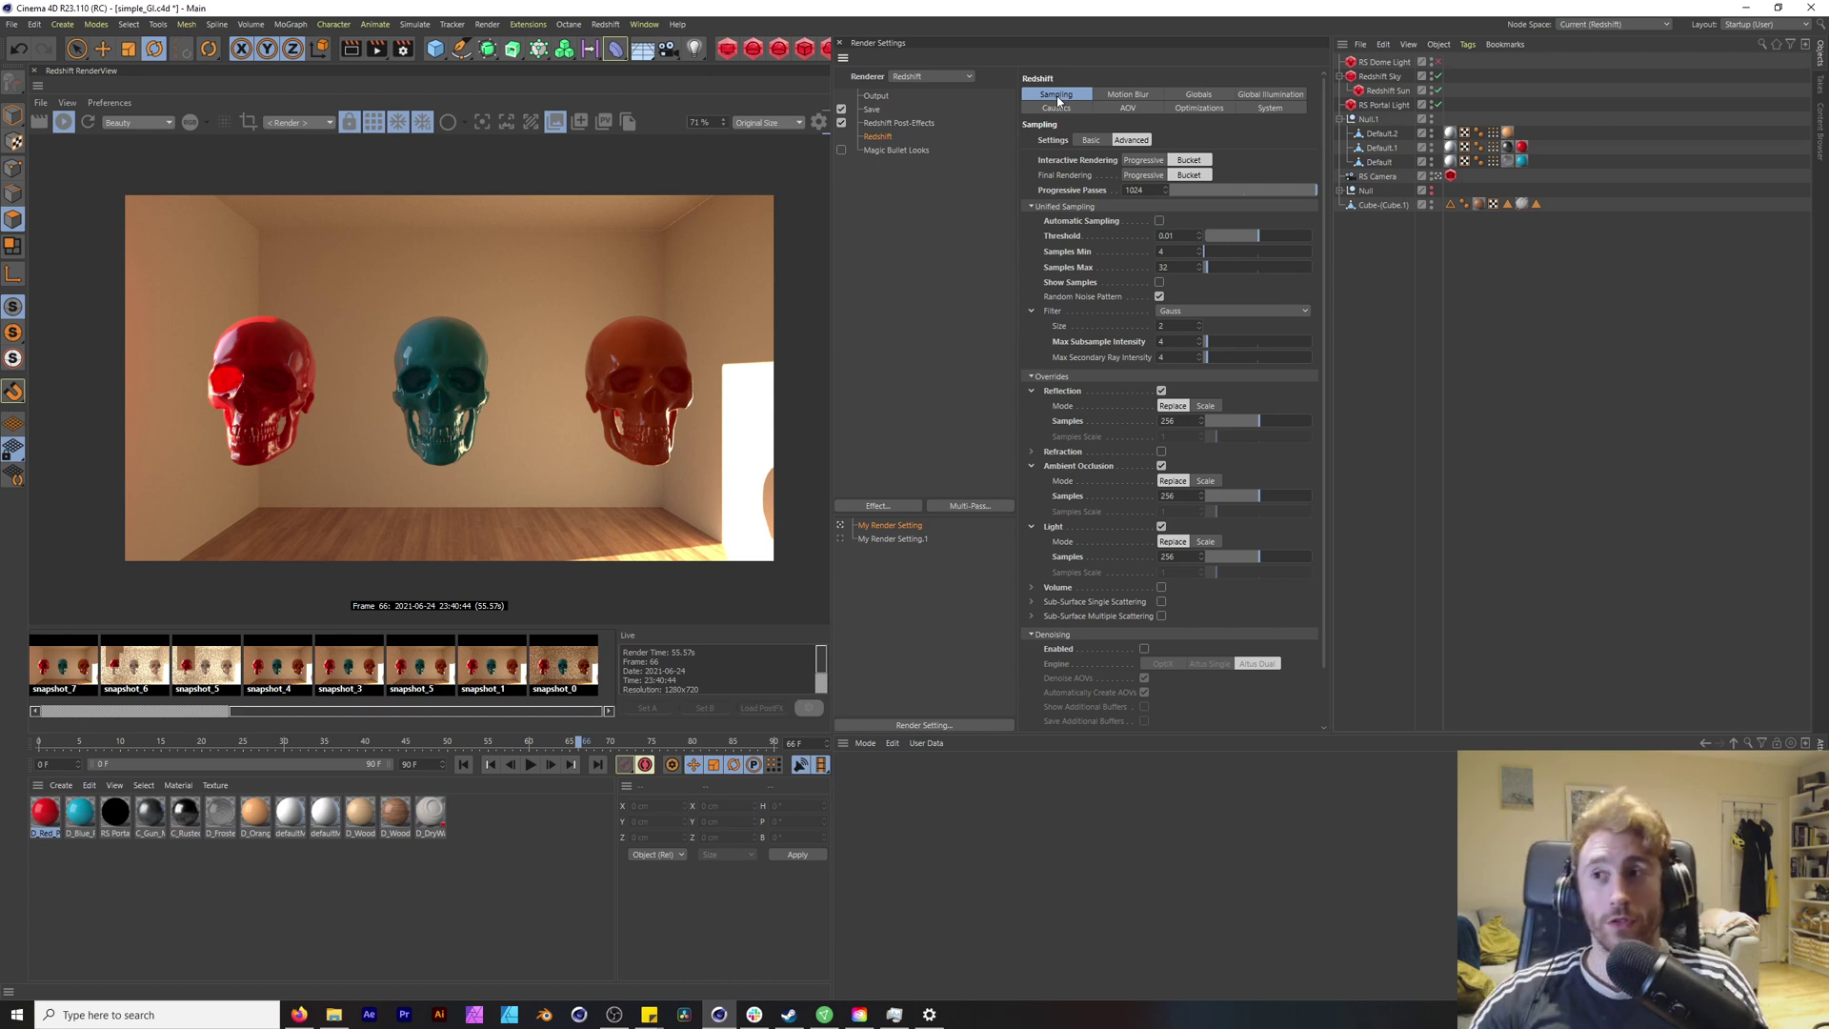
Step: Open the Globals render settings with the trace depth options
{"action": "left_click", "coordinate": [1199, 94]}
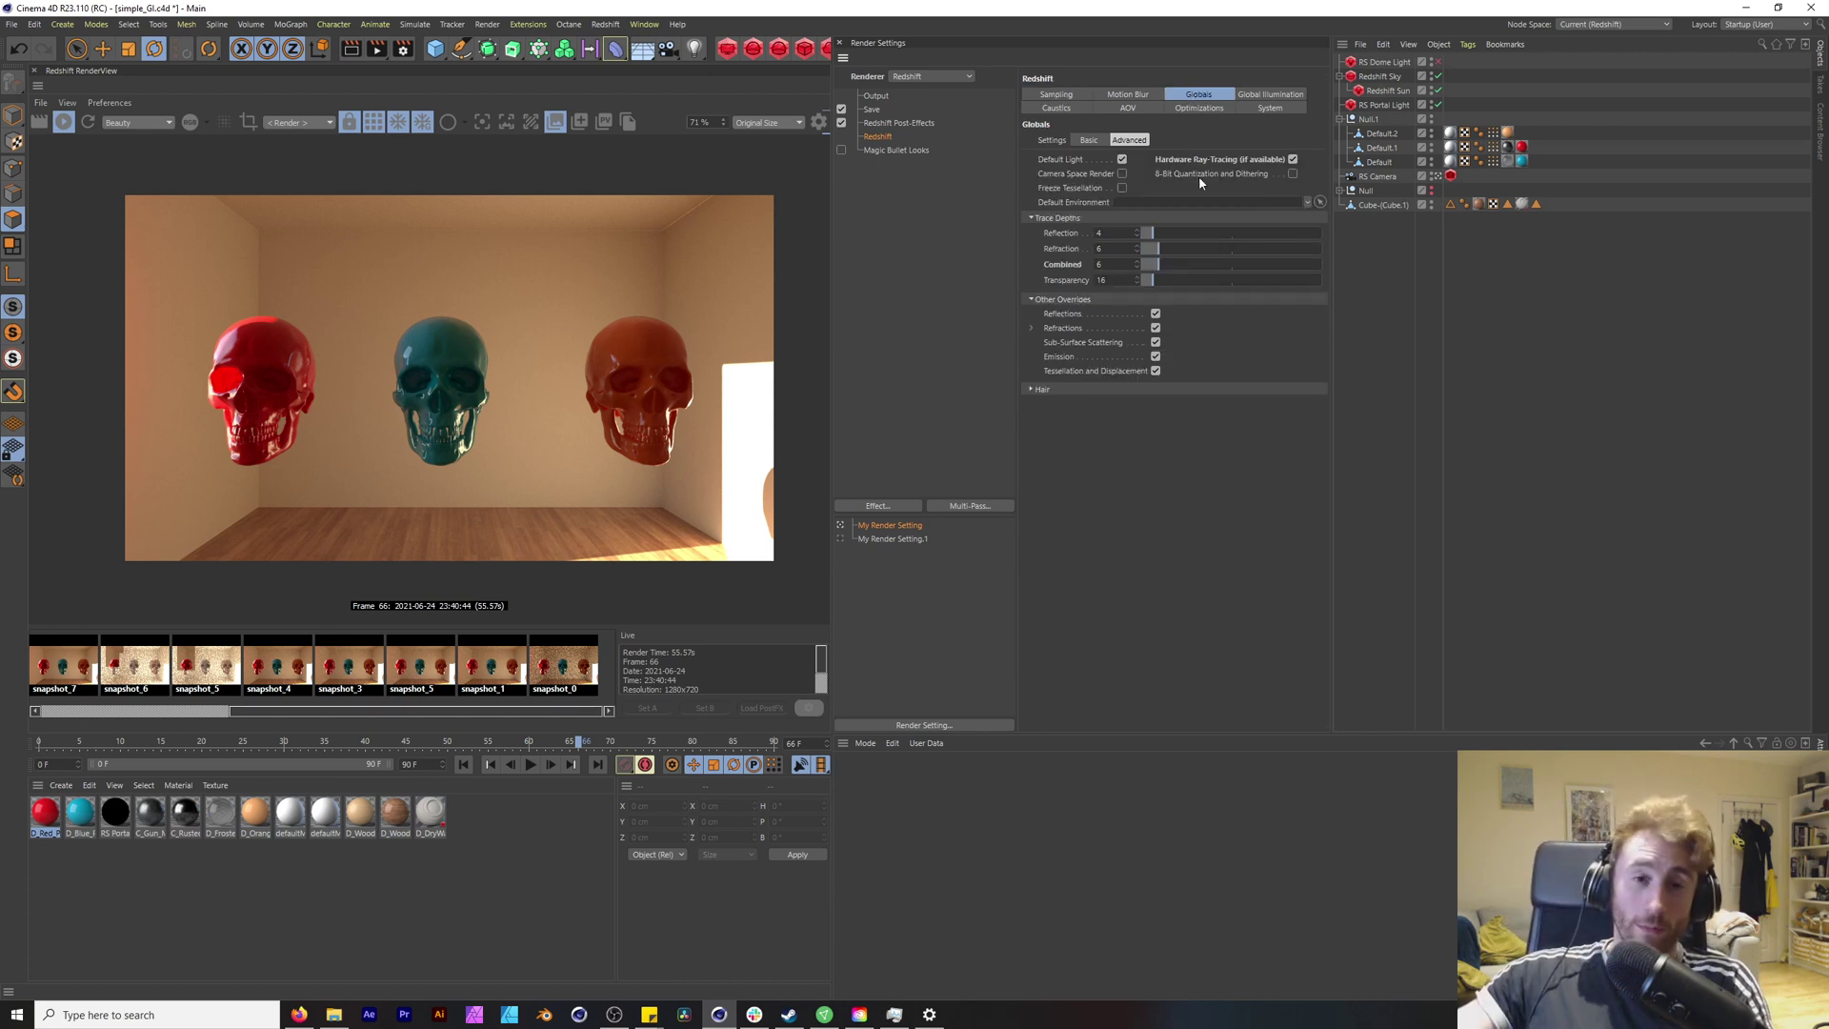